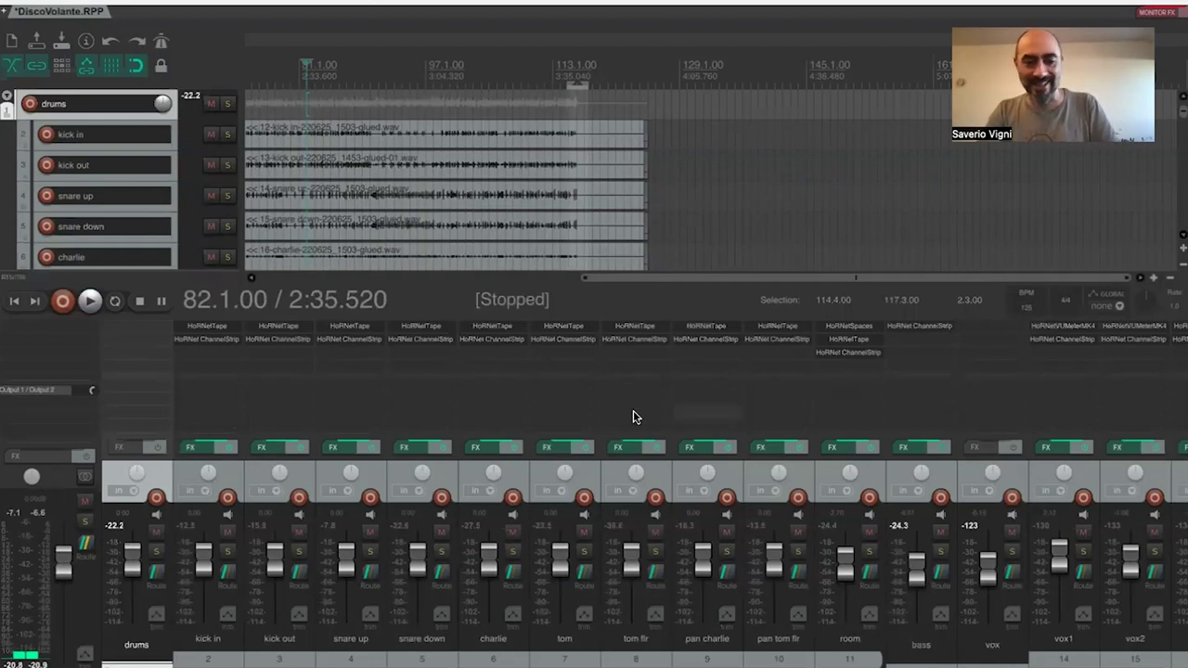
- Lower the master track's volume slightly
mouse_move(58, 575)
mouse_down()
mouse_move(60, 557)
mouse_move(61, 585)
mouse_up()
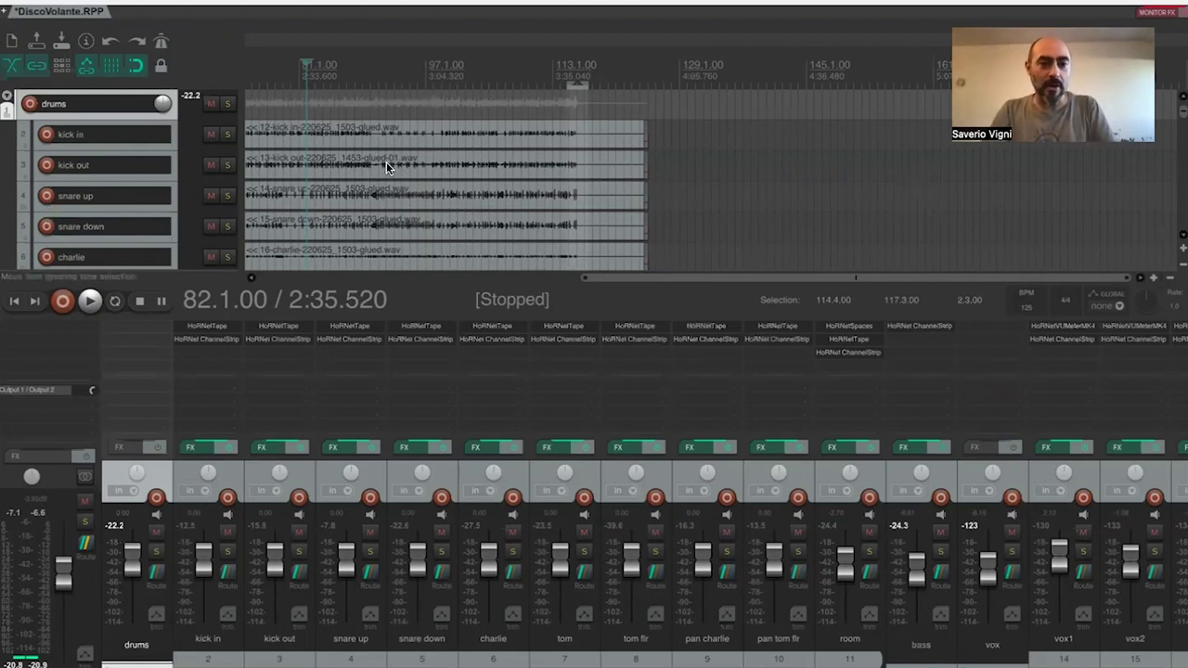
- Collapse the drums folder's child tracks to their minimum height
click(7, 97)
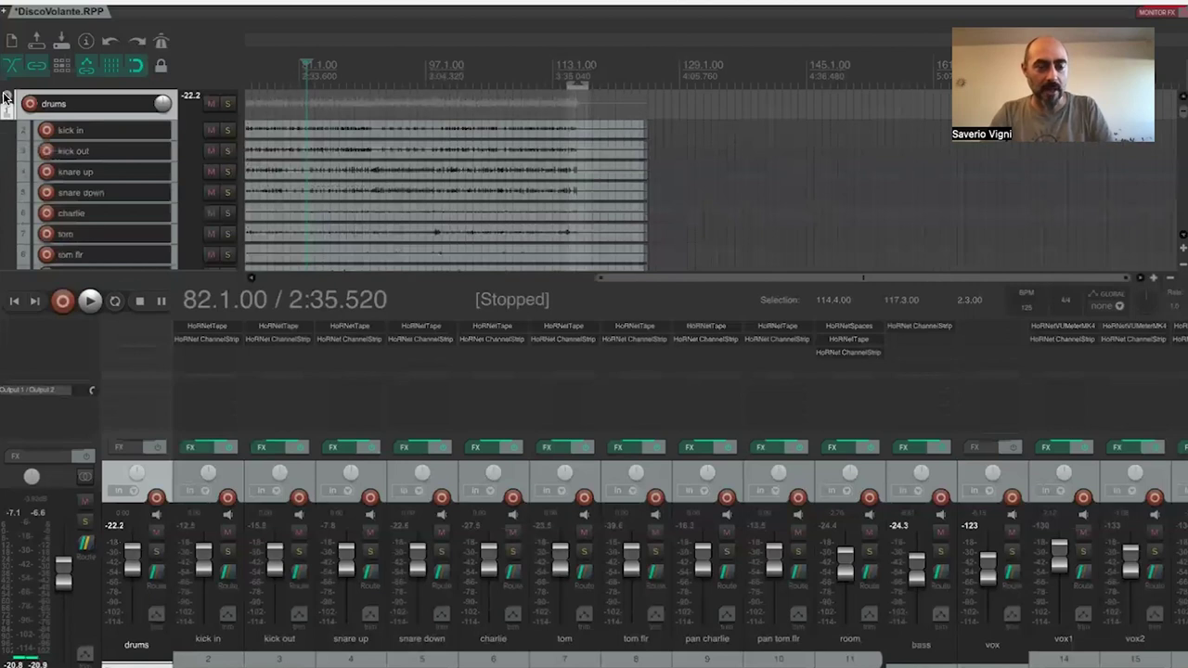
click(7, 97)
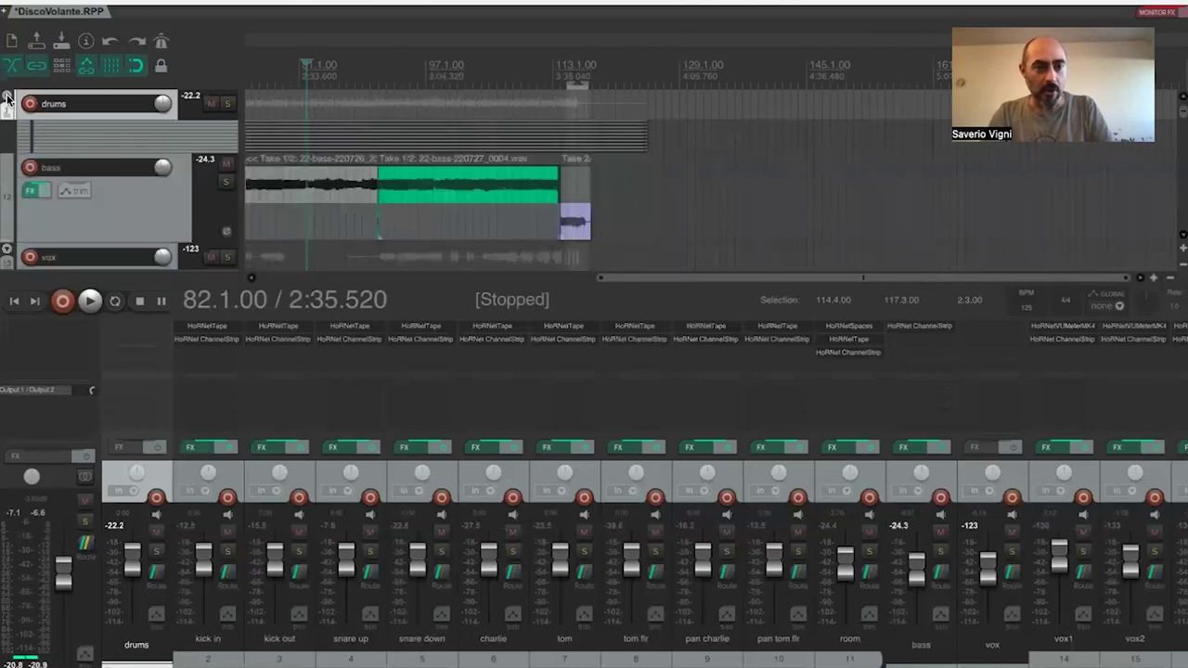
- Compact the child tracks of the vox and choir bus folders to the small track height
scroll(3, 194, down, 5)
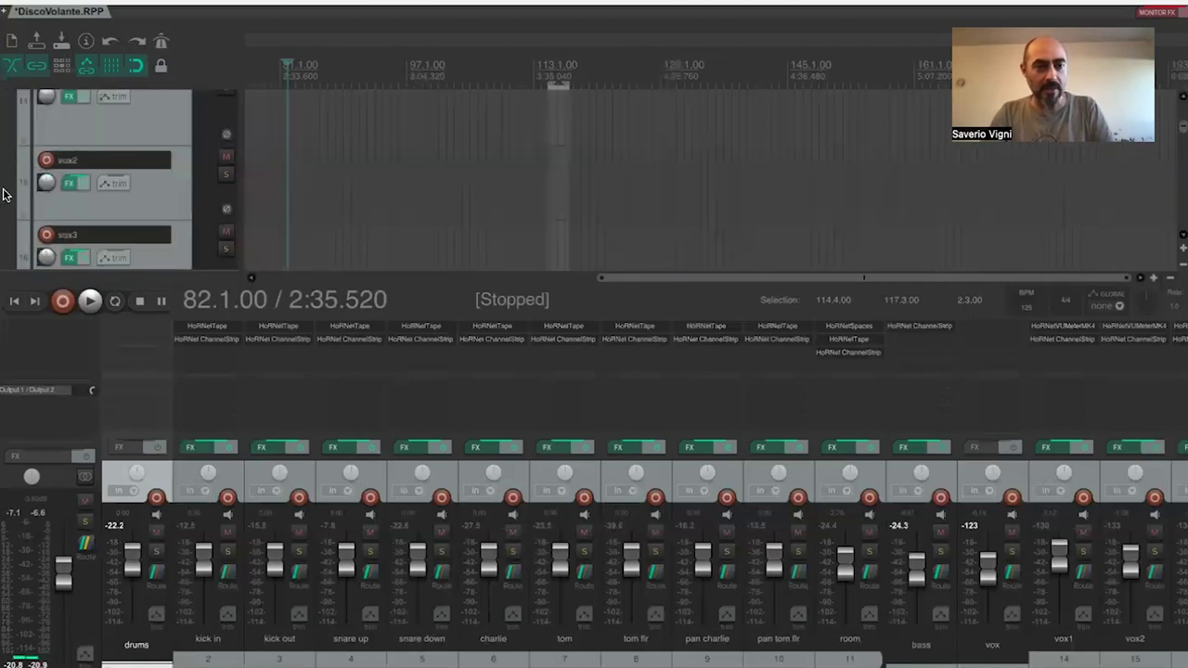
scroll(3, 193, up, 2)
click(4, 159)
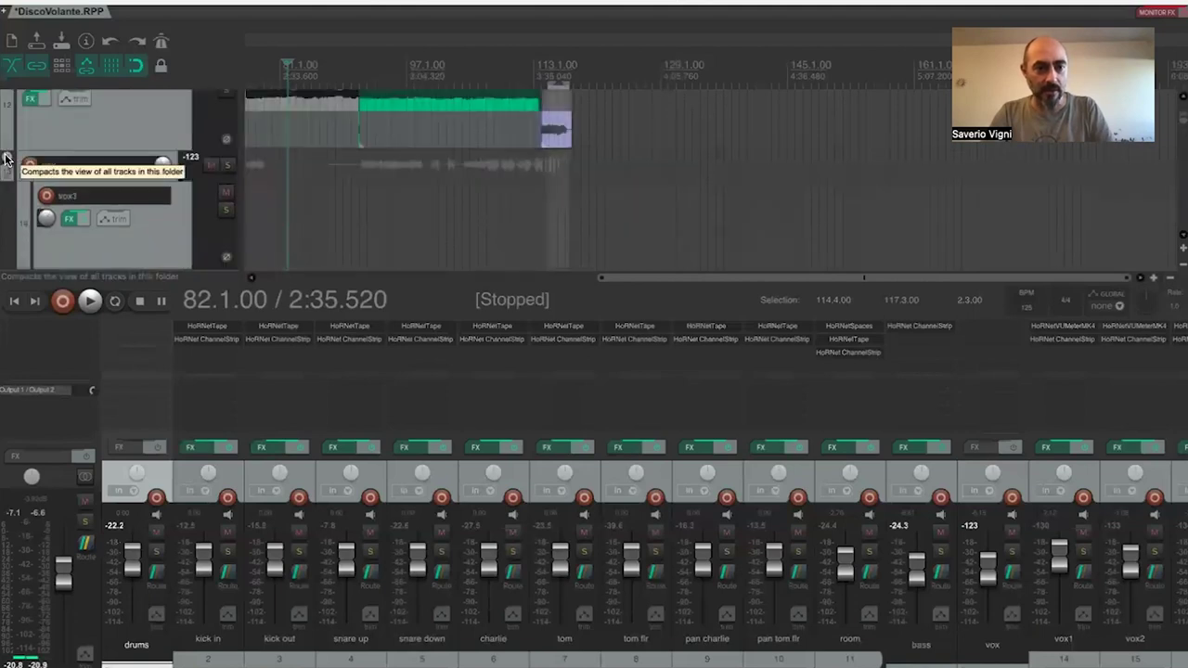
click(5, 159)
scroll(5, 199, down, 4)
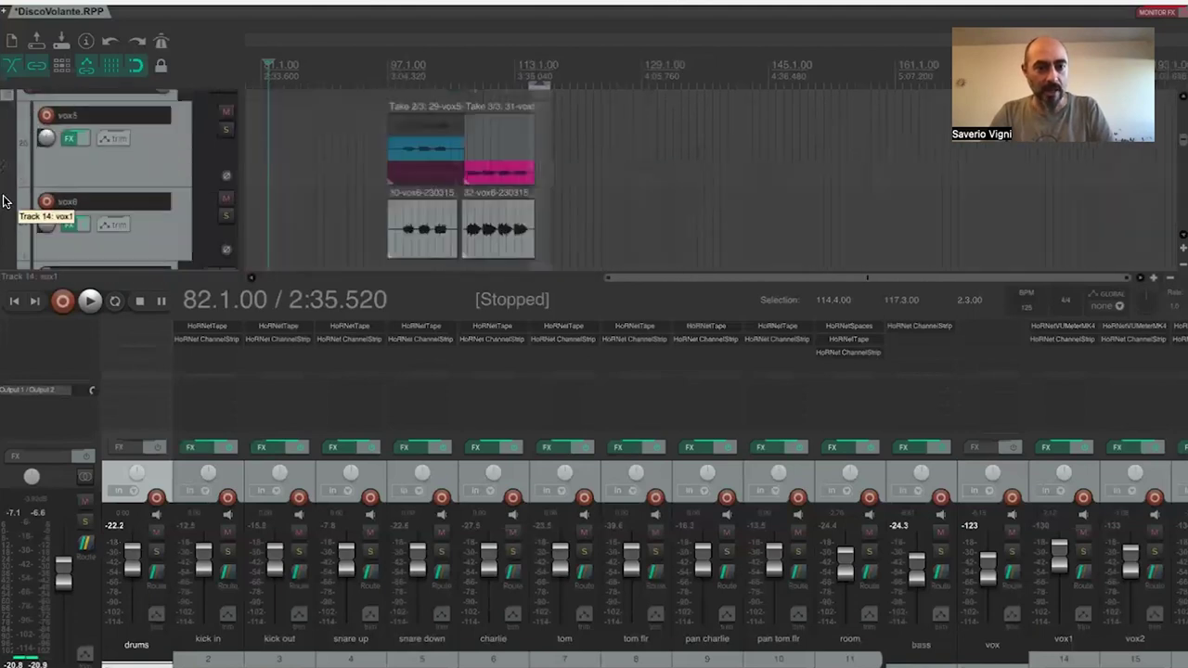
scroll(8, 164, up, 2)
click(5, 141)
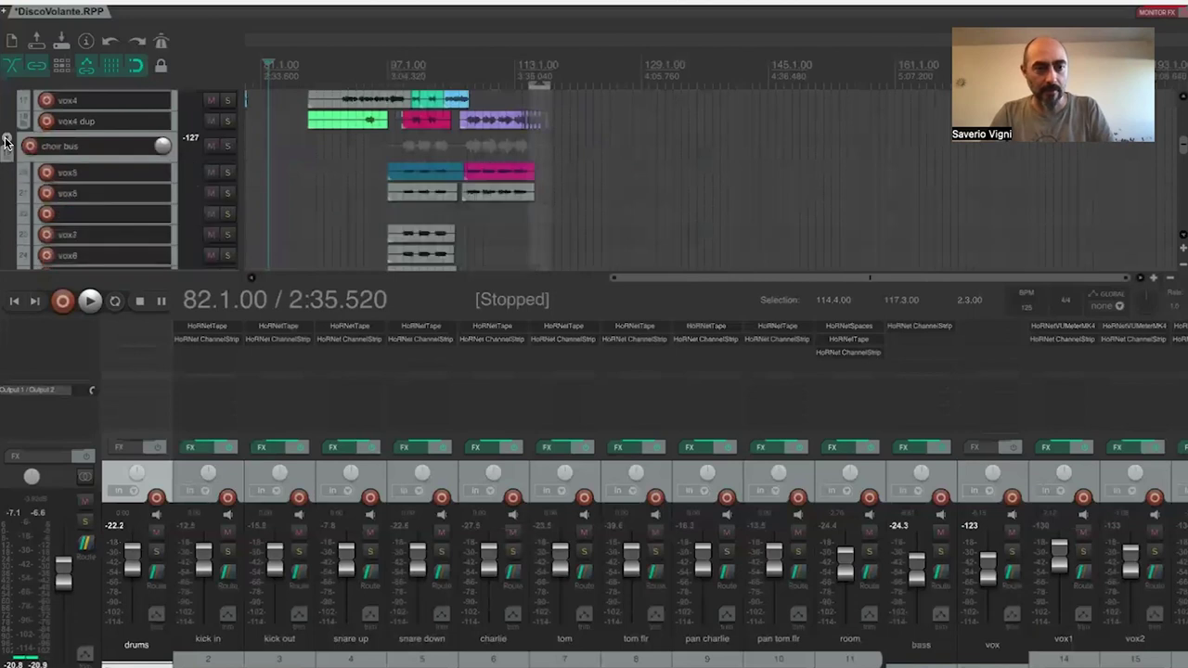
- Compact the chitarre folder's child tracks to the small track height
scroll(6, 161, down, 3)
scroll(6, 166, down, 1)
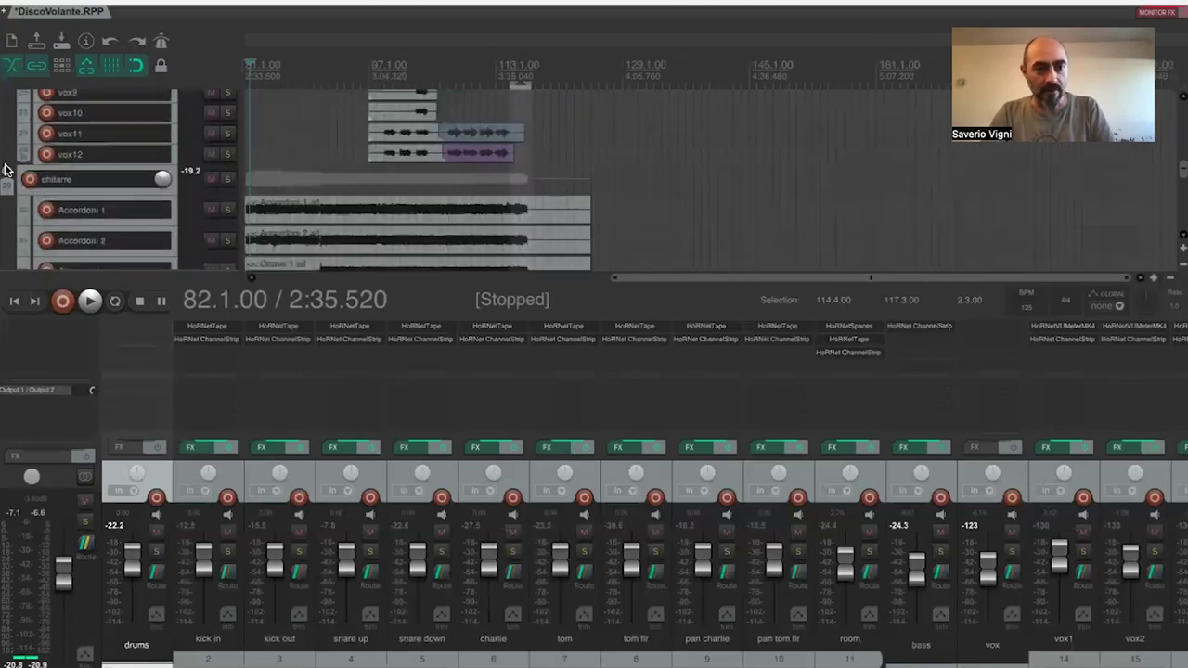
right_click(5, 170)
key(Escape)
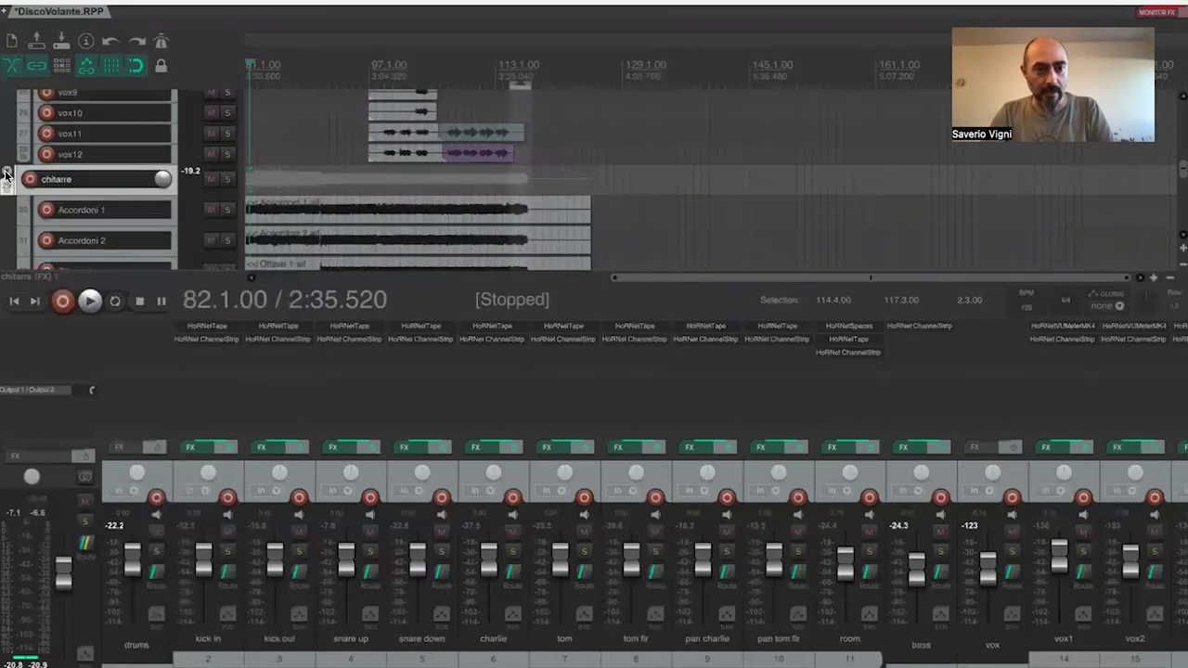
right_click(4, 172)
key(Escape)
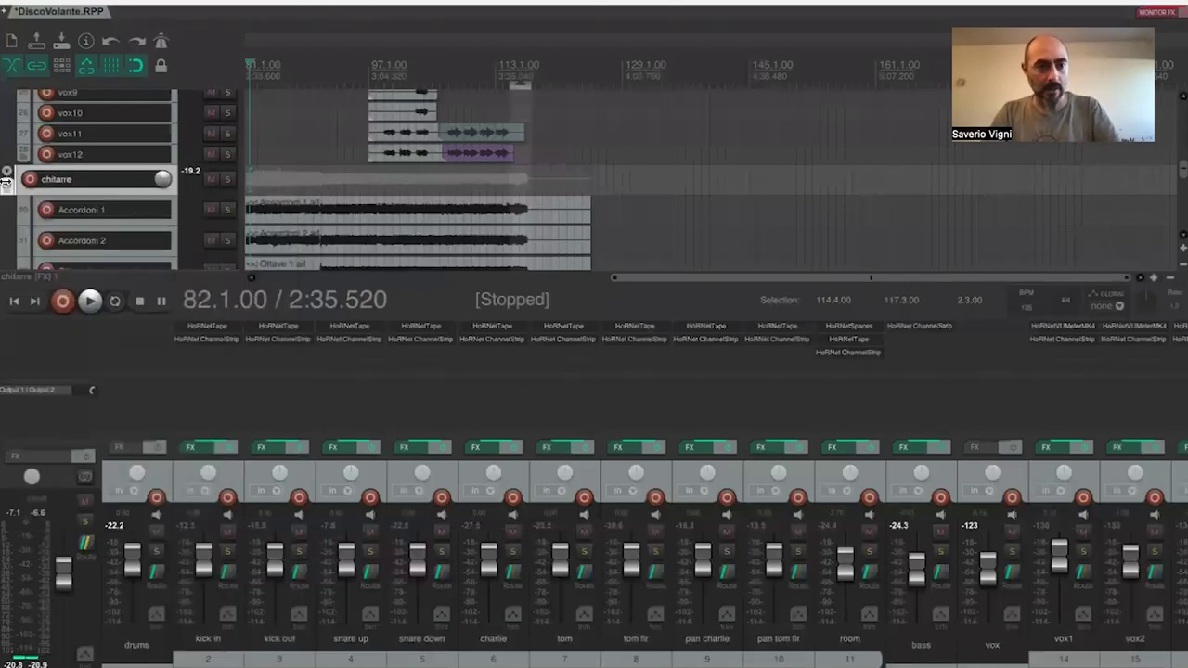
scroll(14, 178, down, 3)
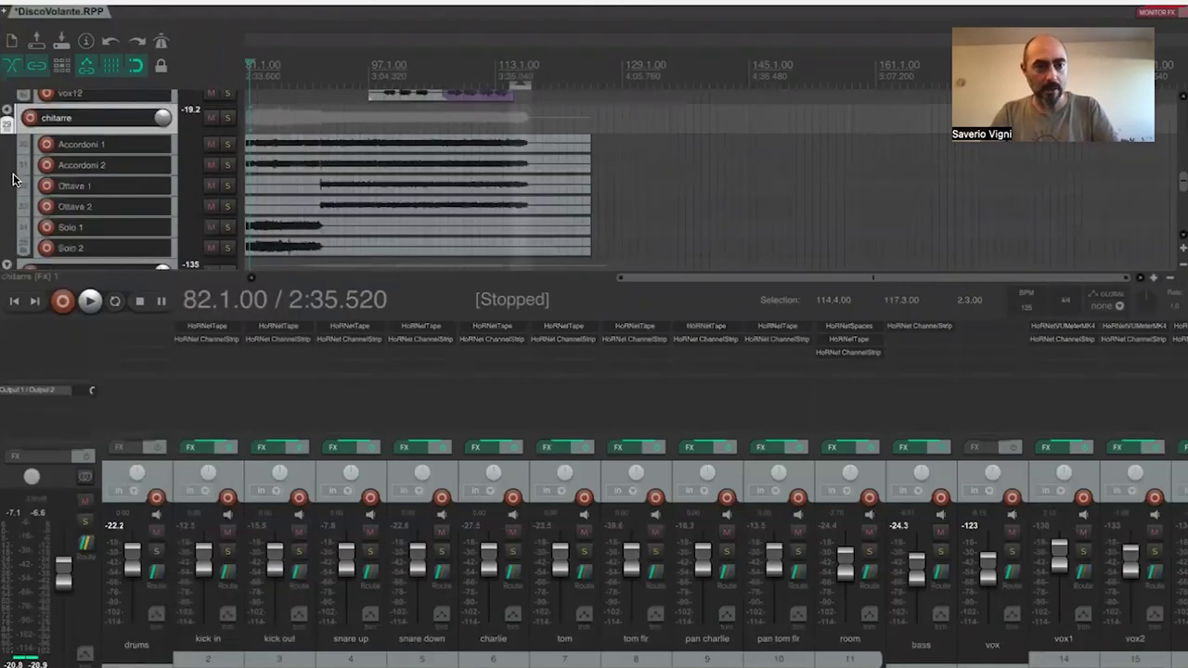
- Collapse the child tracks of the keys and chitarre folders to their minimum height
scroll(14, 178, down, 3)
click(5, 176)
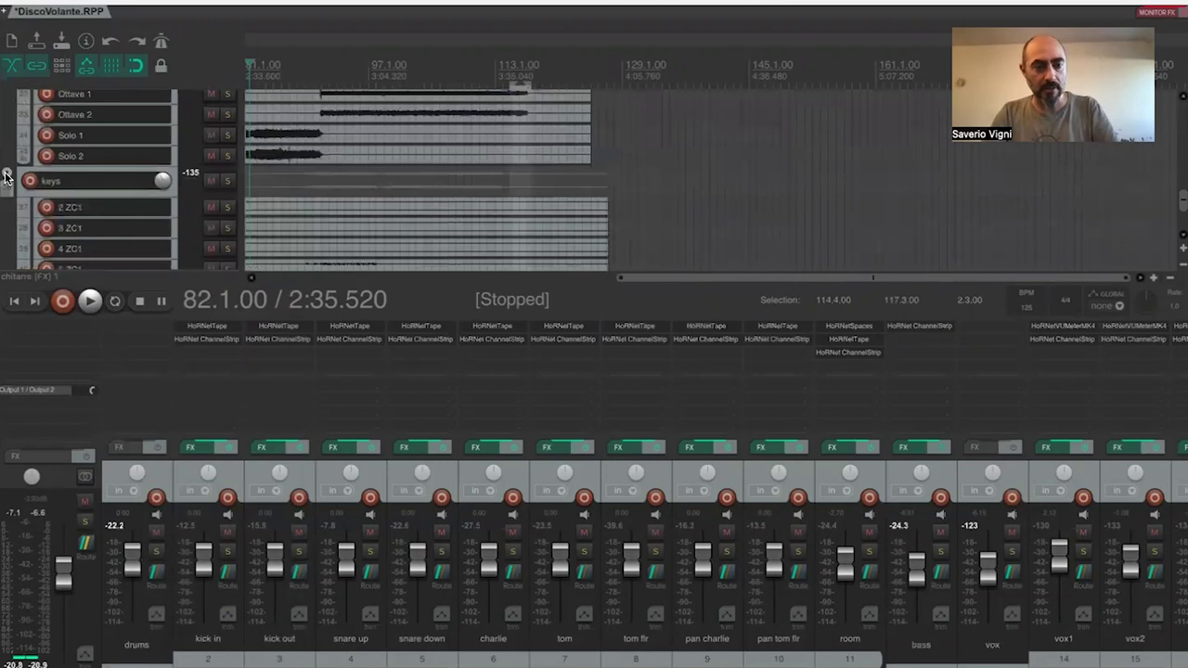
click(5, 176)
scroll(5, 176, up, 3)
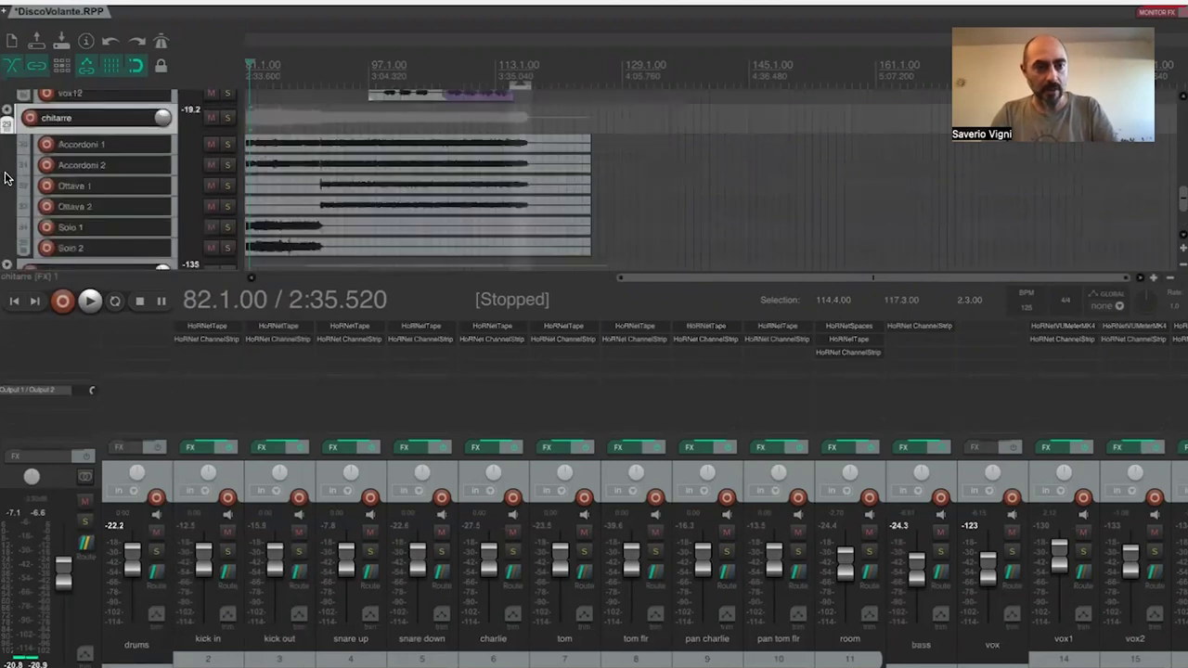
click(7, 112)
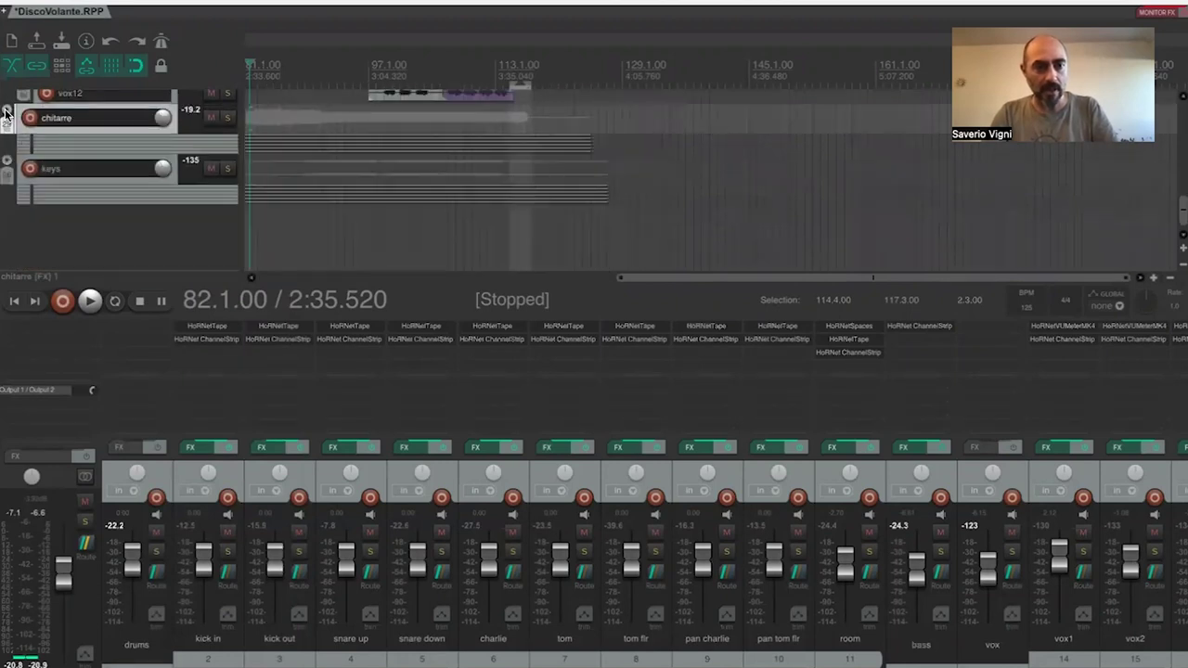
- Collapse the child tracks of the choir bus and vox folders to their minimum height
scroll(4, 112, up, 5)
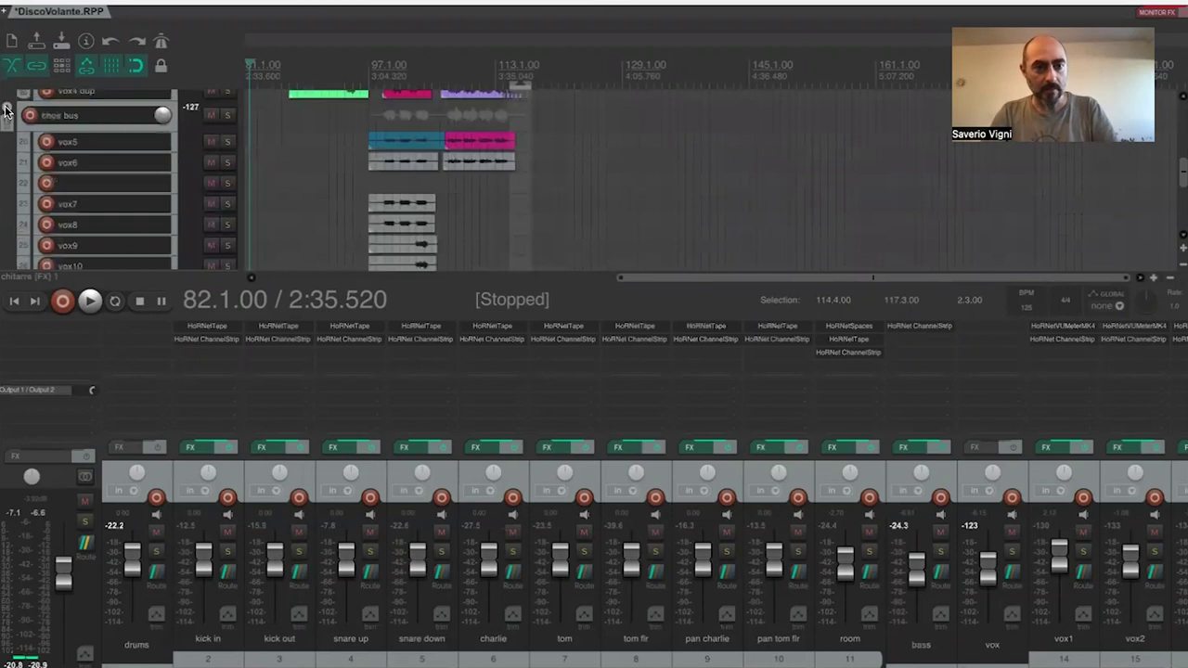
click(6, 111)
scroll(6, 121, up, 3)
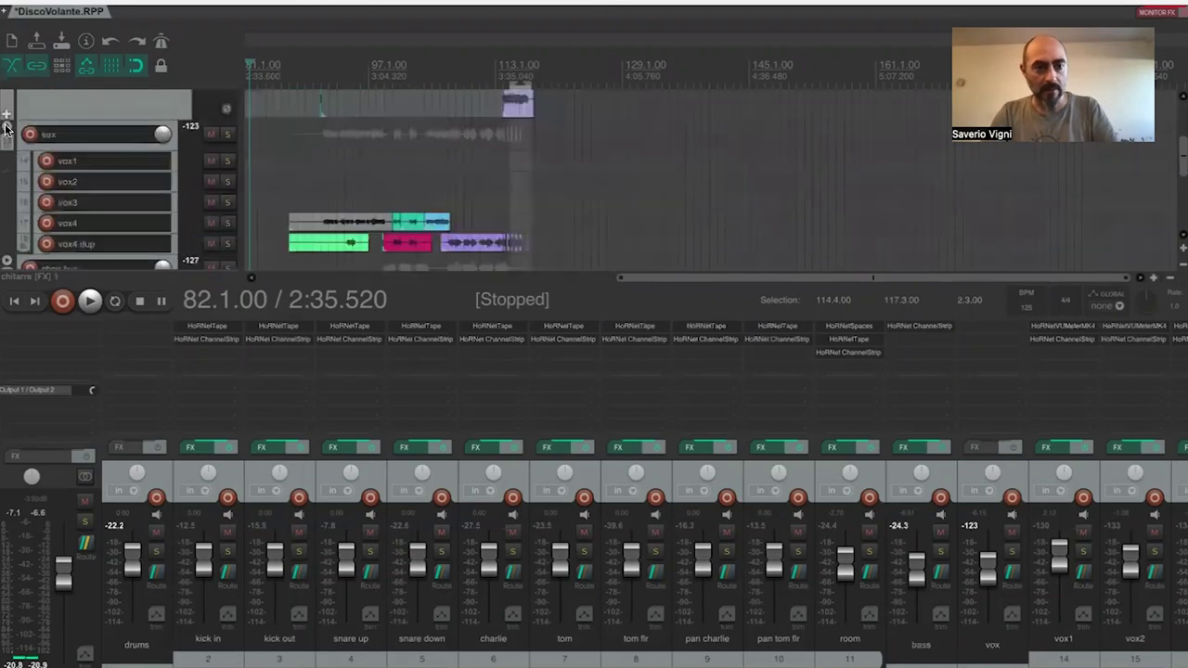
click(7, 130)
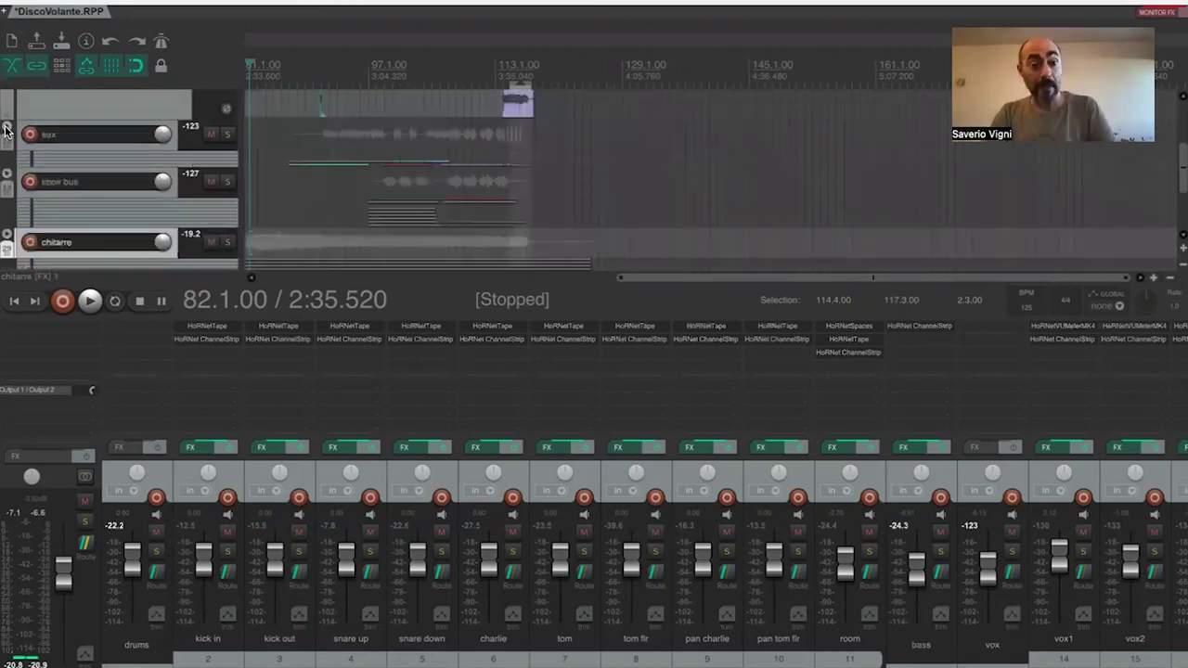
scroll(7, 130, up, 3)
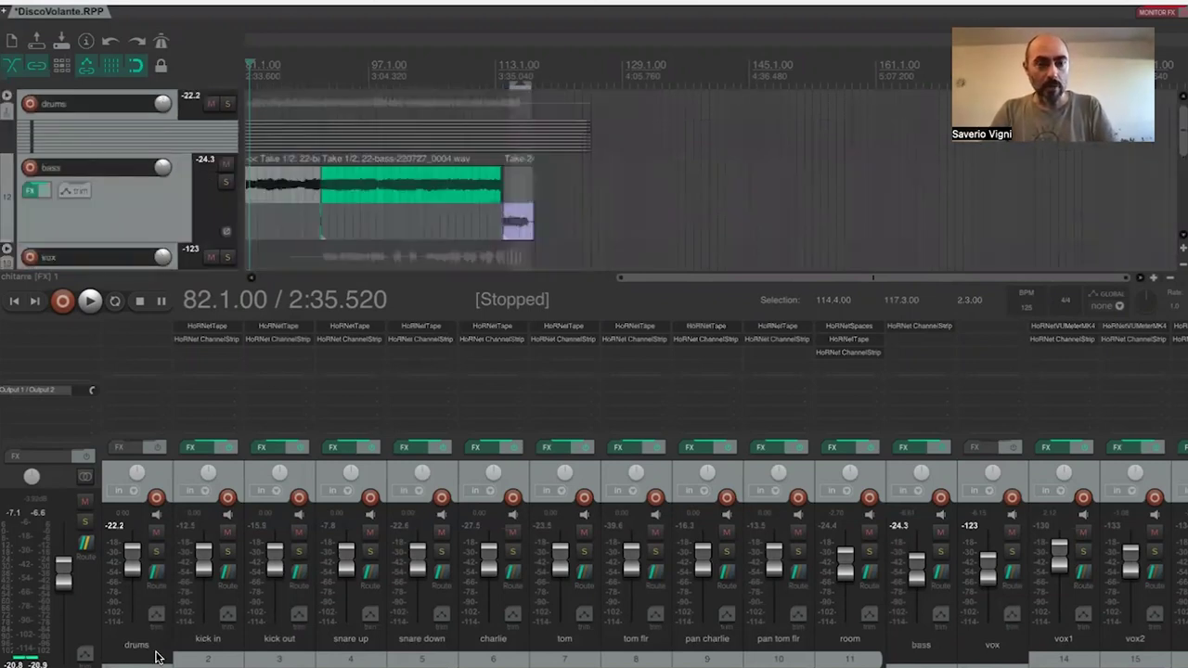
- Insert a new track and place it above the drums folder as the first track
click(8, 111)
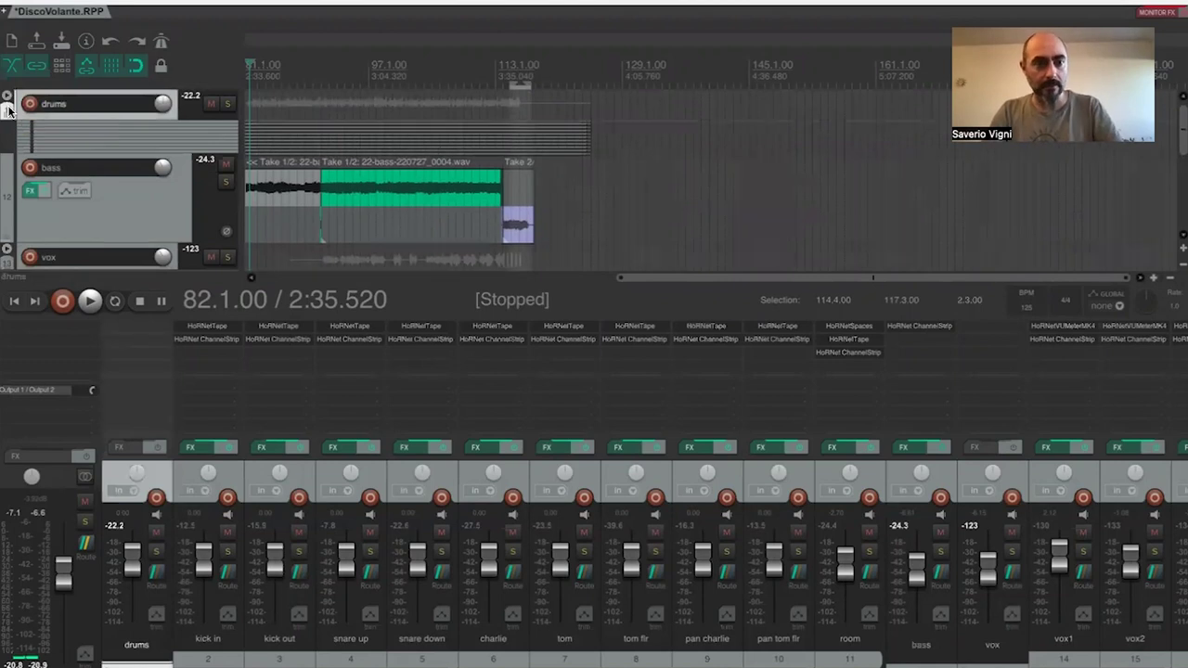
key(ctrl+t)
drag(25, 127, 16, 95)
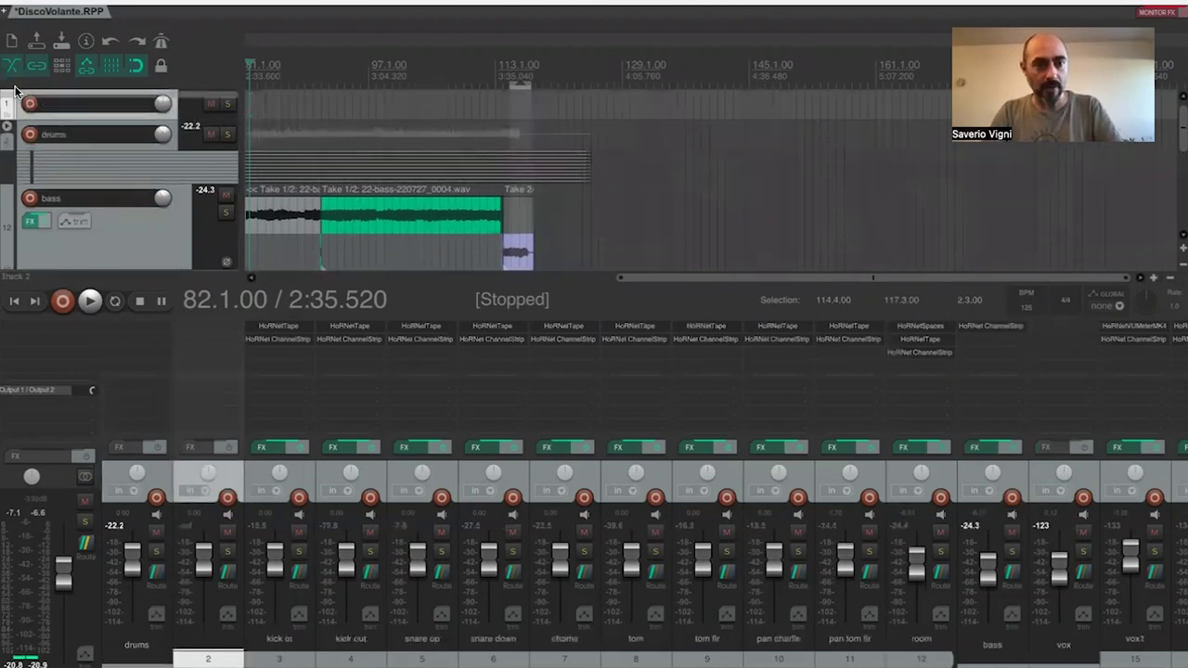
- Name the new first track "AG bus"
double_click(60, 105)
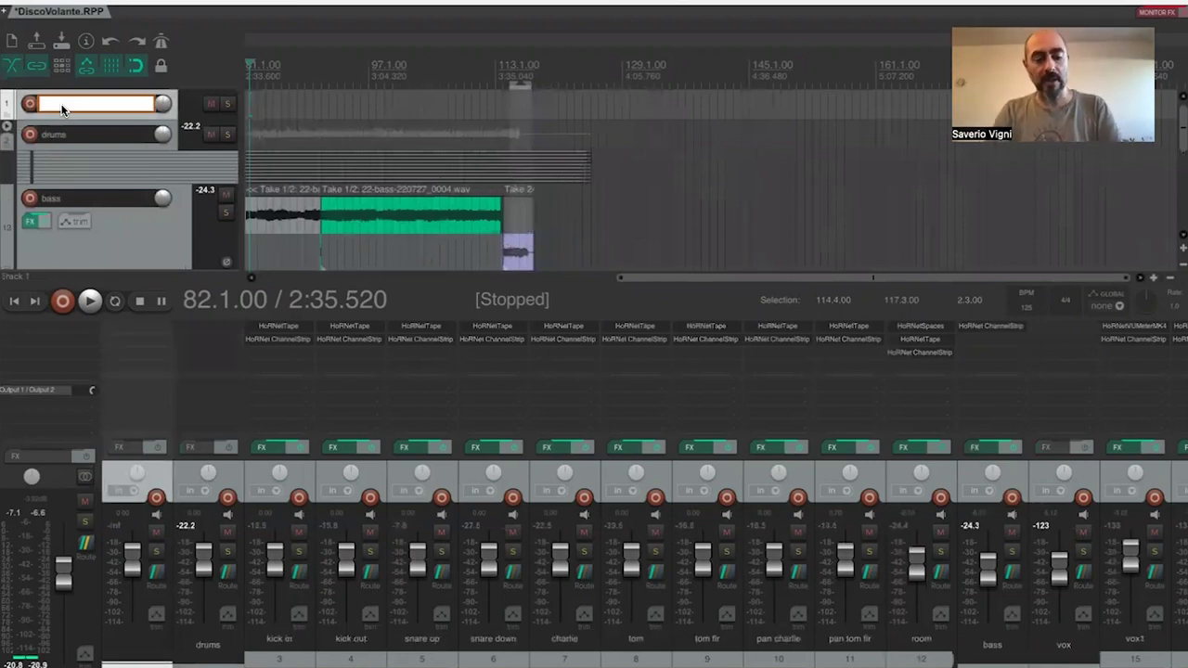
text(AG)
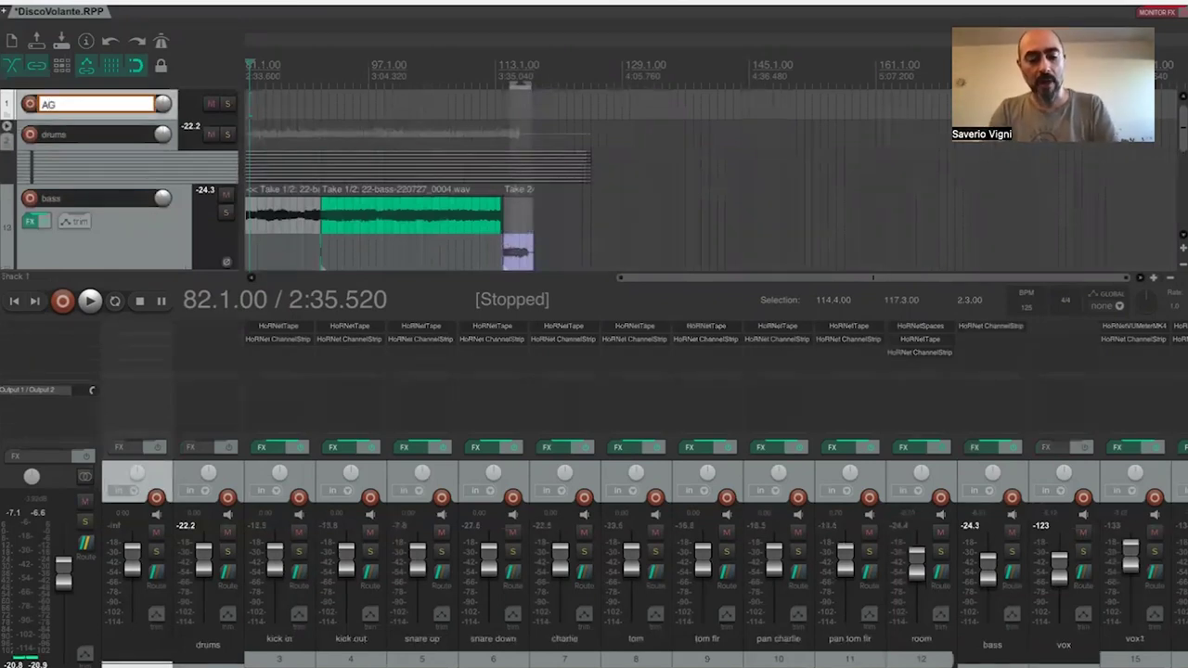
text( bus)
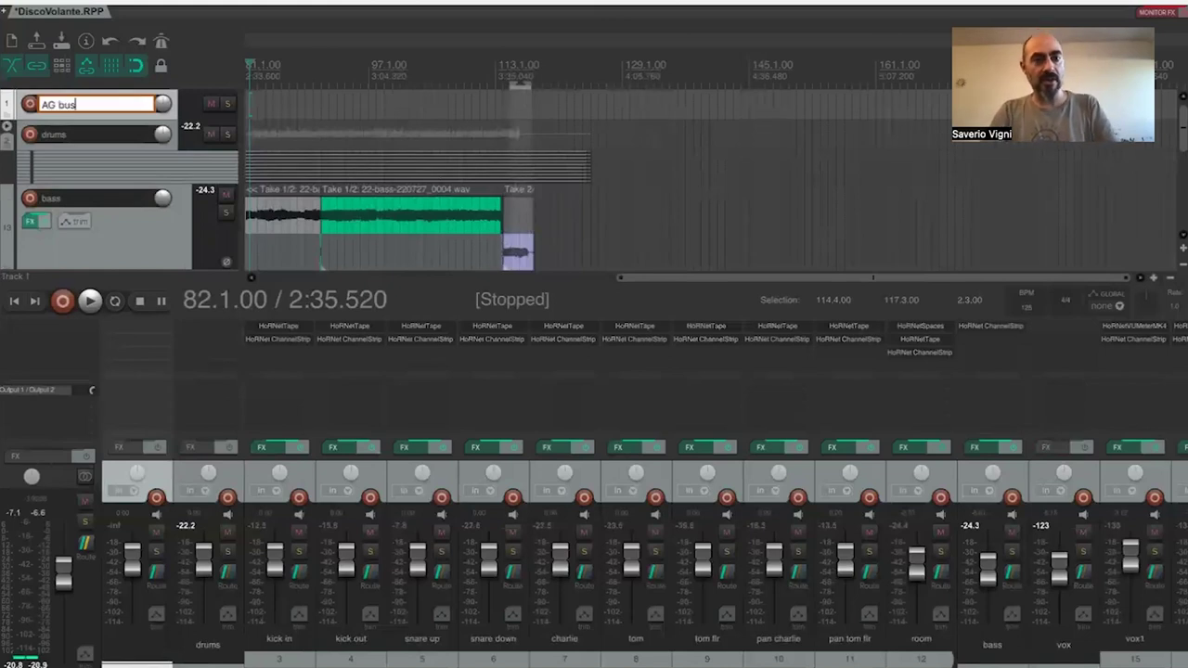
key(Return)
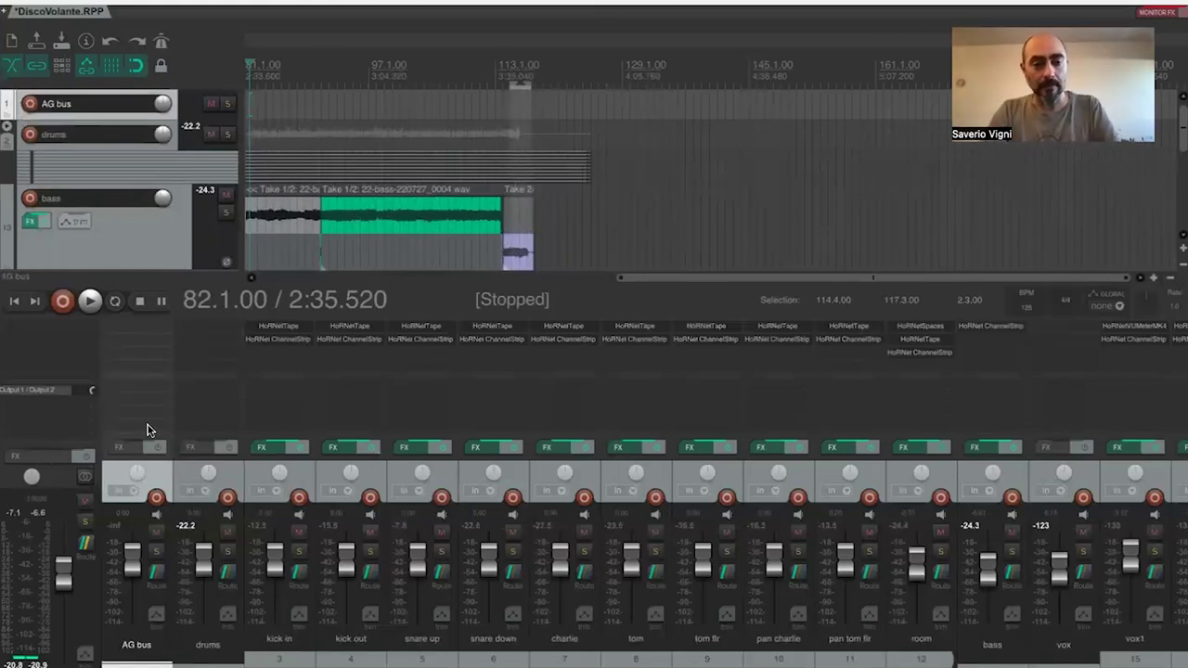
- Disable the master send in the AG bus track's routing
click(157, 571)
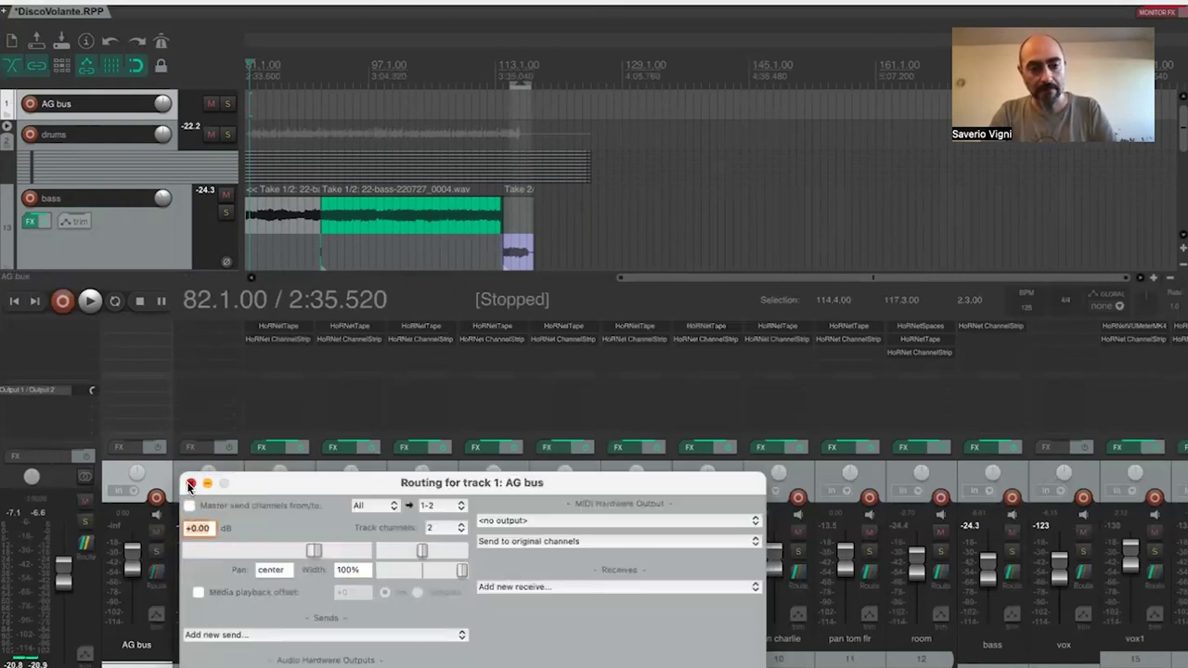
click(189, 484)
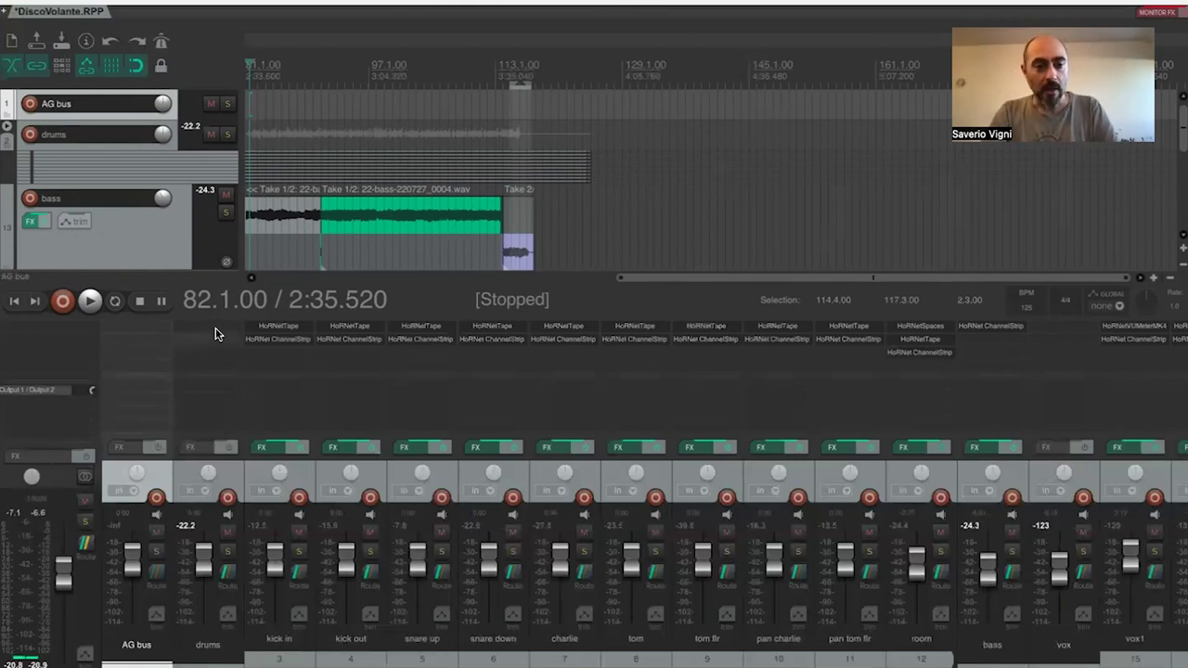
- Add a send from the drums folder track to the AG bus
click(228, 557)
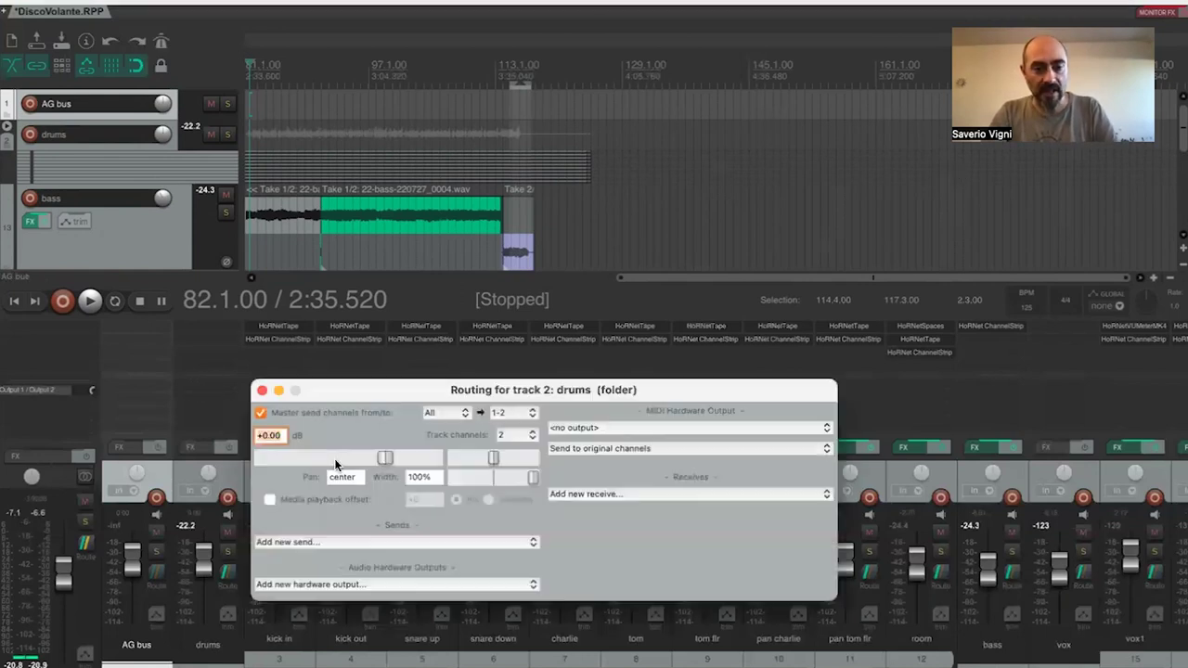
click(399, 543)
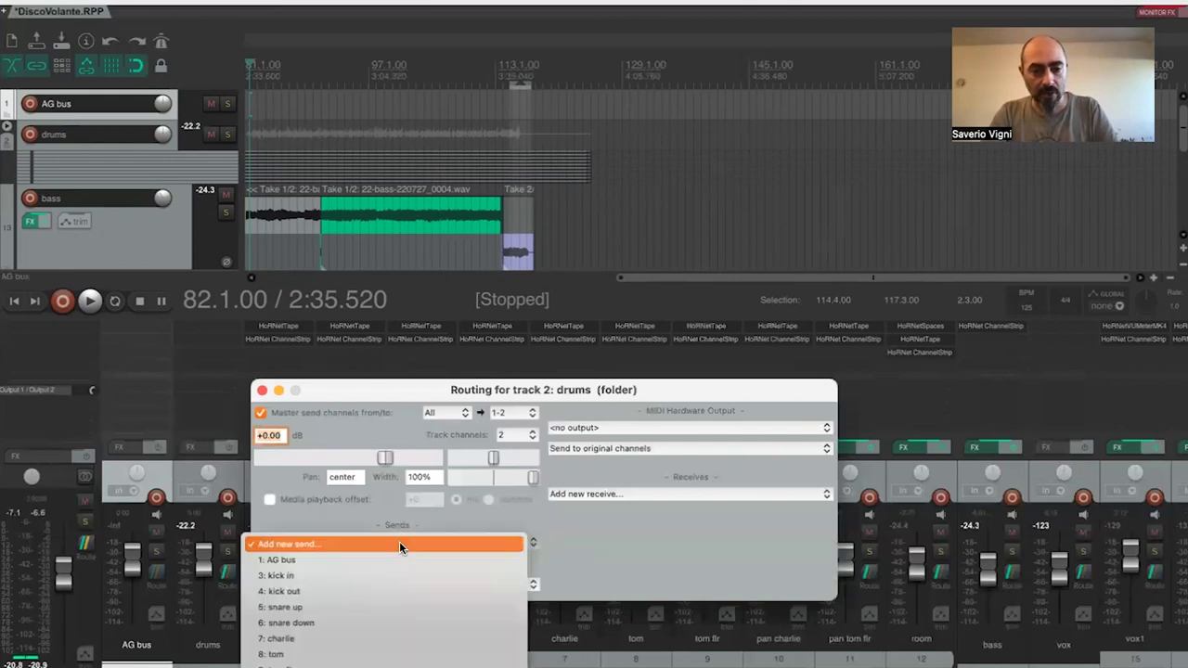
click(381, 557)
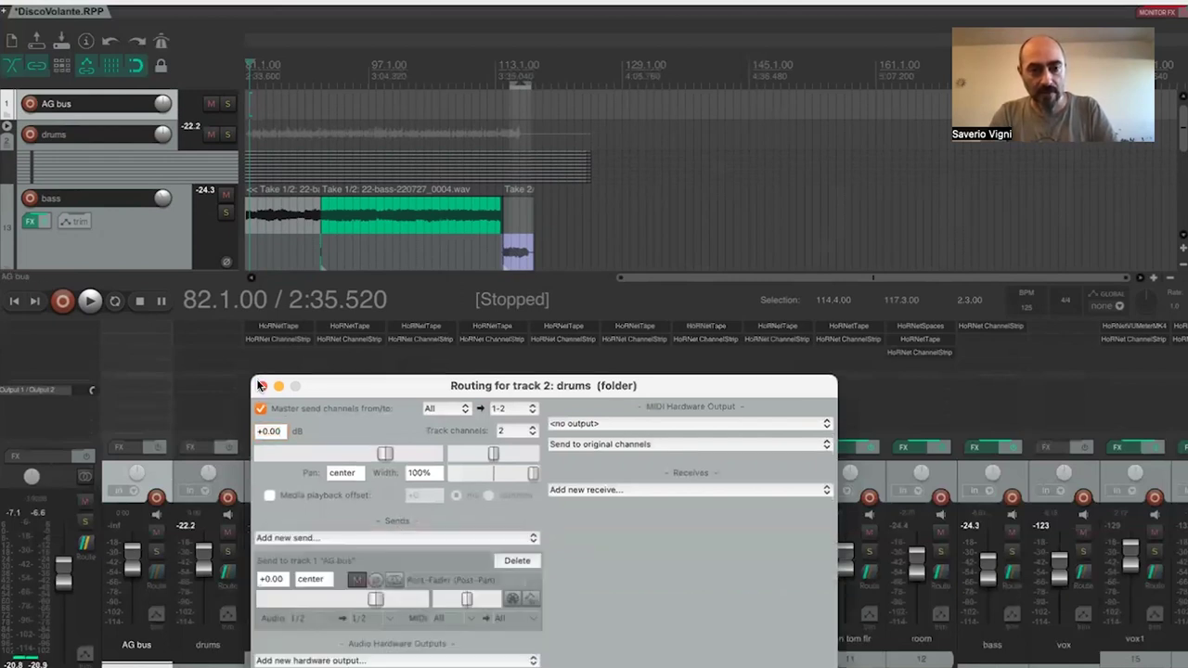
click(262, 391)
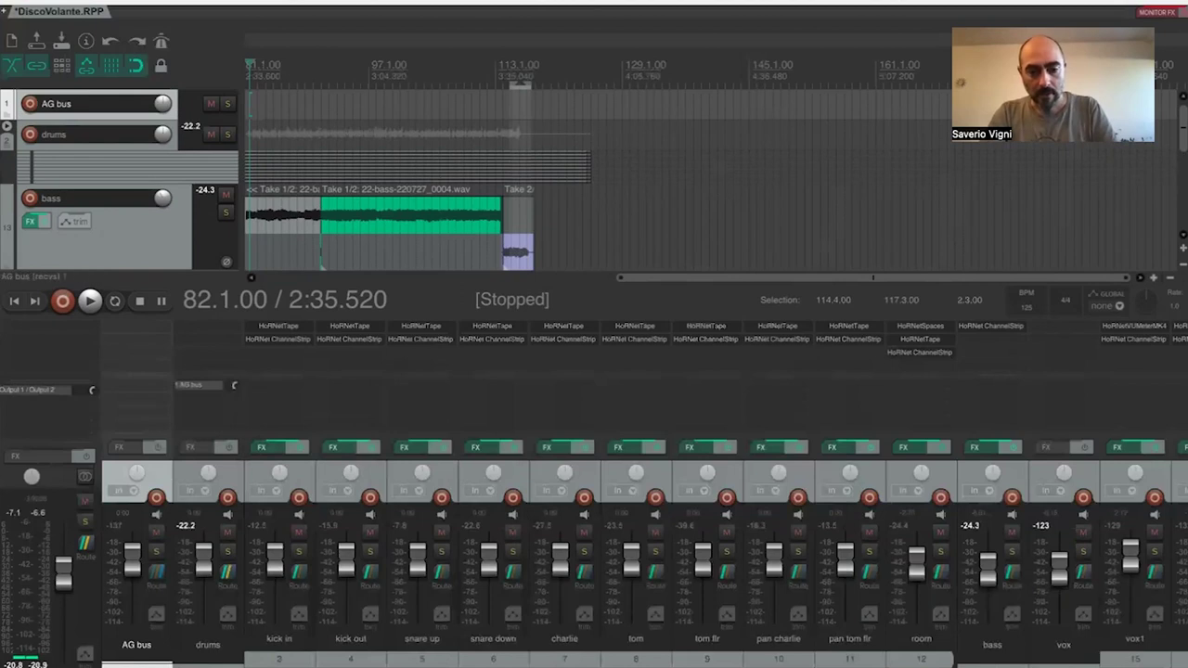
- Add a send from the bass track to the AG bus
scroll(641, 539, right, 3)
scroll(507, 419, right, 2)
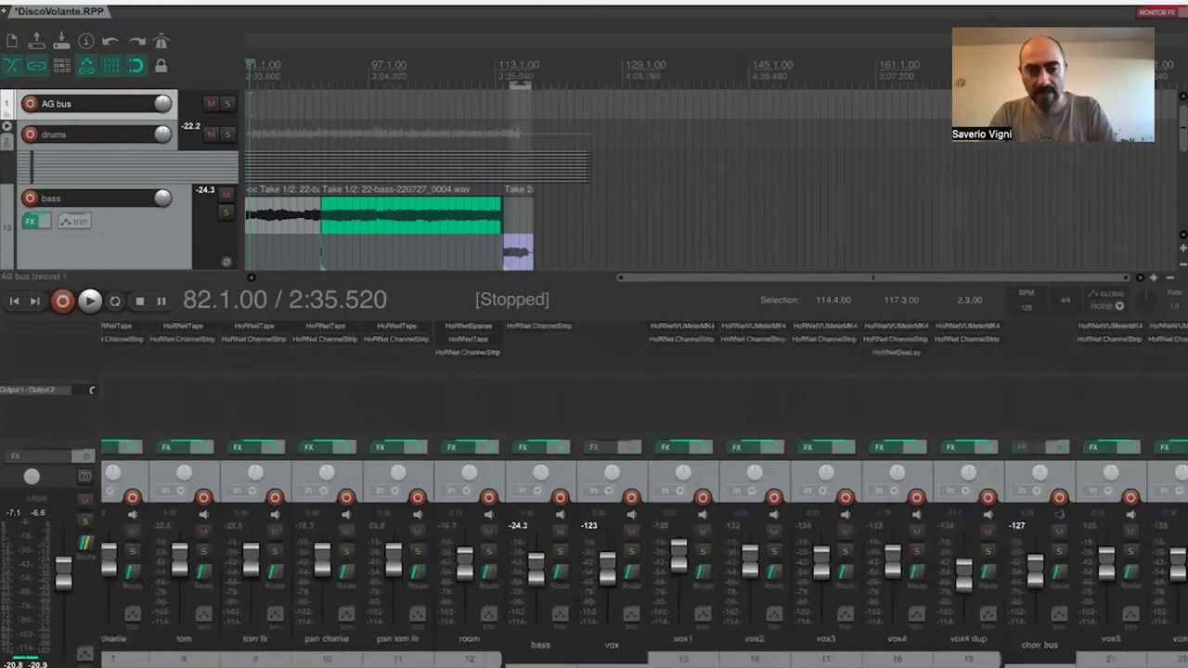
scroll(520, 422, right, 1)
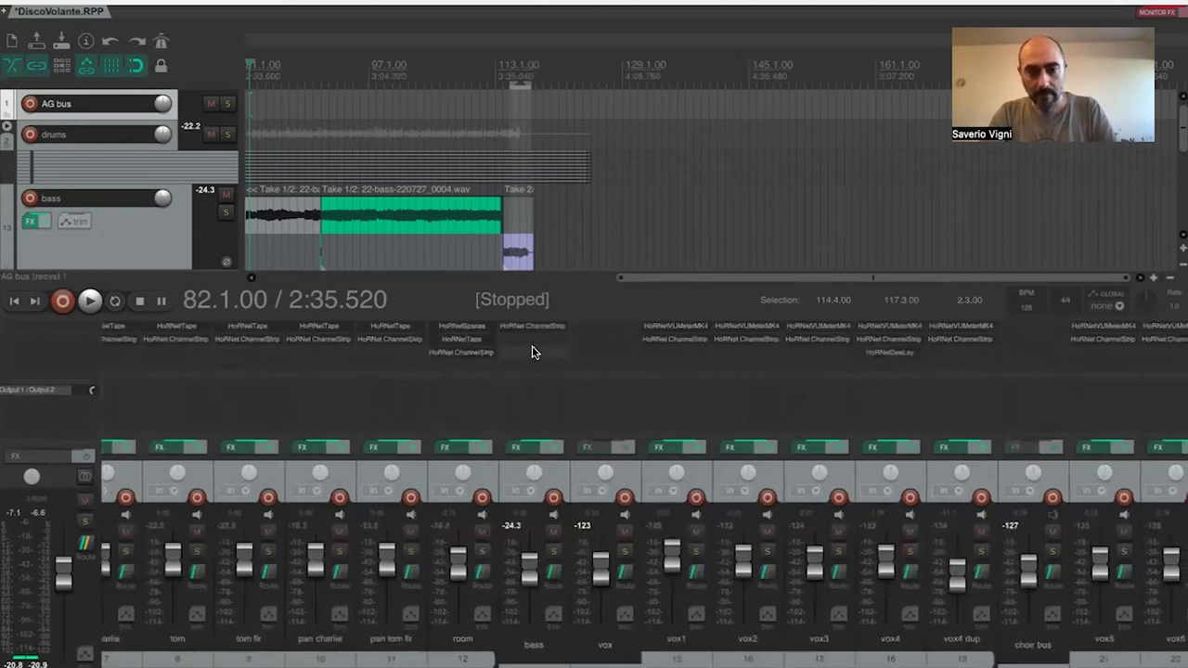
click(553, 581)
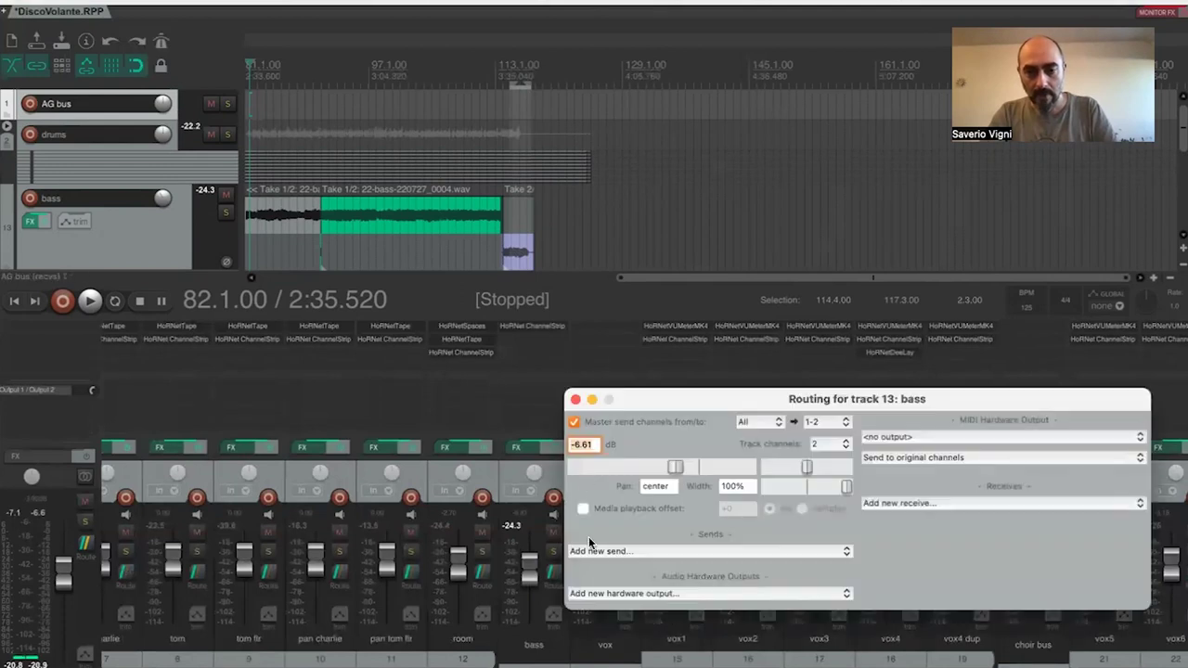
click(595, 555)
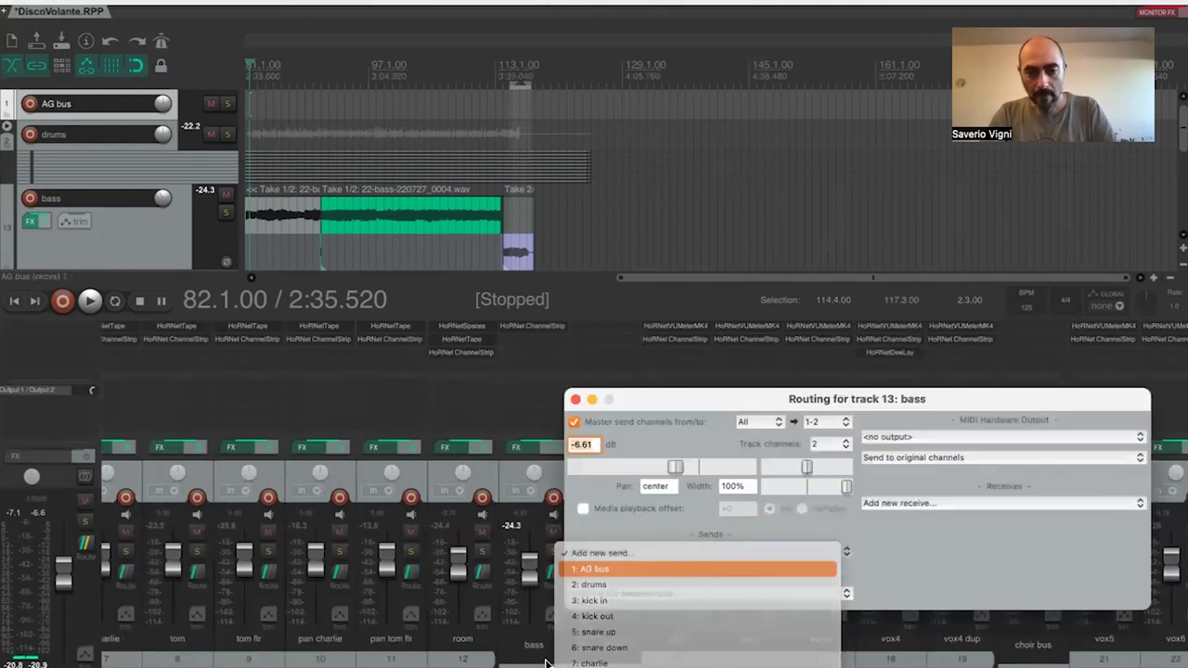
click(592, 569)
key(Escape)
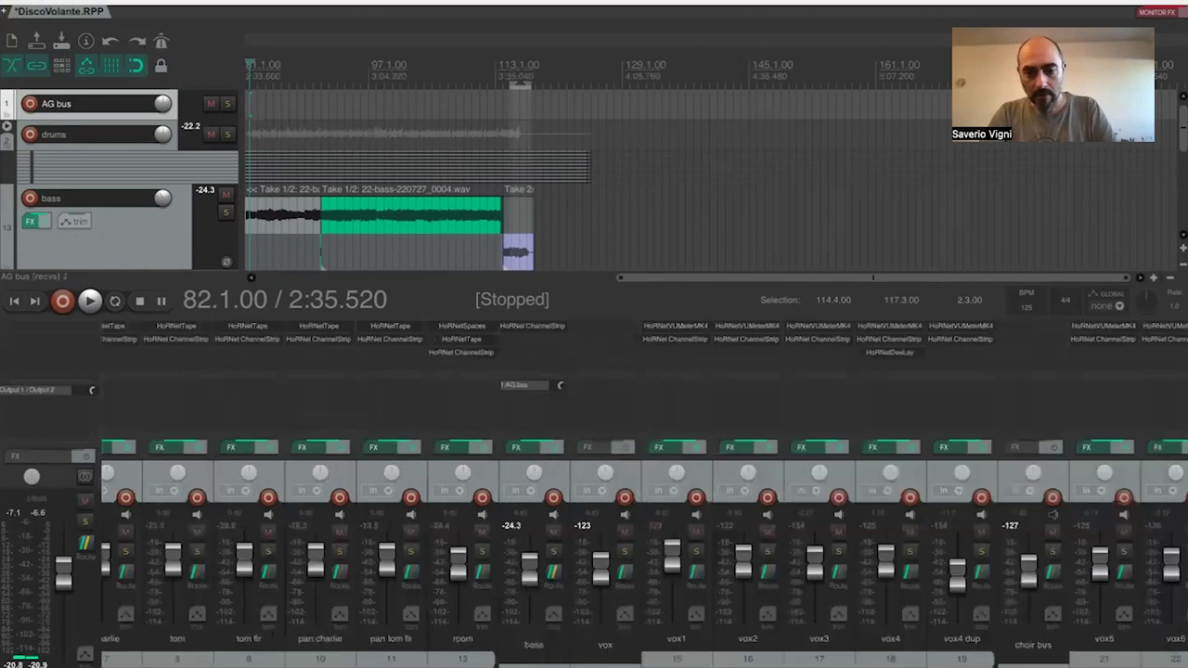
- Add a send from the chitarre folder track to the AG bus
scroll(641, 557, right, 2)
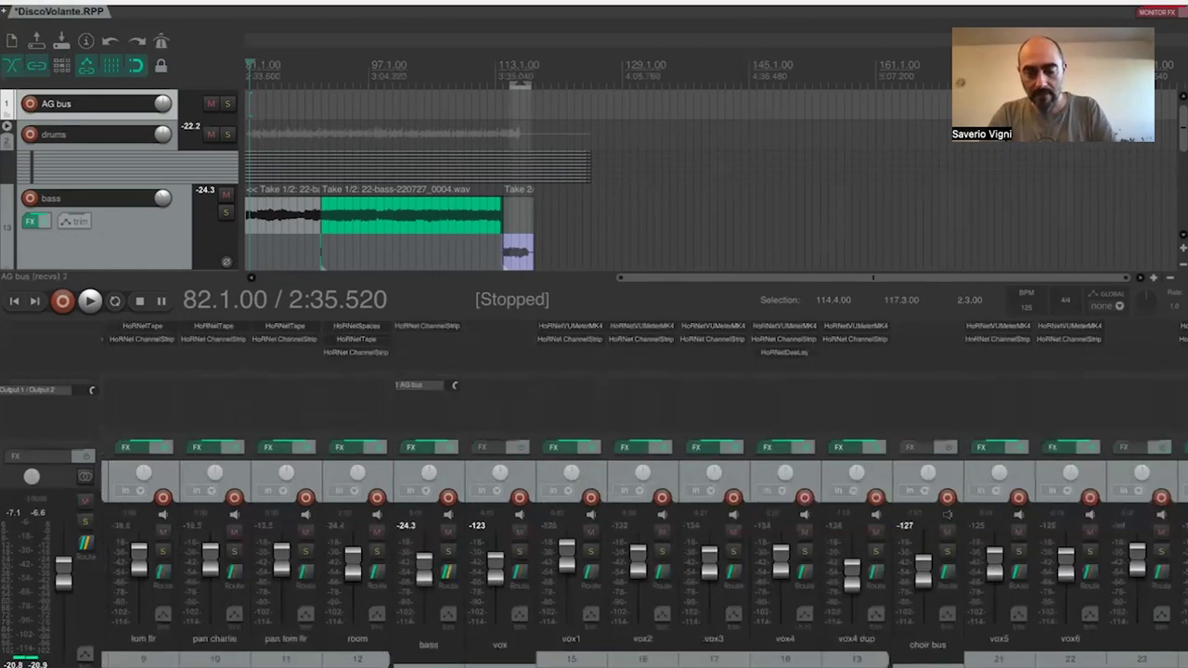
scroll(517, 366, right, 5)
scroll(517, 366, right, 5)
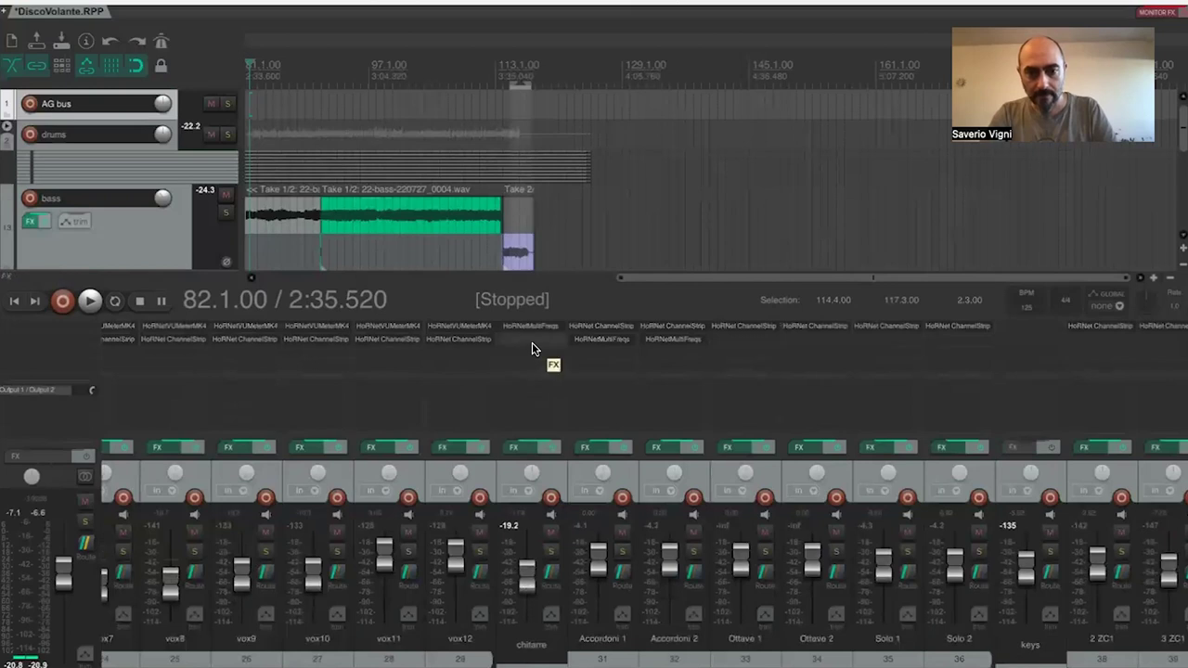
click(551, 580)
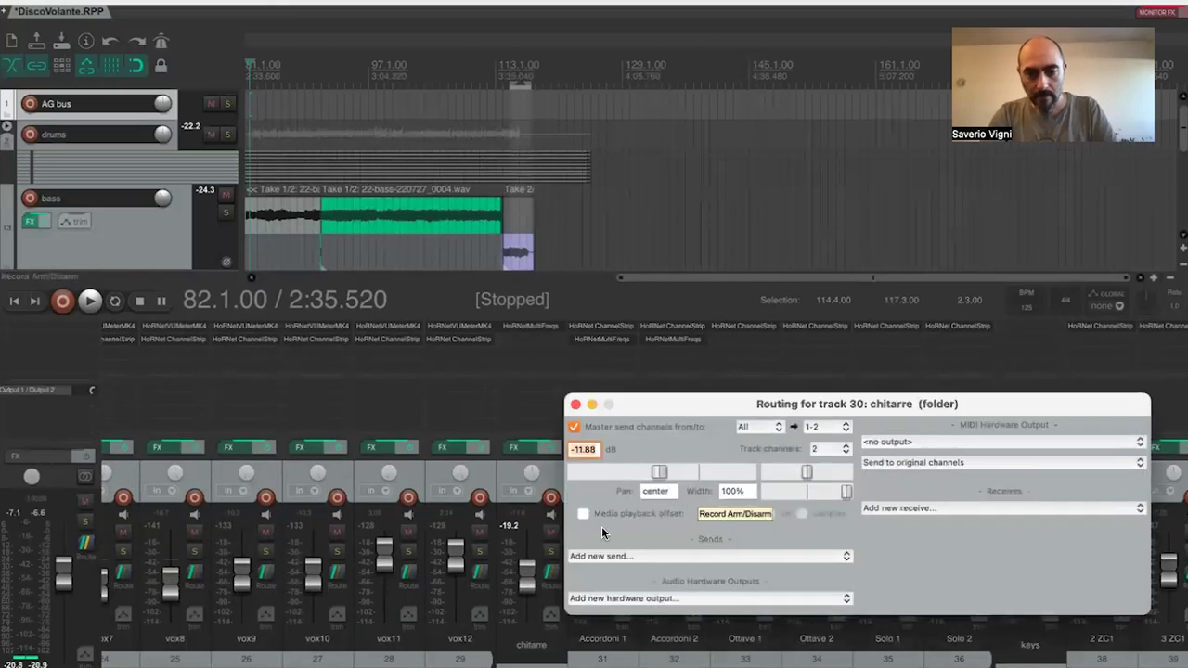
click(604, 558)
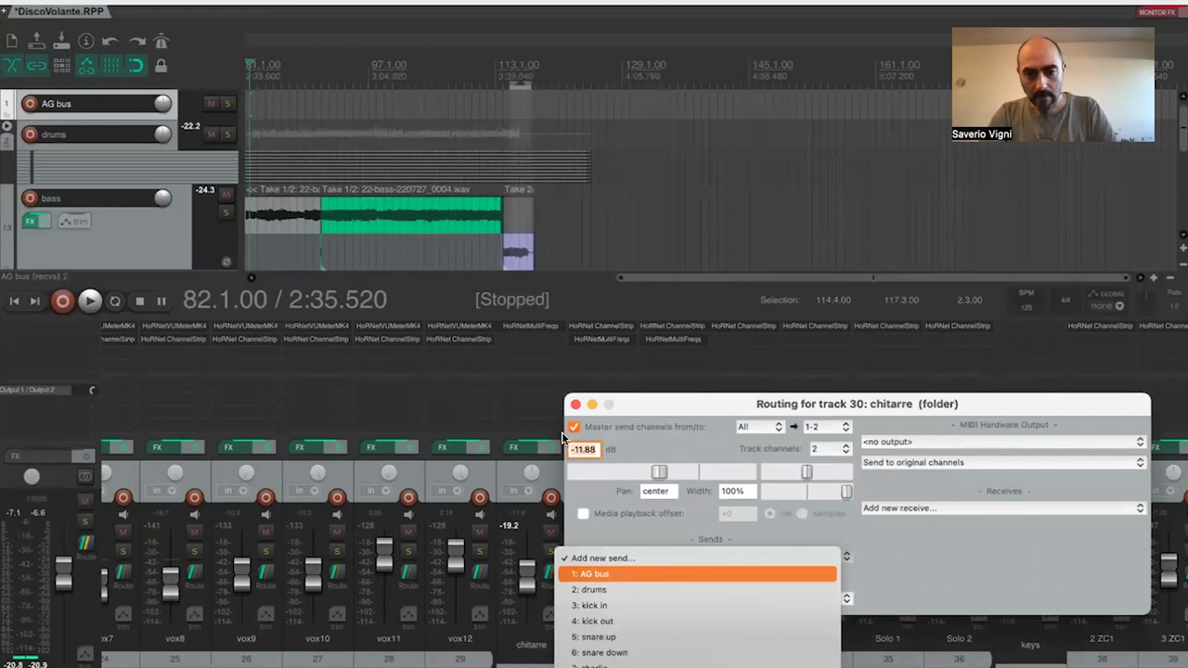
click(637, 576)
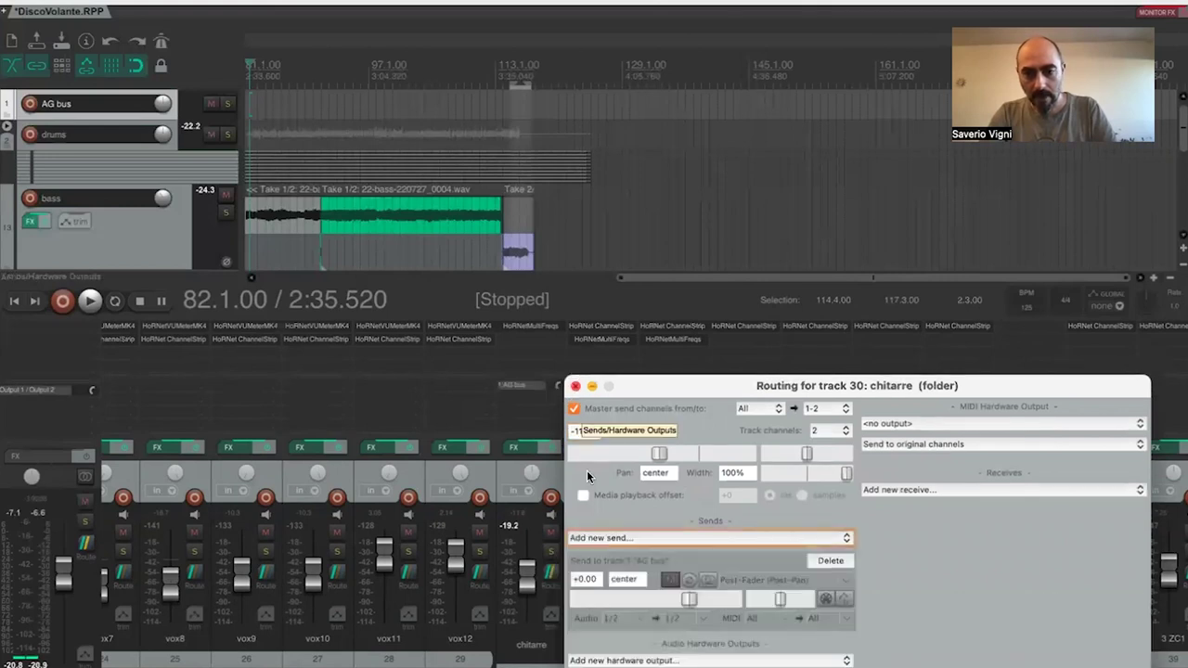
click(575, 404)
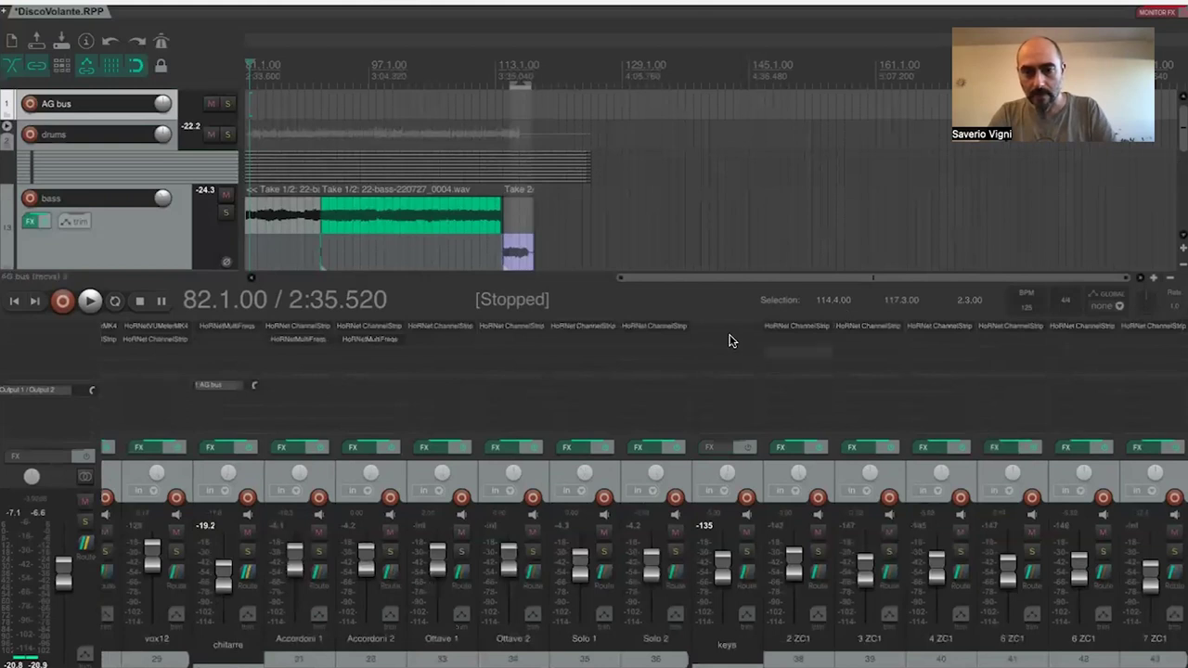
- Add a send from the keys folder track to the AG bus
click(724, 397)
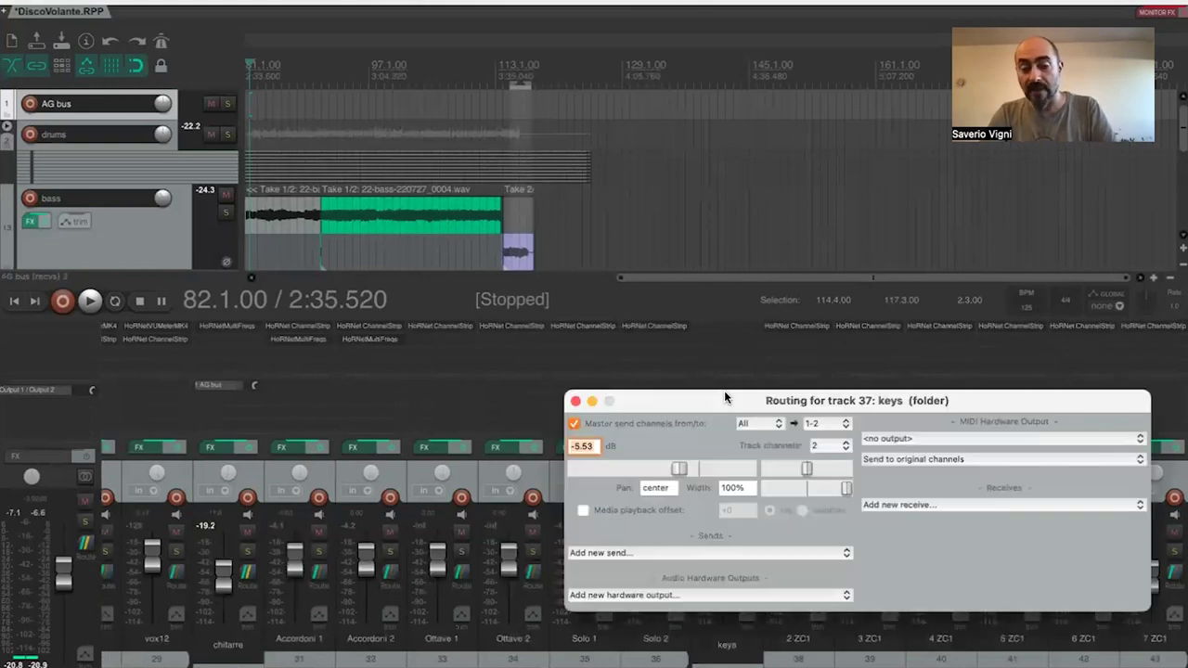
click(647, 553)
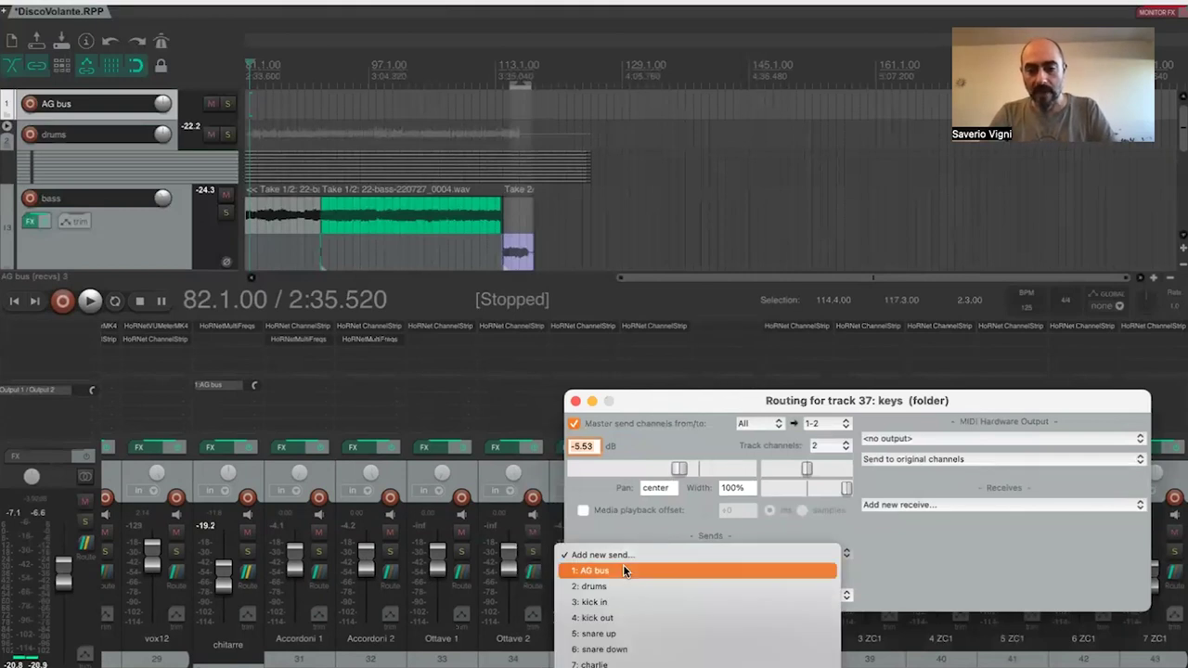
click(641, 570)
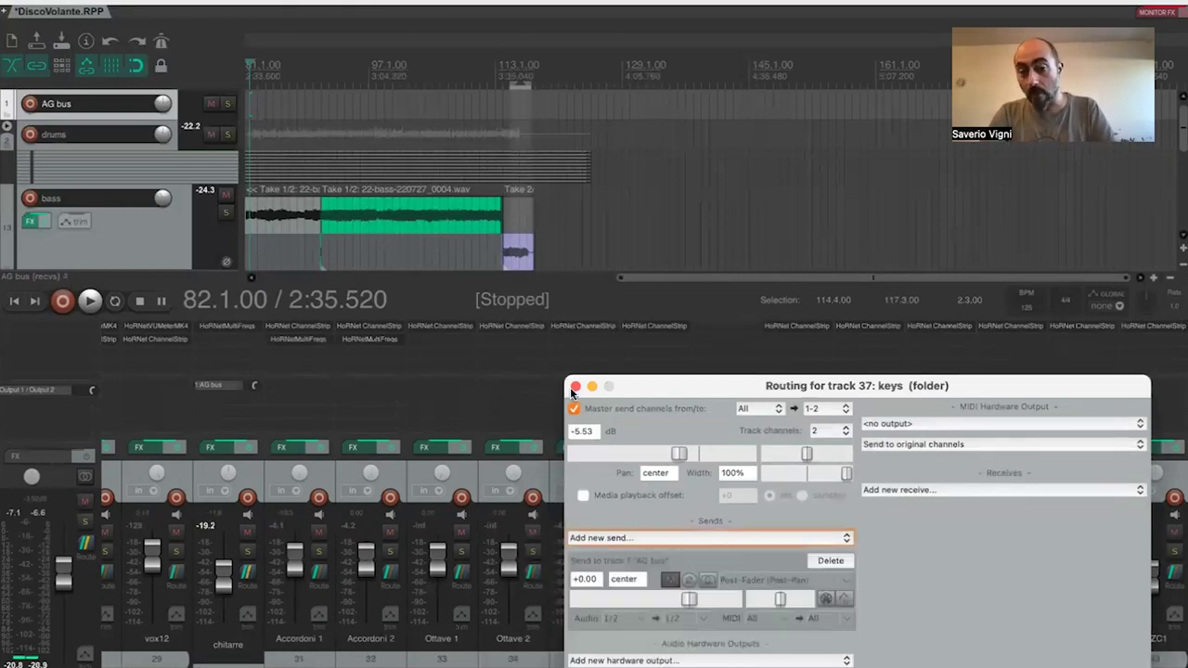
key(Escape)
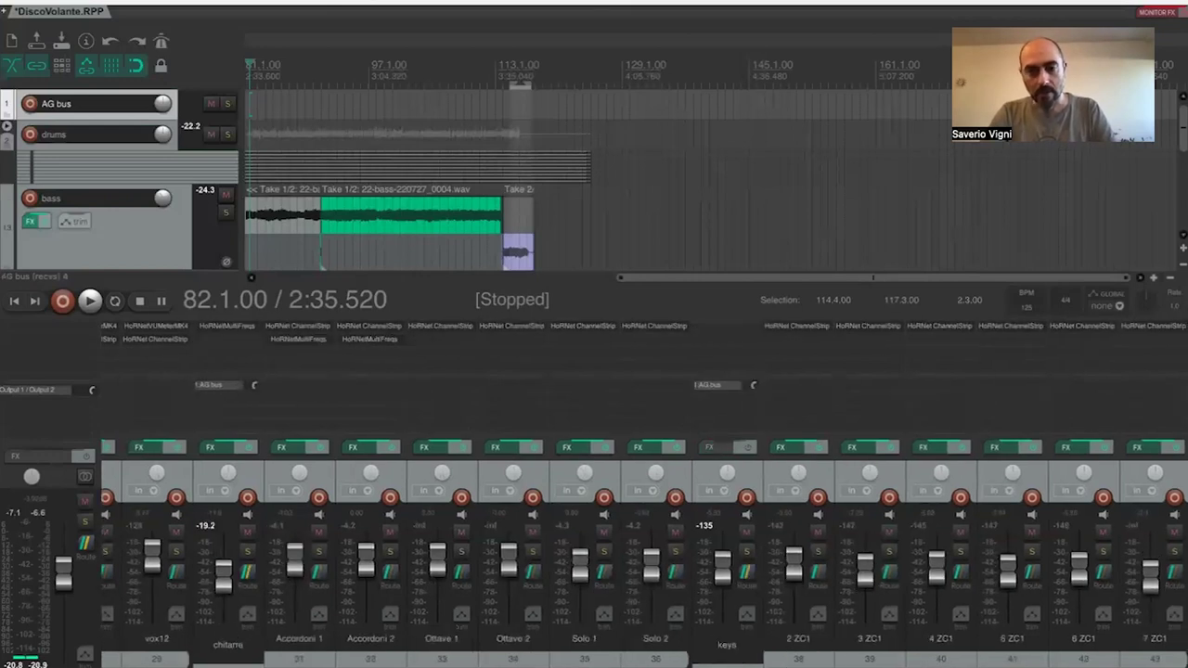
- Insert the VST version of HoRNetAutoGain on the vox folder track and move its window clear of the vox channel
scroll(595, 539, left, 3)
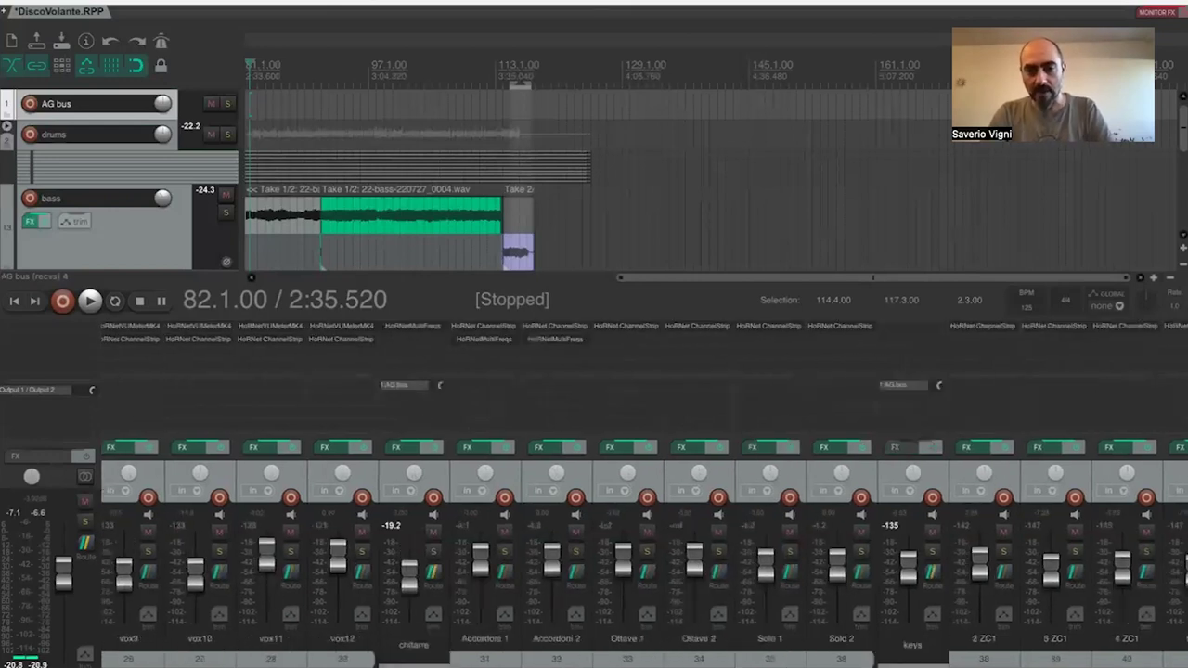
scroll(594, 539, left, 8)
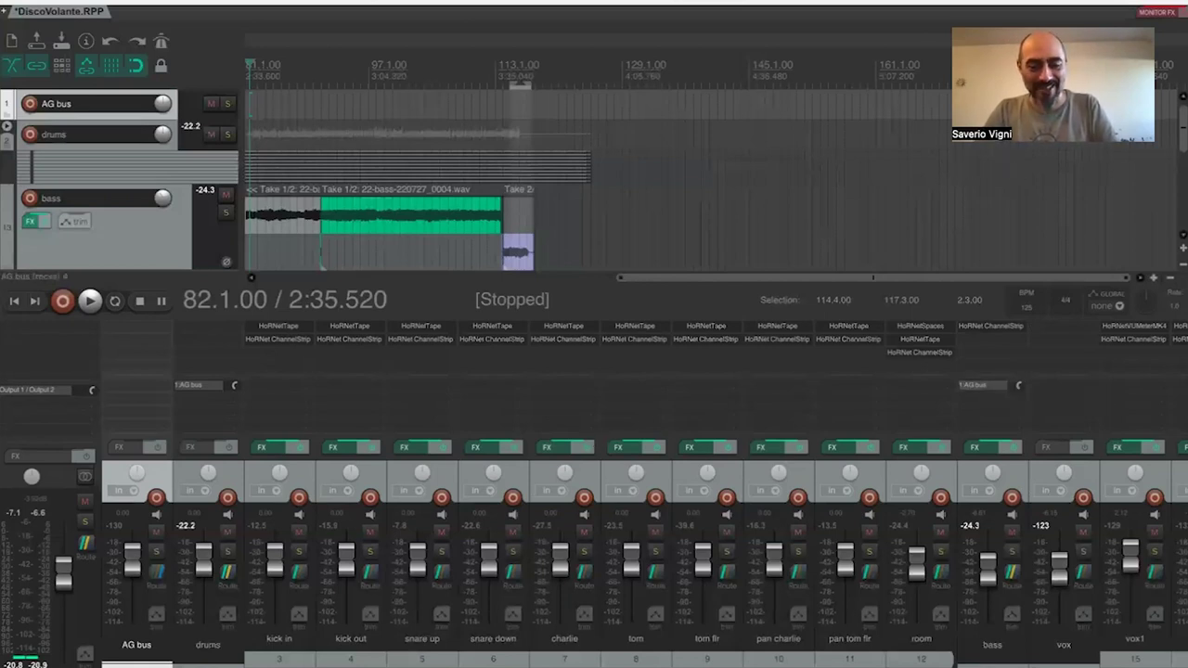
scroll(644, 492, right, 2)
scroll(219, 469, left, 2)
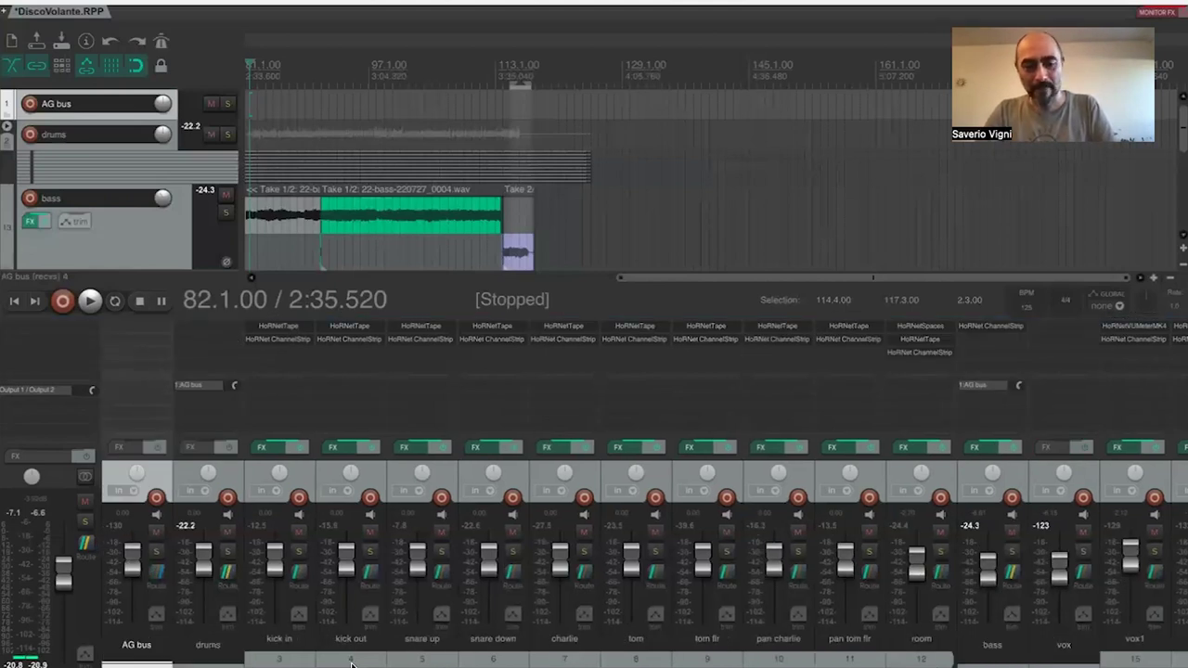
scroll(349, 655, right, 1)
scroll(349, 654, right, 8)
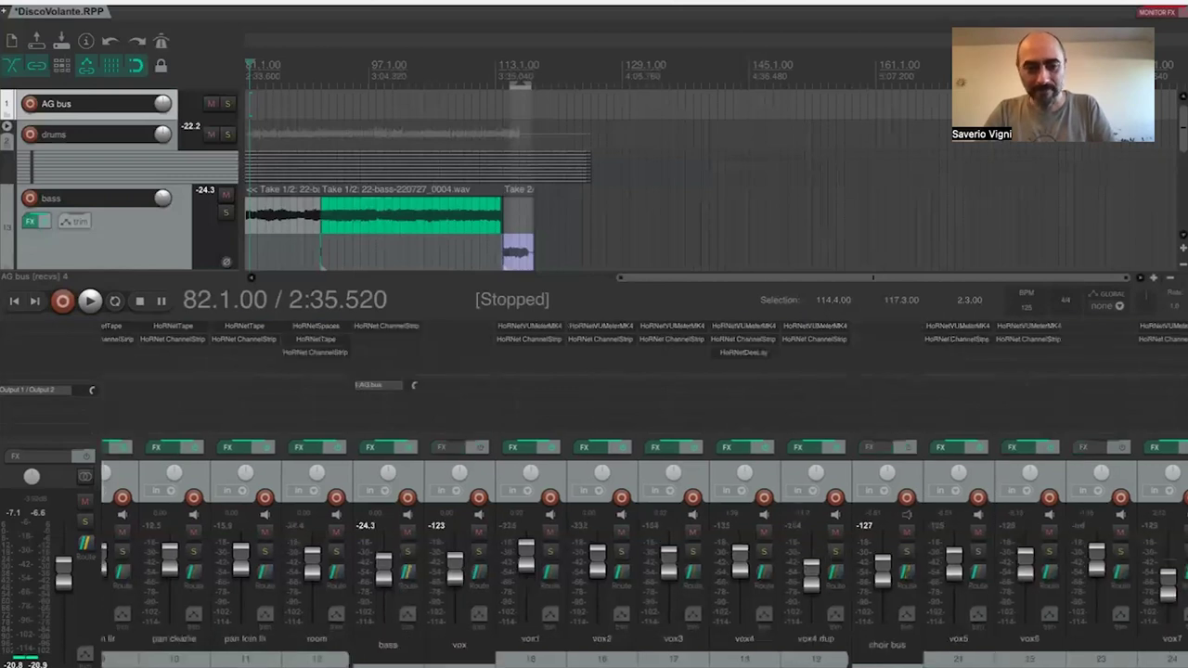
scroll(349, 655, right, 1)
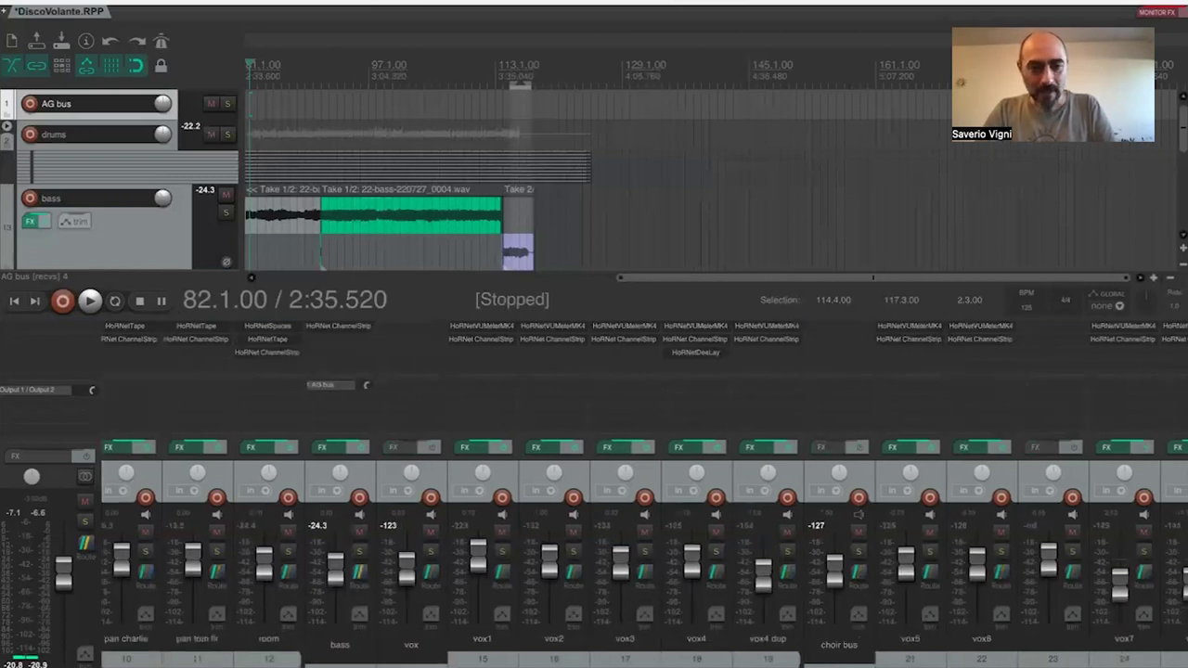
double_click(415, 333)
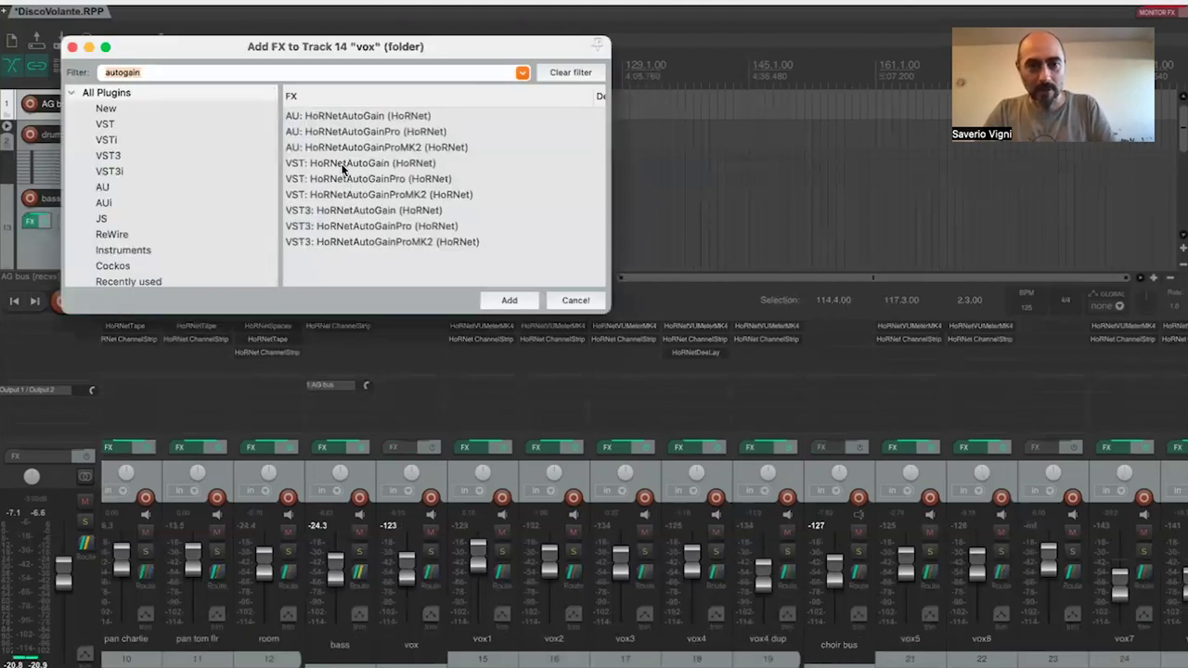
double_click(343, 163)
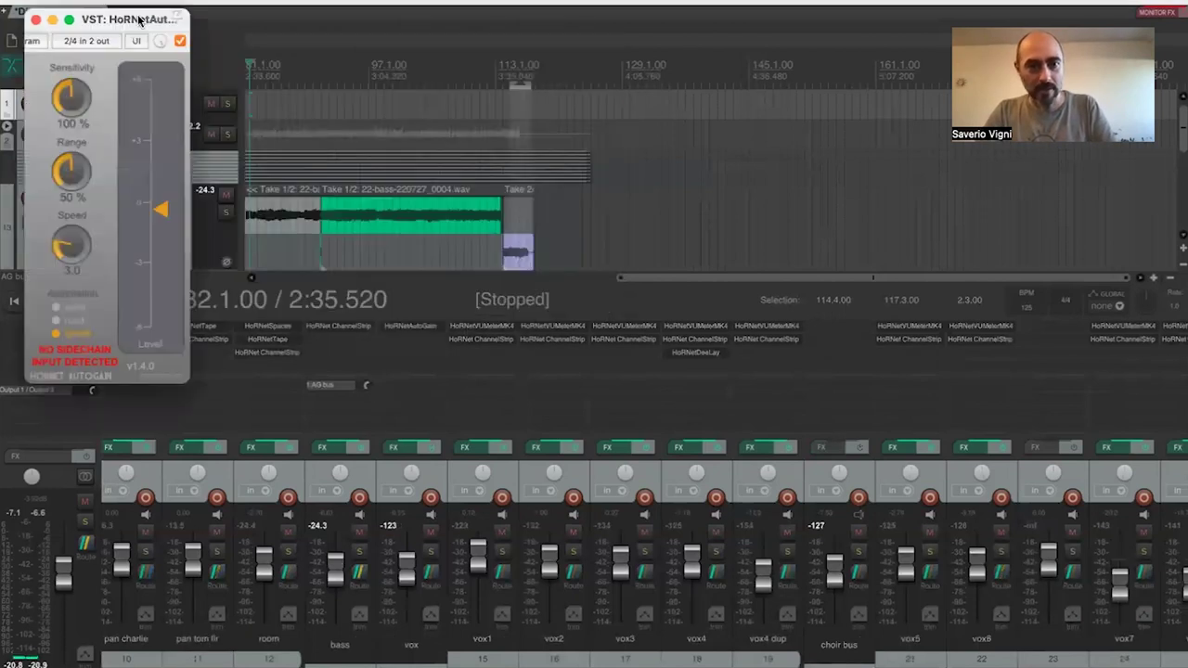
drag(704, 163, 736, 155)
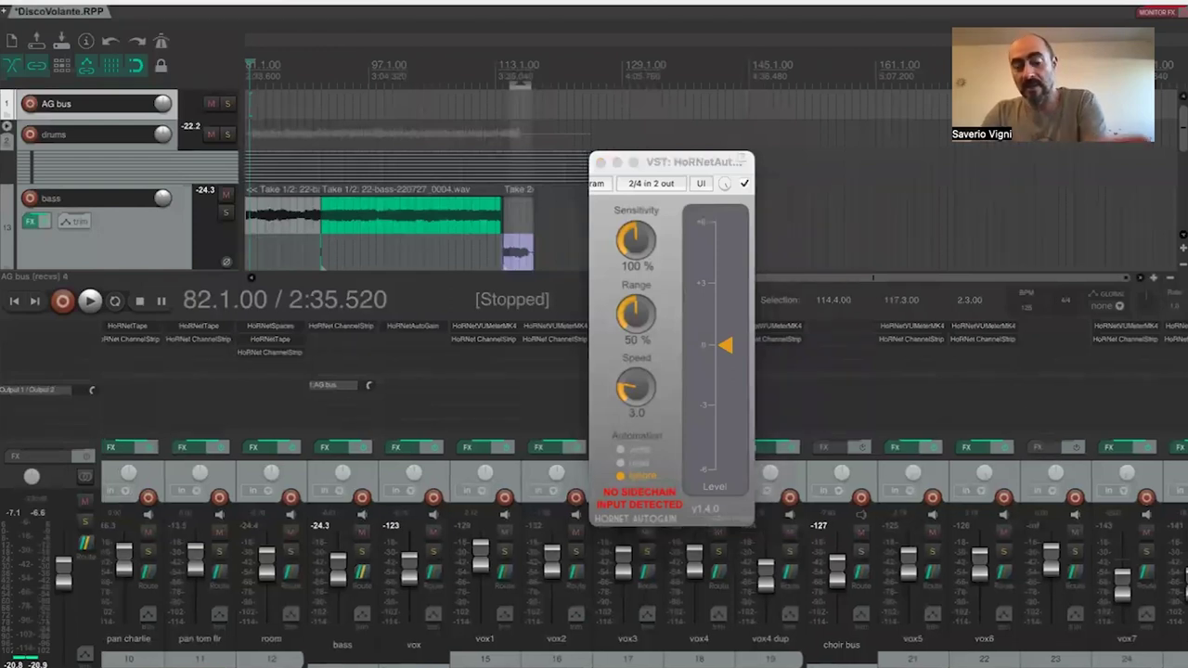
- Play the song from bar 93 to check how AutoGain reacts on the vox track without a sidechain signal
scroll(645, 495, left, 1)
scroll(644, 495, left, 2)
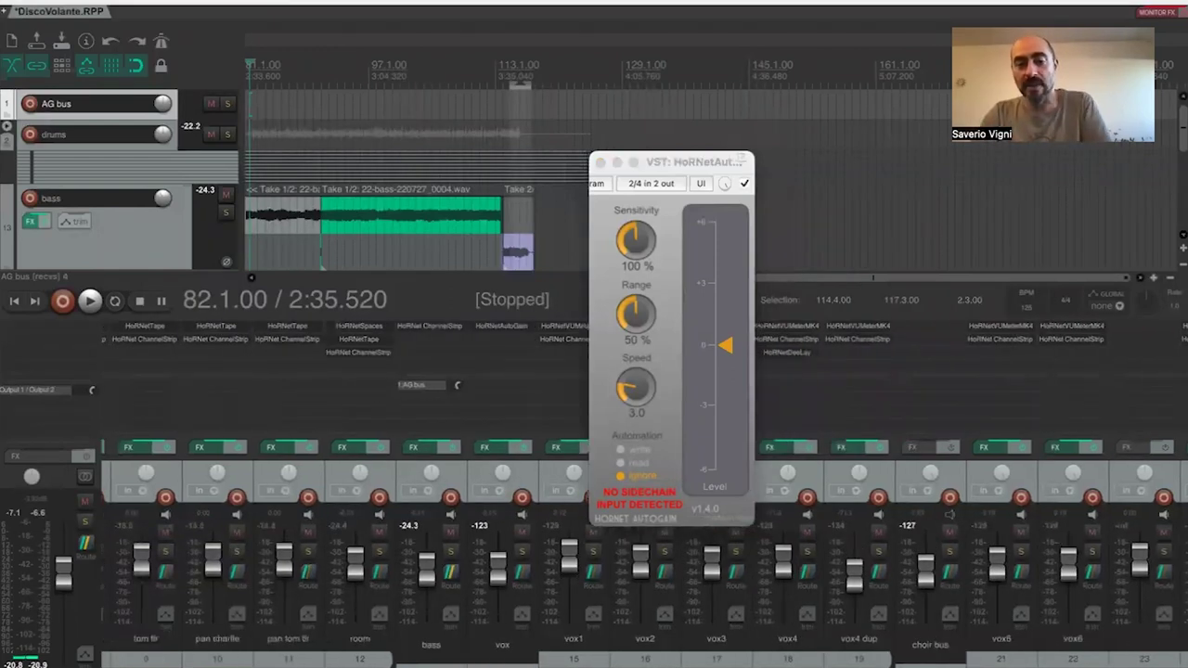
scroll(644, 495, left, 1)
scroll(644, 494, left, 2)
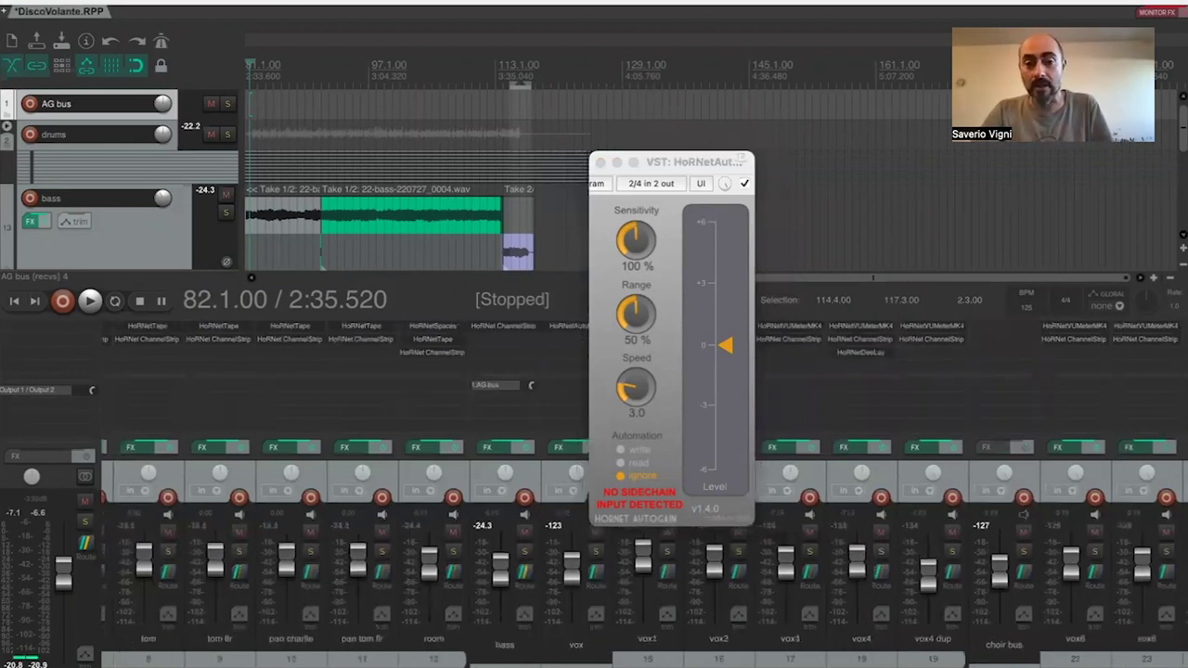
scroll(644, 494, left, 4)
scroll(644, 495, left, 1)
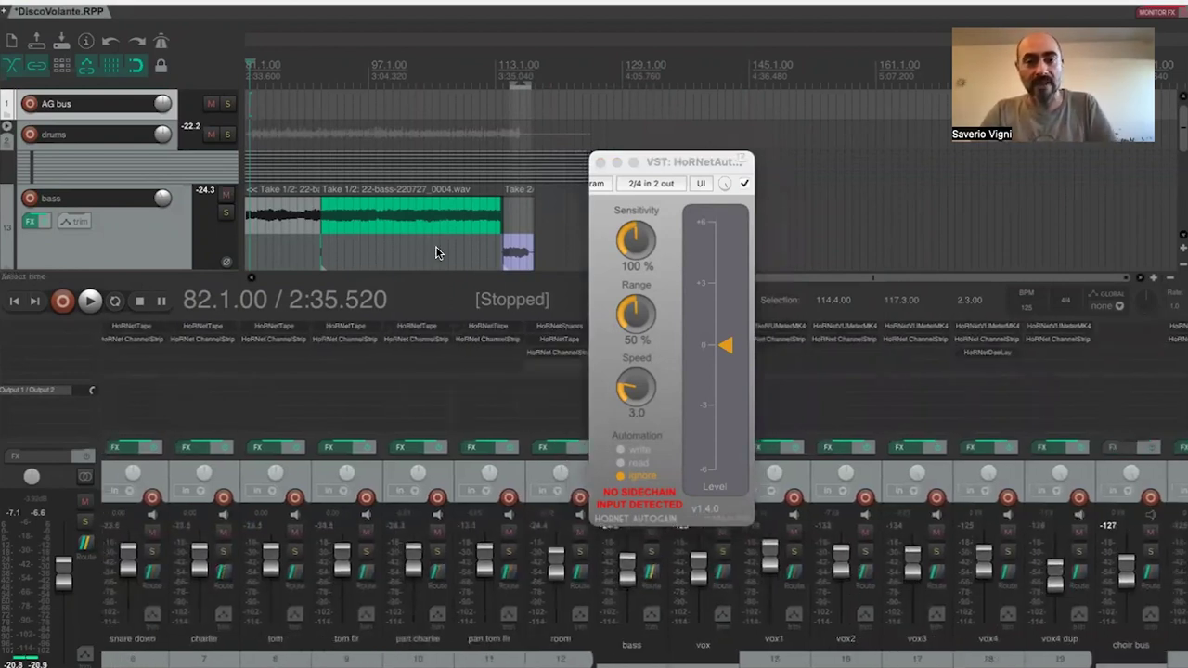
scroll(79, 159, down, 5)
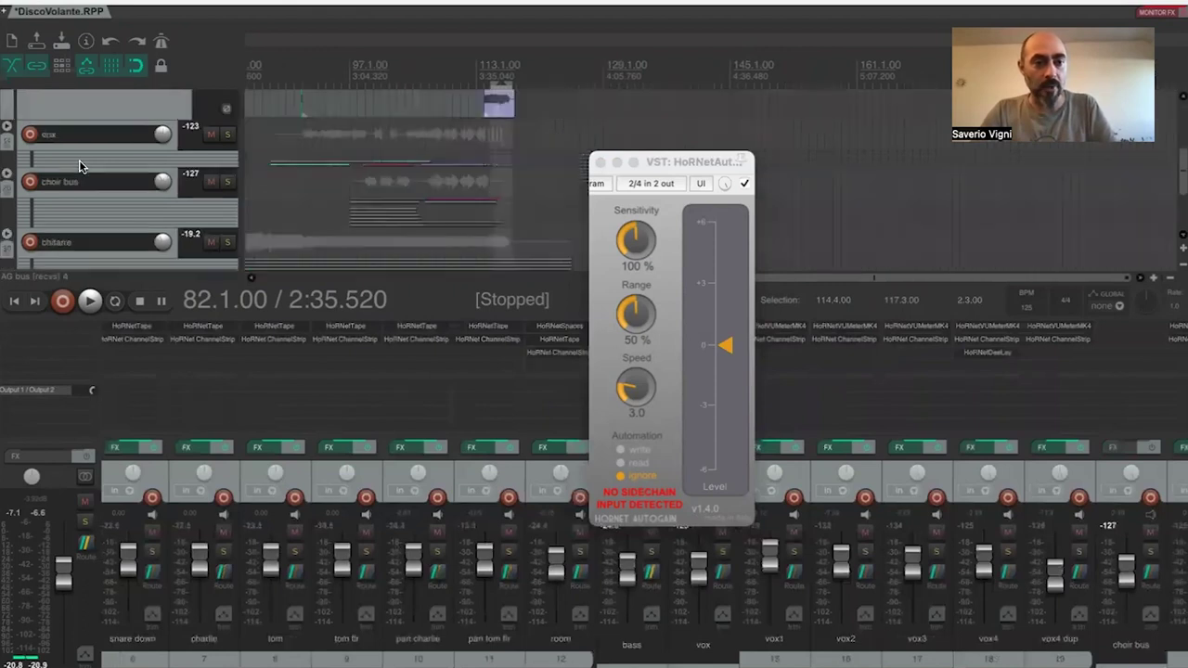
click(316, 66)
key(space)
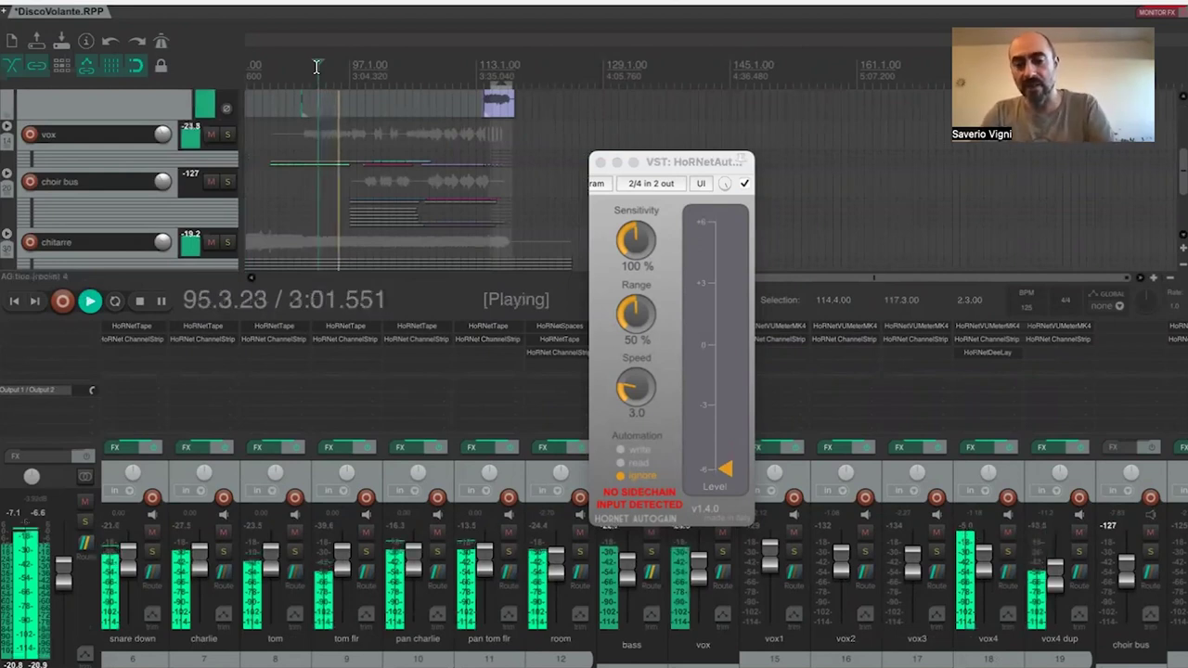
click(318, 67)
key(space)
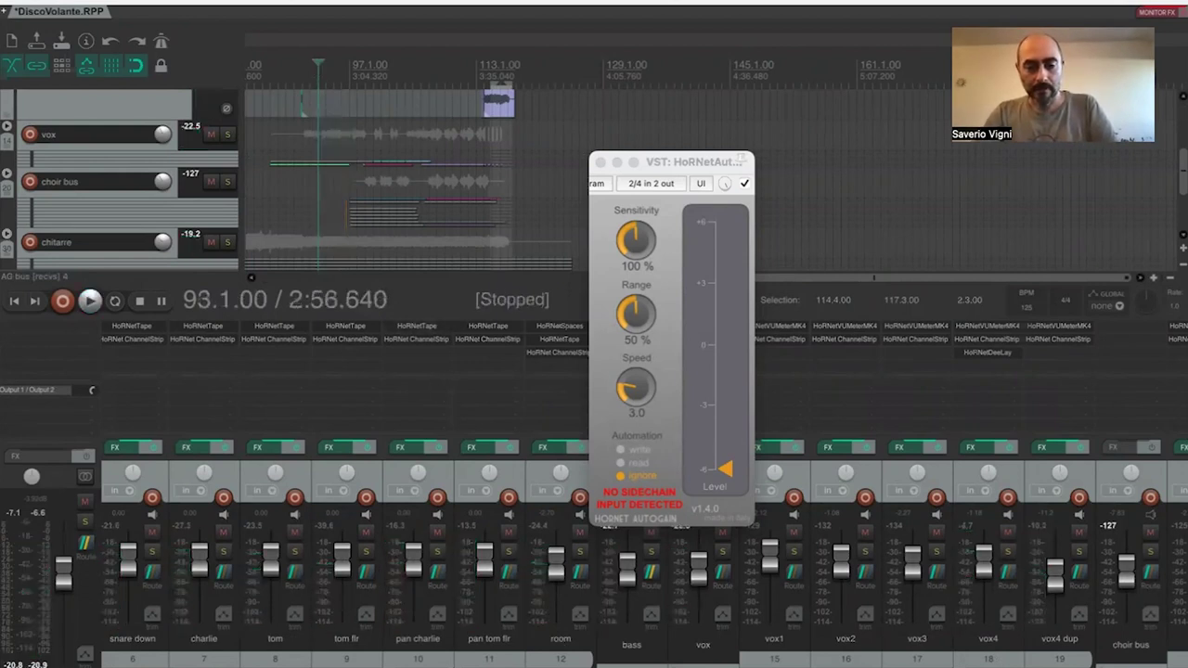
- Add a send from the AG bus to the vox folder track
scroll(371, 557, left, 5)
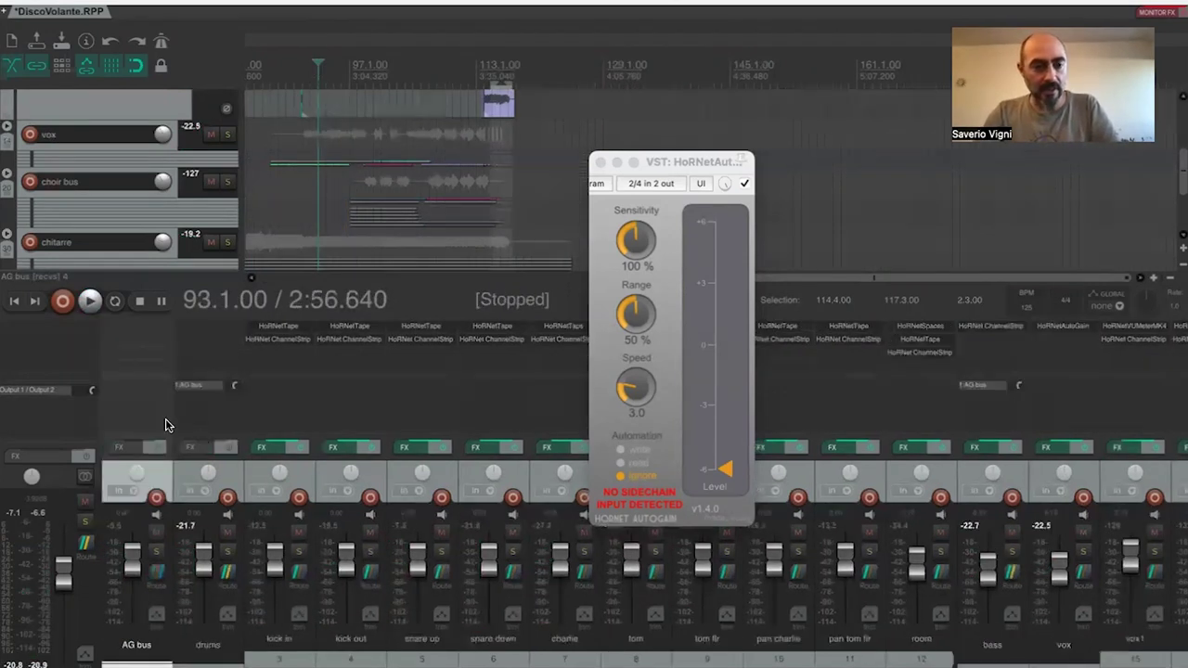
click(131, 391)
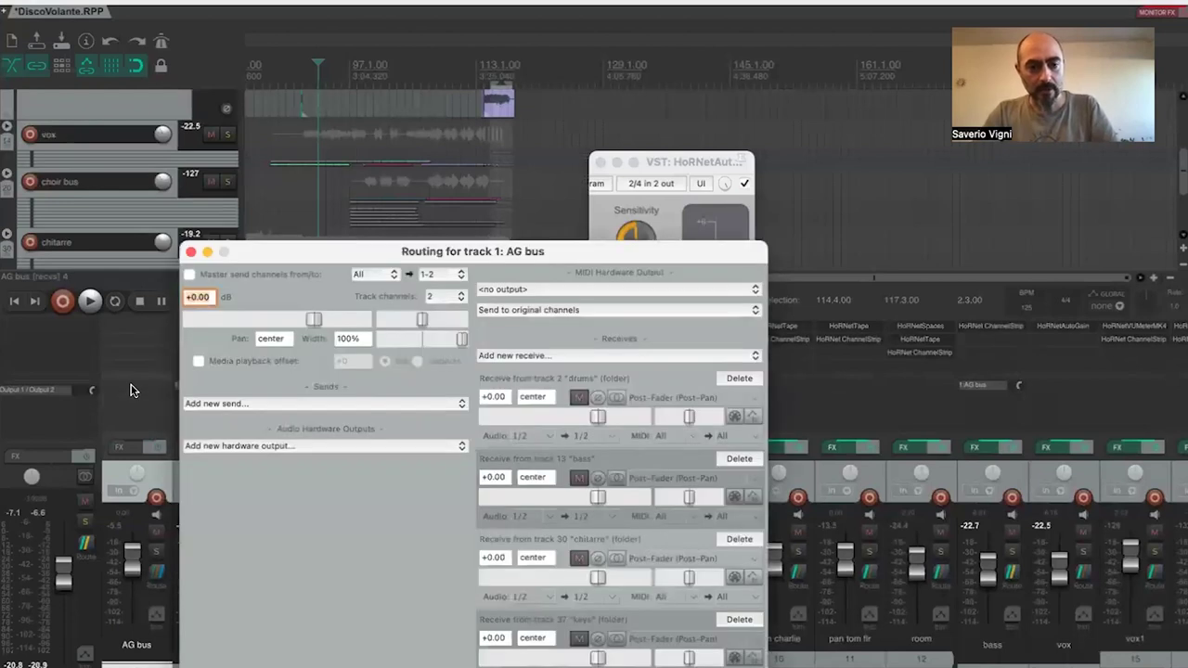
click(242, 404)
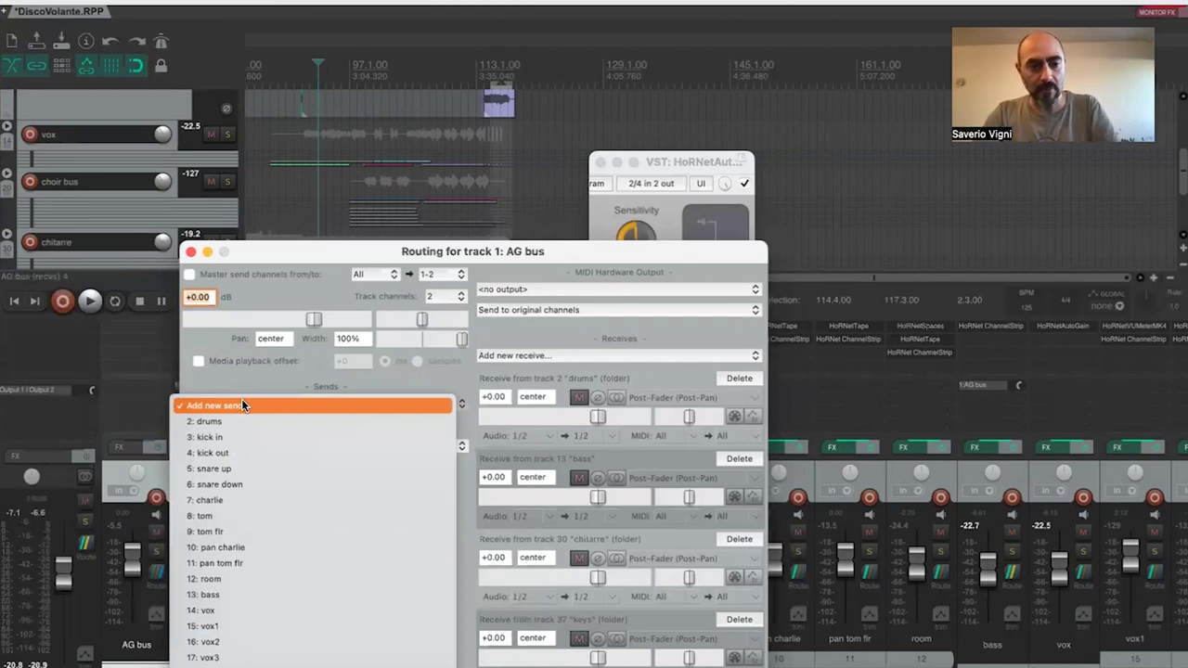
click(213, 611)
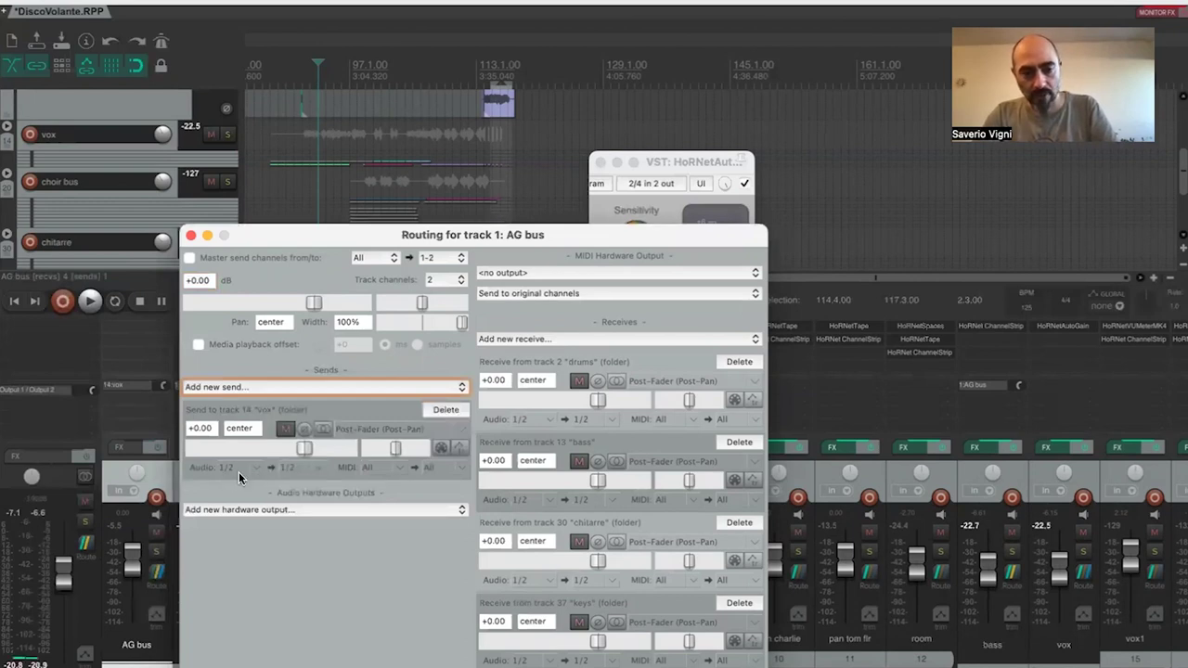
- Route the AG bus send to new channels 3/4 on the receiving vox track
click(295, 472)
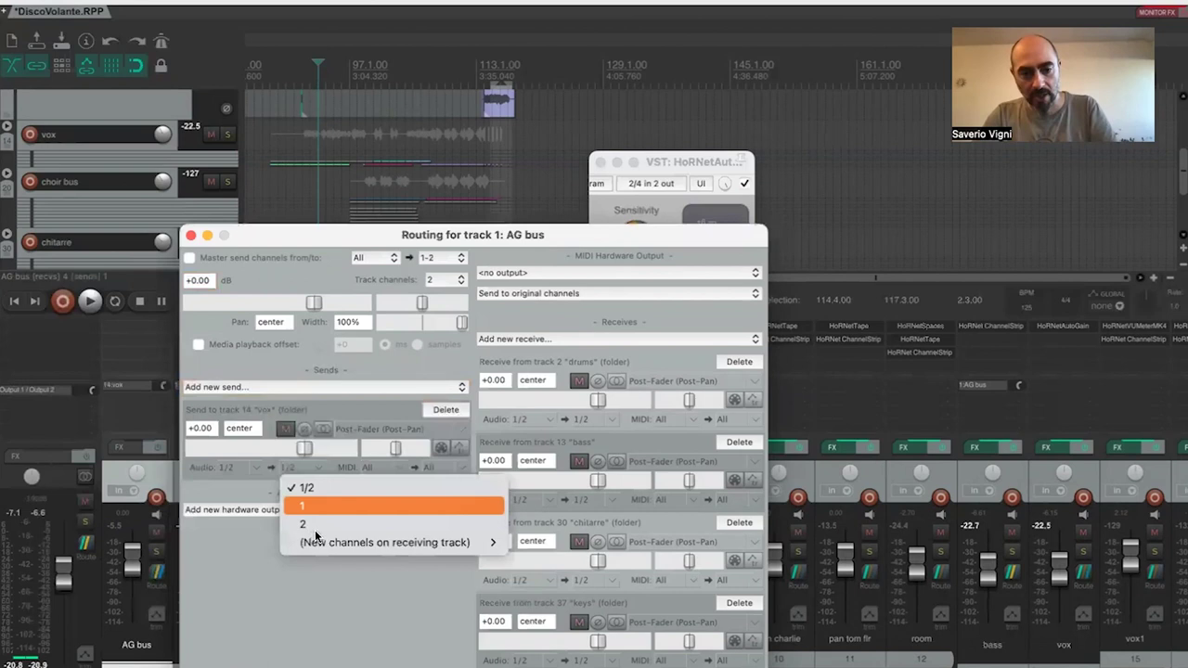
mouse_move(318, 544)
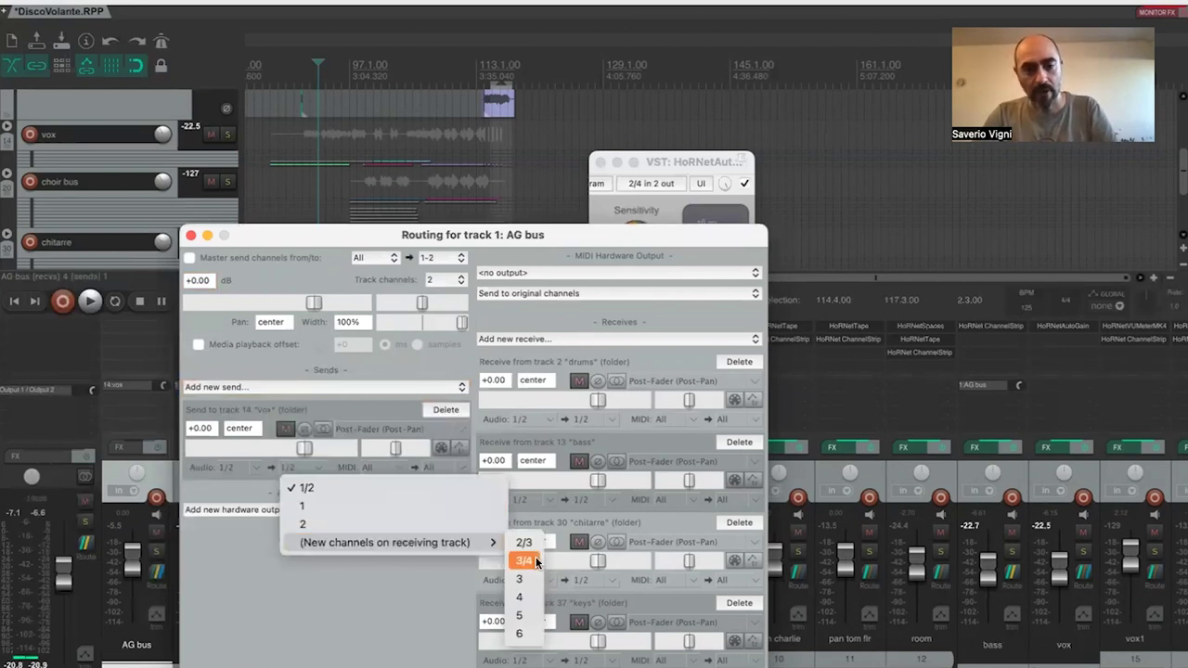
click(525, 560)
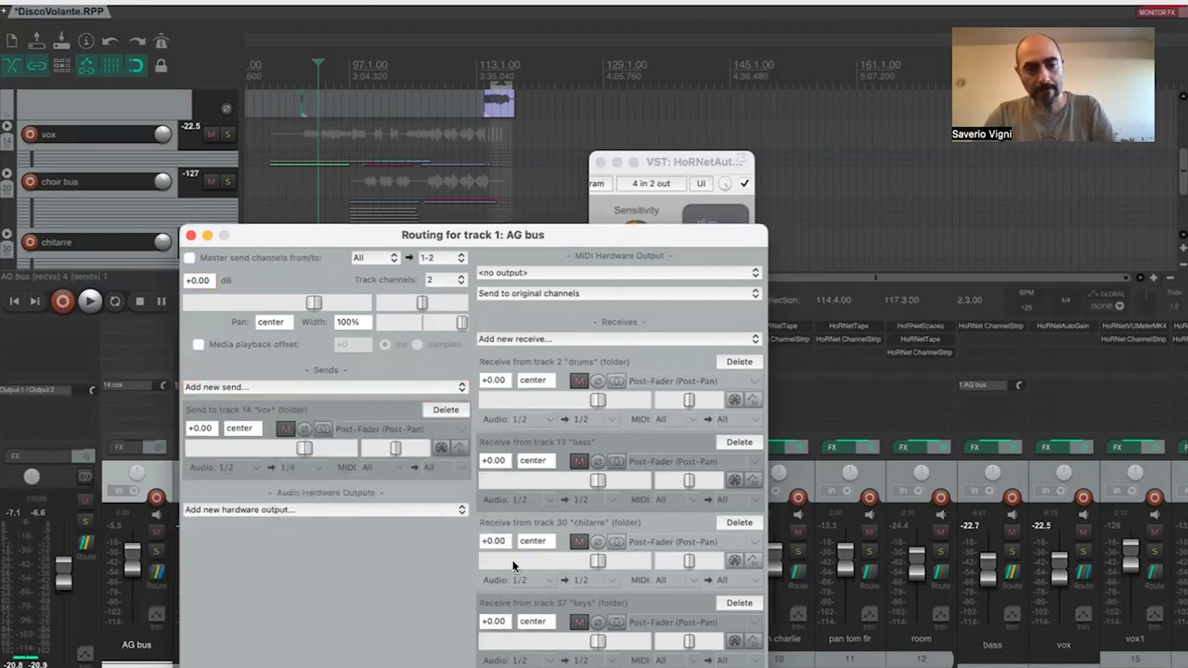
click(190, 235)
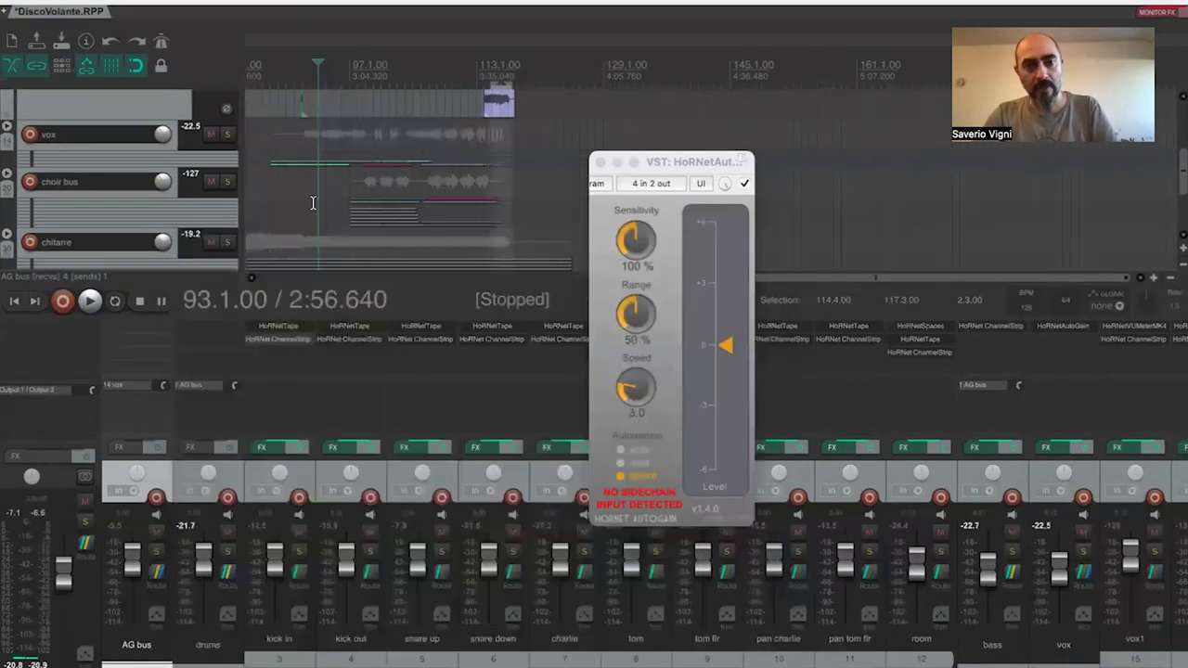
- Play the song from bar 93 to check AutoGain's level response with the AG bus feeding its sidechain
key(space)
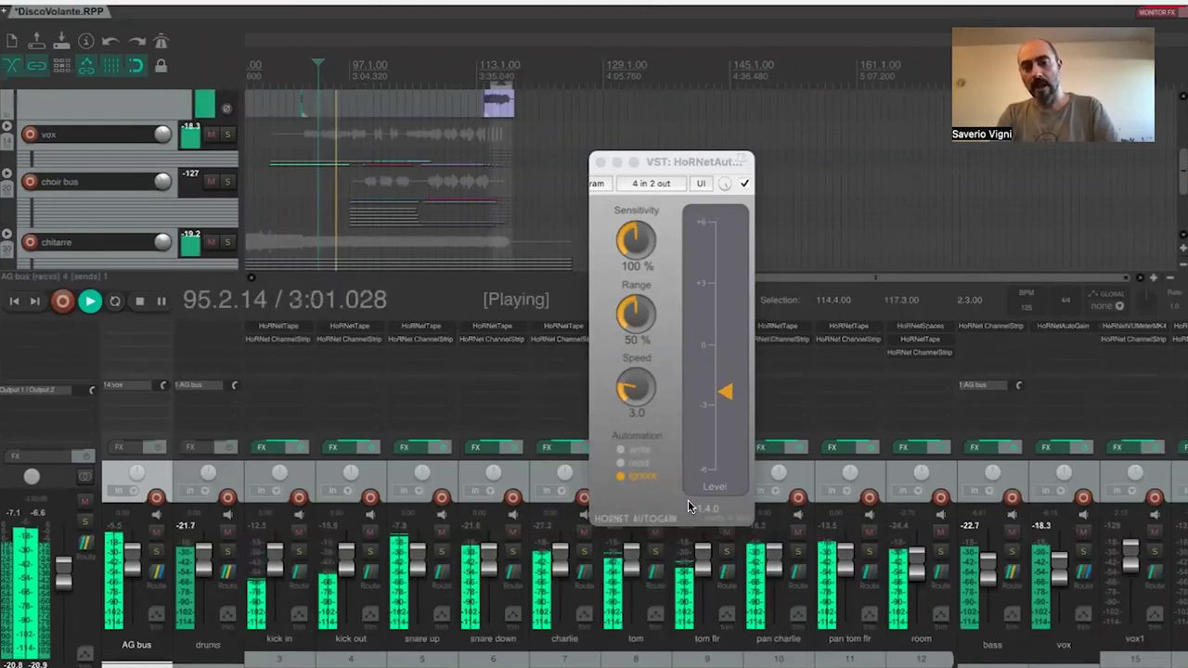
key(space)
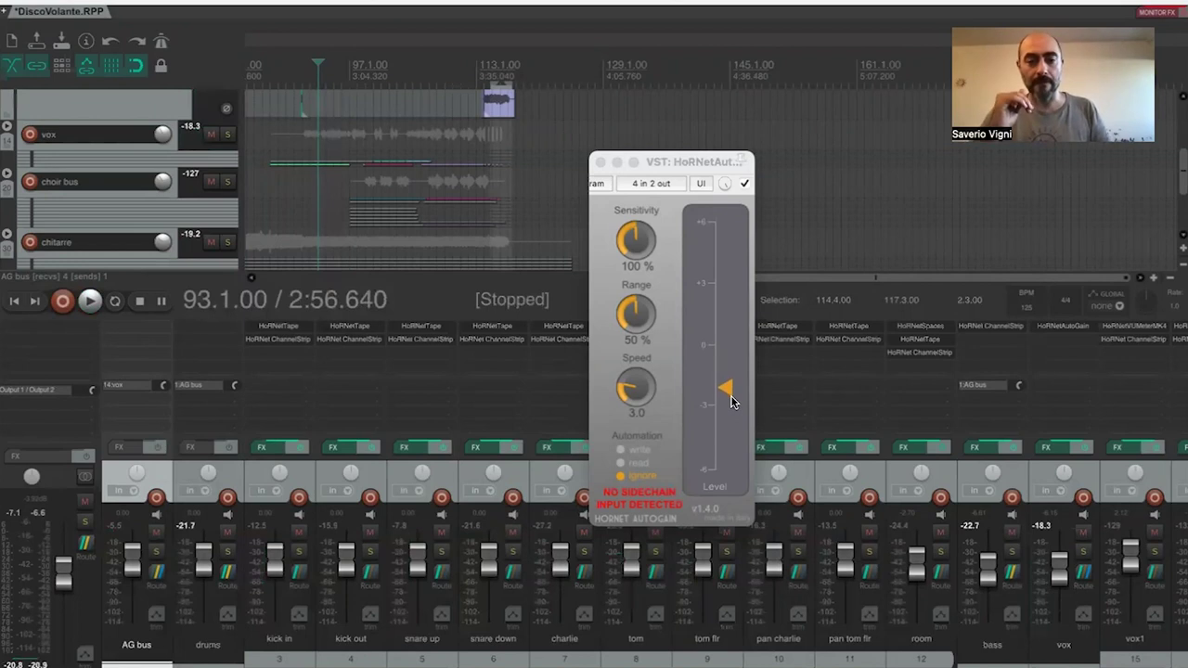
drag(732, 401, 731, 385)
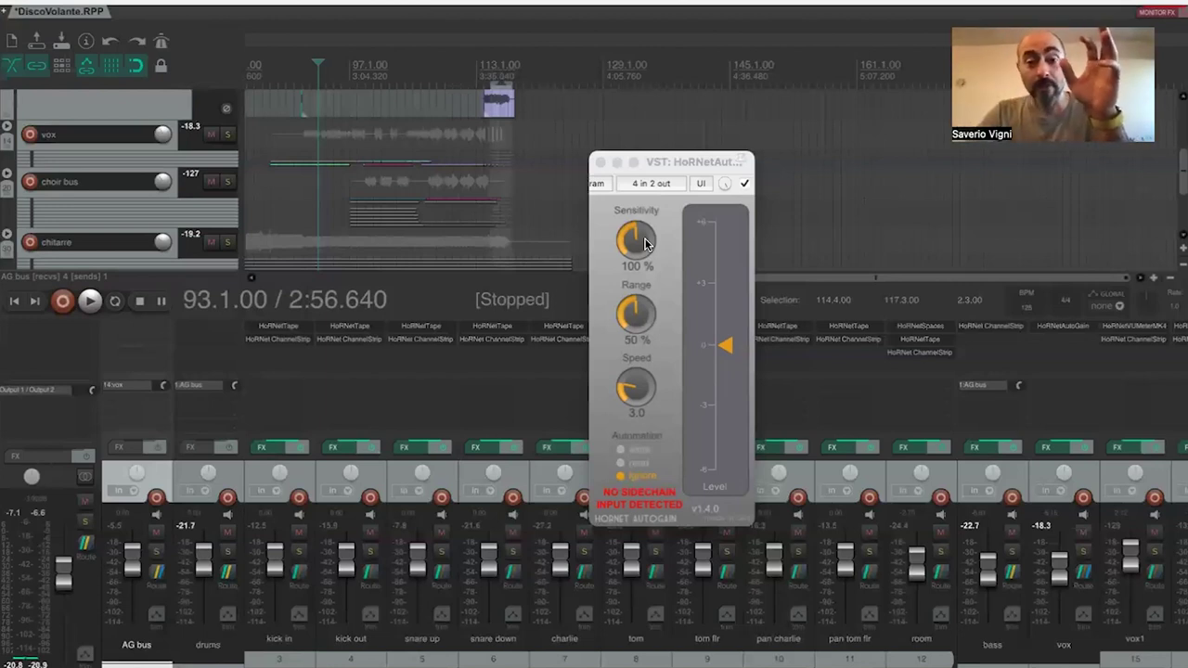
- Try AutoGain's Sensitivity at 144% and its Range at 100%, resetting each control to its default after the try
drag(631, 208, 610, 267)
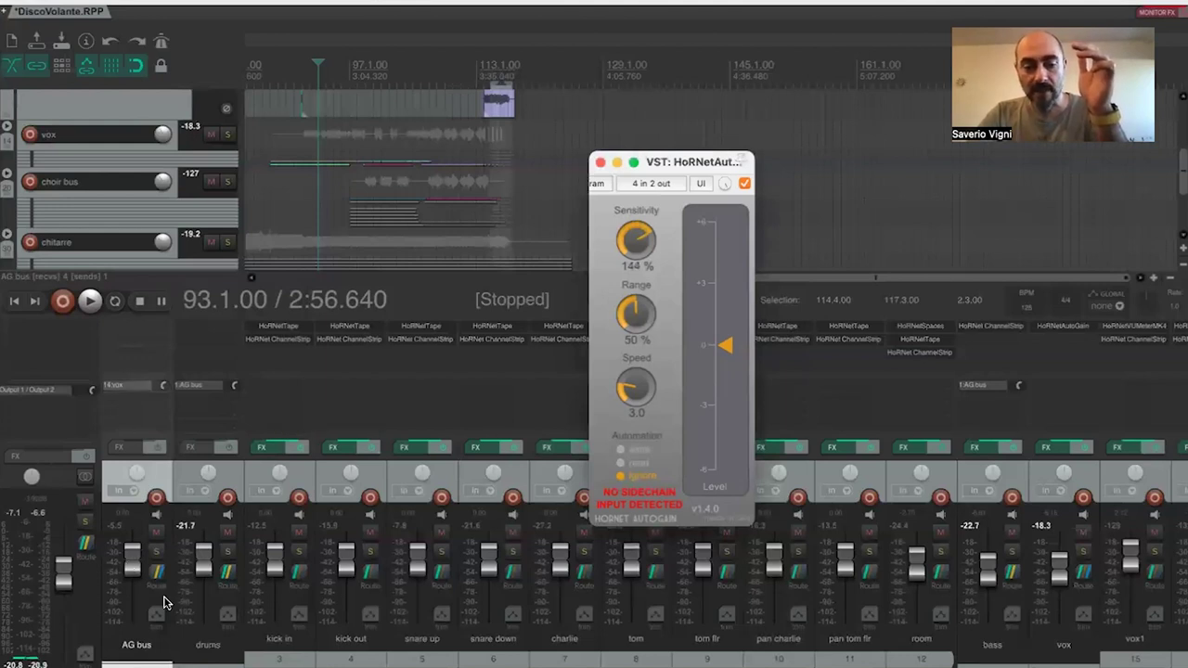
double_click(632, 242)
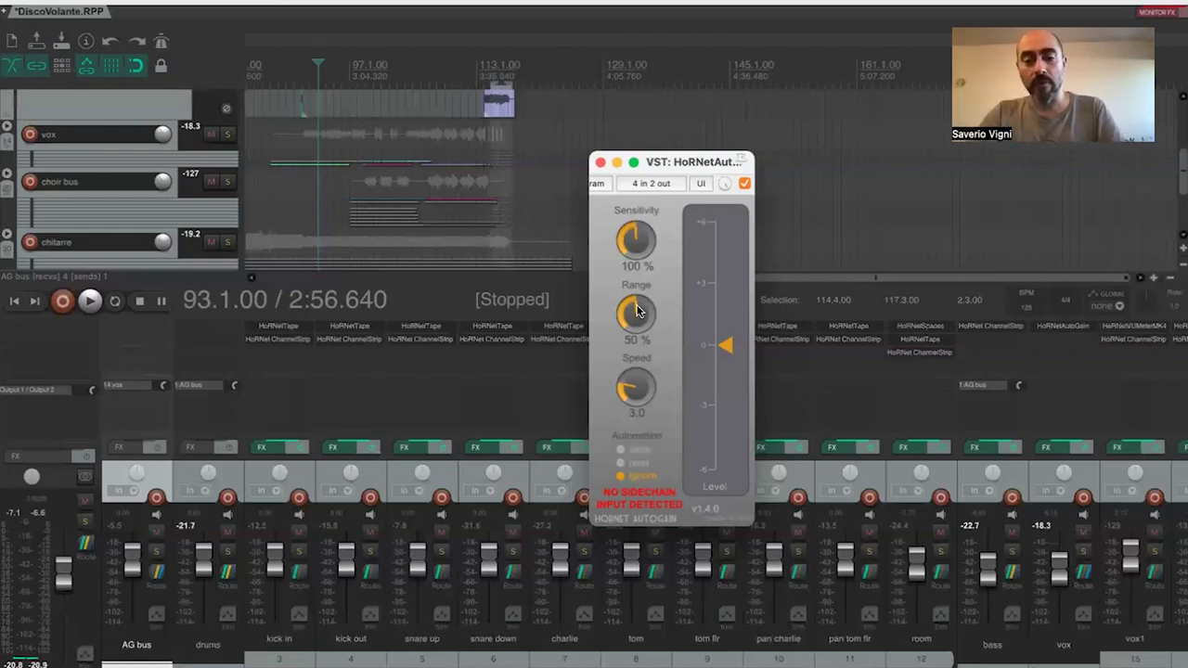
drag(636, 318, 642, 277)
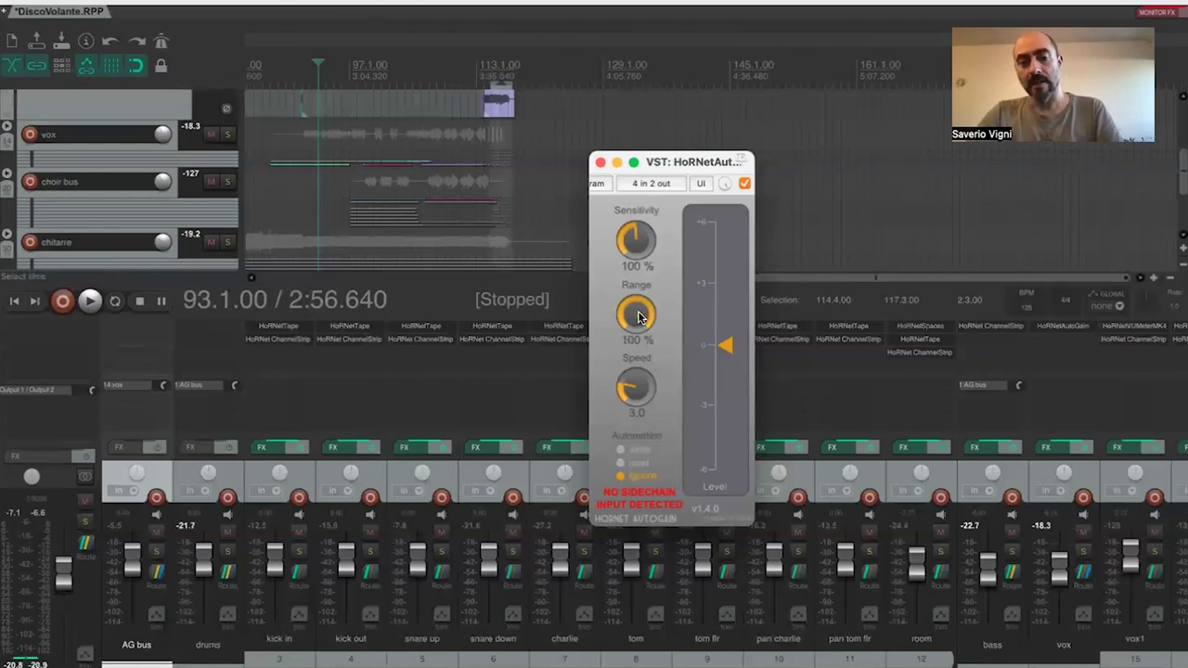
double_click(638, 316)
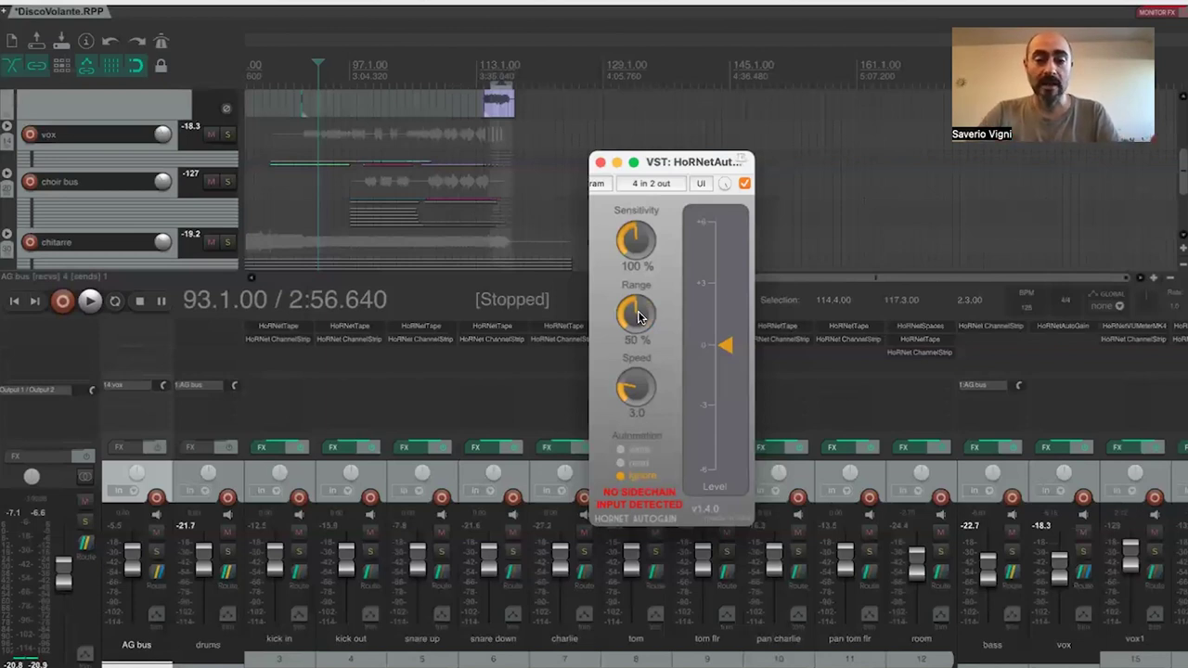
- Play the song from bar 93 with AutoGain's Range at 100%, reset the Range to 50% and stop playback
drag(638, 316, 635, 320)
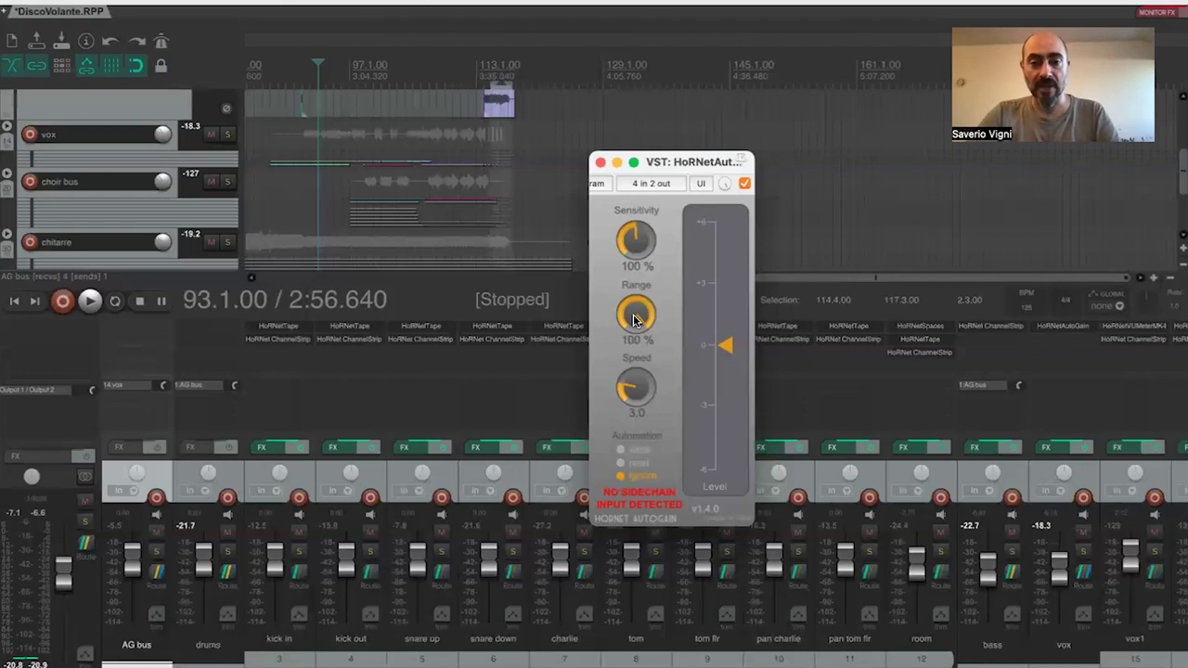
key(space)
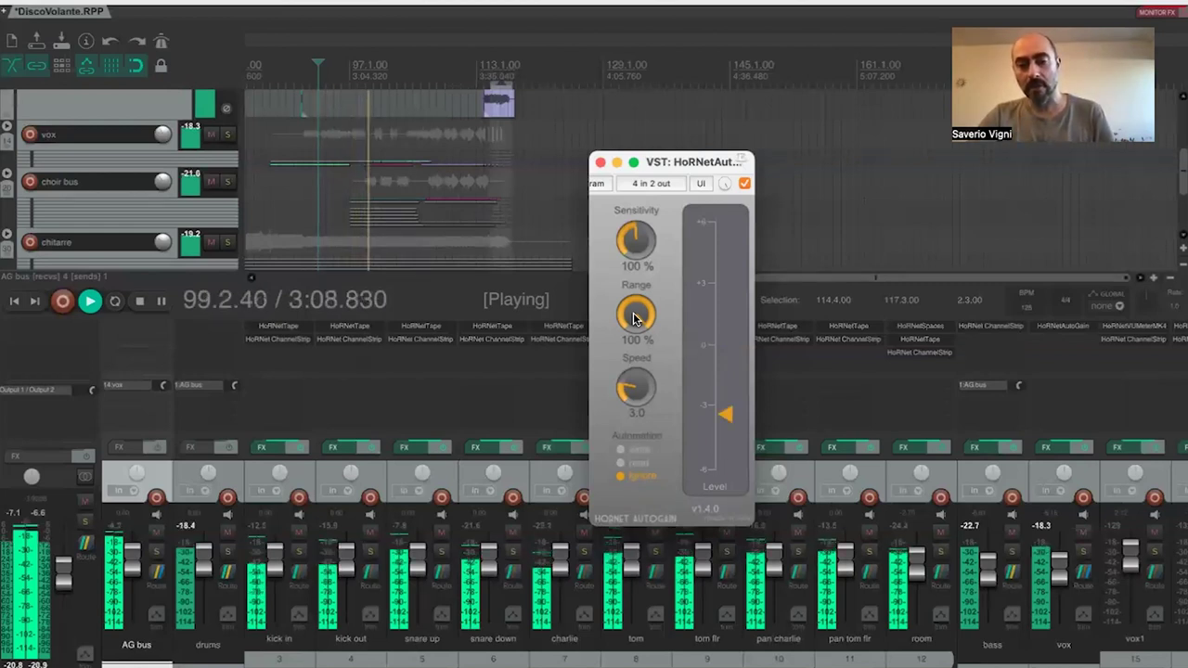
double_click(634, 319)
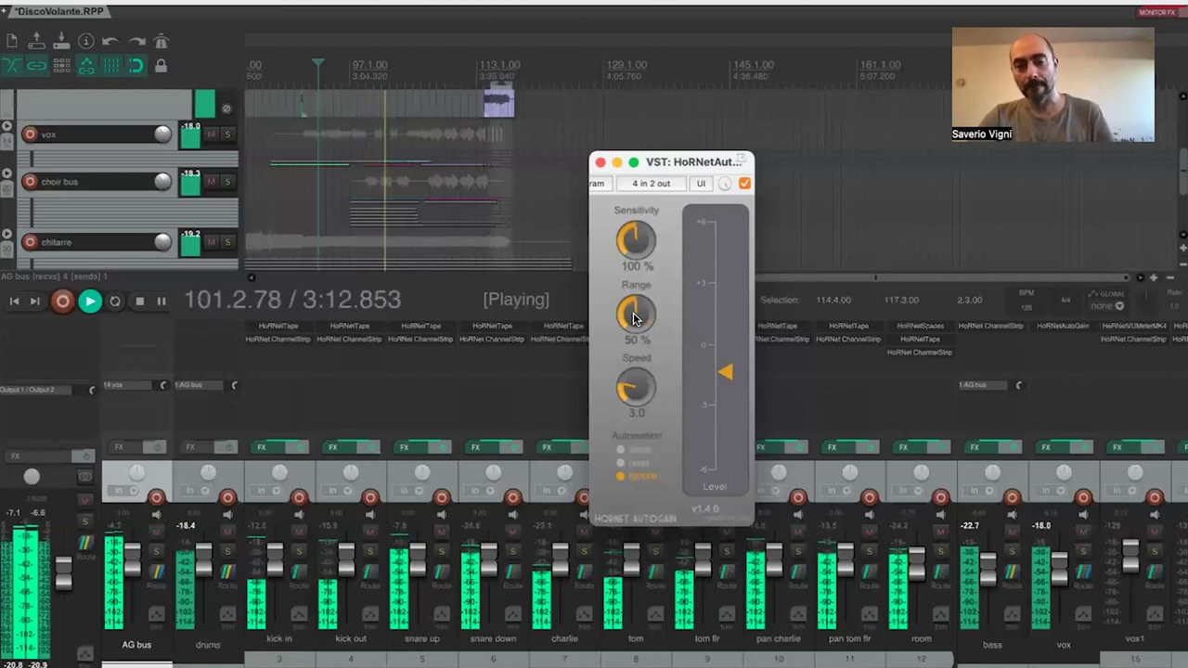
key(space)
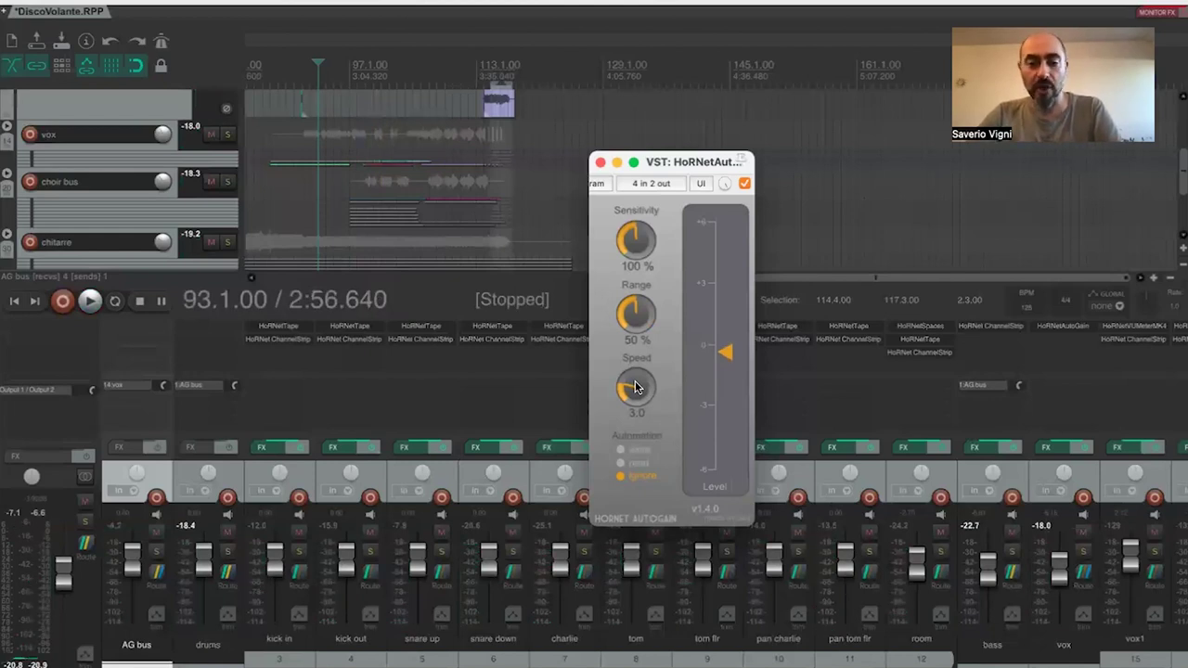
- Sweep AutoGain's Speed down to 1.0 and up to 10.0, and shift the plugin window slightly upwards
drag(638, 429, 643, 462)
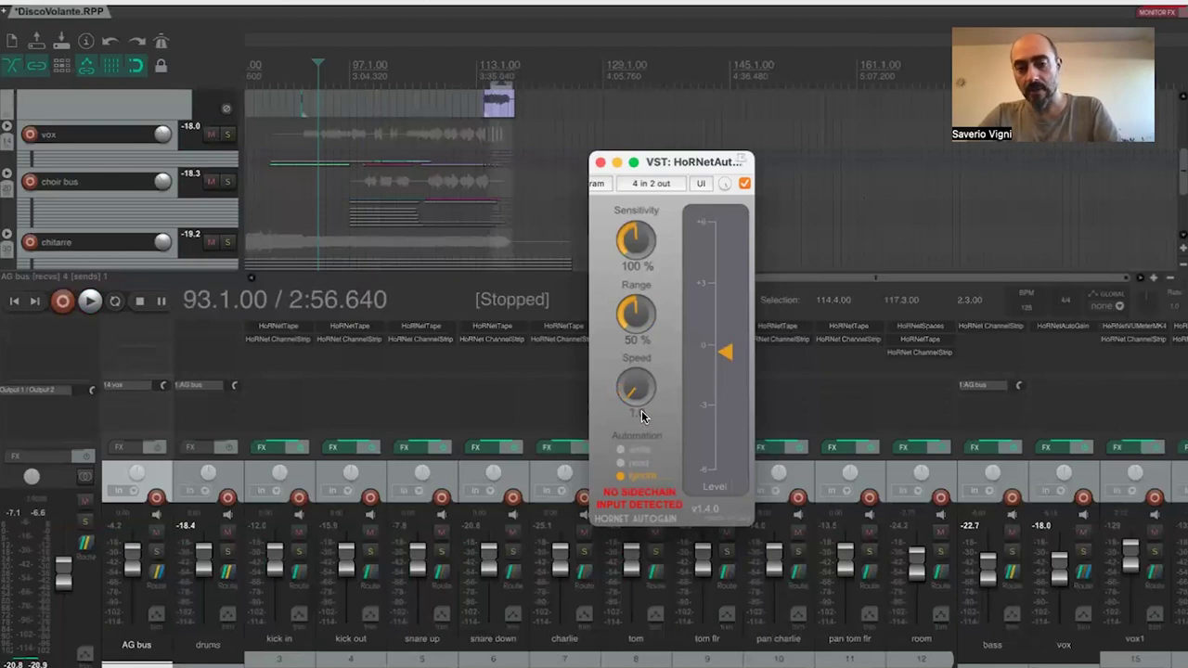
drag(639, 390, 673, 128)
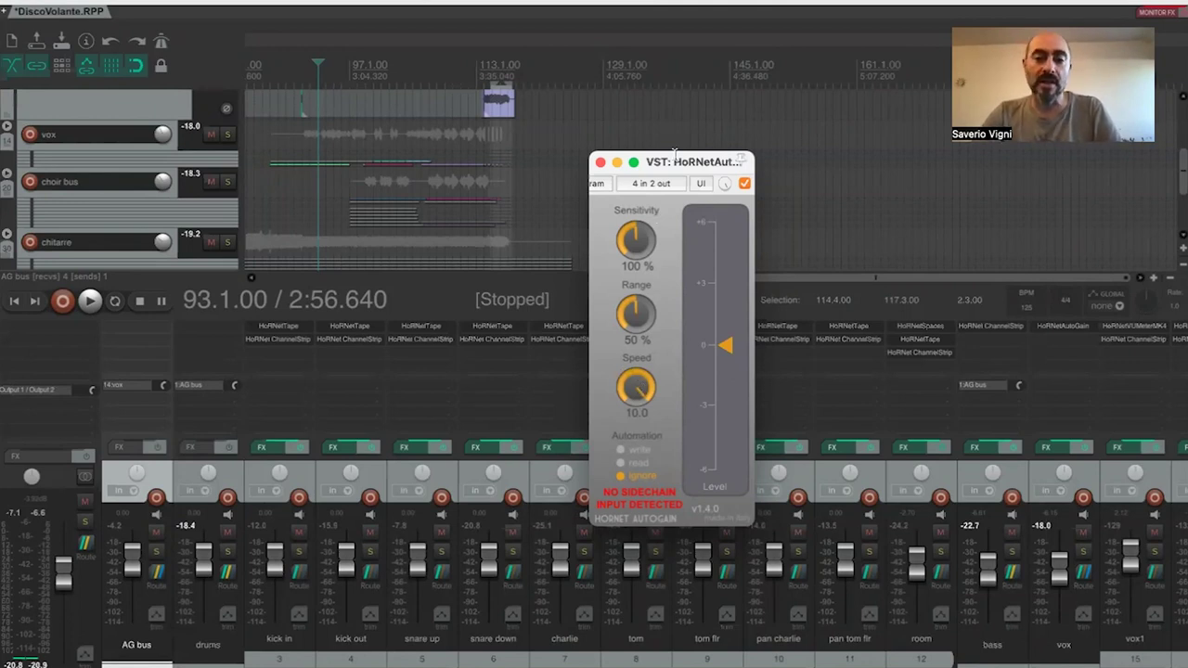
mouse_move(675, 163)
mouse_down()
mouse_move(665, 152)
mouse_move(692, 155)
mouse_up()
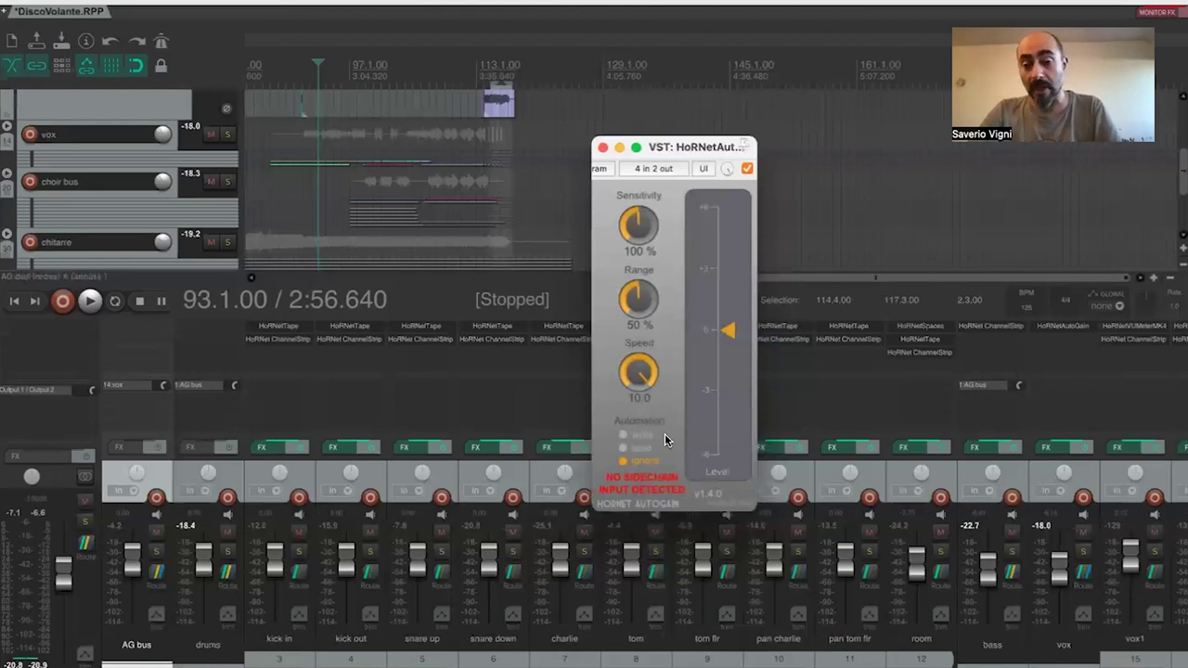
drag(673, 154, 686, 153)
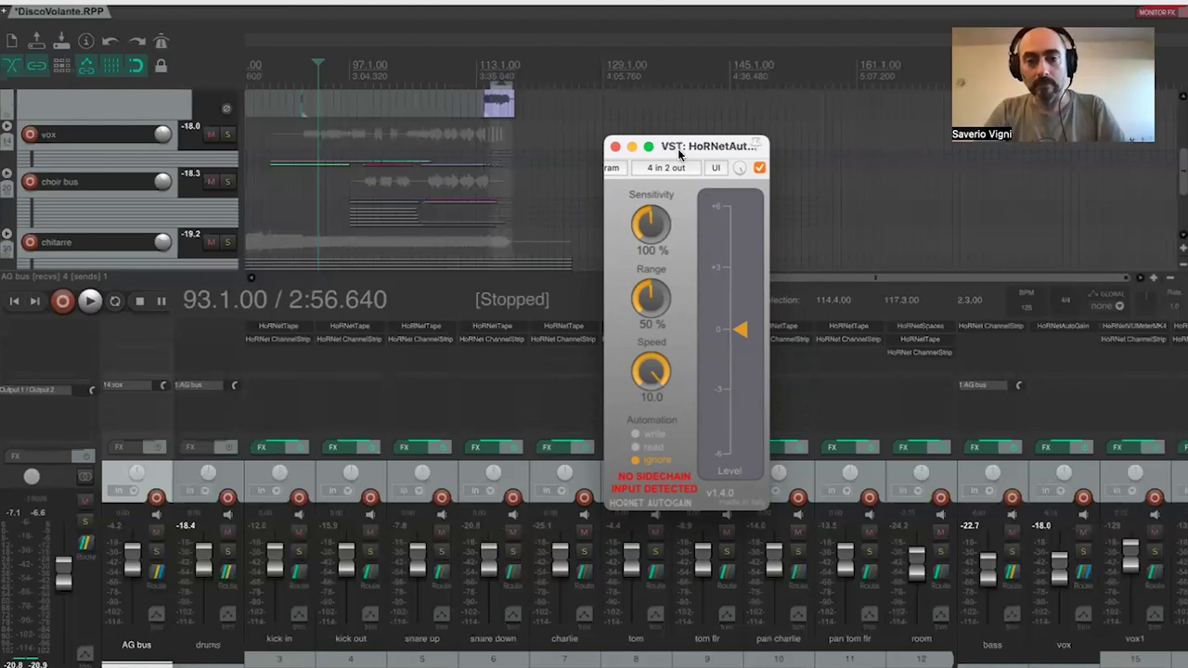
- Play the song from bar 93 with the volume raised and reduce AutoGain's Speed to 5.1
key(space)
key(XF86AudioRaiseVolume)
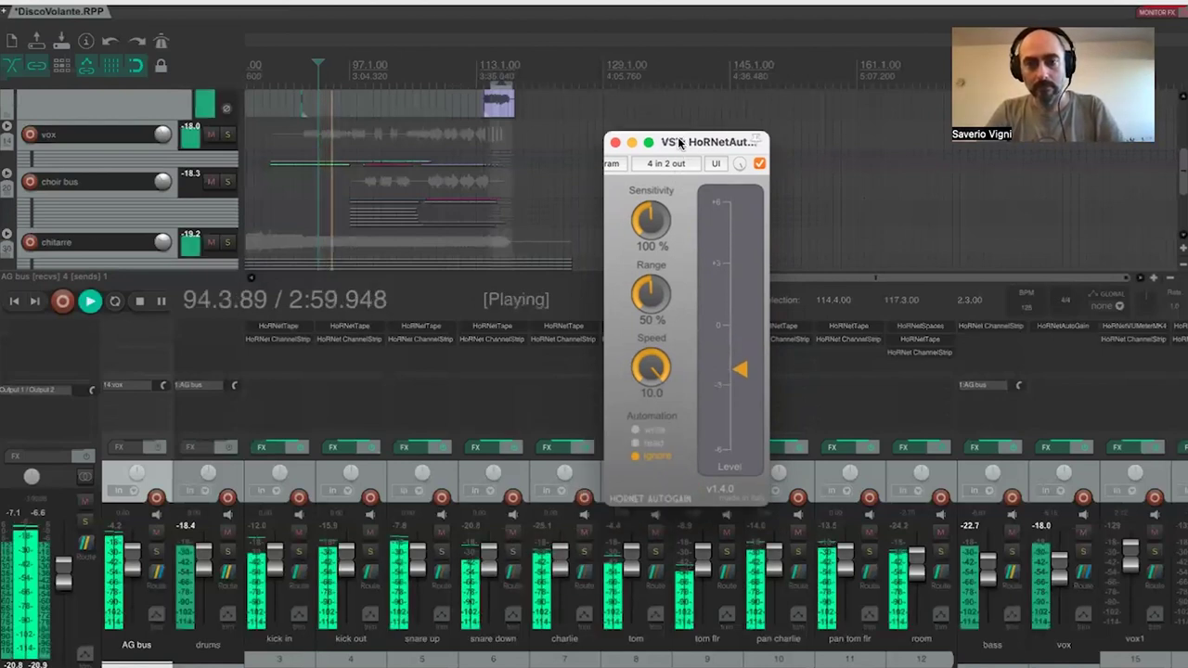
drag(681, 147, 681, 135)
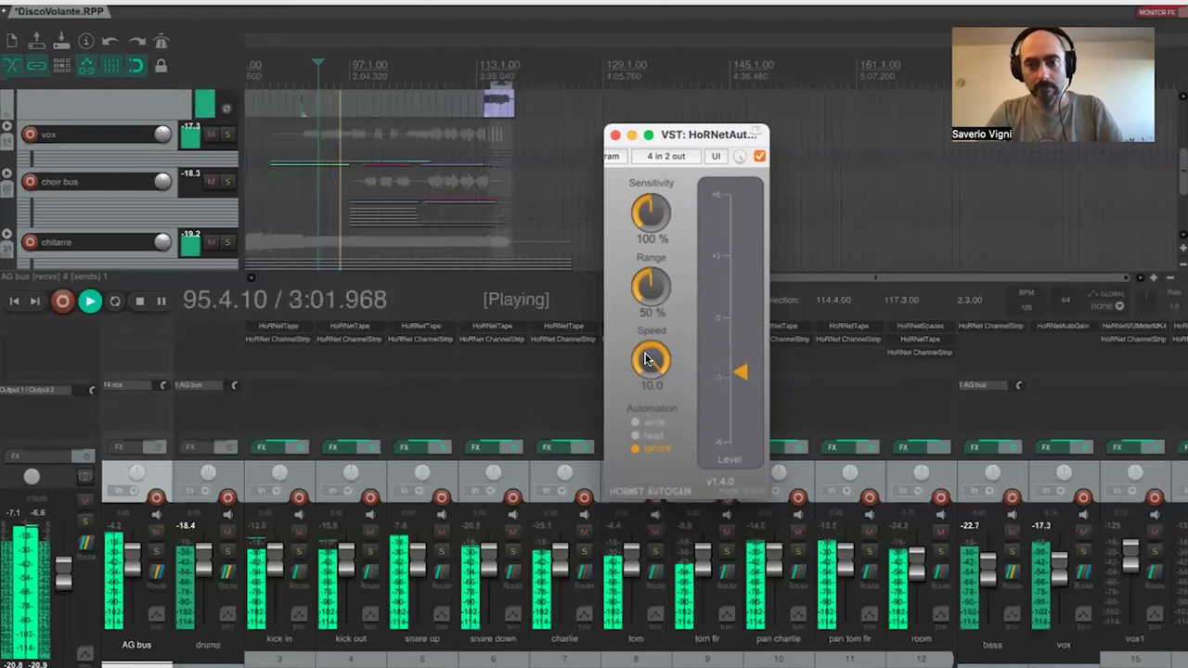
drag(648, 361, 639, 429)
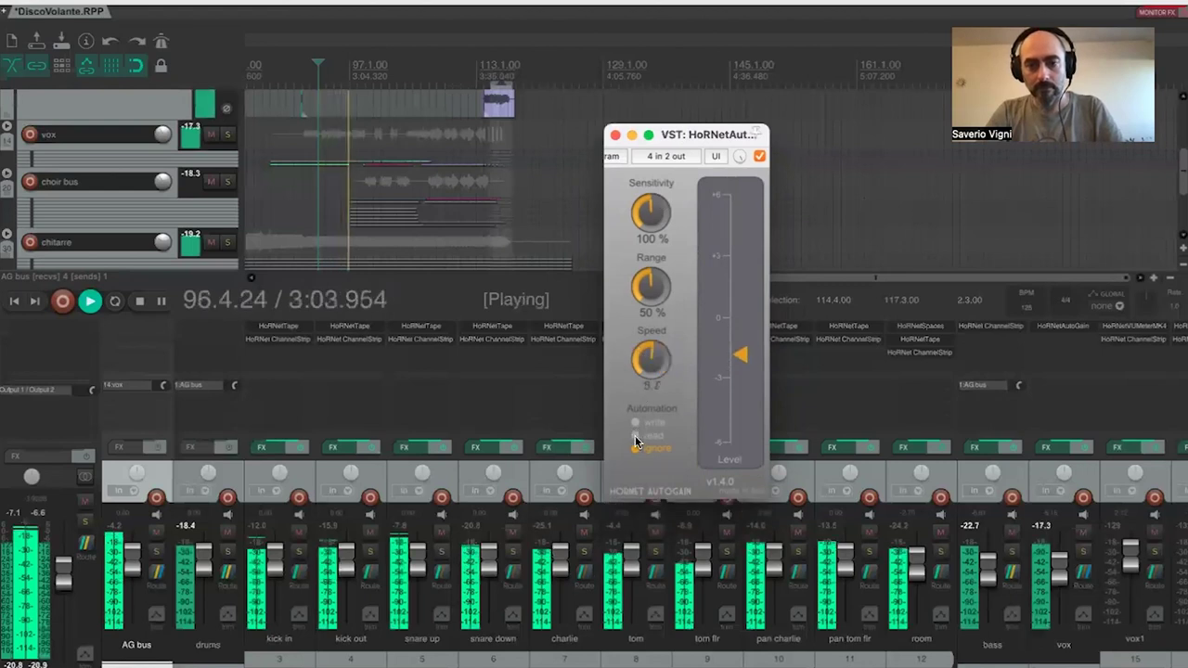
click(636, 447)
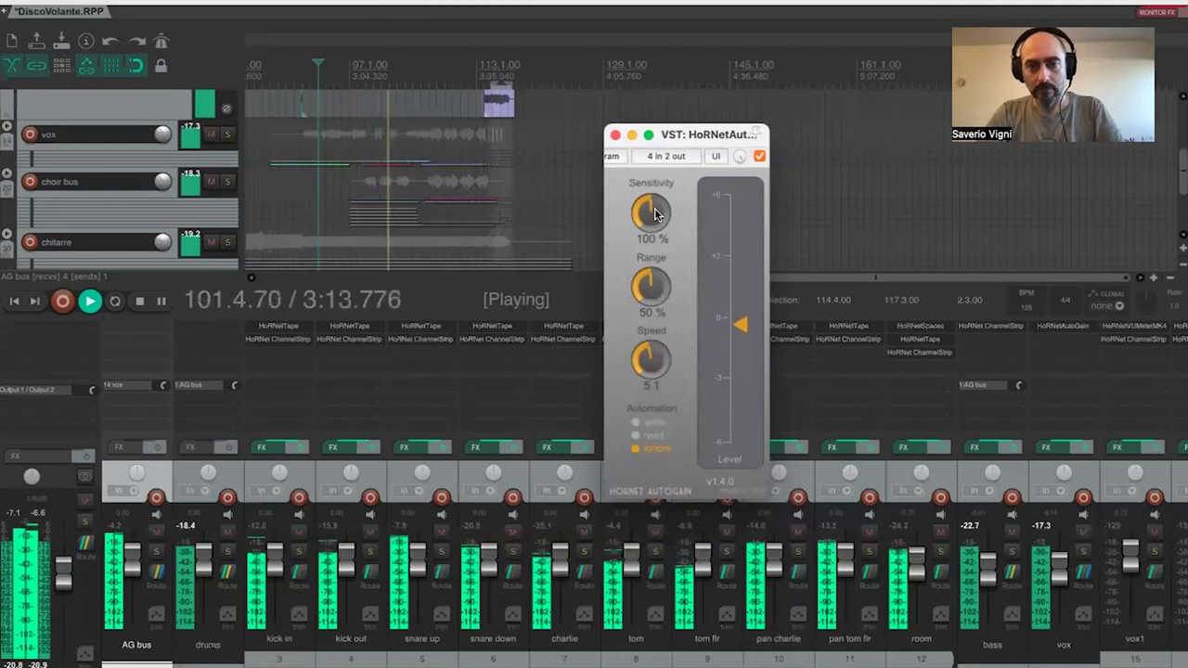
- Set AutoGain's Sensitivity to 131% while the song plays and stop playback
drag(655, 214, 659, 183)
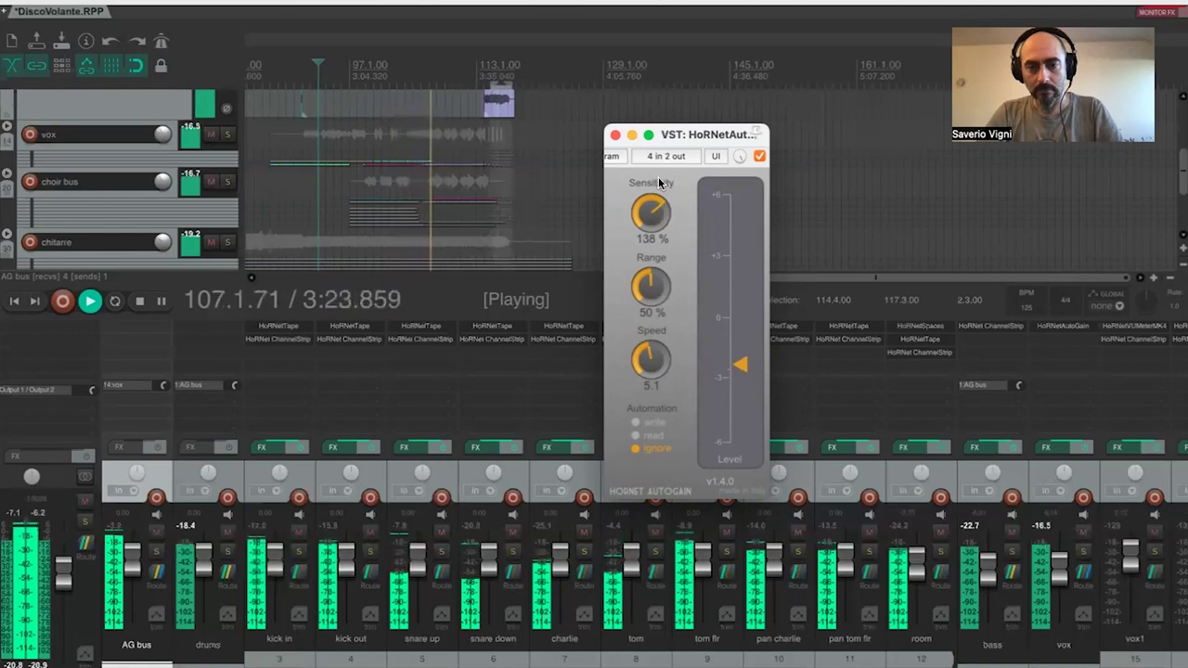
scroll(650, 212, down, 3)
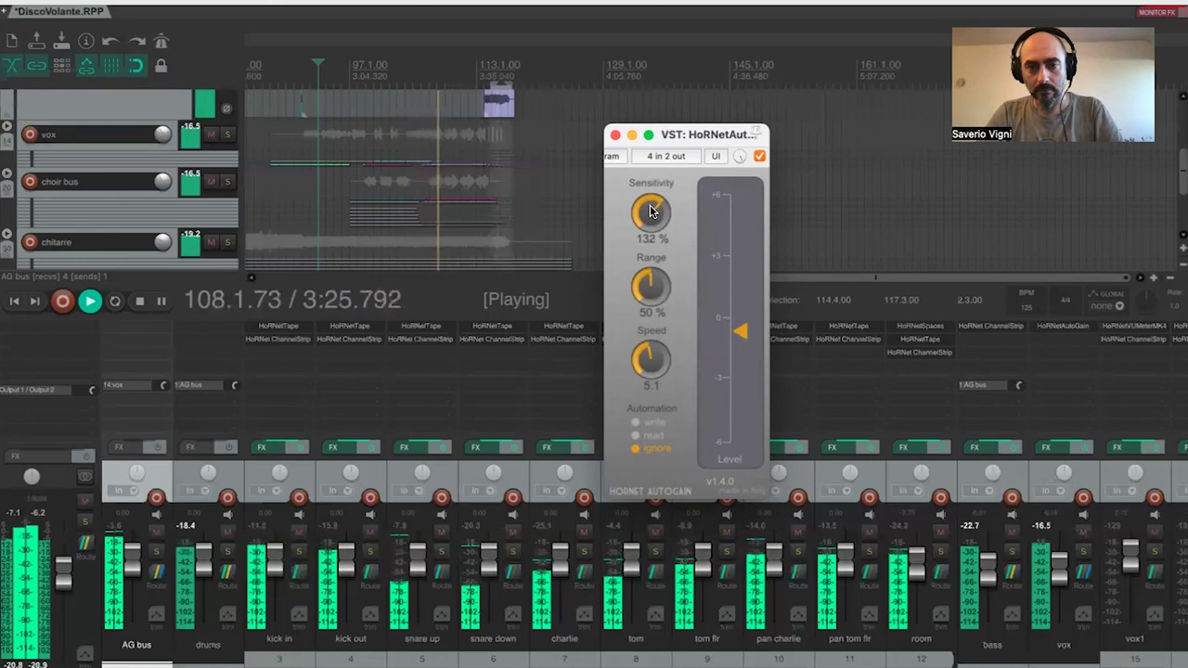
scroll(649, 211, down, 1)
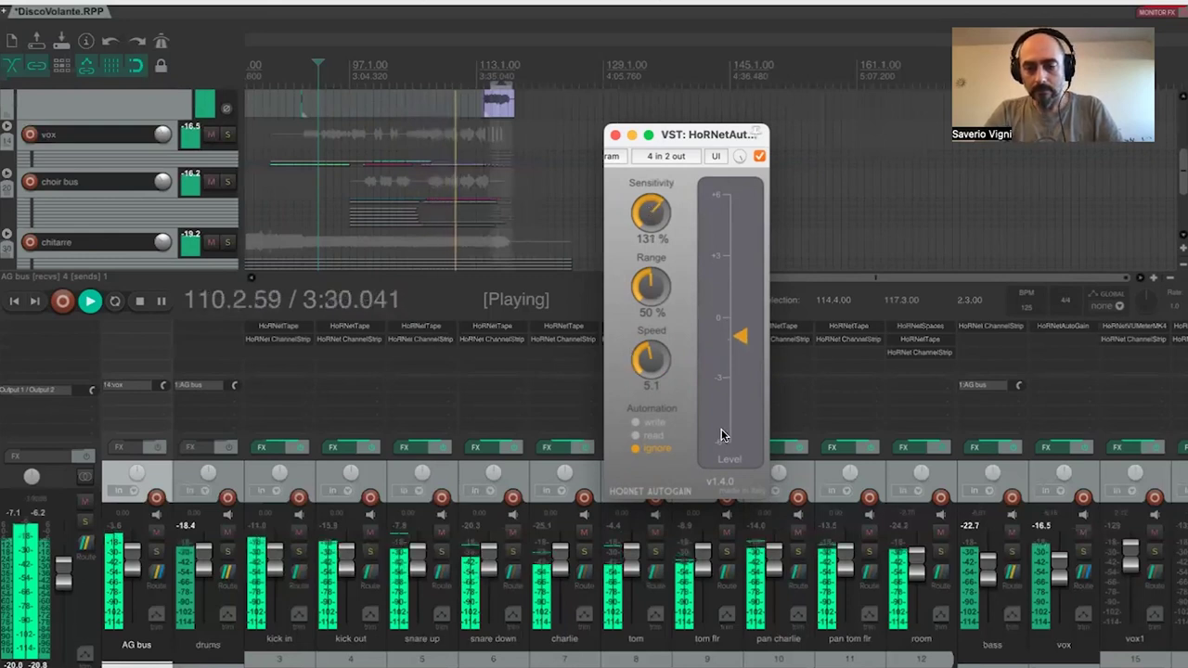
key(space)
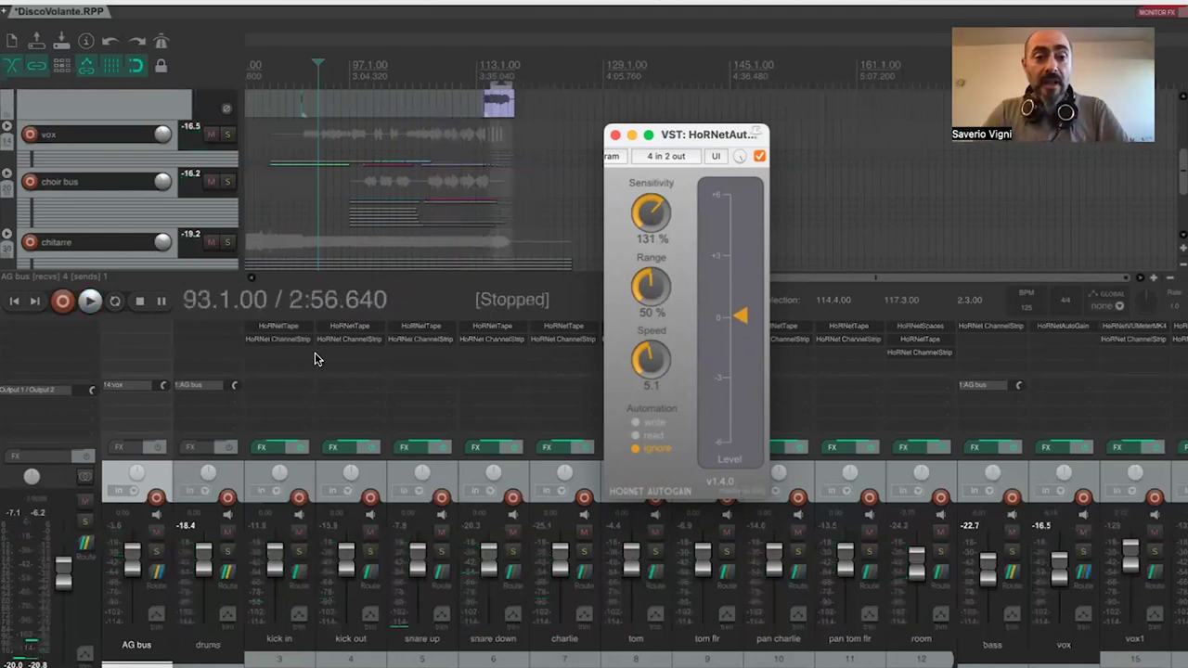
- Play the song from bars 91 and 88 to check AutoGain's level response with the adjusted settings
click(302, 73)
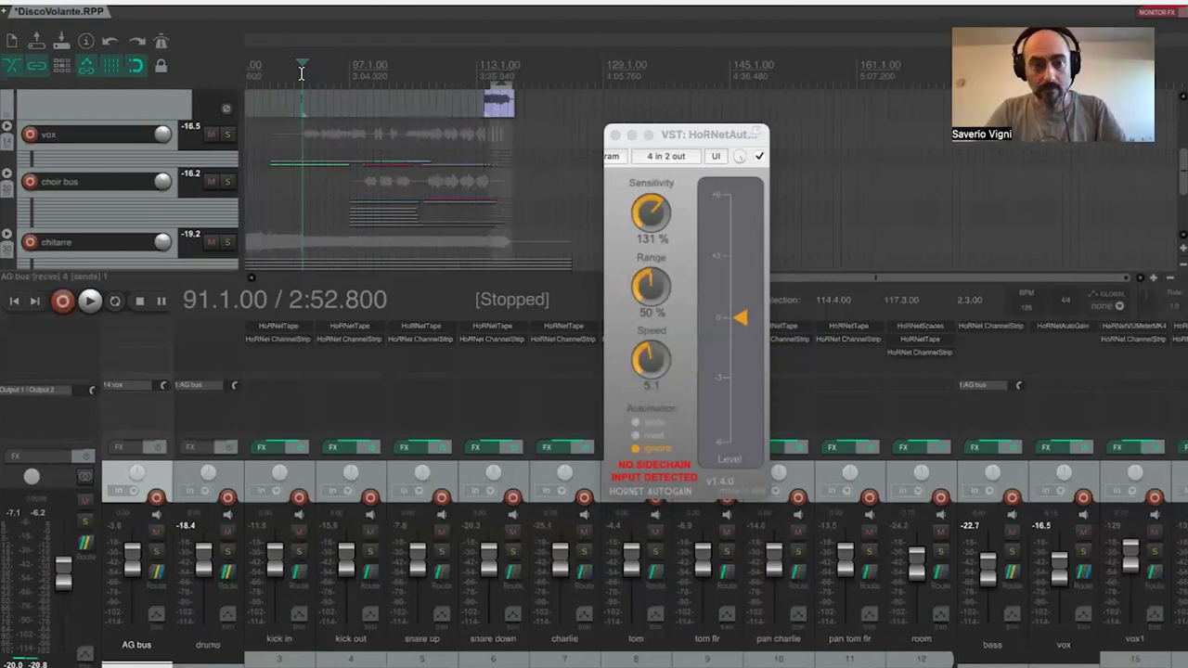
key(space)
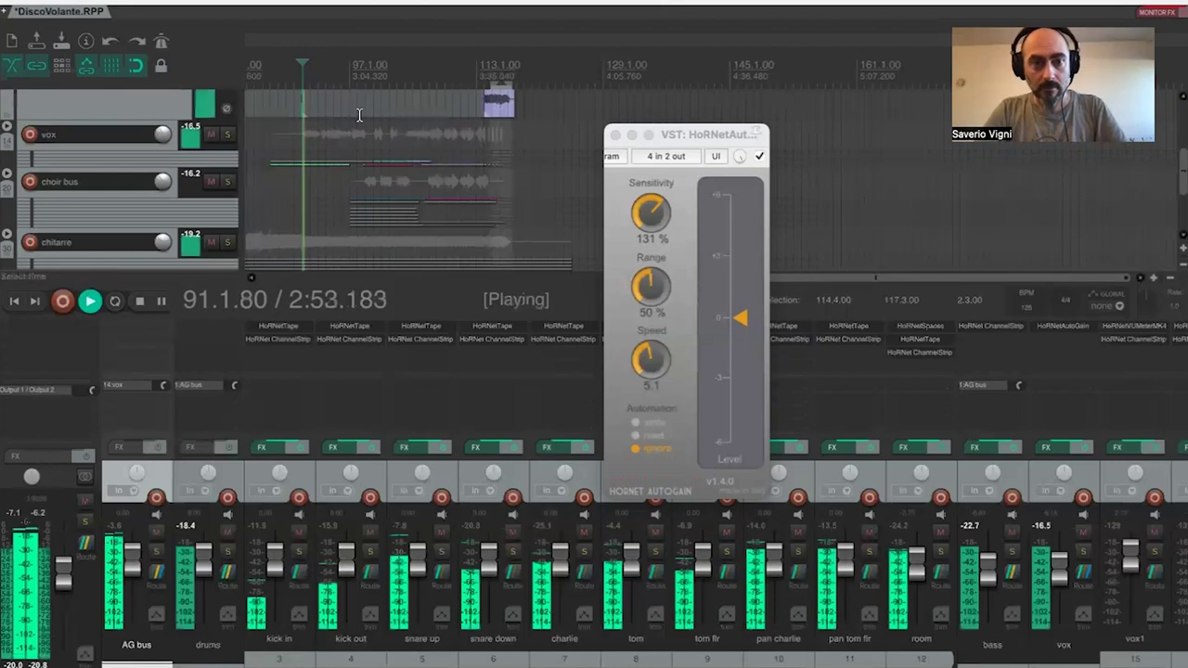
click(277, 74)
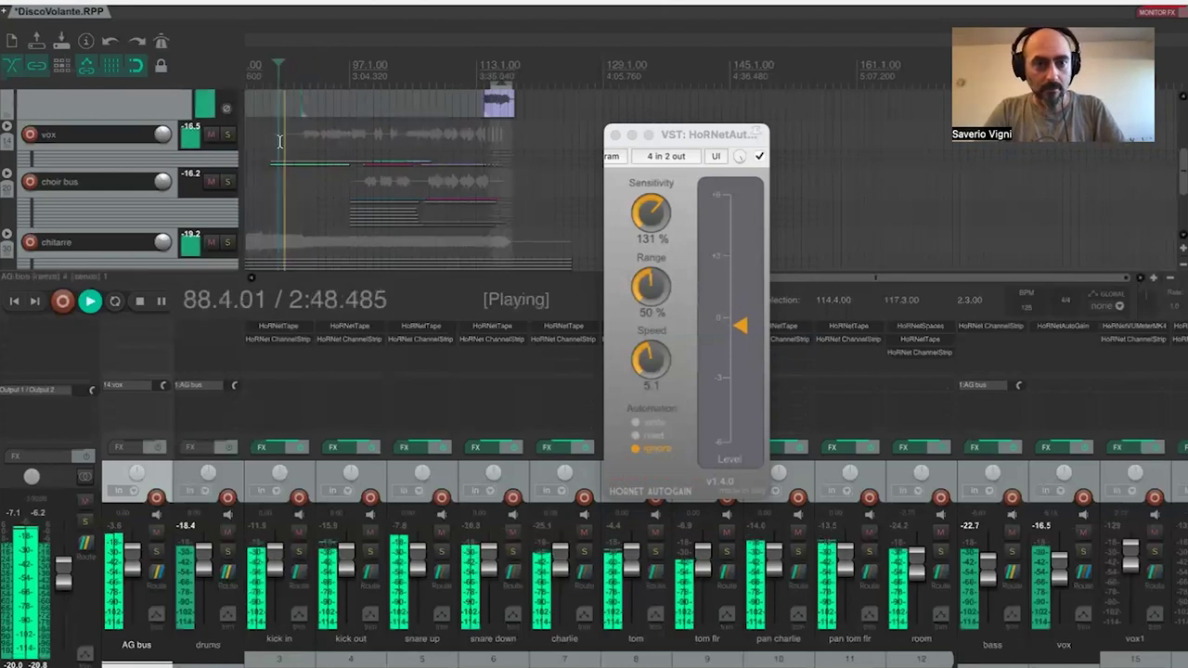
click(359, 98)
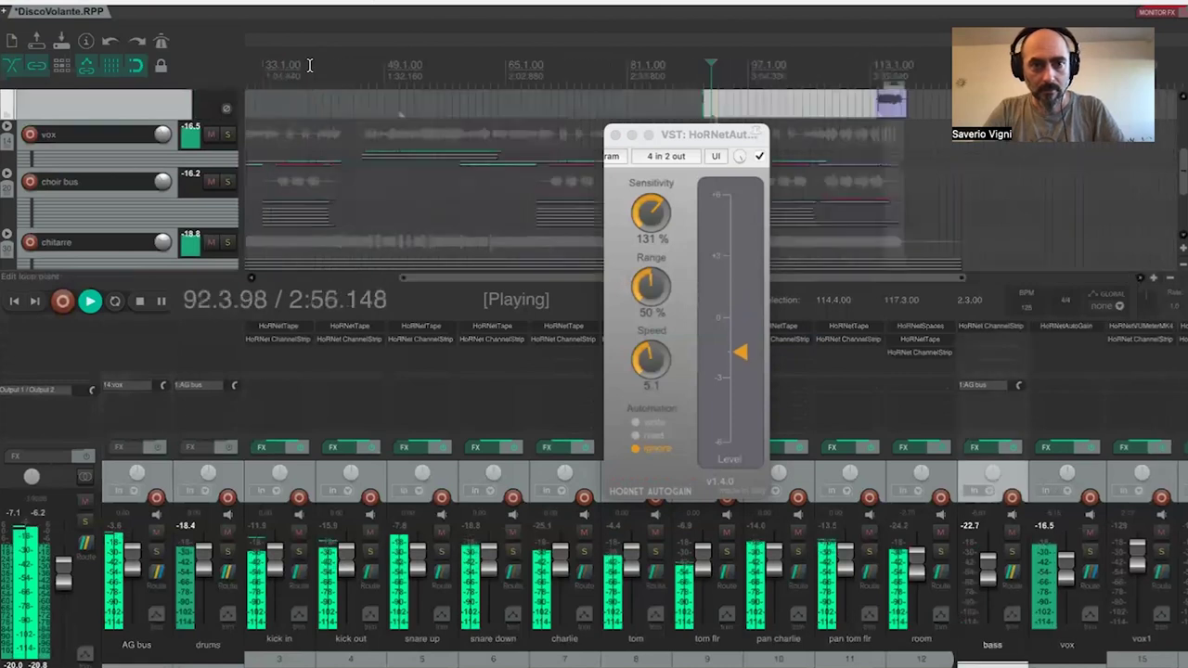
key(space)
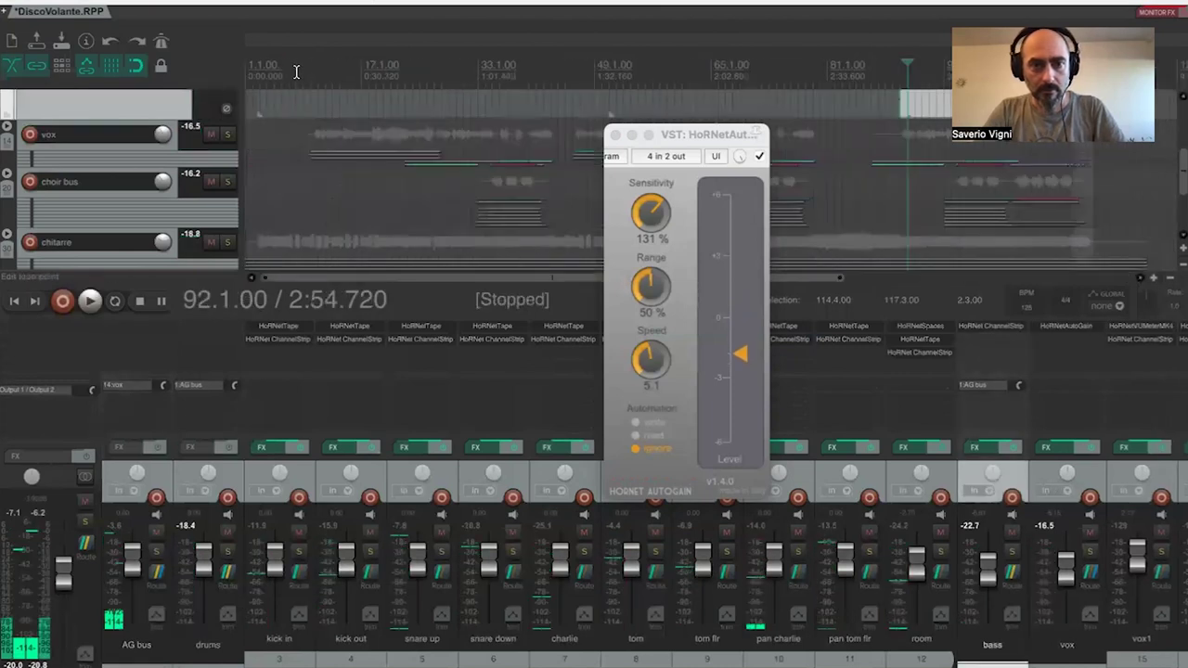
- Play the song from about bar 10 and set AutoGain's Sensitivity to 129%, Speed to 3.1 and Range to 37%
click(316, 107)
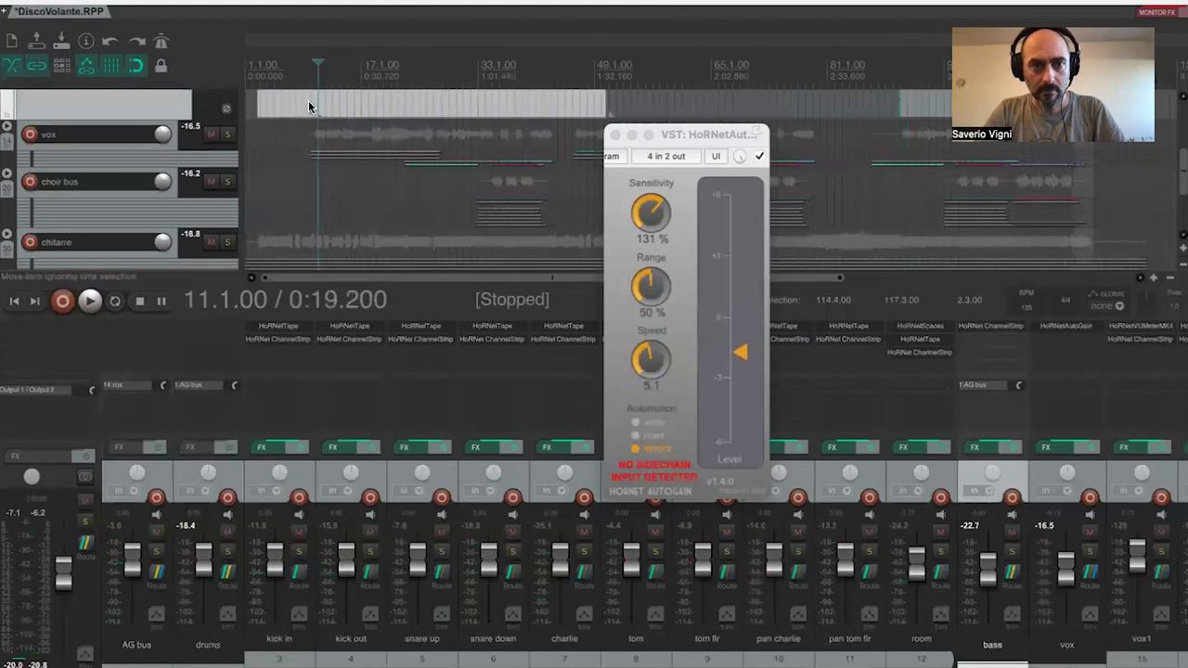
key(space)
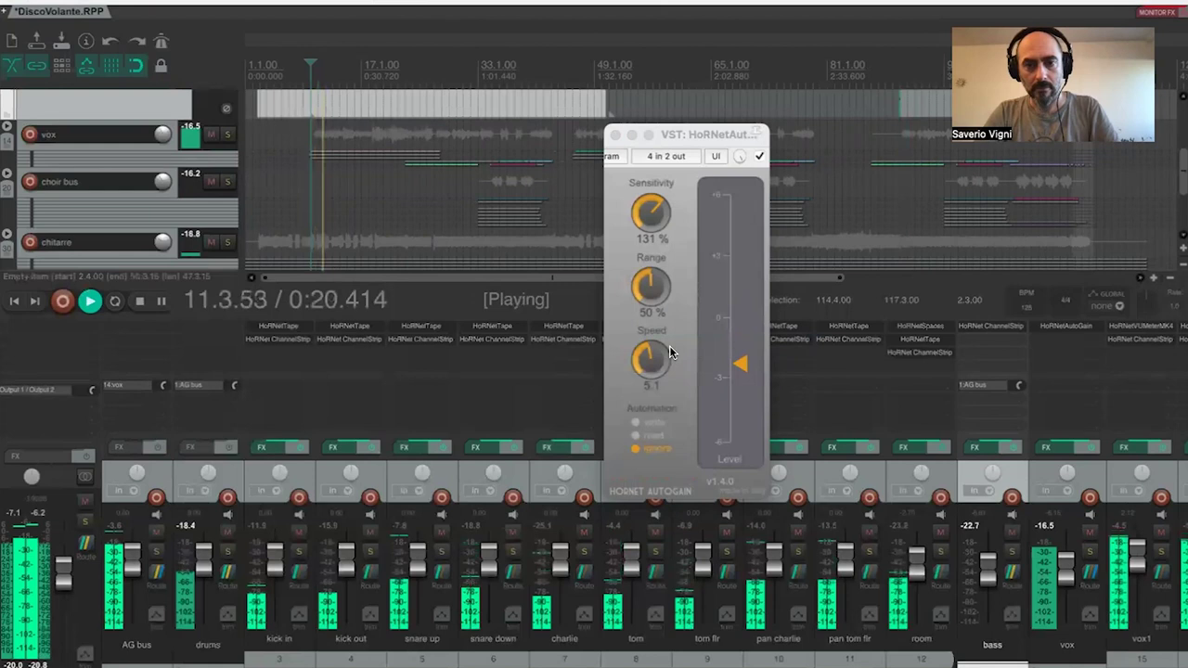
click(650, 218)
drag(650, 217, 650, 222)
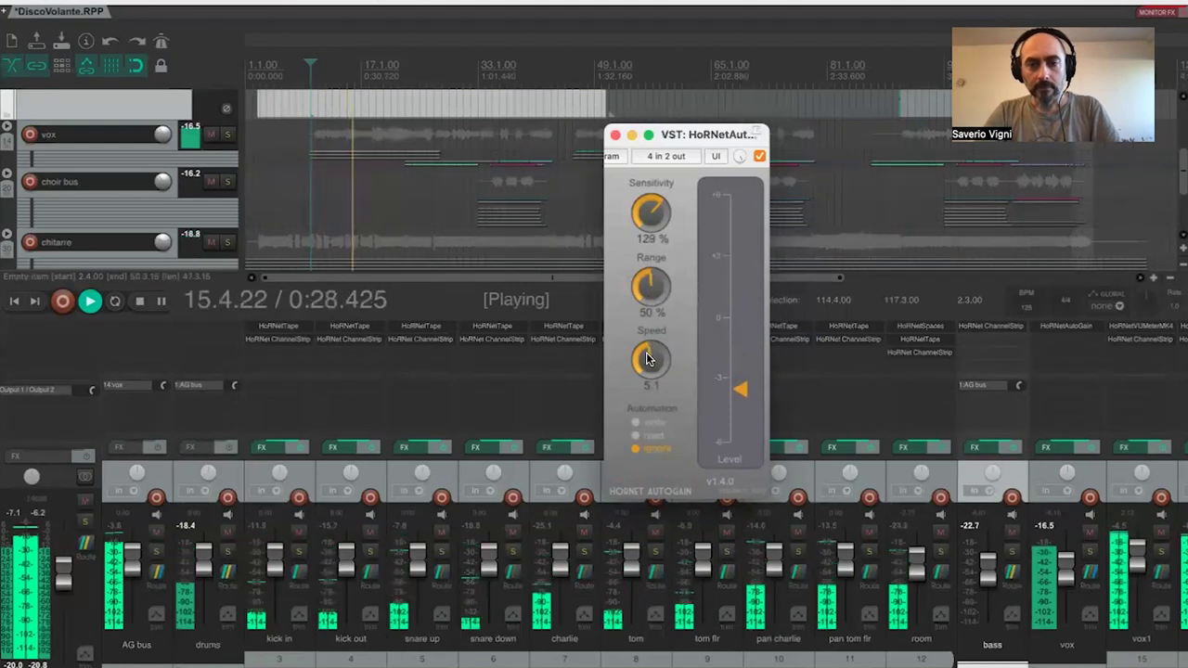
drag(647, 366, 647, 388)
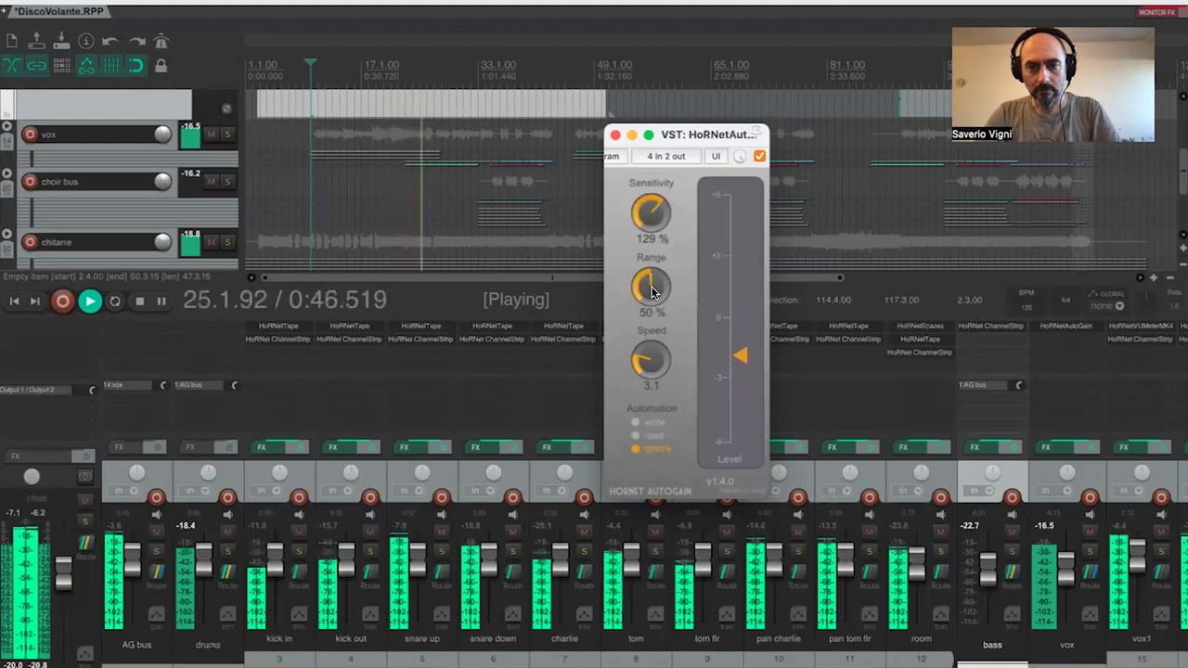
scroll(649, 302, up, 2)
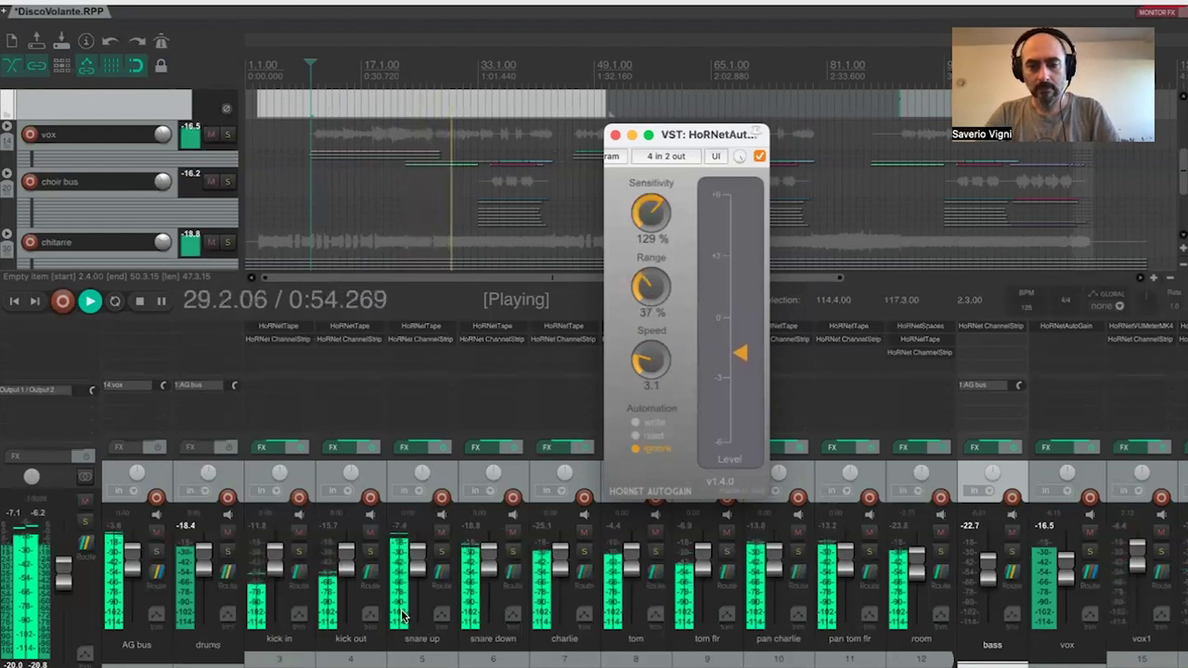
- Activate take 1 of the first item on the bass track and play the song from bar 8
scroll(650, 557, right, 3)
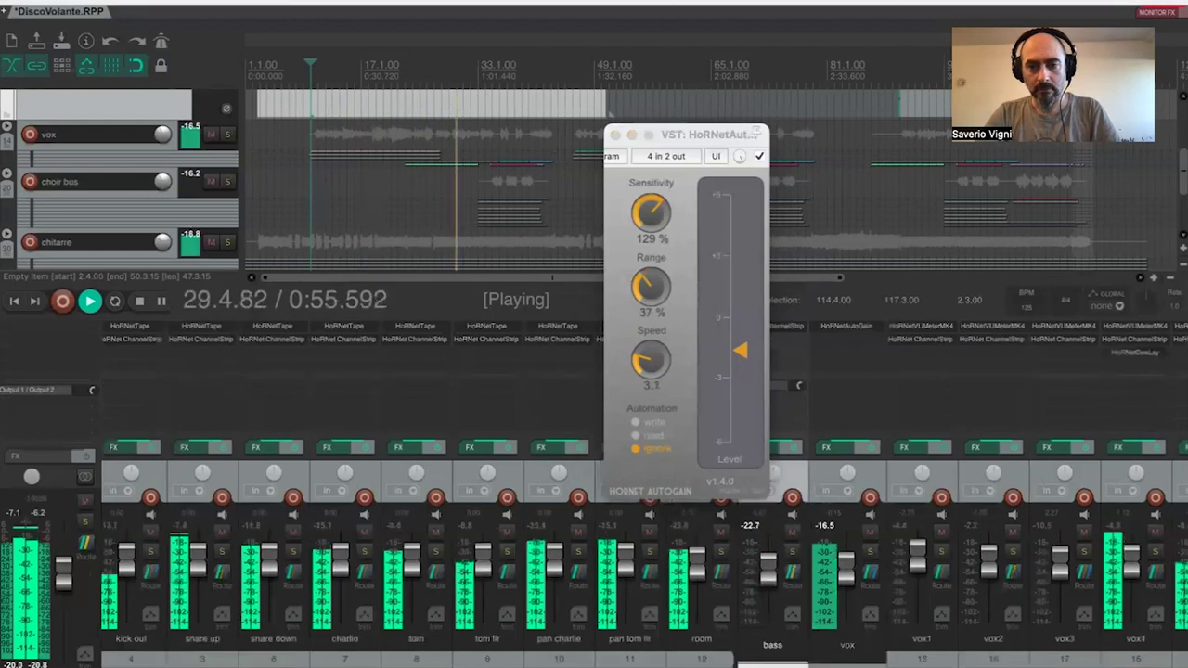
scroll(649, 557, left, 1)
scroll(649, 557, left, 1)
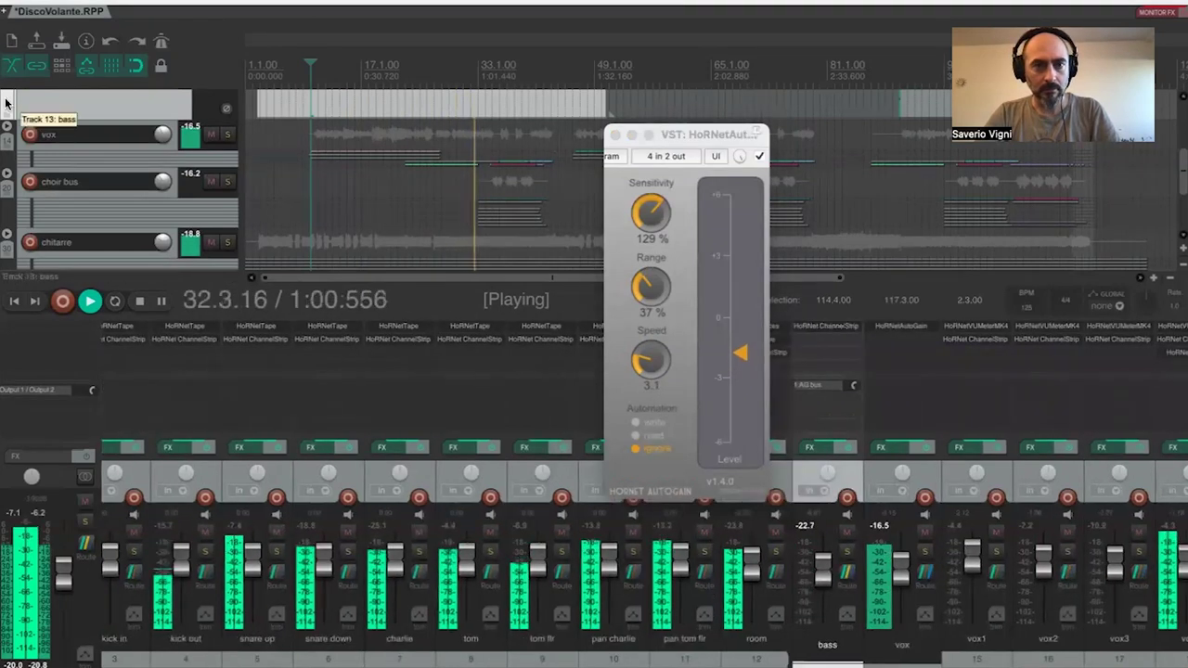
scroll(6, 102, up, 2)
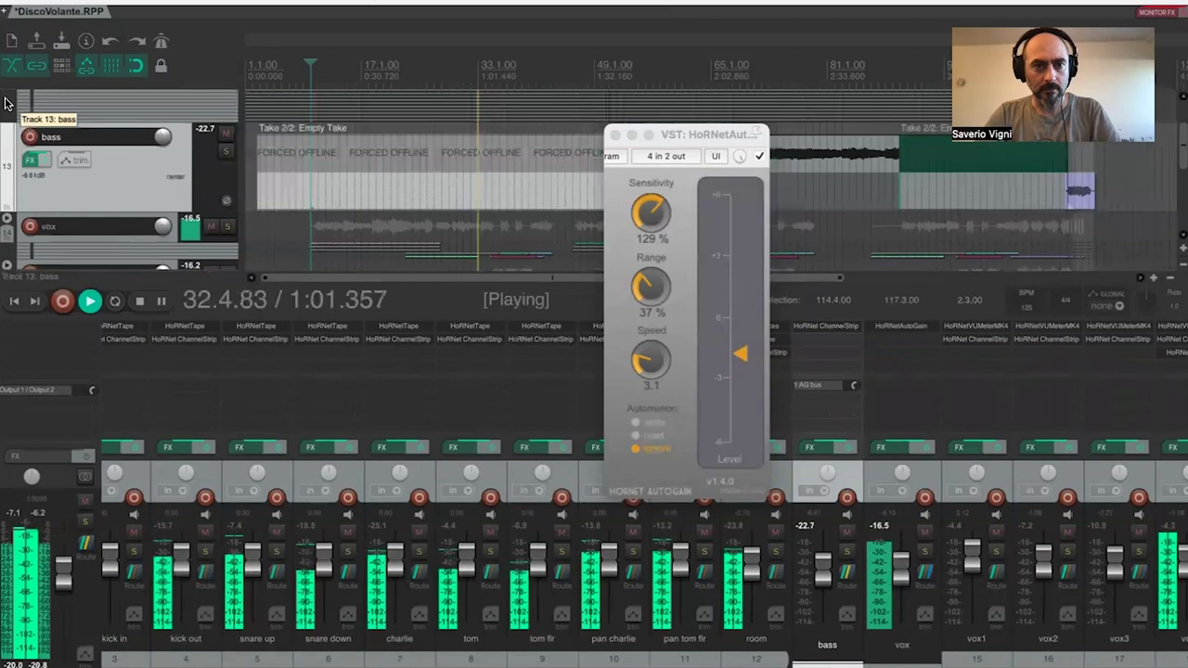
key(space)
click(301, 165)
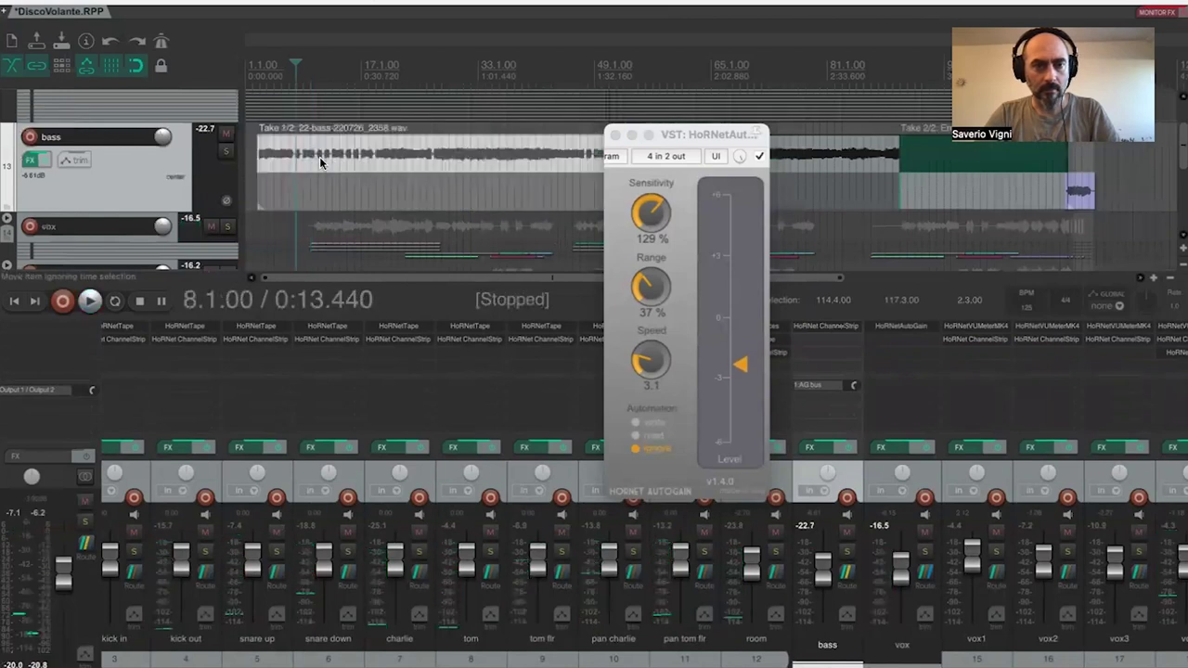
key(space)
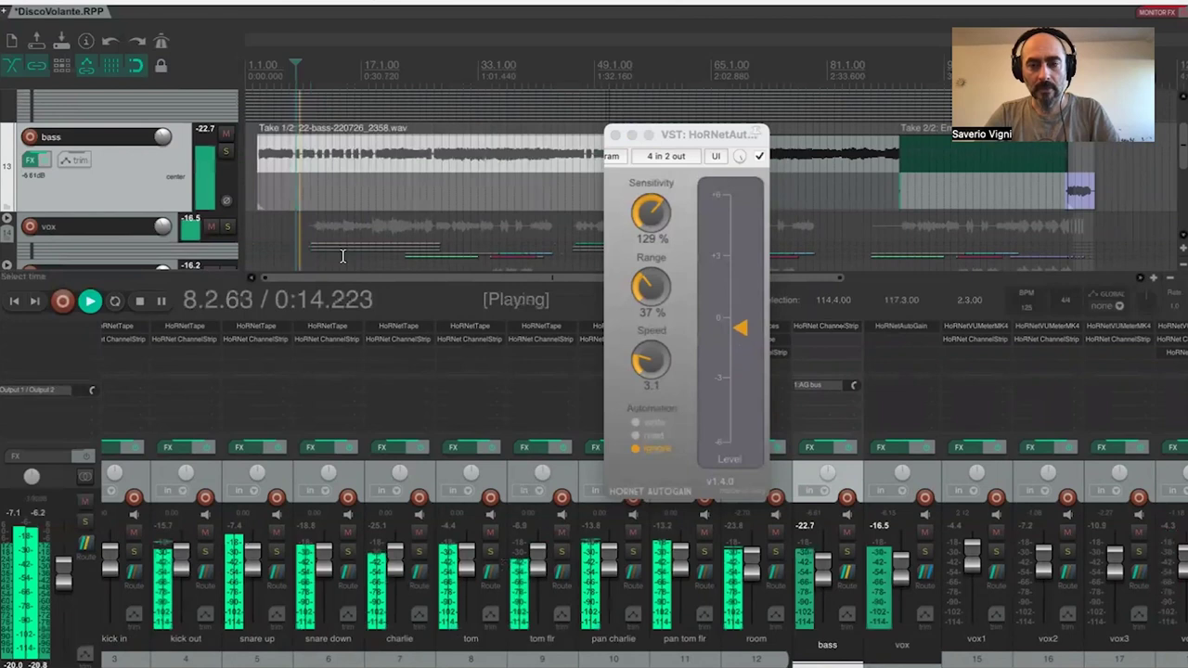
- Place the playback start at bar 5, set AutoGain's Range to 35%, Sensitivity to 130% and Speed to 3.0 while listening, and stop playback
click(269, 79)
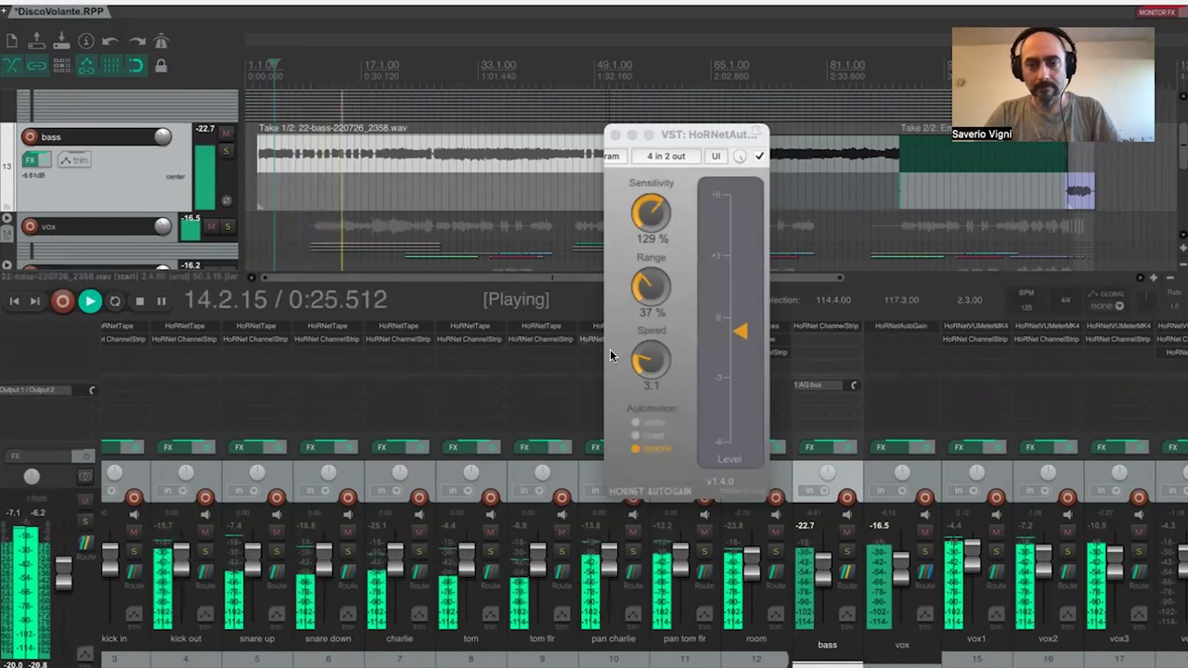
drag(691, 134, 665, 125)
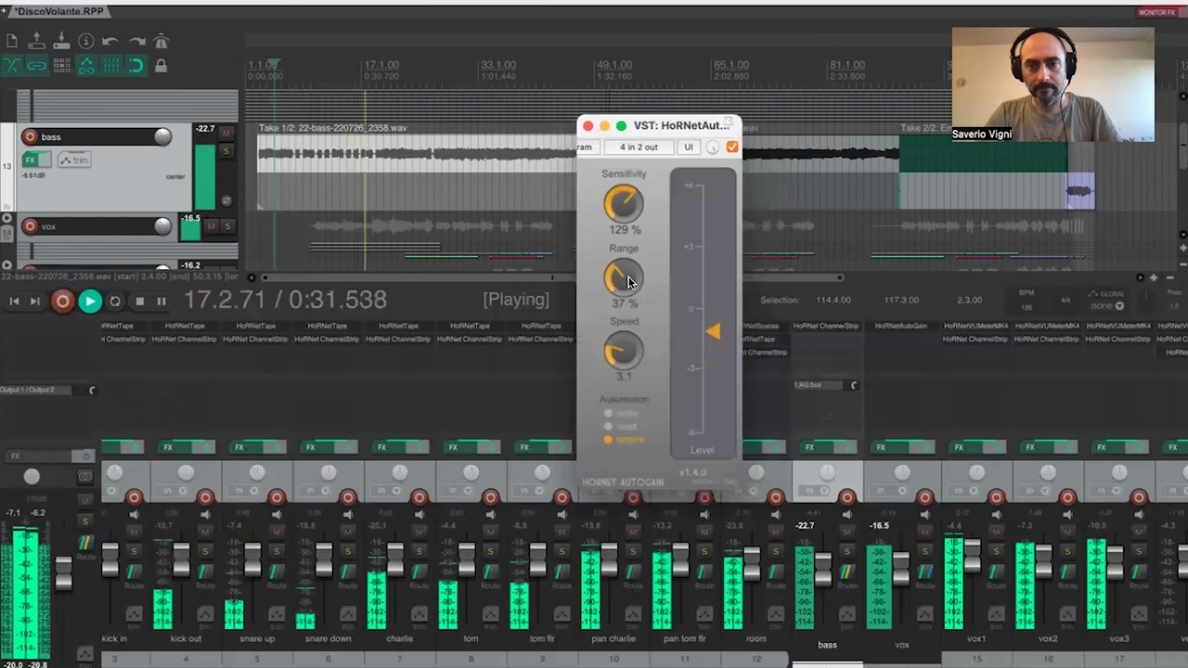
drag(625, 285, 625, 289)
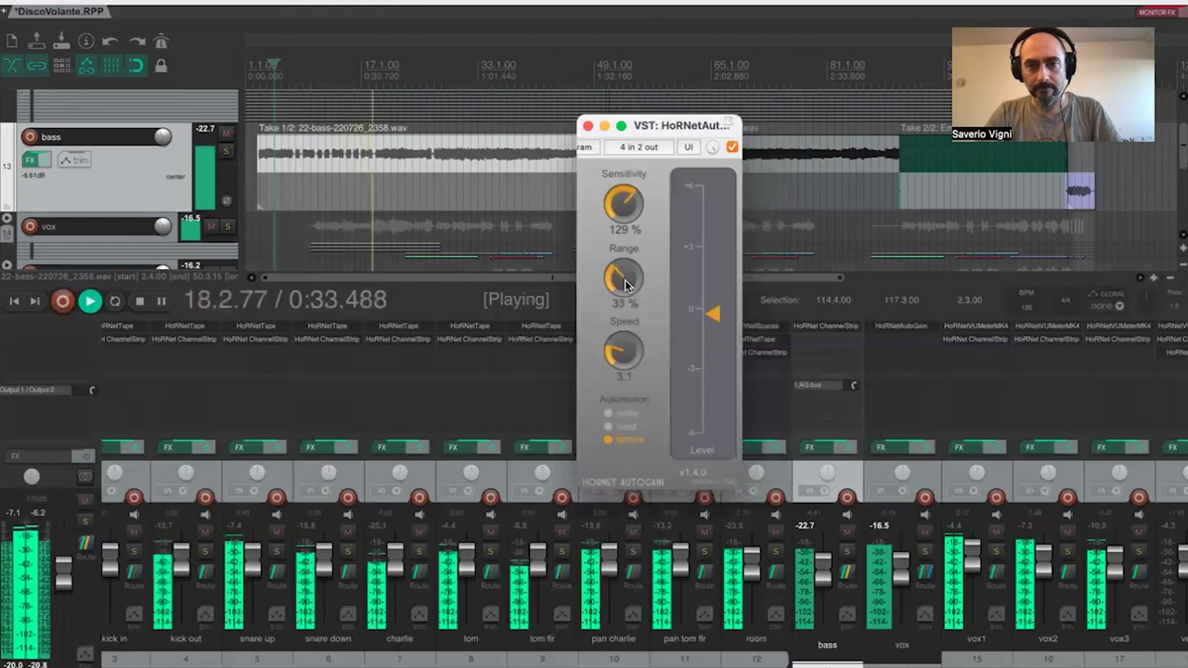
drag(625, 205, 625, 205)
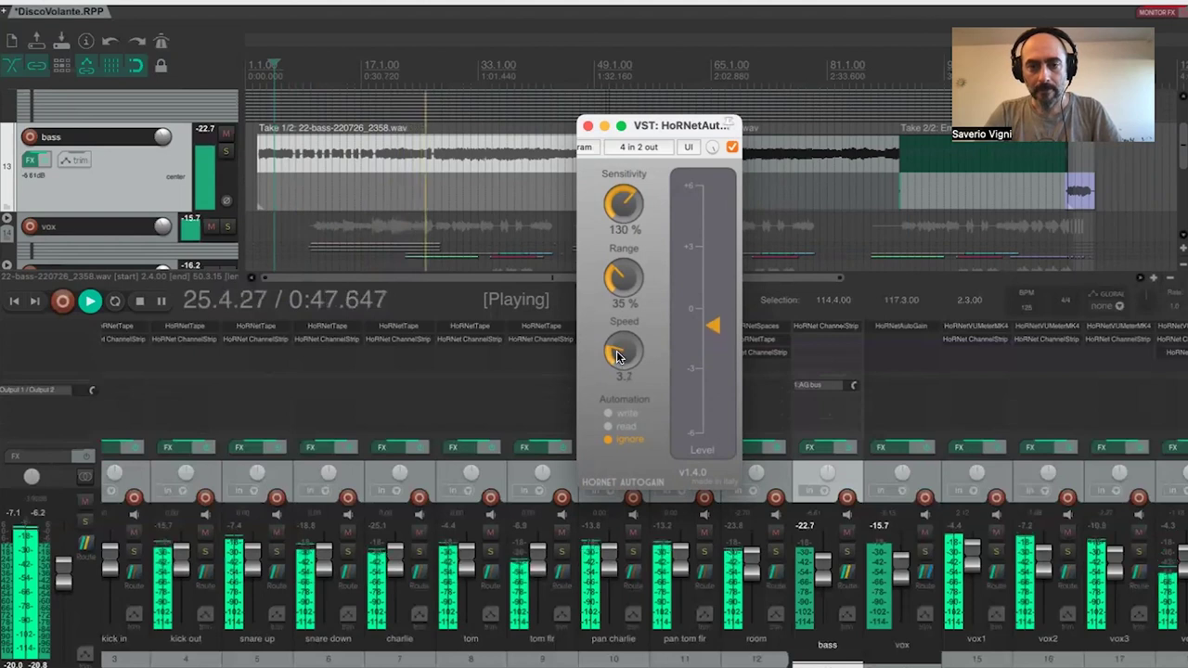
scroll(617, 360, down, 1)
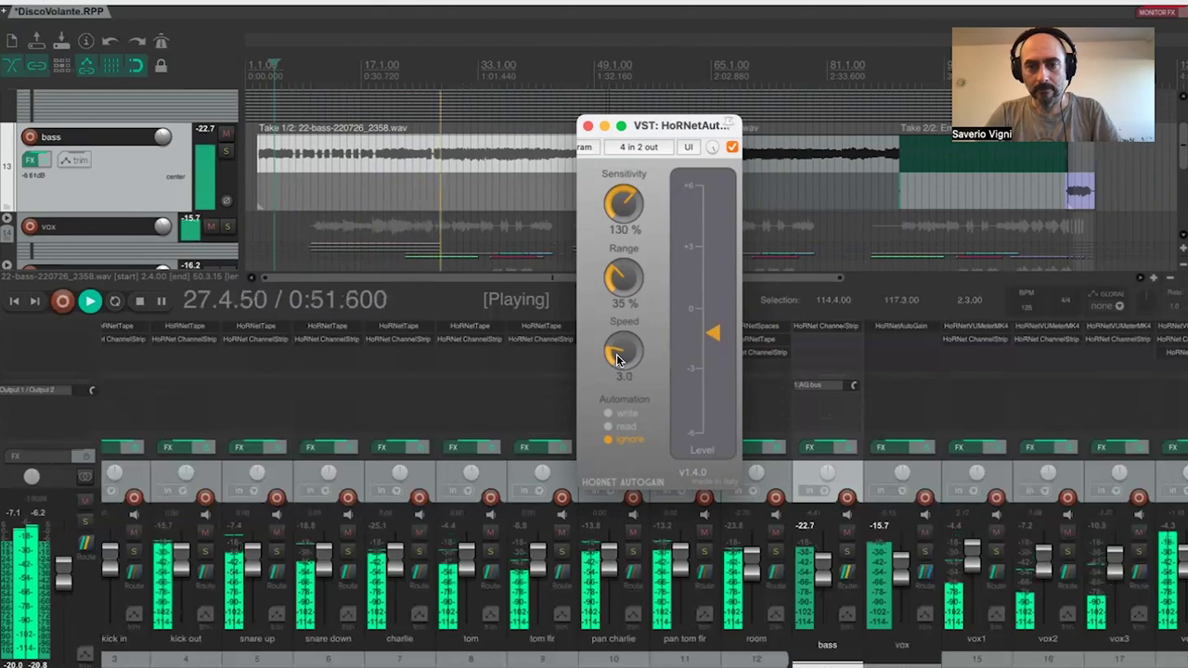
key(space)
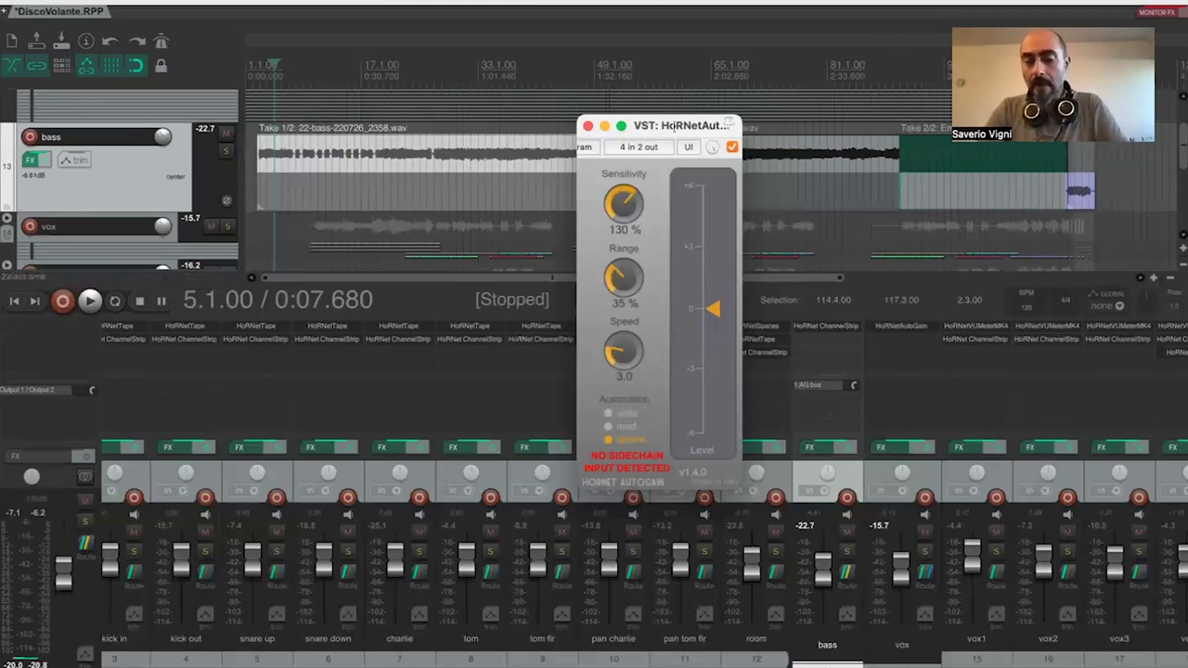
drag(669, 125, 675, 129)
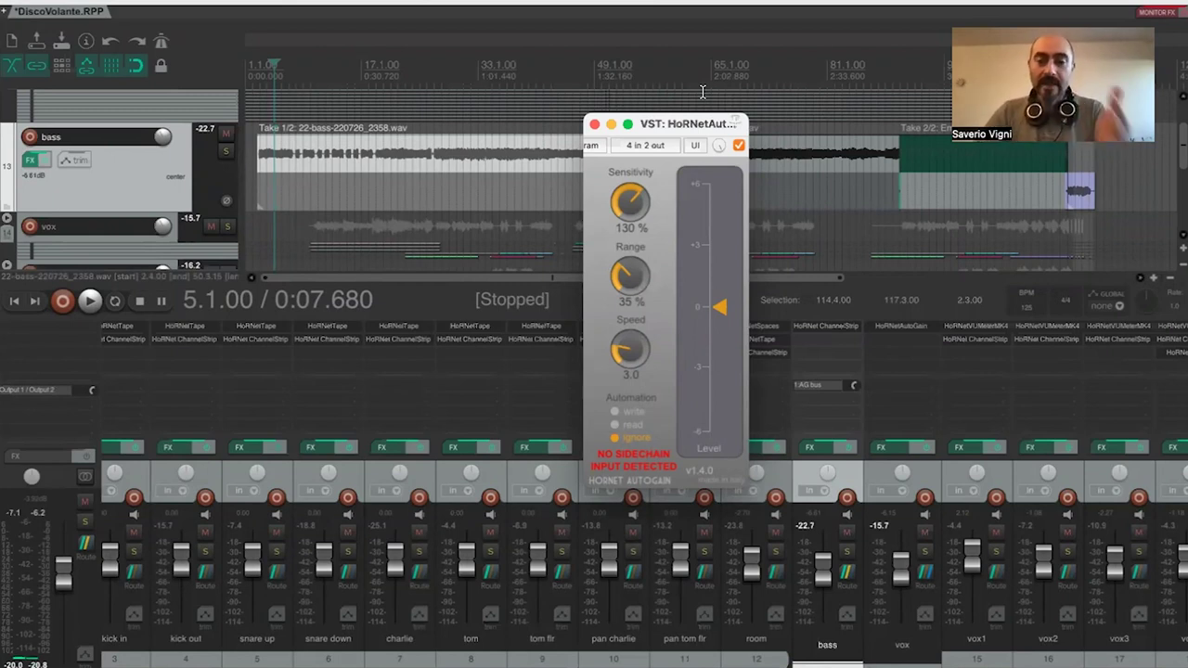
drag(673, 128, 663, 118)
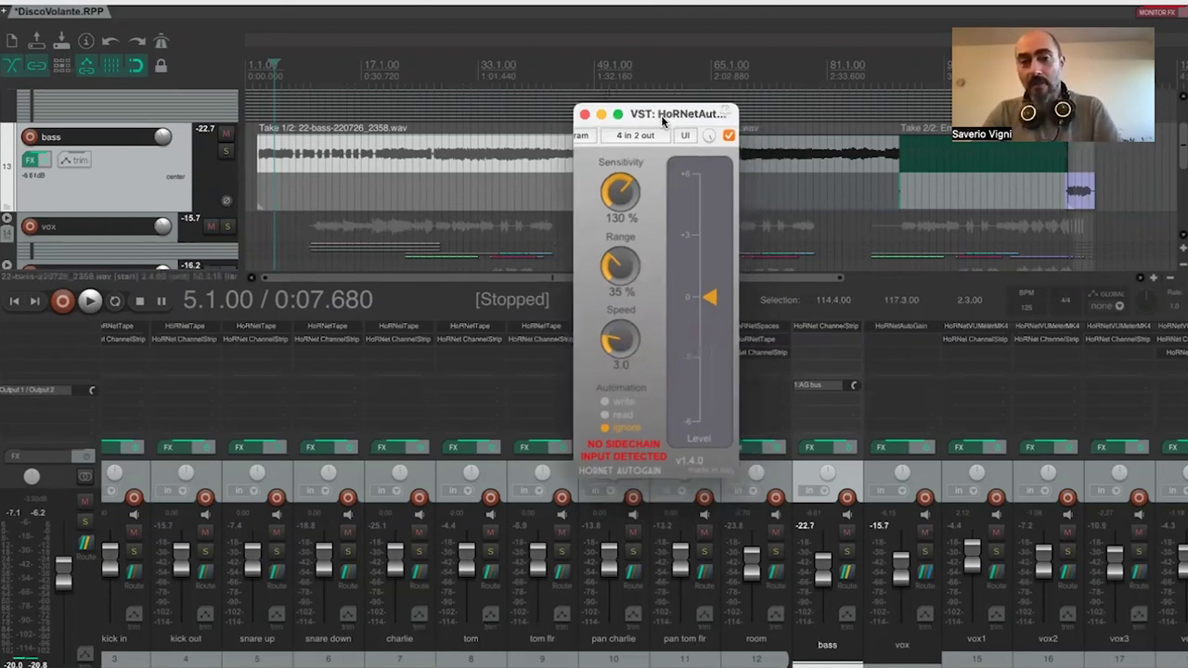
drag(662, 118, 678, 114)
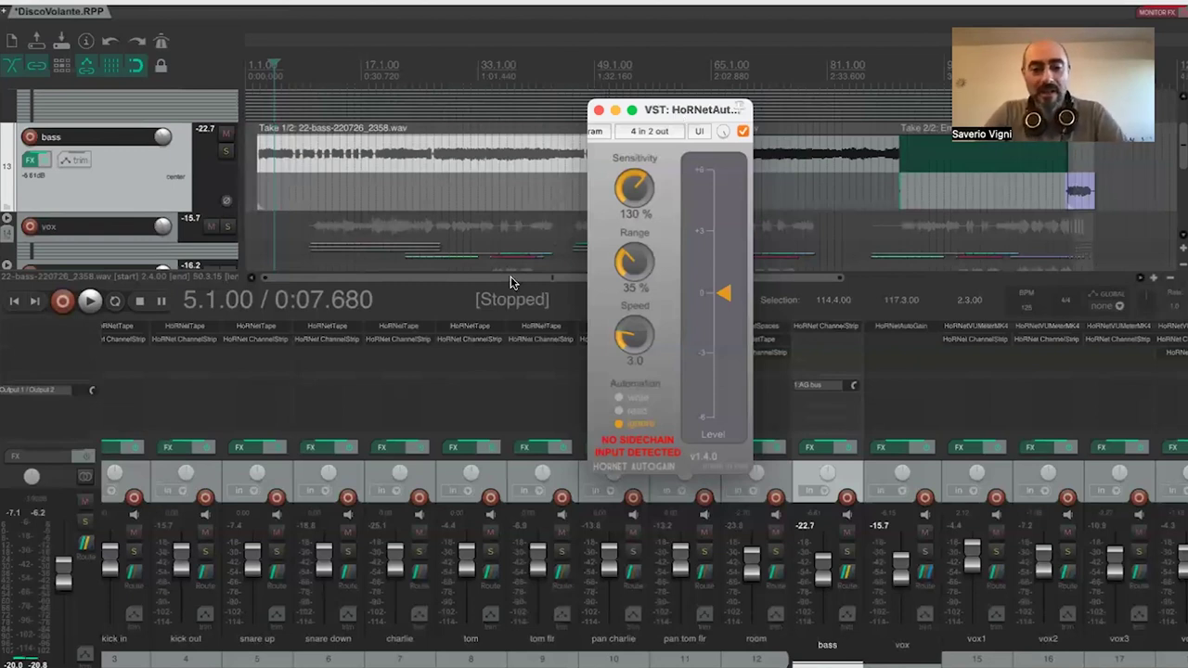
- Examine the HoRNet ChannelStrip MK3 settings on the charlie track and close the plugin
click(398, 340)
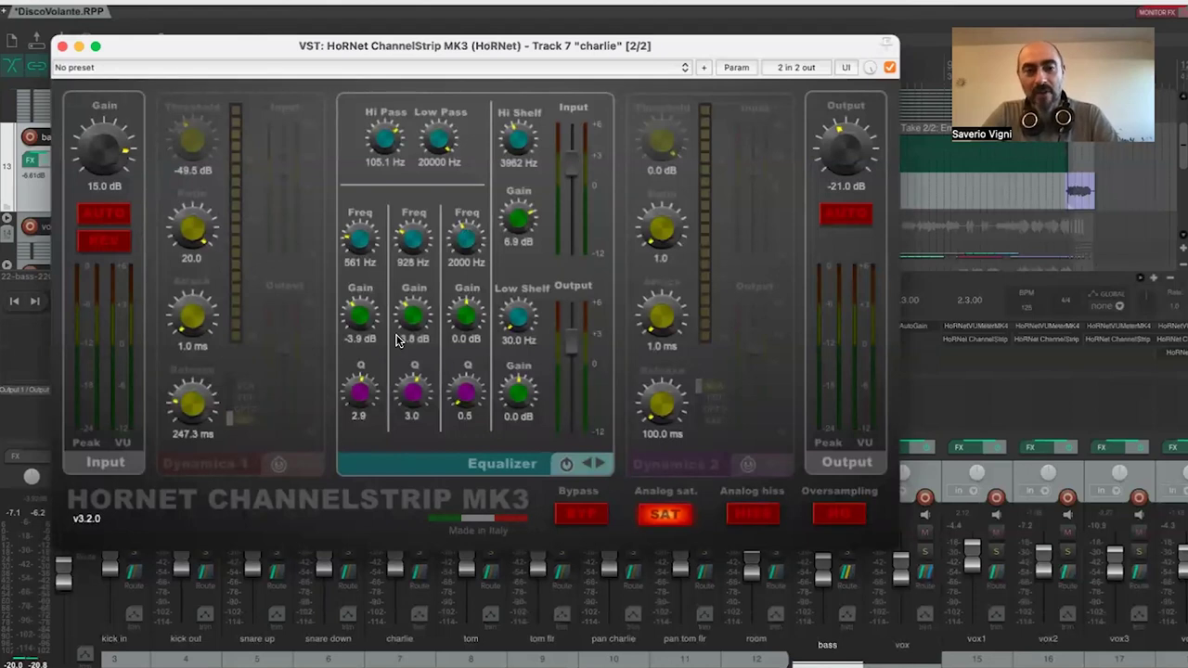
drag(165, 50, 165, 63)
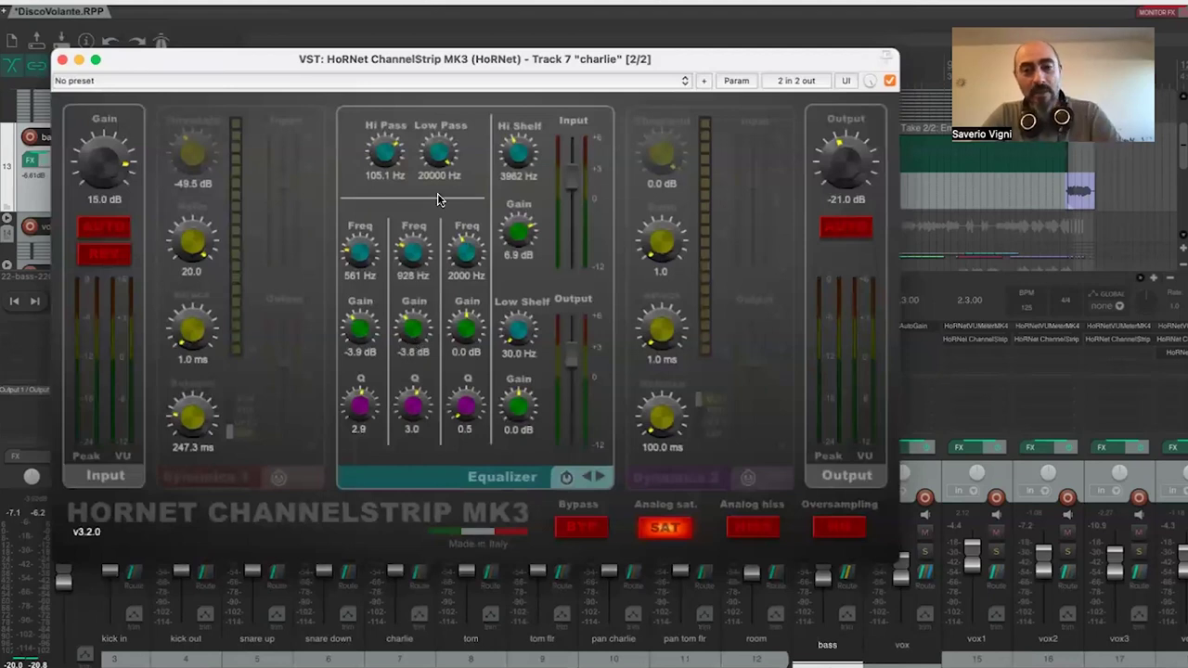
click(62, 60)
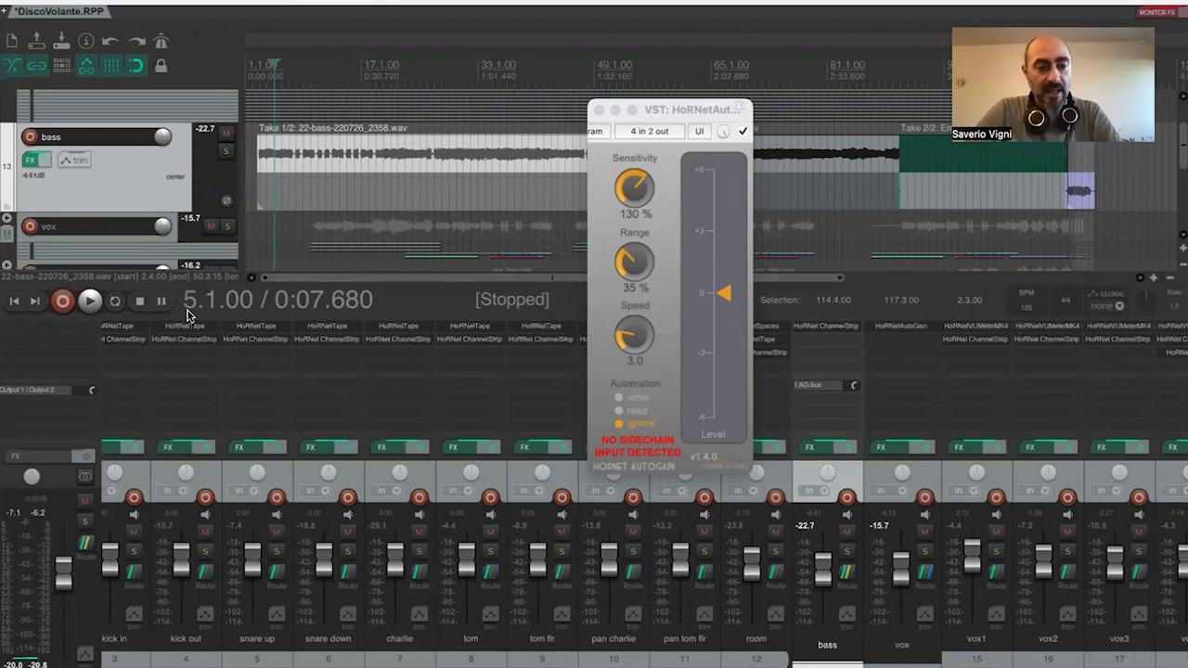
- Examine the kick out track's HoRNet ChannelStrip MK3 and its processing order options without changing them, and close the plugin
click(190, 340)
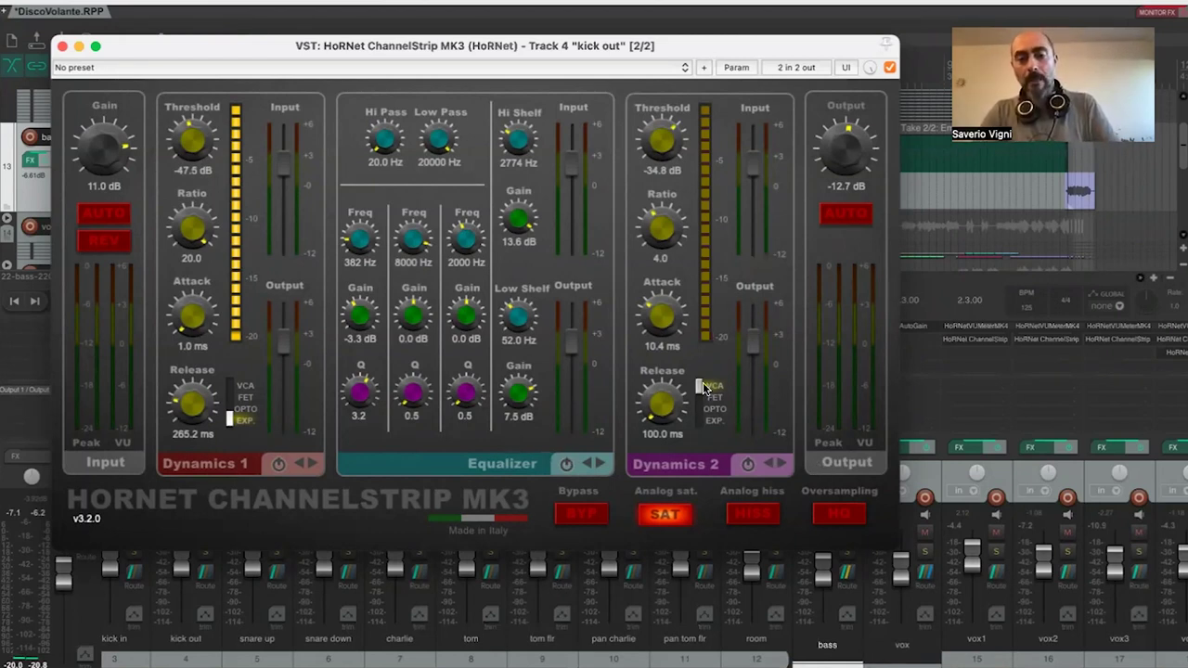
click(591, 467)
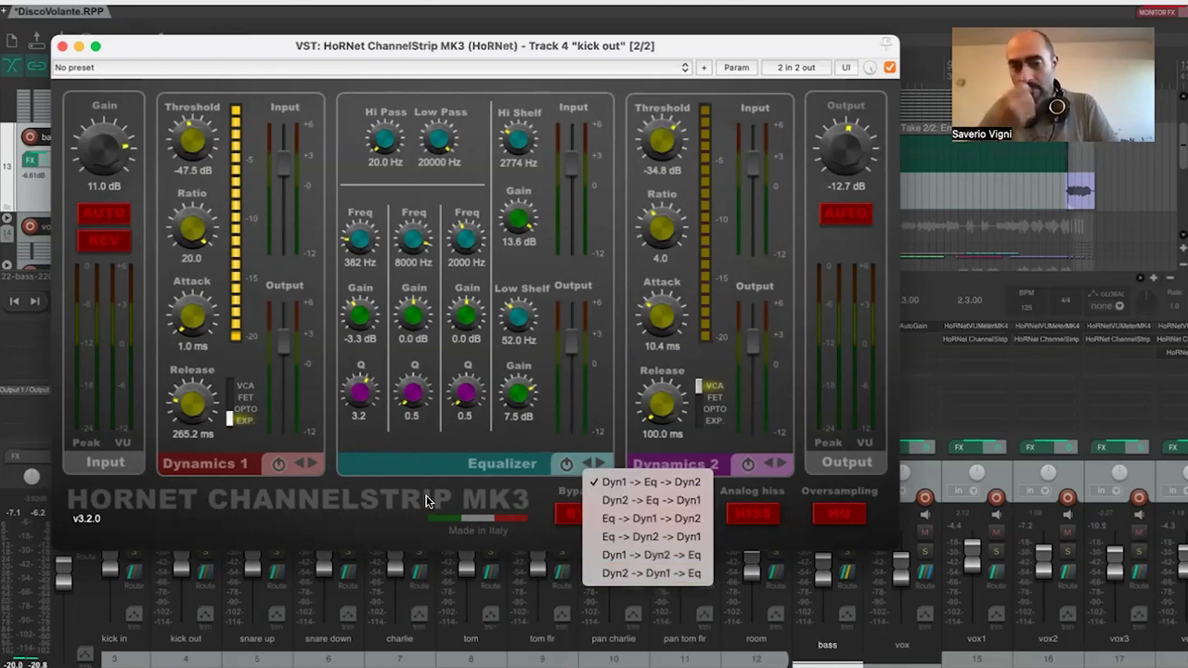
click(542, 479)
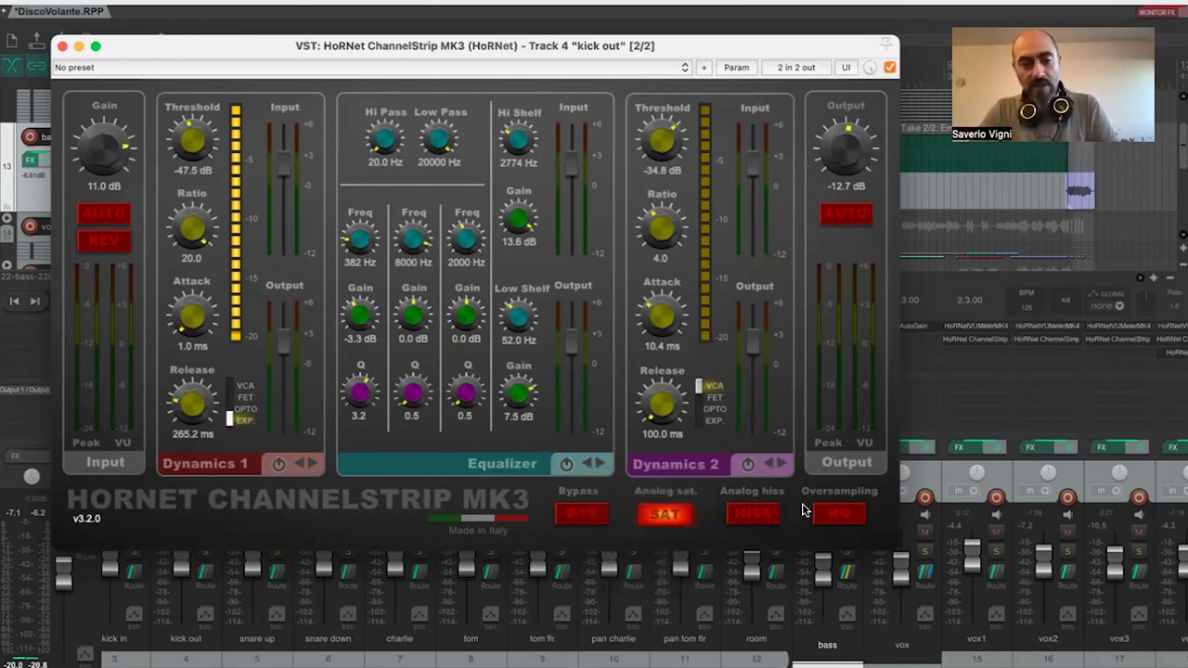
click(61, 46)
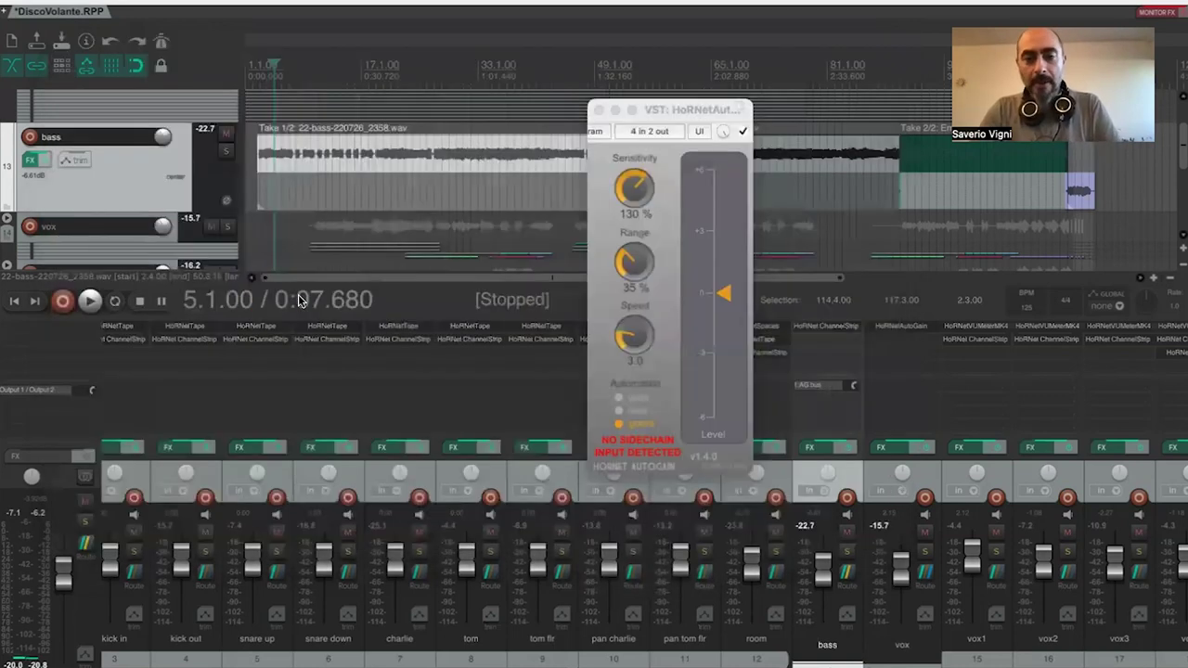
click(665, 115)
drag(667, 115, 665, 115)
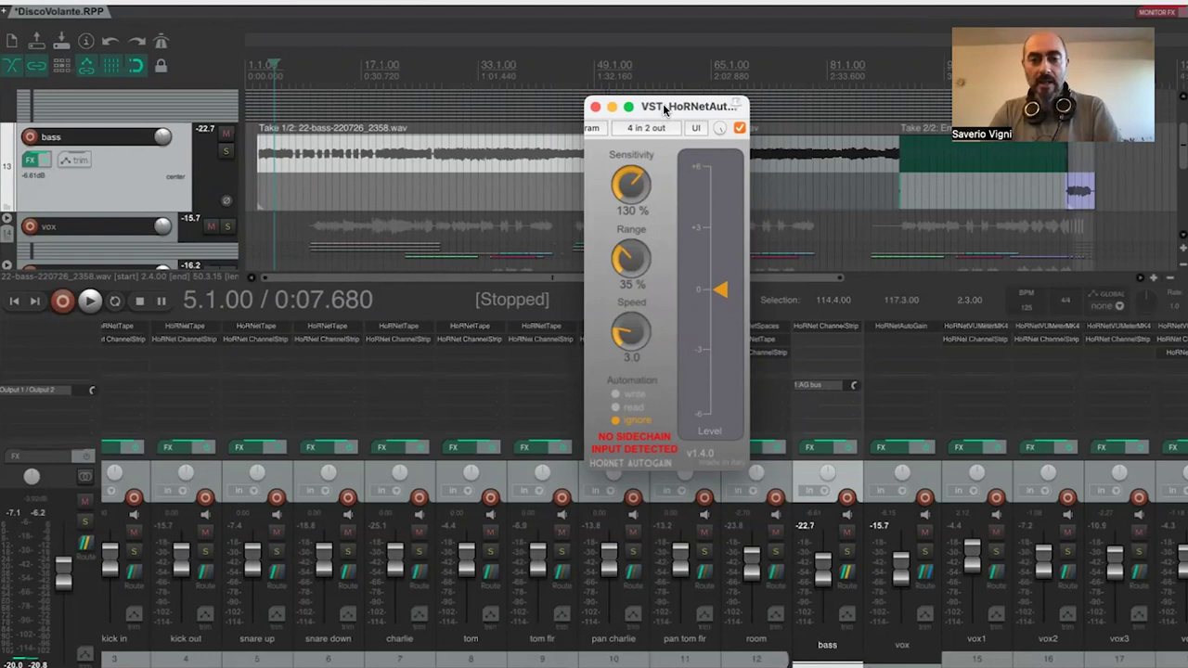
drag(665, 110, 665, 108)
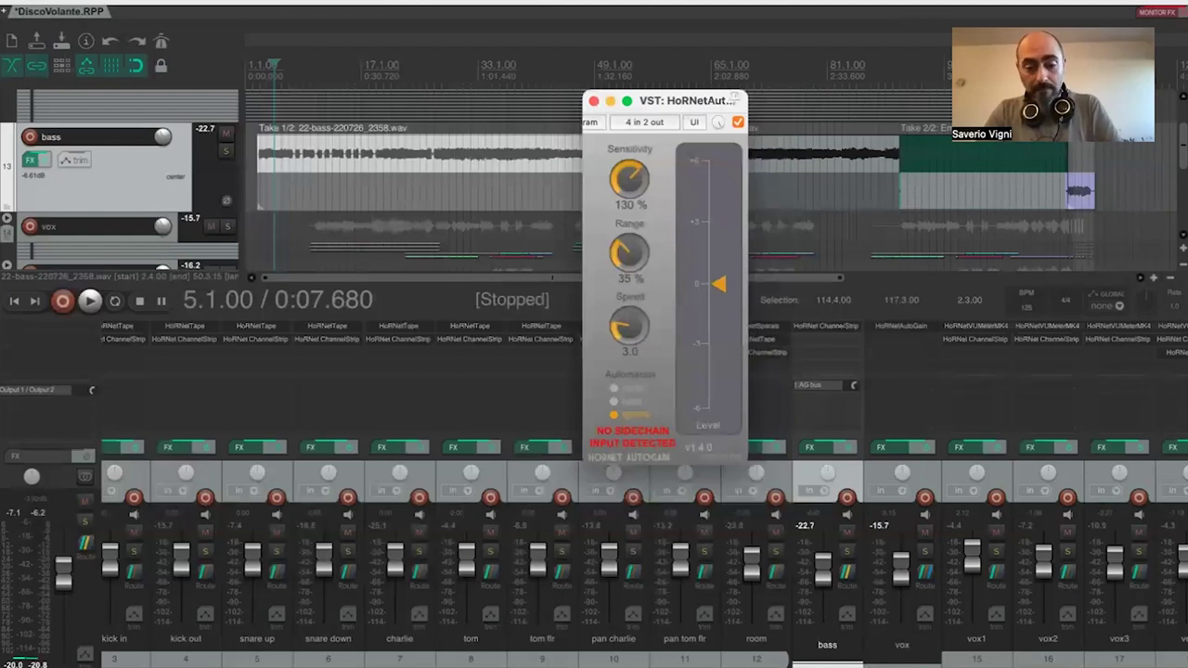
- Add the VST version of HoRNetAutoGain to the choir bus folder track and move its window off the vox AutoGain's controls
scroll(594, 557, right, 3)
scroll(594, 557, right, 3)
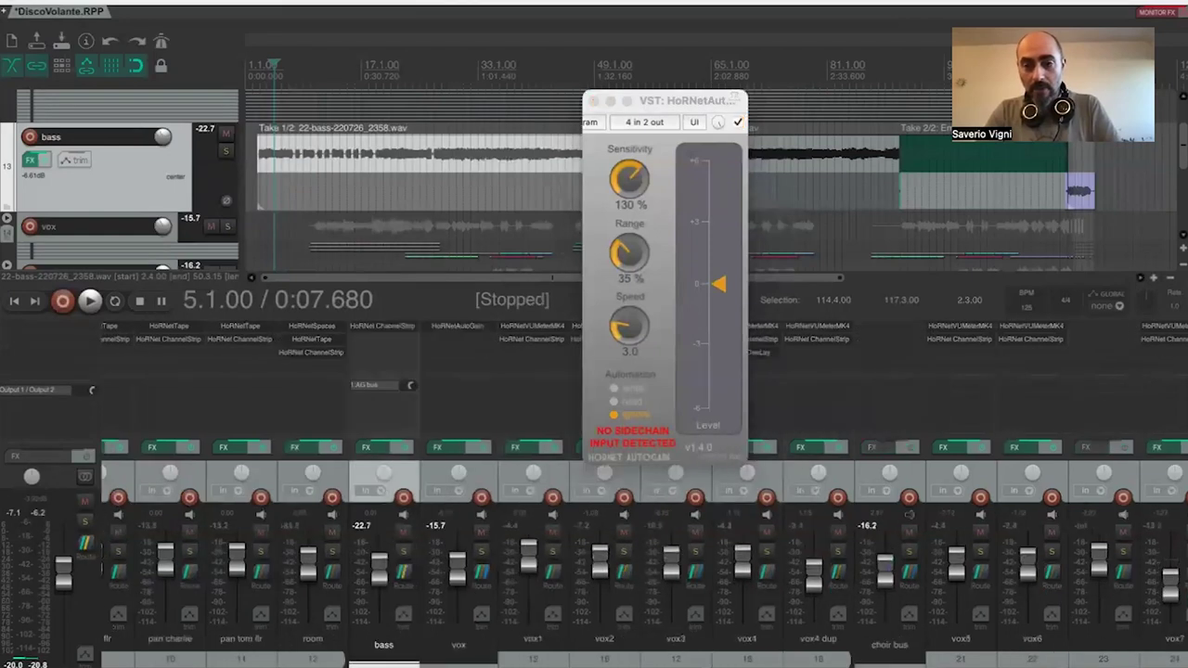
scroll(594, 557, right, 1)
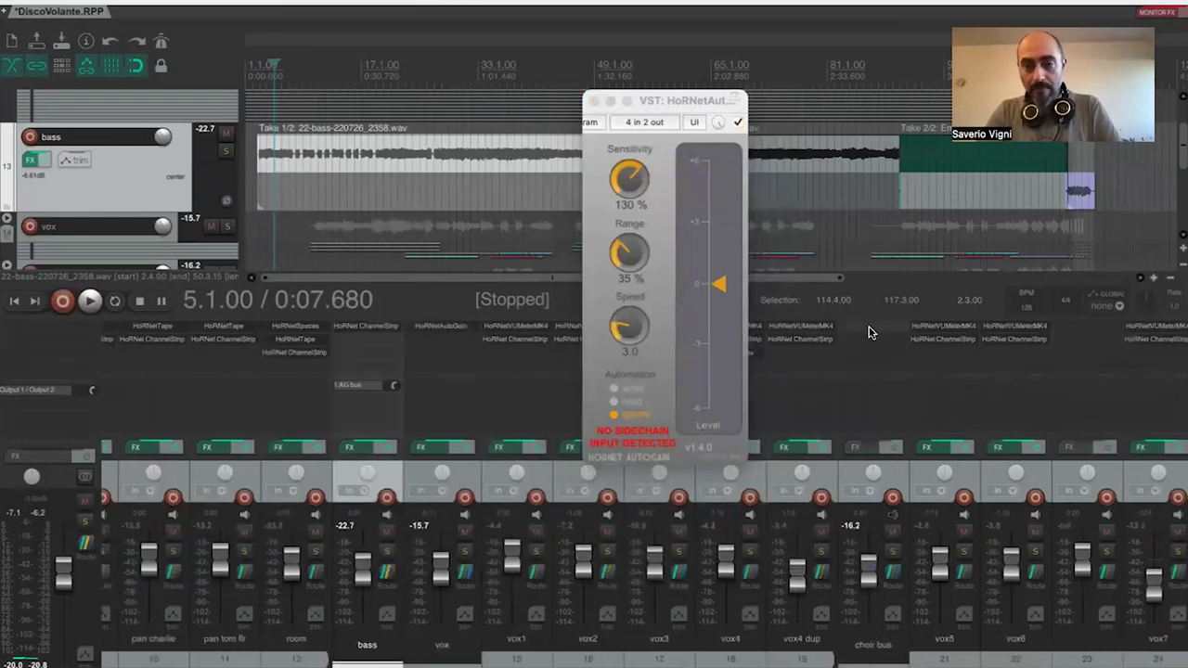
key(f)
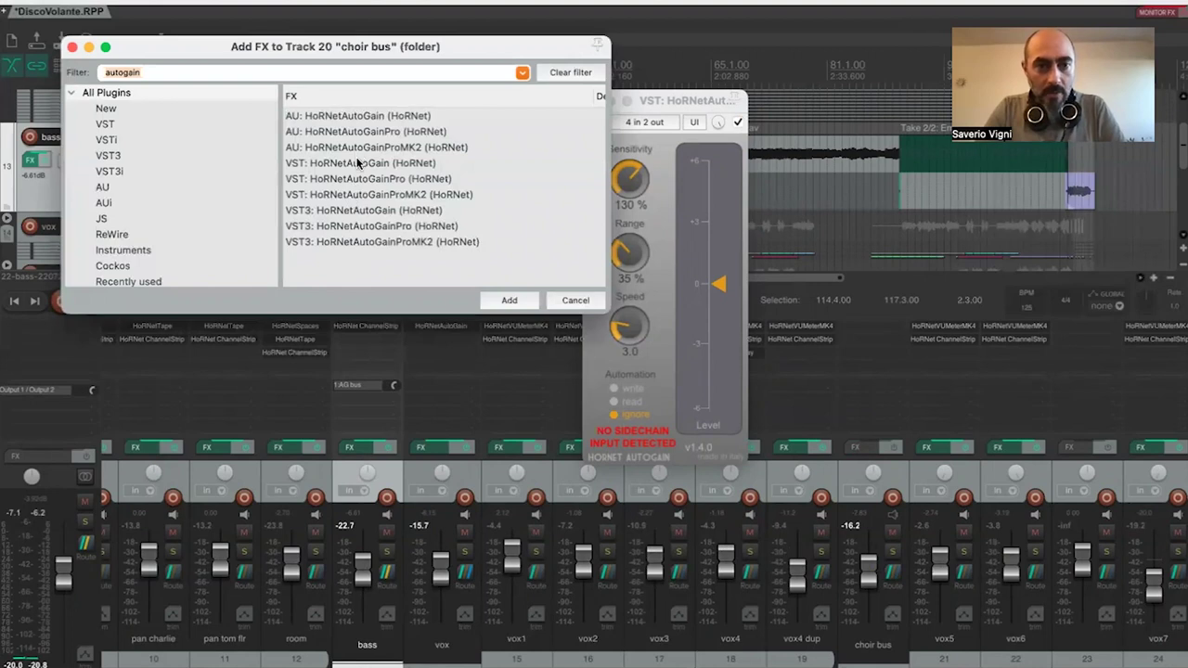
double_click(357, 162)
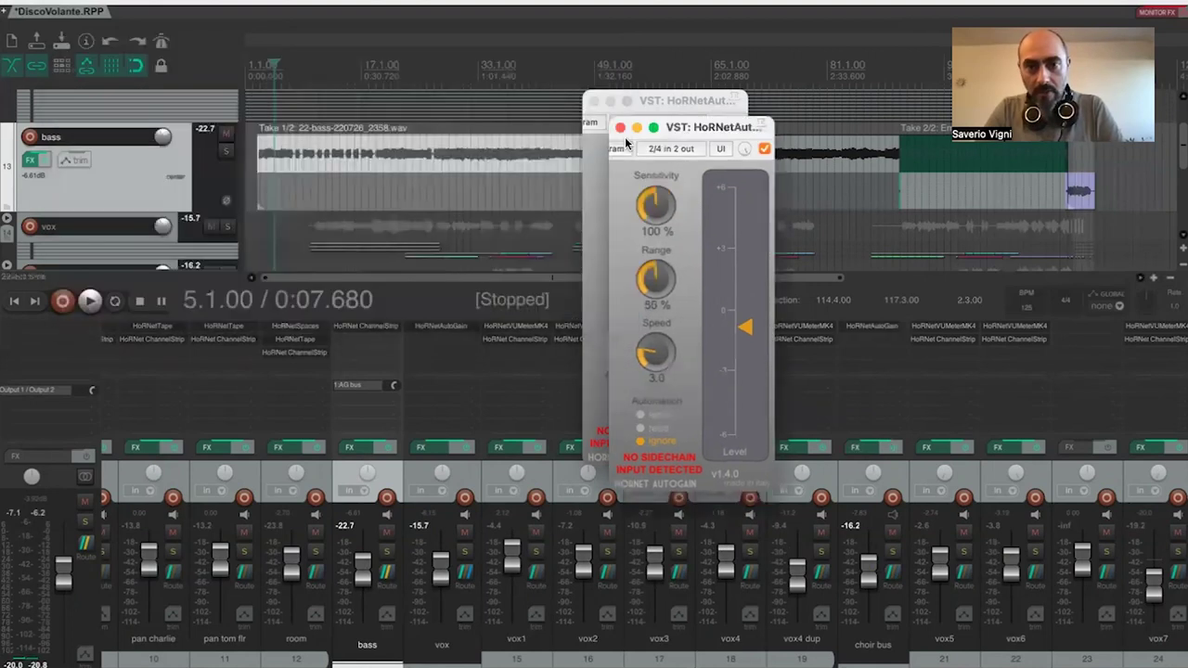
drag(761, 131, 869, 131)
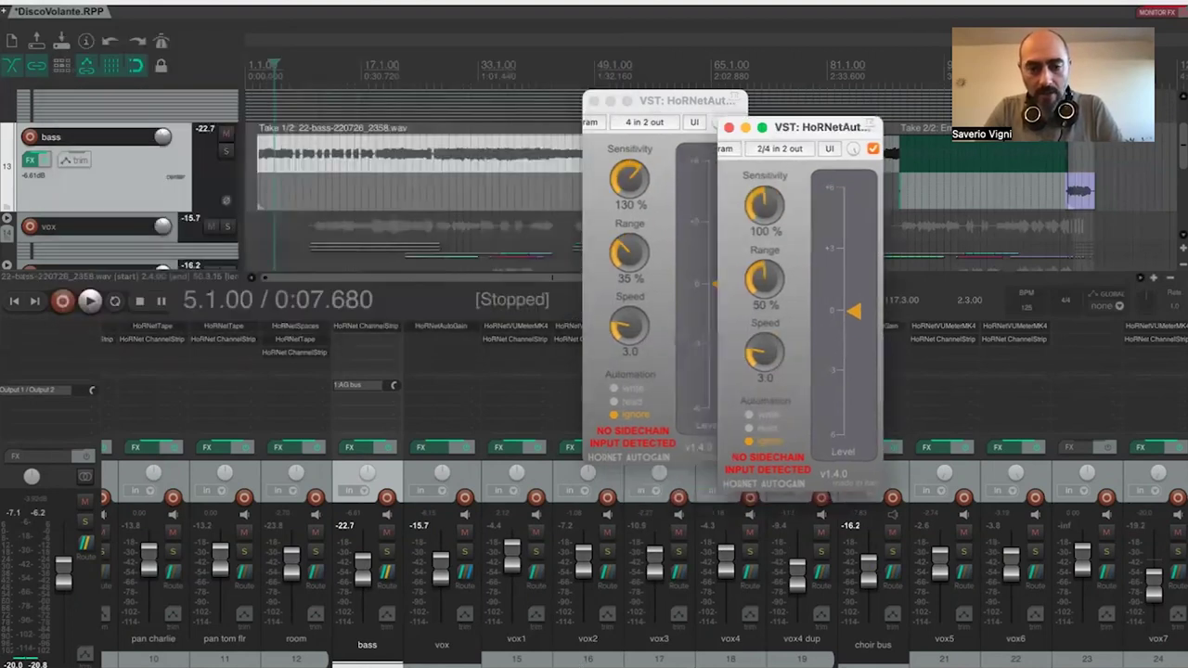
- Add a send from the AG bus to track 20, the choir bus, in the AG bus routing
scroll(206, 472, left, 5)
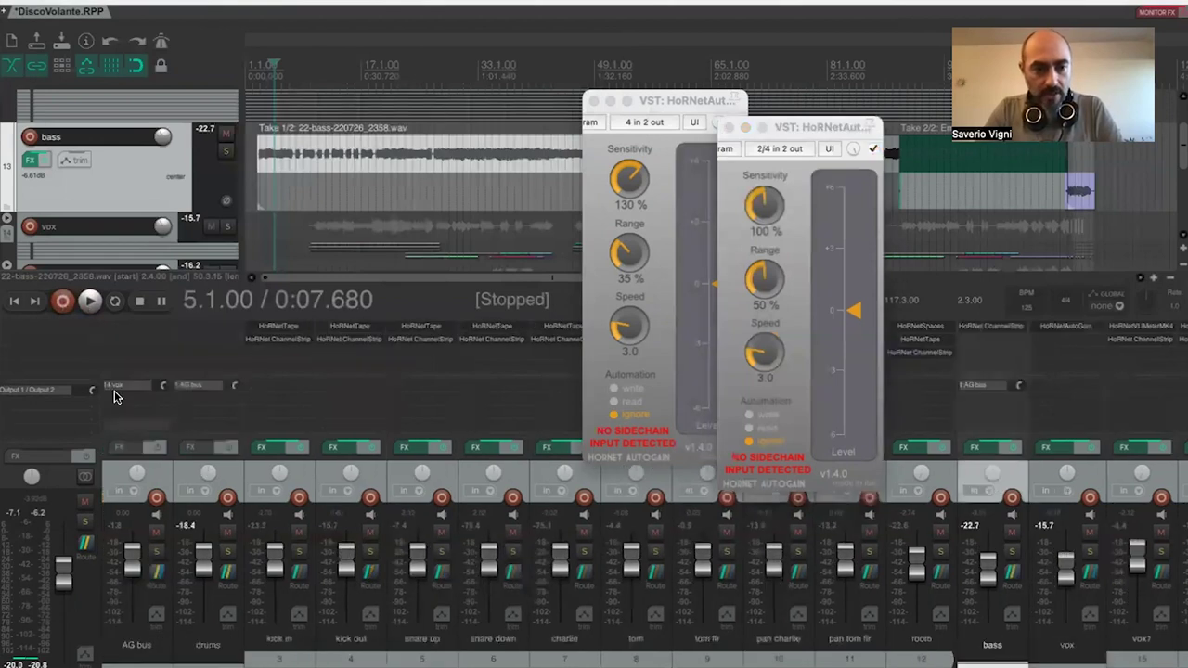
click(127, 405)
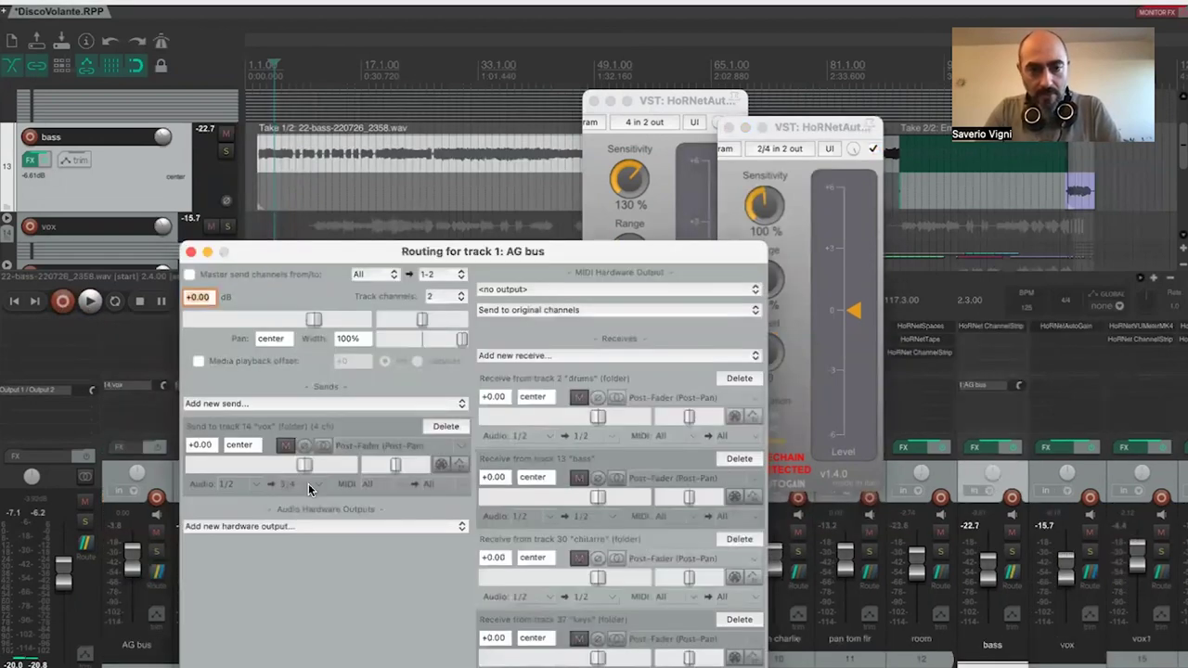
click(285, 528)
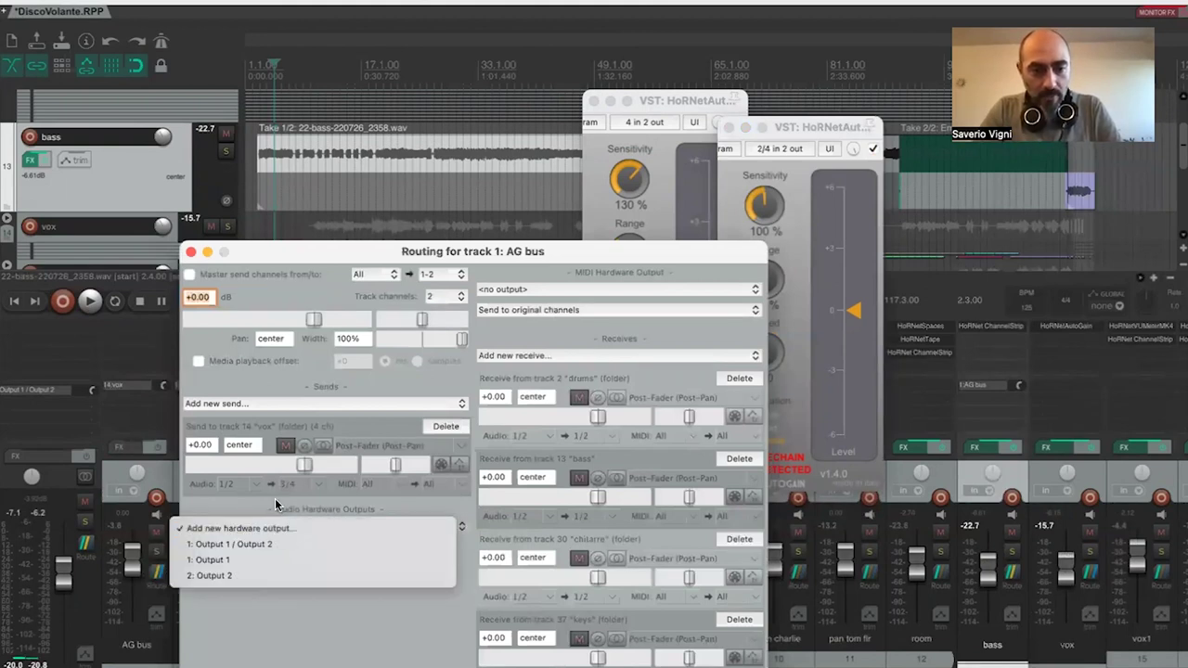
click(289, 523)
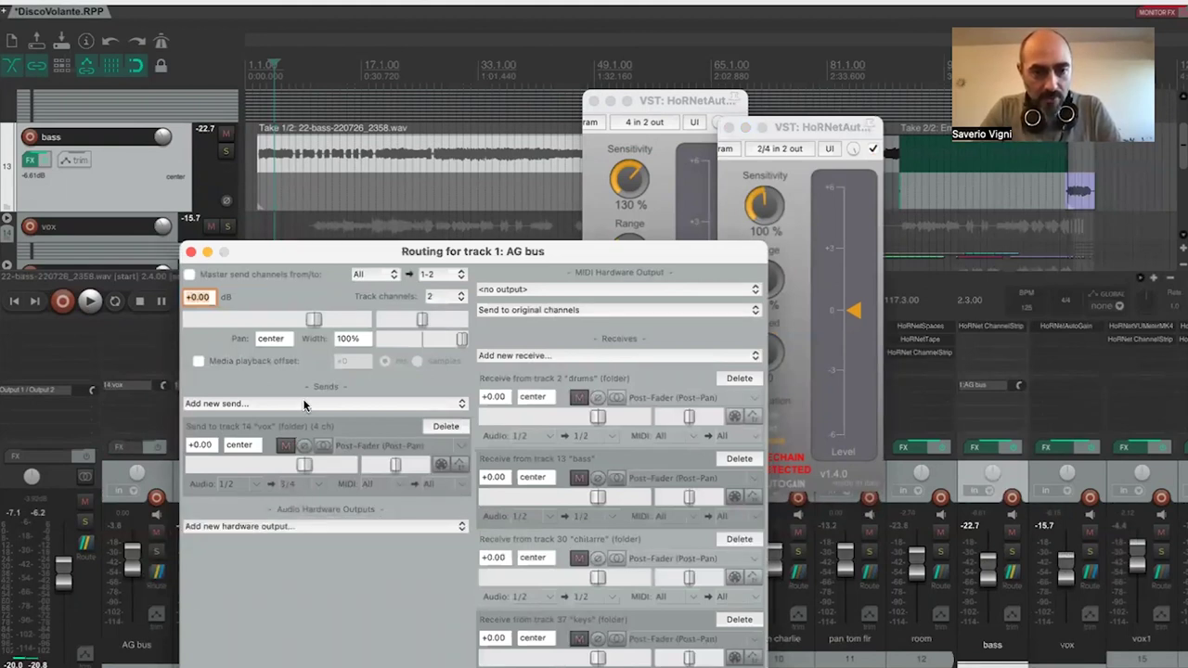
click(303, 405)
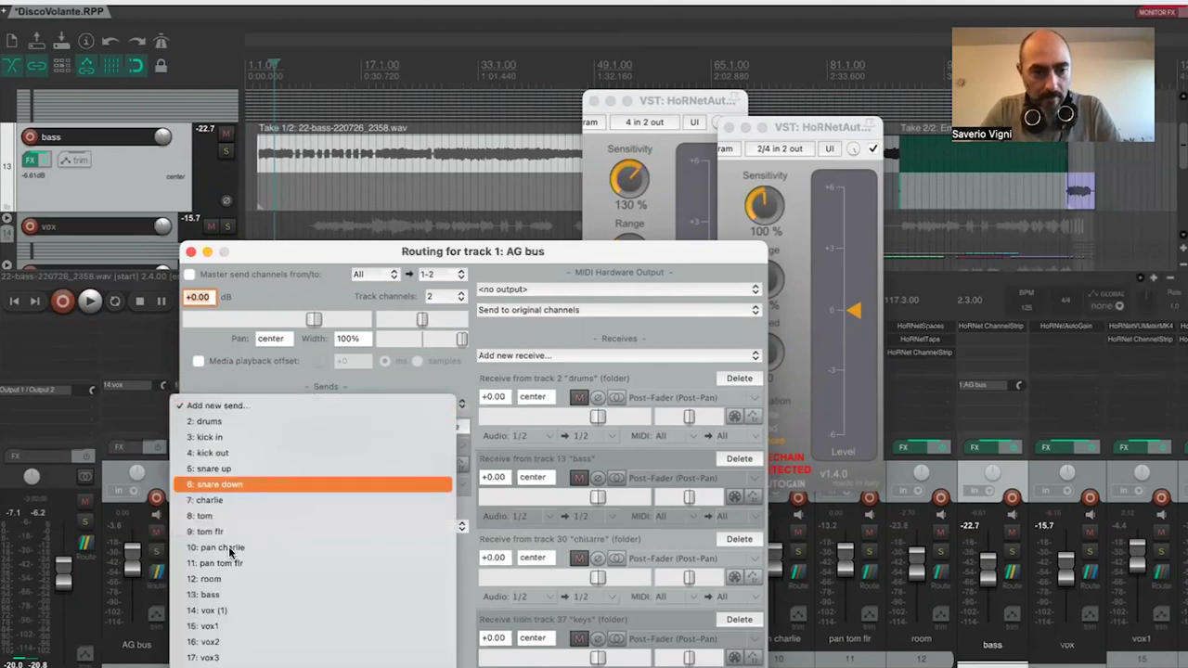
scroll(228, 548, down, 5)
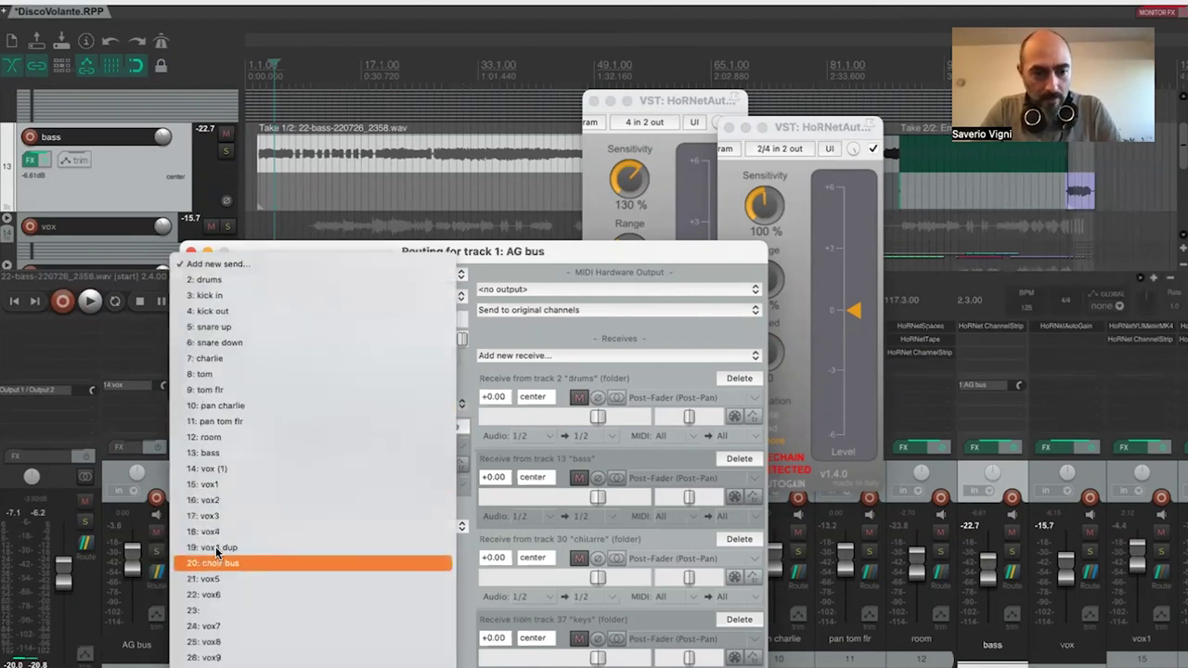
click(215, 564)
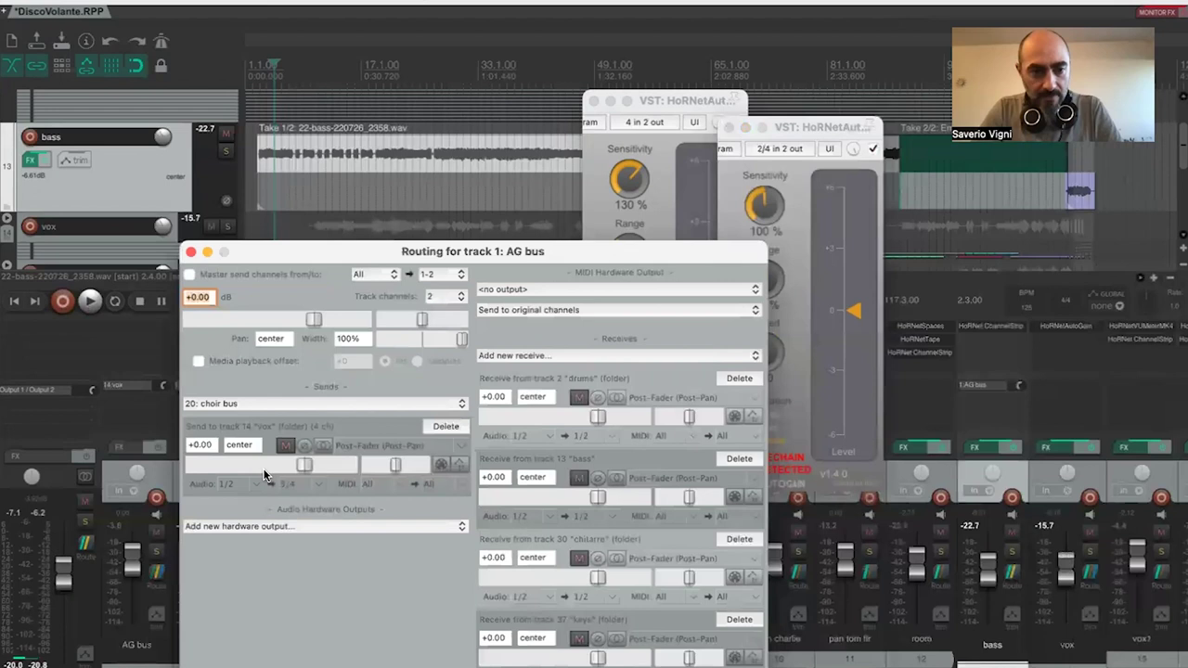
- Route the choir bus send to new channels 3/4 on the receiving track and close the AG bus routing
click(308, 552)
mouse_move(464, 623)
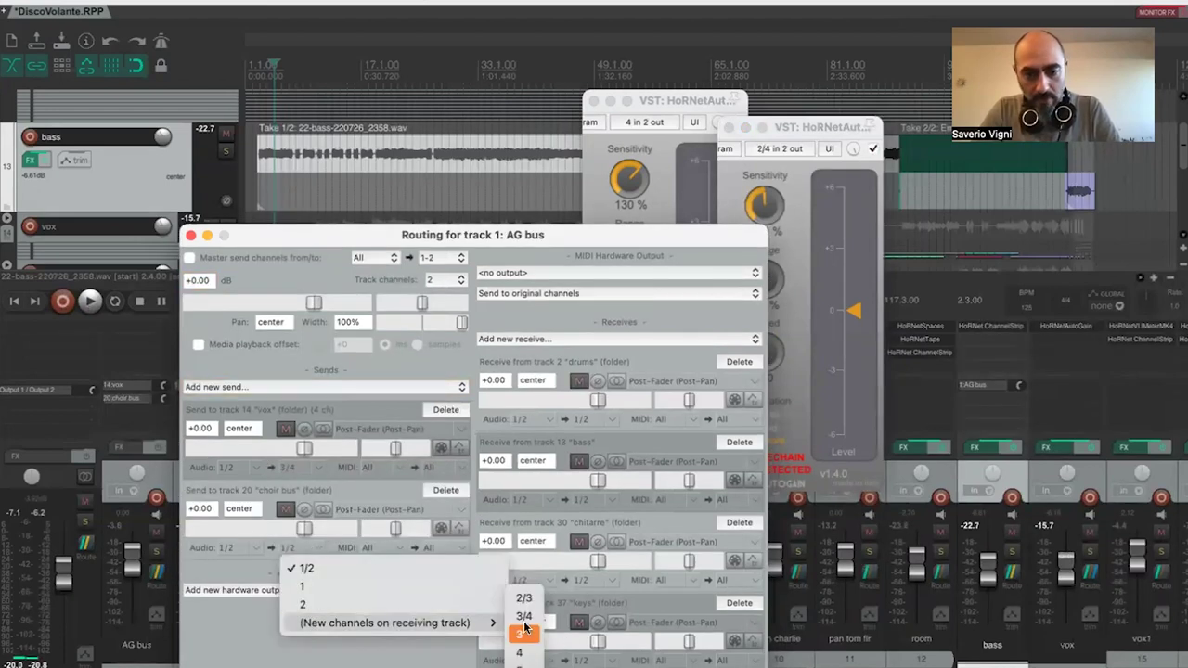
click(521, 616)
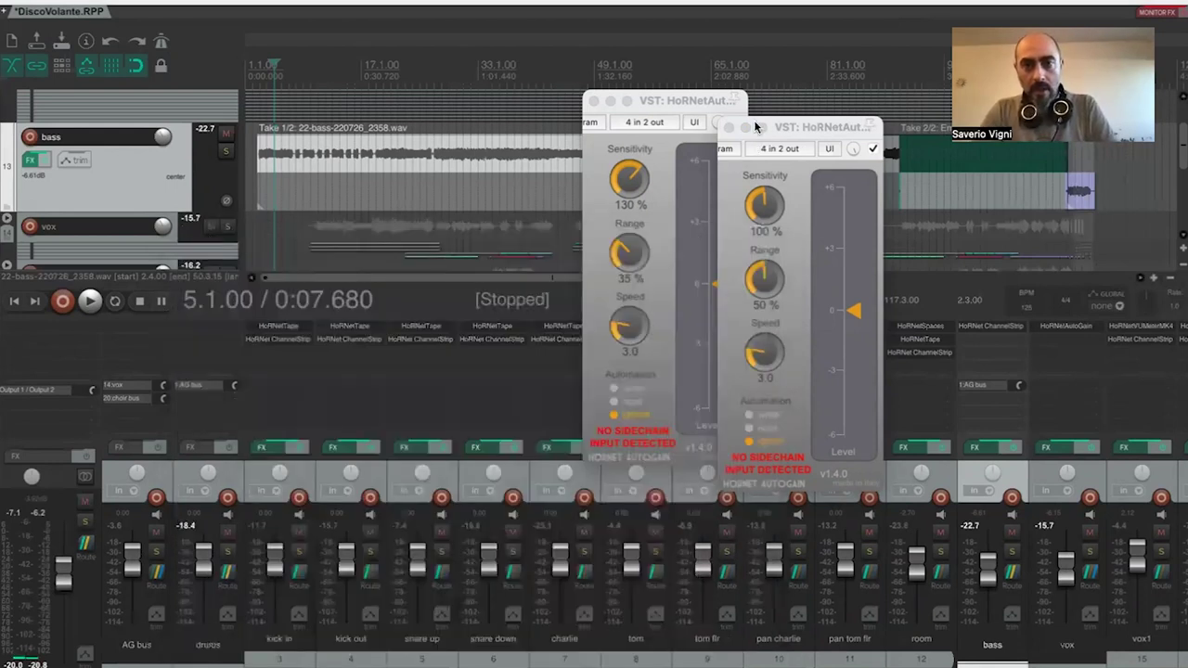
click(189, 240)
- Arrange the vox and choir bus AutoGain windows side by side without overlap
drag(823, 127, 853, 98)
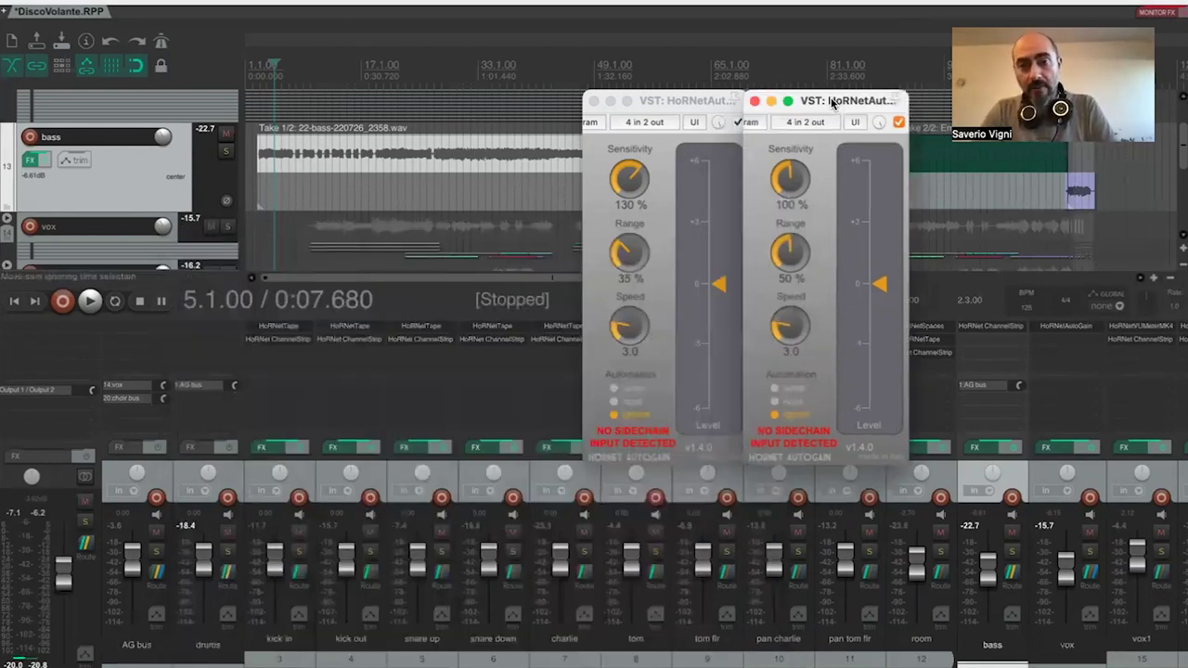
click(840, 100)
drag(682, 110, 640, 106)
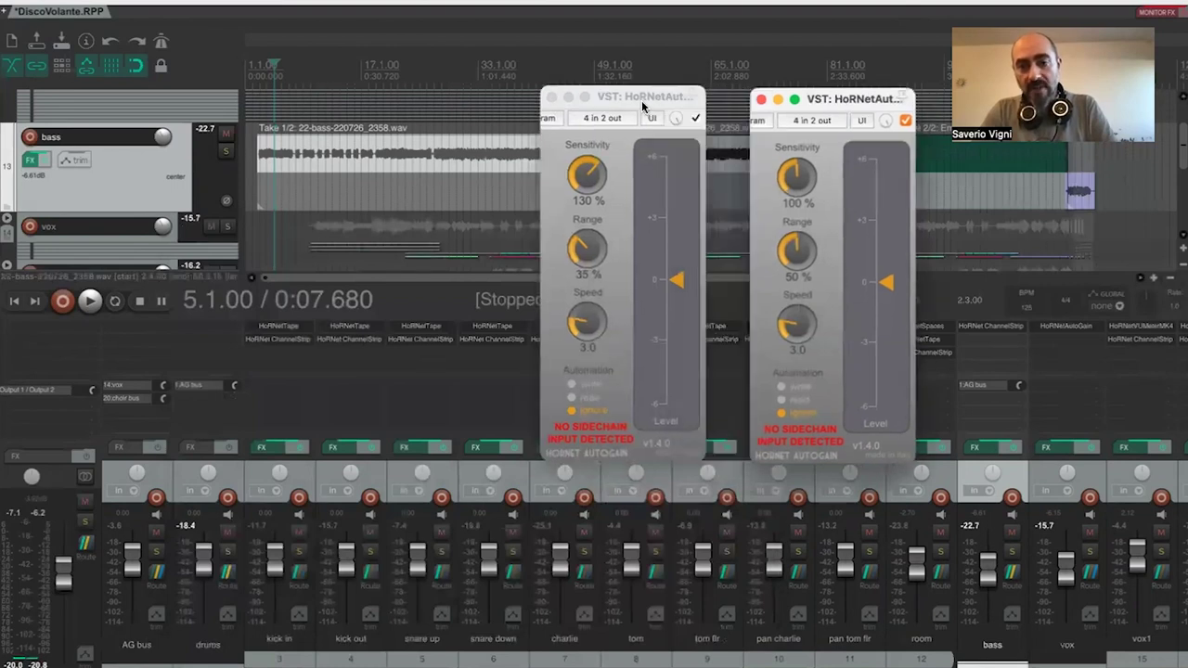
drag(835, 101, 809, 99)
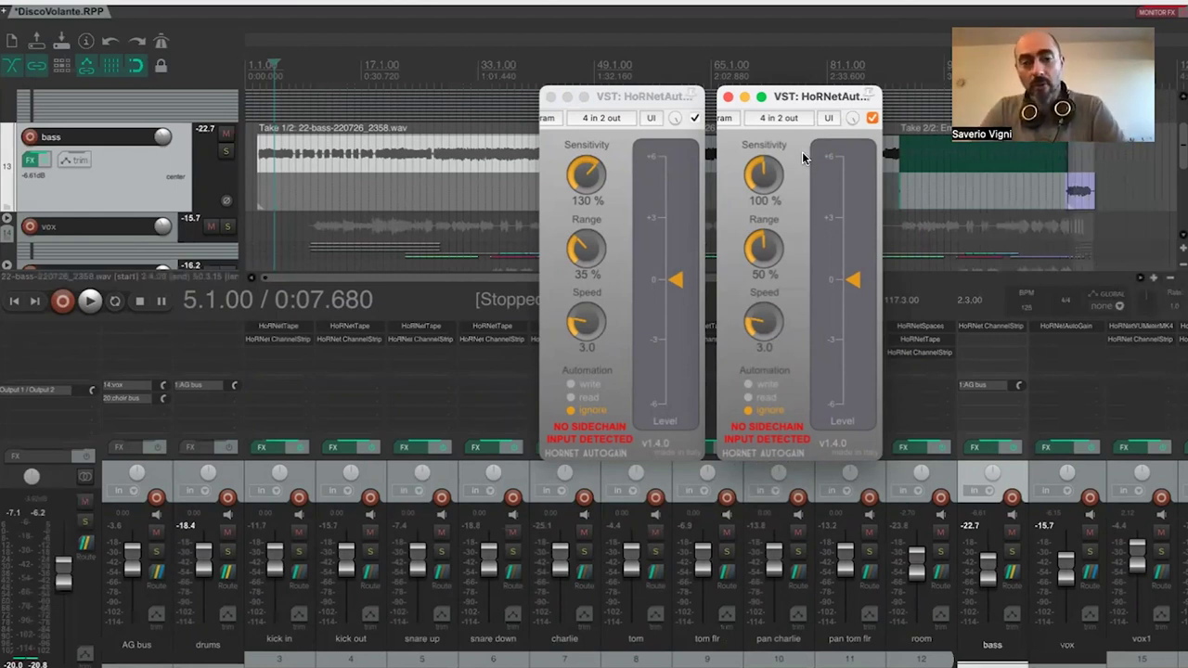
- Place the edit cursor at measure 33 (33.1.00), where the choir parts come in
click(646, 115)
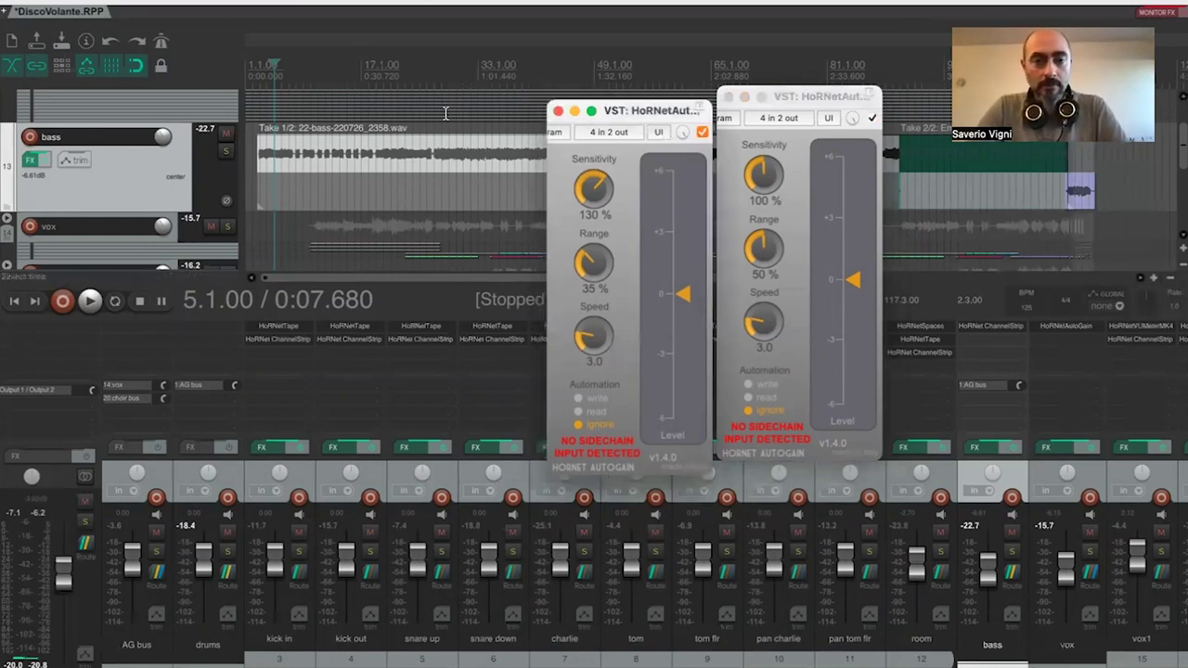
scroll(446, 114, down, 1)
scroll(445, 113, down, 1)
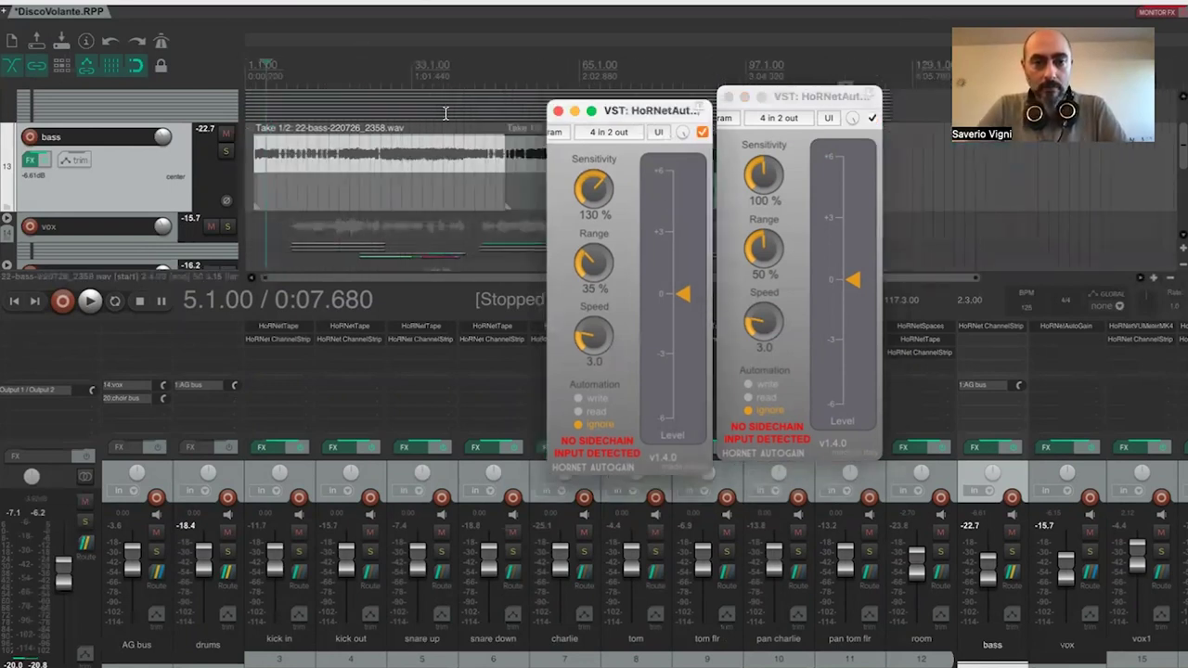
scroll(445, 114, down, 1)
scroll(445, 113, down, 1)
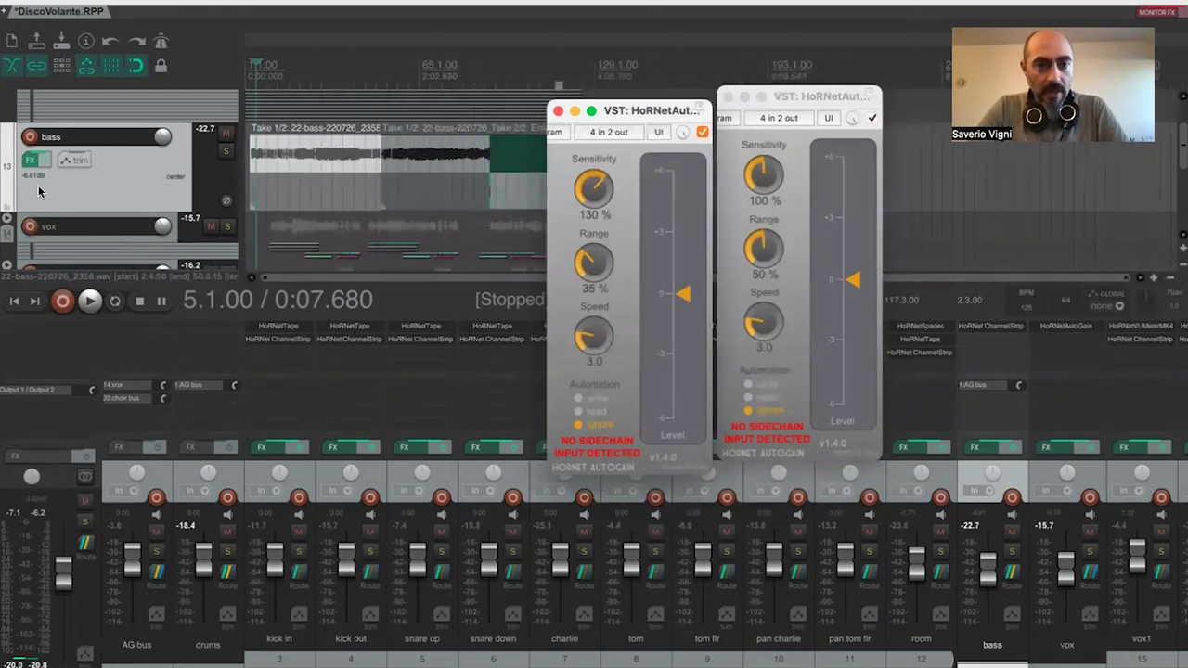
scroll(38, 191, down, 1)
scroll(38, 191, down, 2)
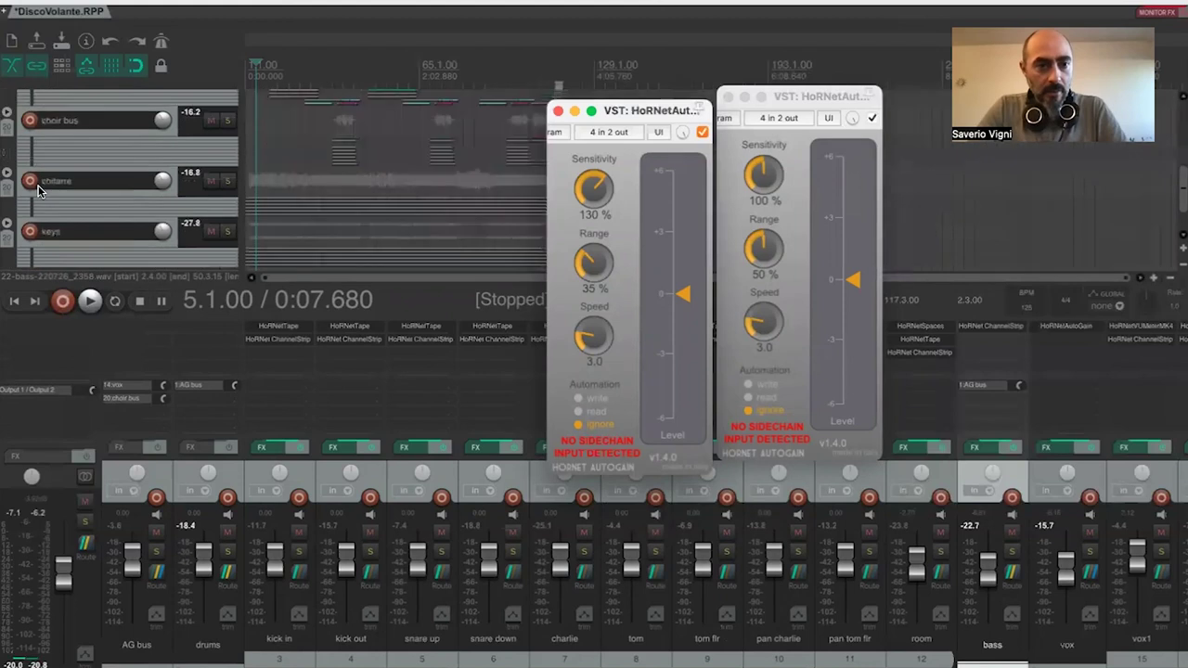
scroll(38, 191, up, 2)
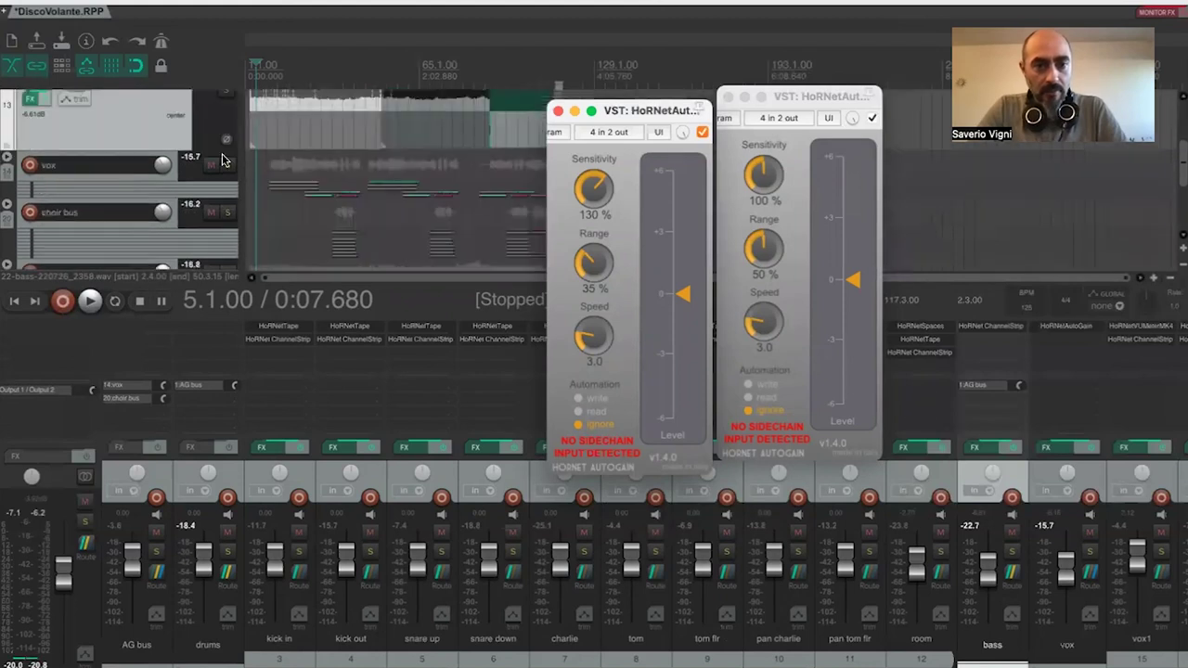
click(324, 71)
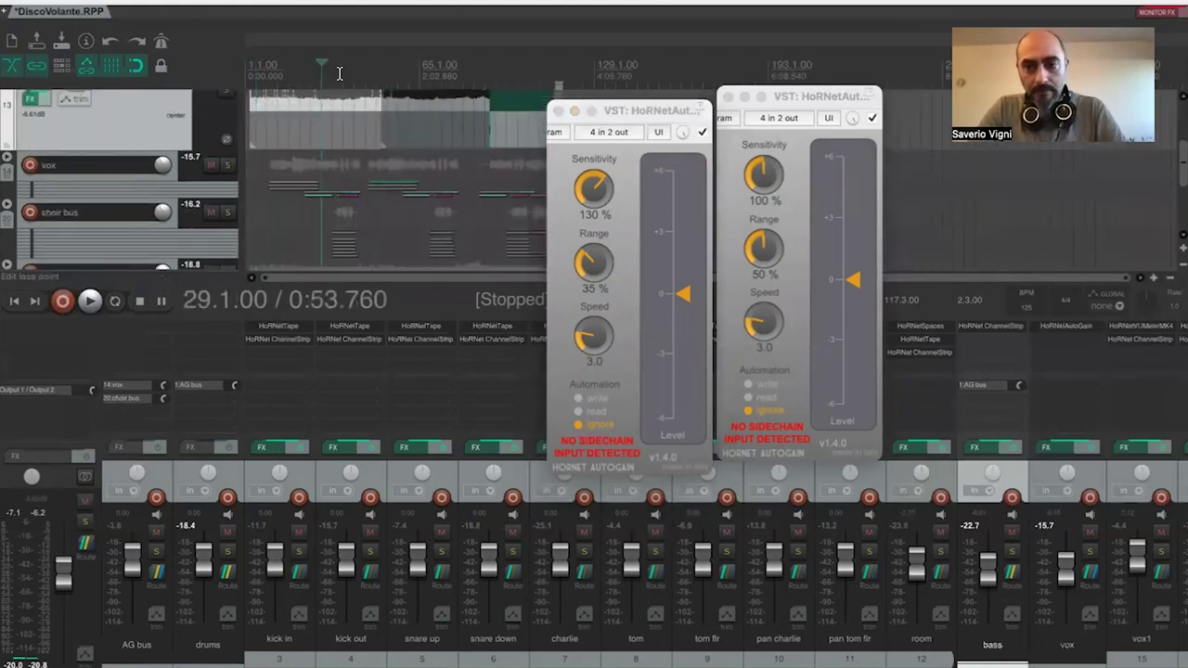
click(339, 73)
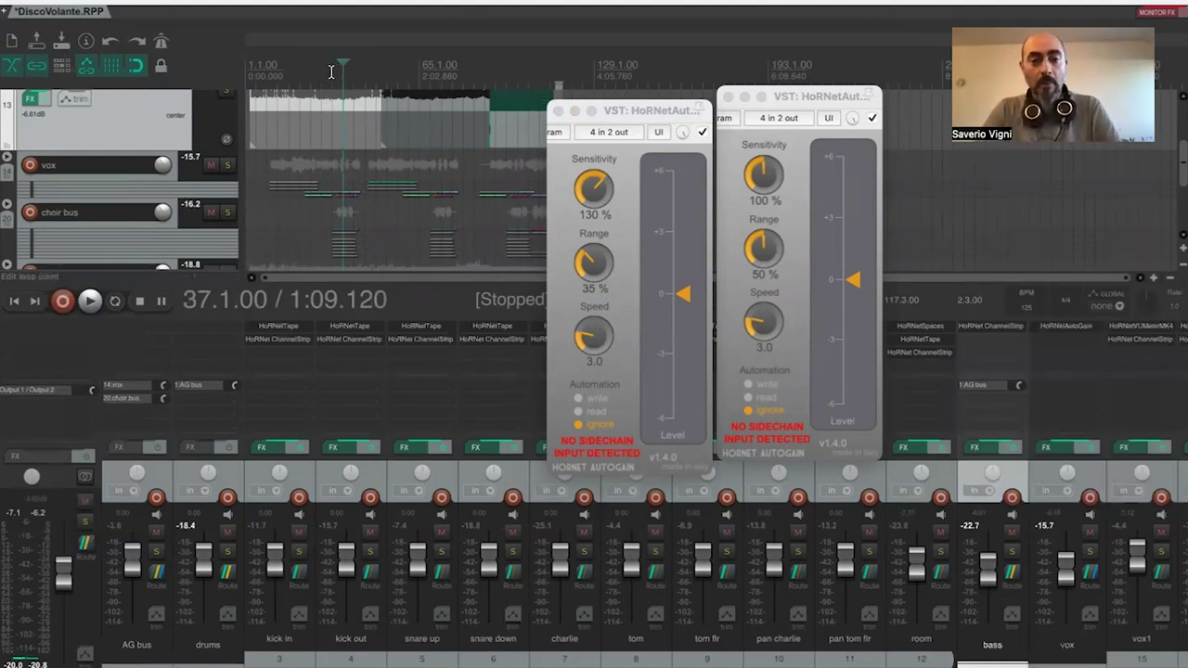
click(332, 72)
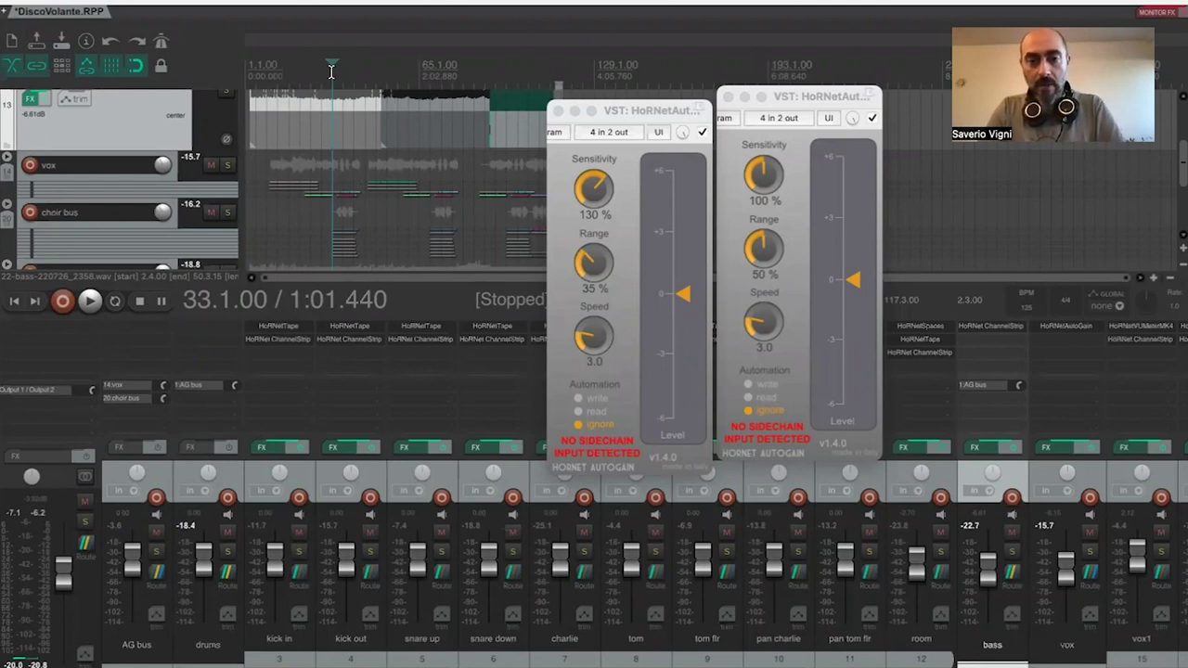
- During playback from measure 33, set the choir bus AutoGain's Range to 37% and Sensitivity to 115%, and stop playback
key(space)
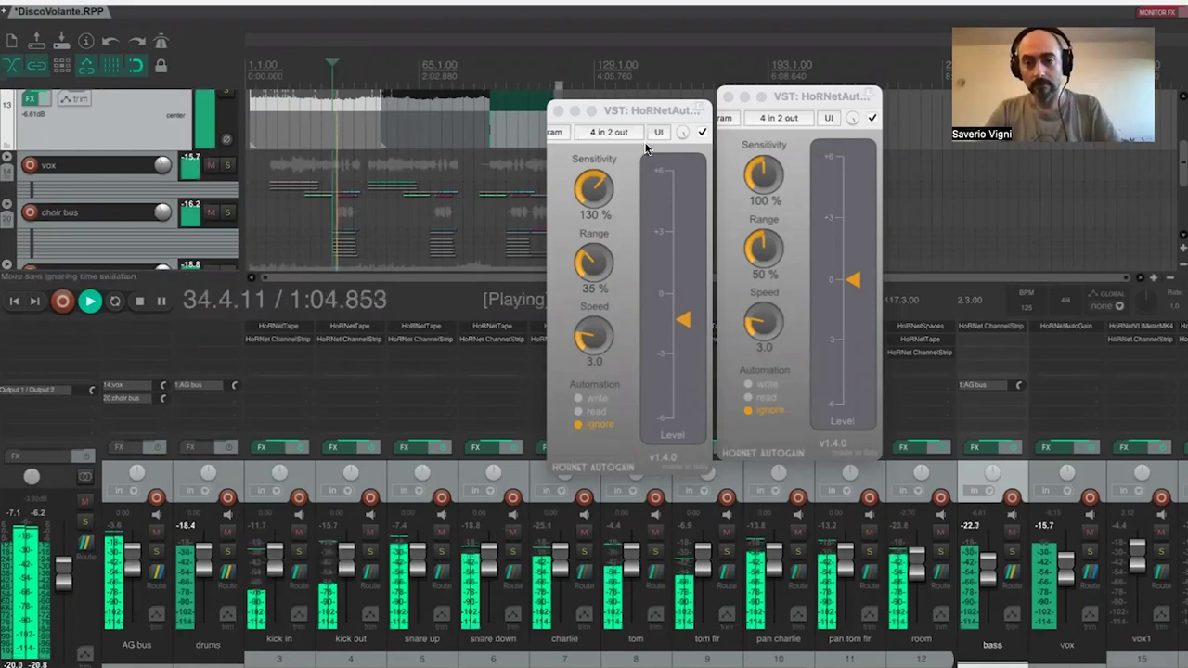
drag(788, 97, 792, 104)
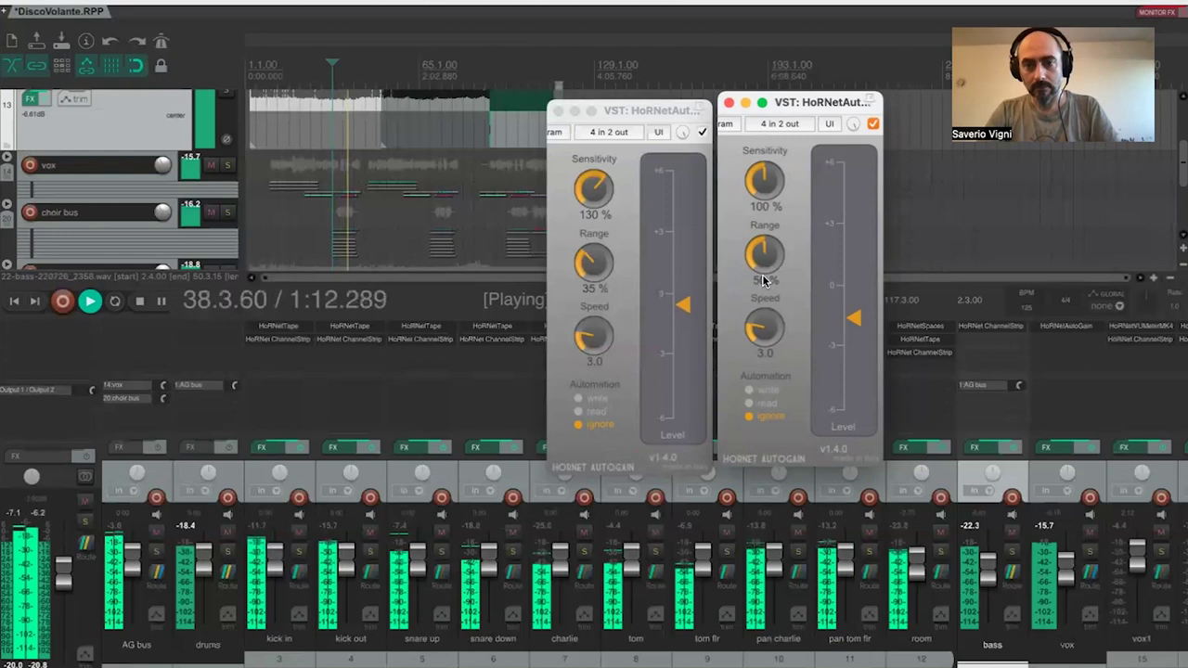
scroll(761, 257, down, 3)
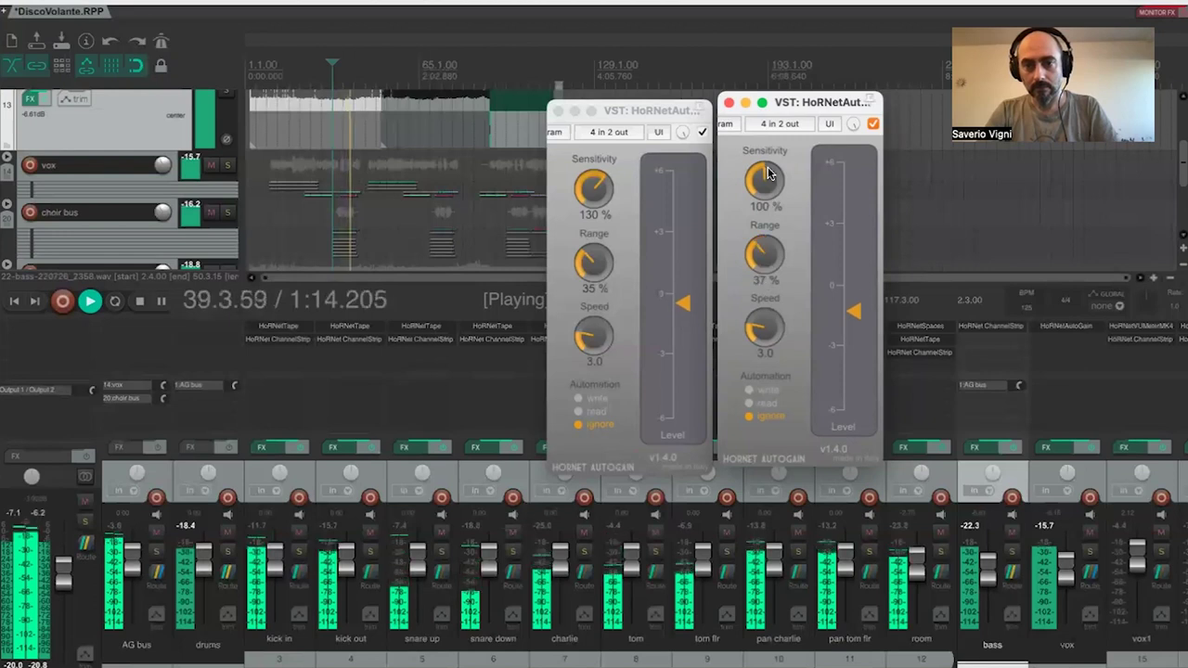
scroll(767, 172, up, 3)
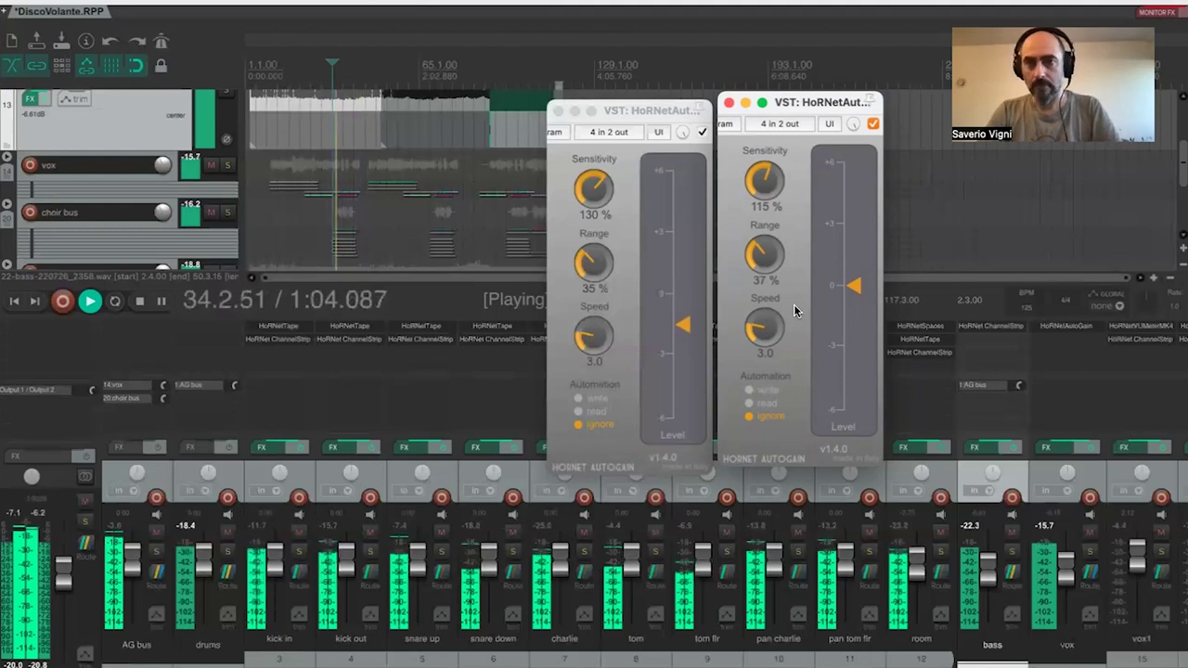
key(space)
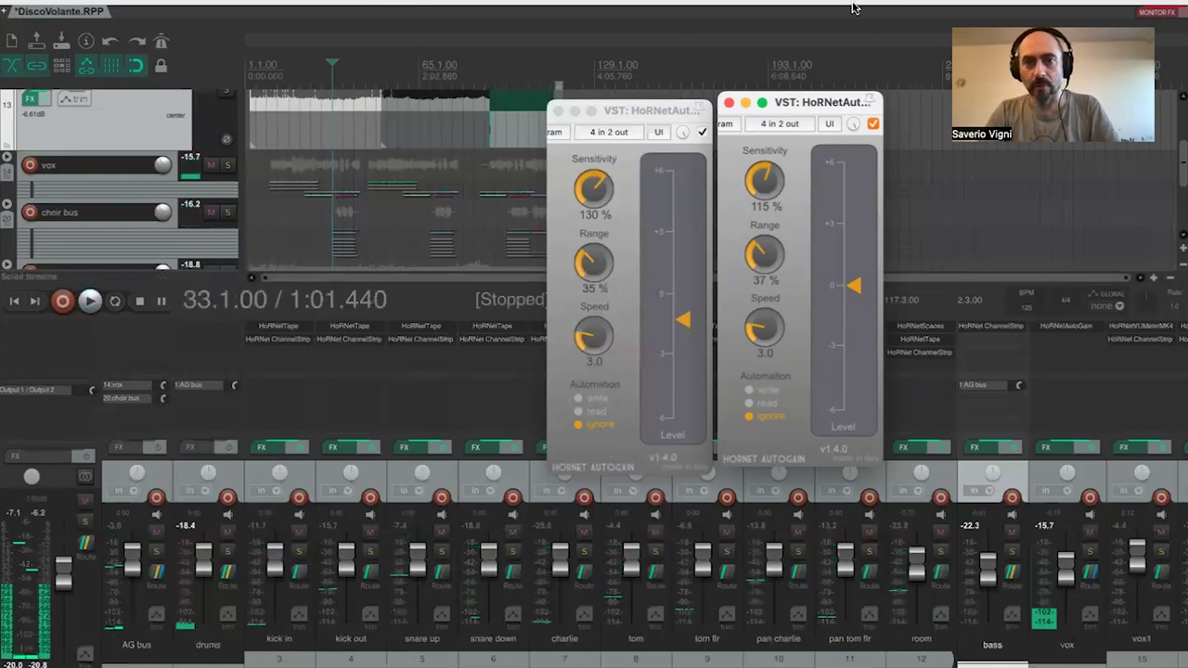
- Set the requested audio device block size to 2048 in the preferences and apply it
click(714, 327)
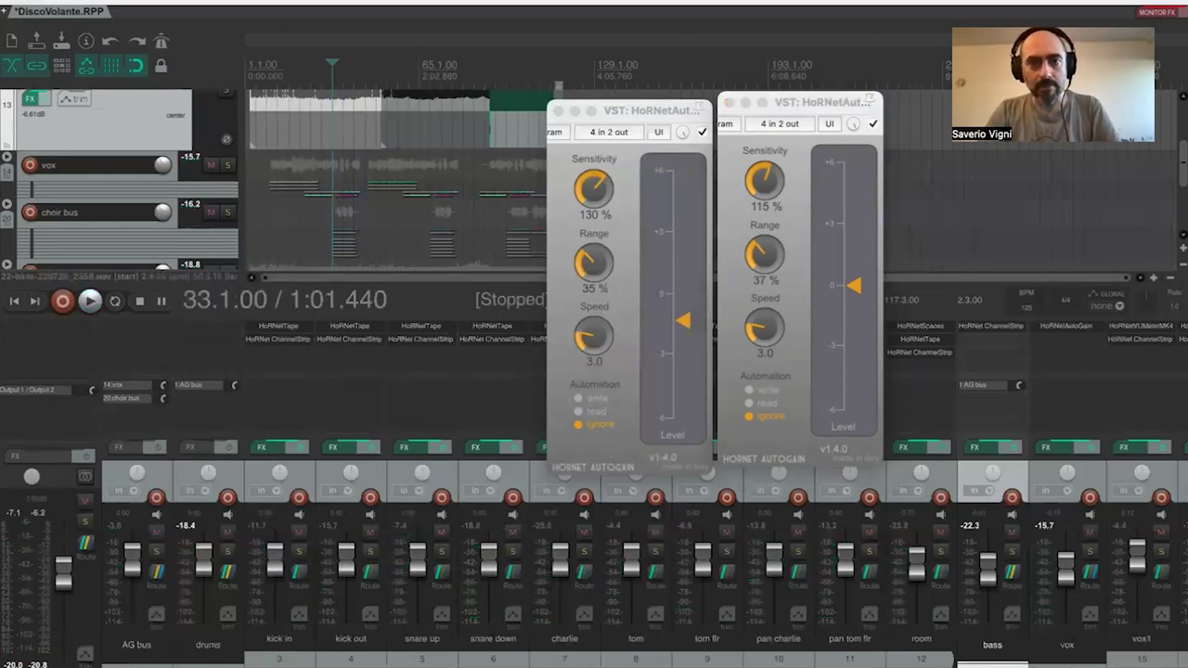
click(651, 11)
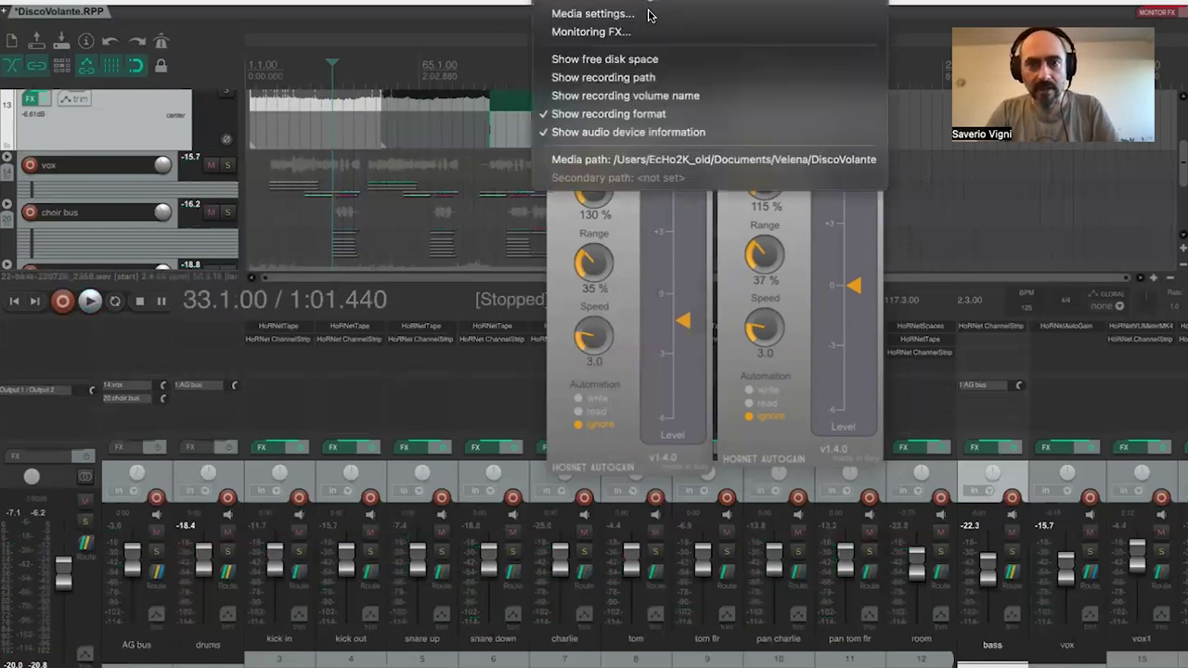
click(587, 4)
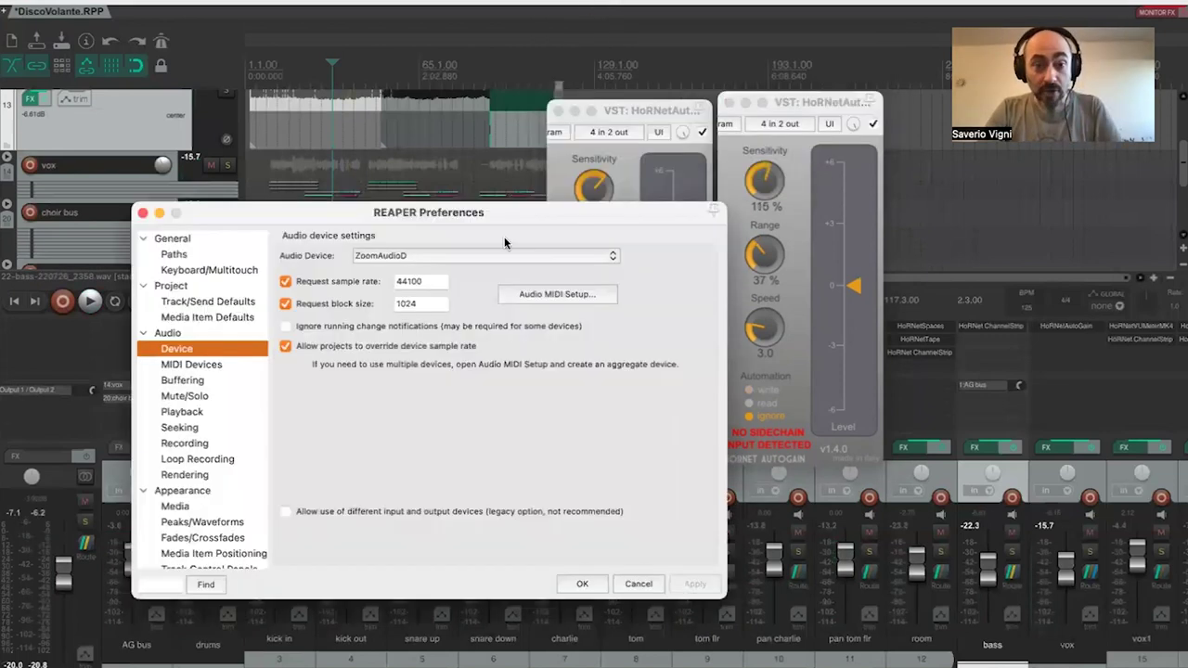
click(419, 304)
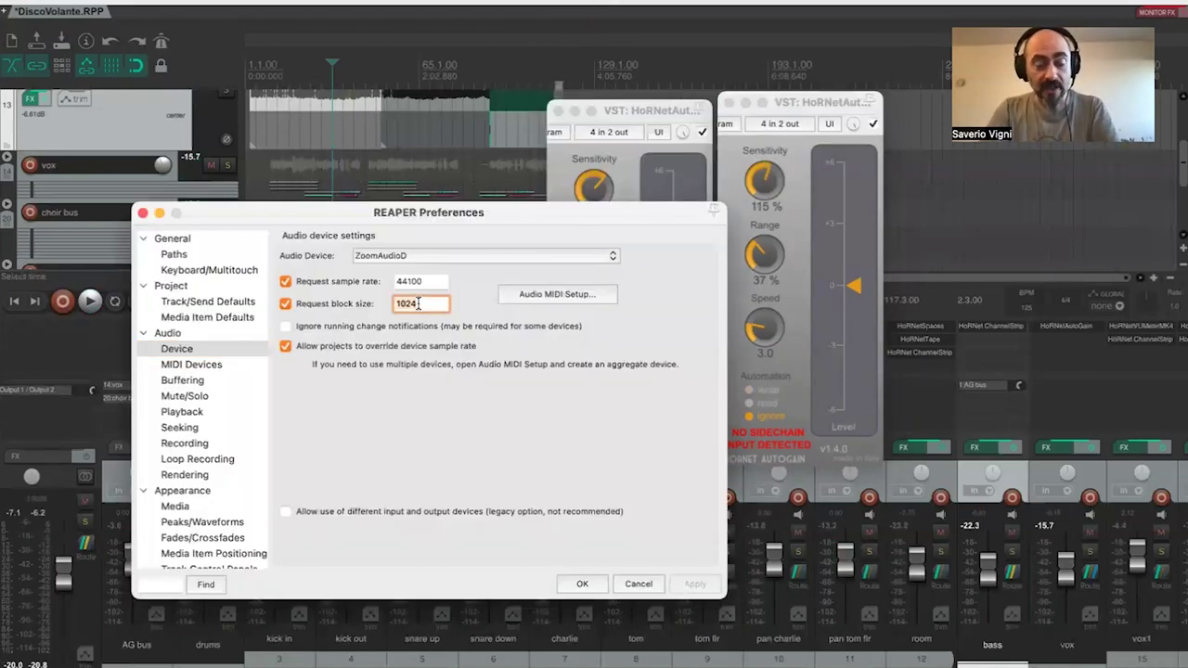
double_click(419, 304)
text(2)
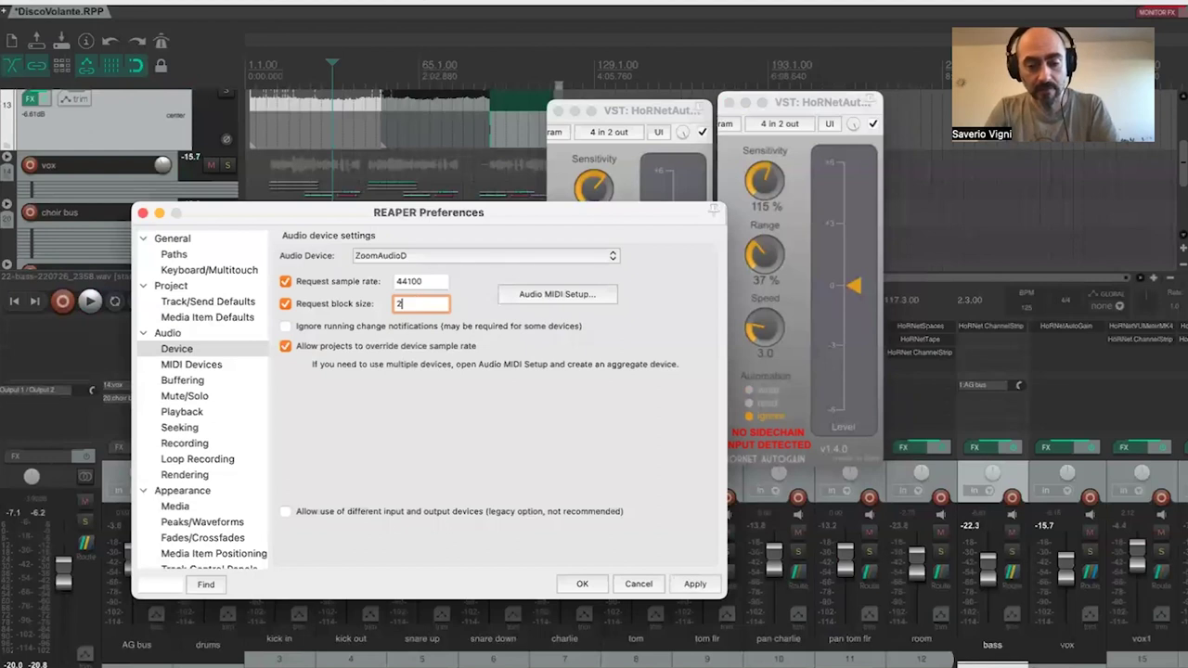
text(048)
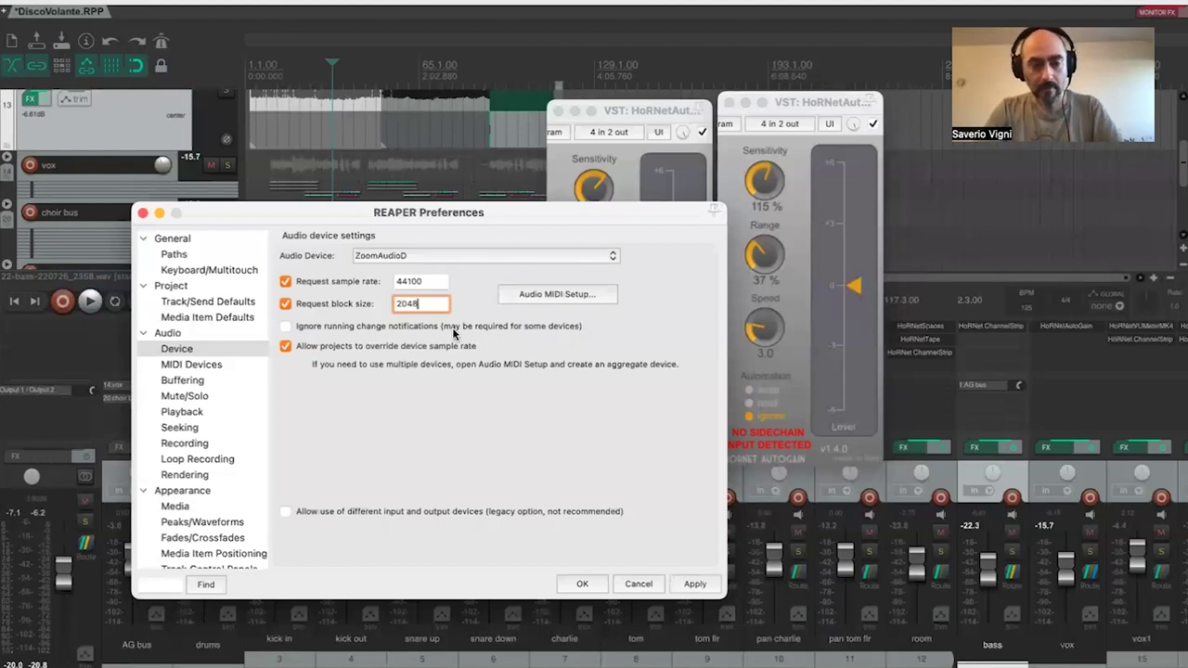
click(677, 584)
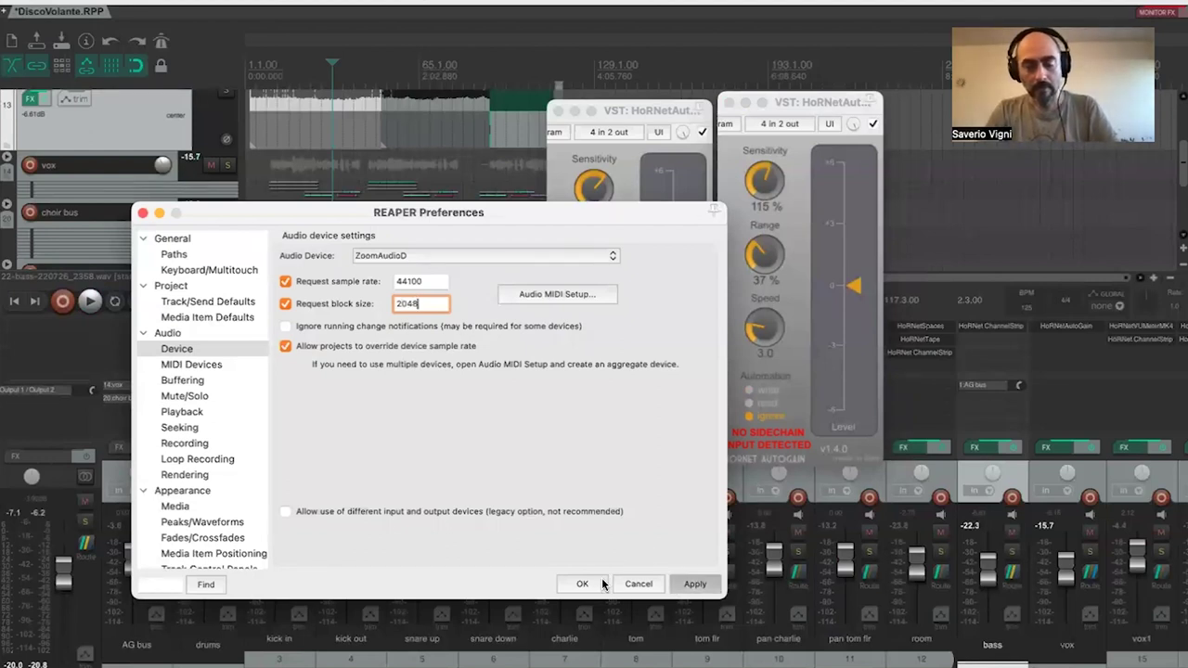
click(594, 584)
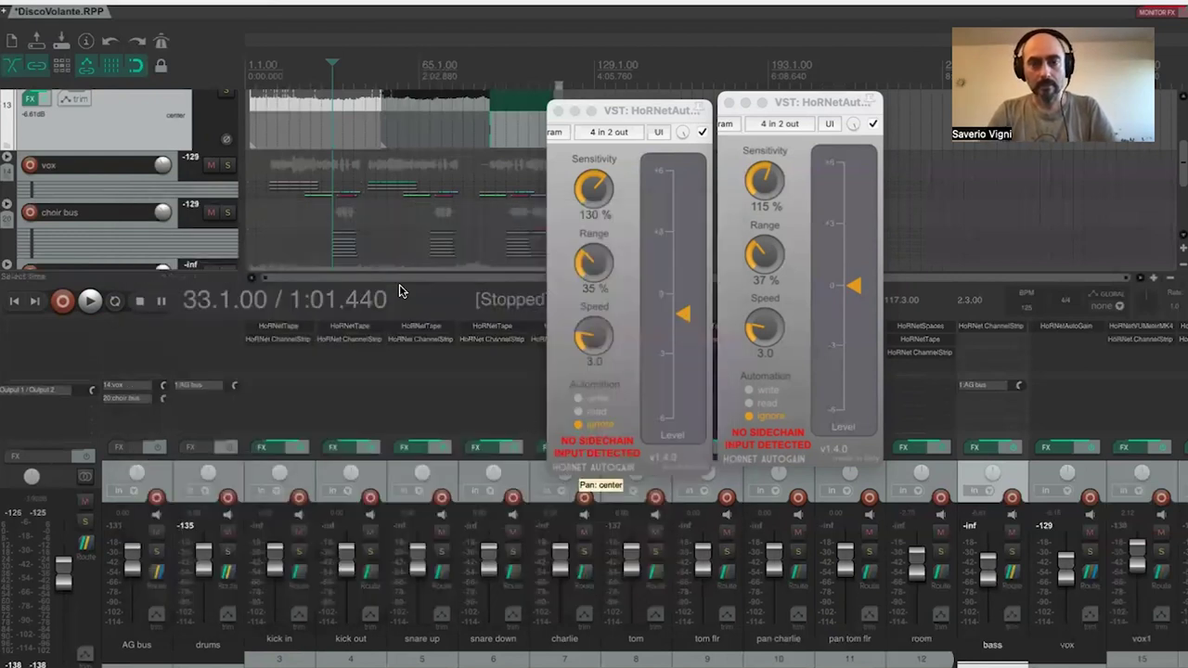
- Audition the section from measure 33 and raise the vox folder's fader to -4.47 dB by ear
key(space)
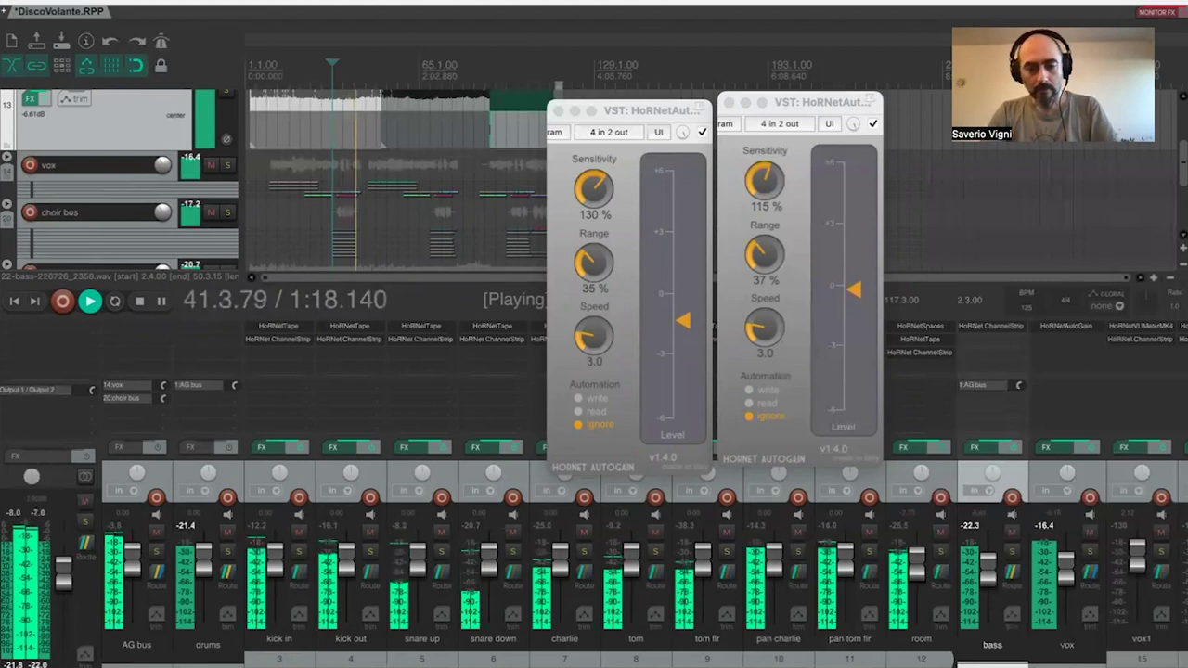
scroll(594, 557, right, 2)
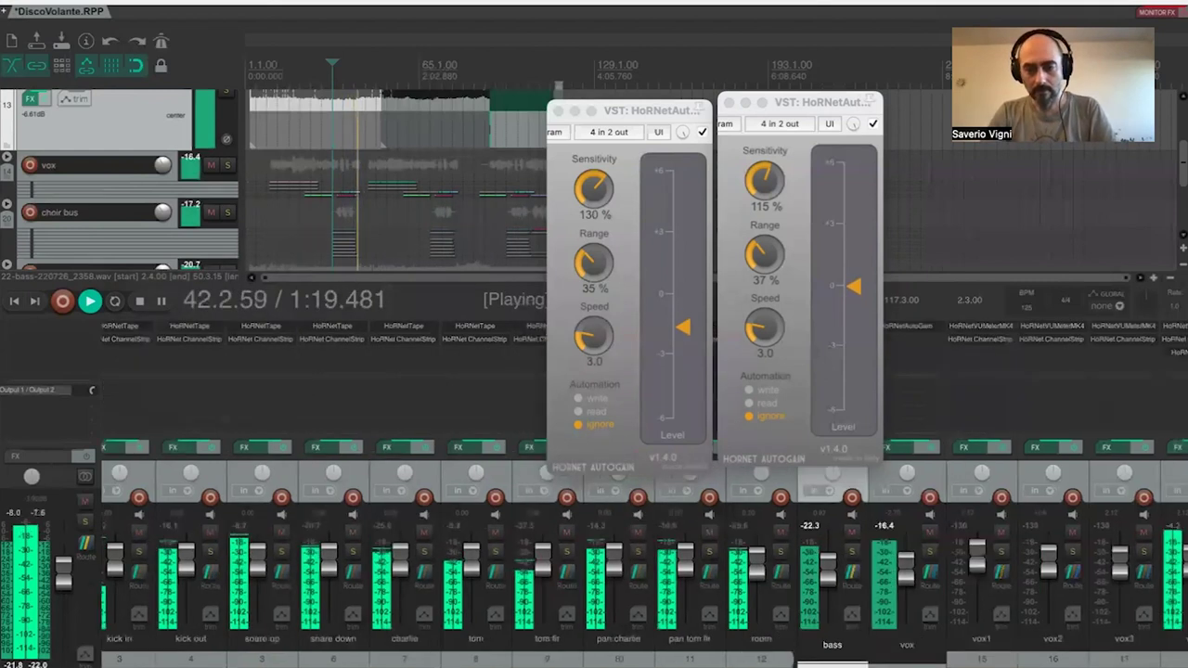
scroll(594, 557, right, 1)
key(space)
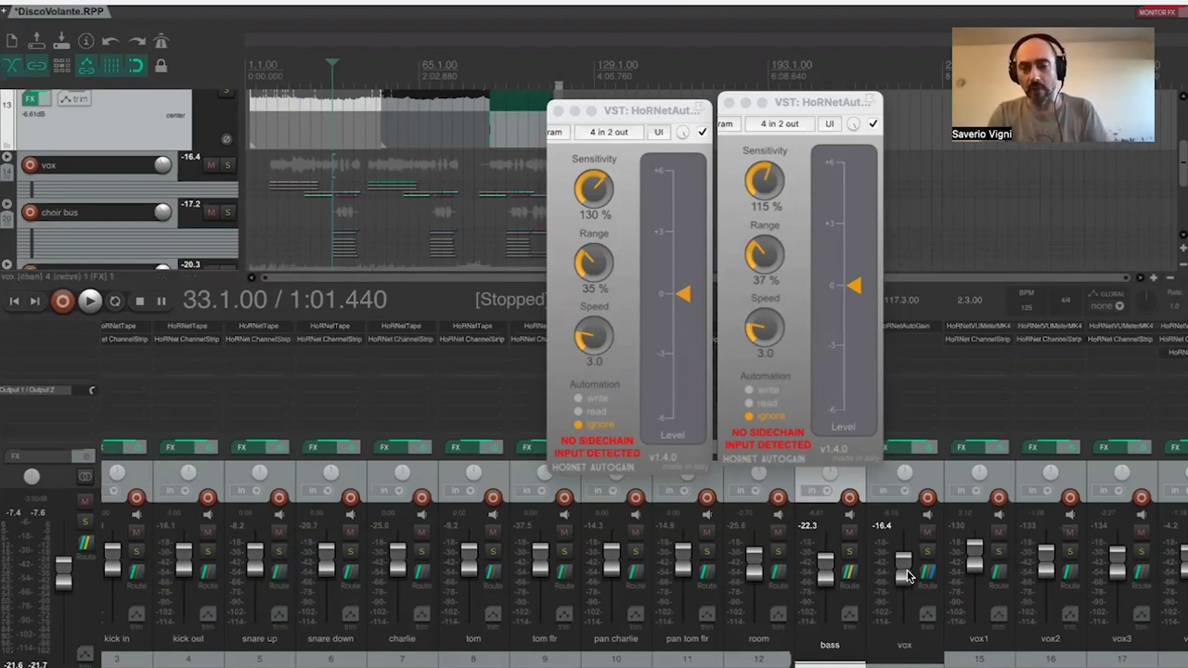
key(space)
mouse_move(908, 576)
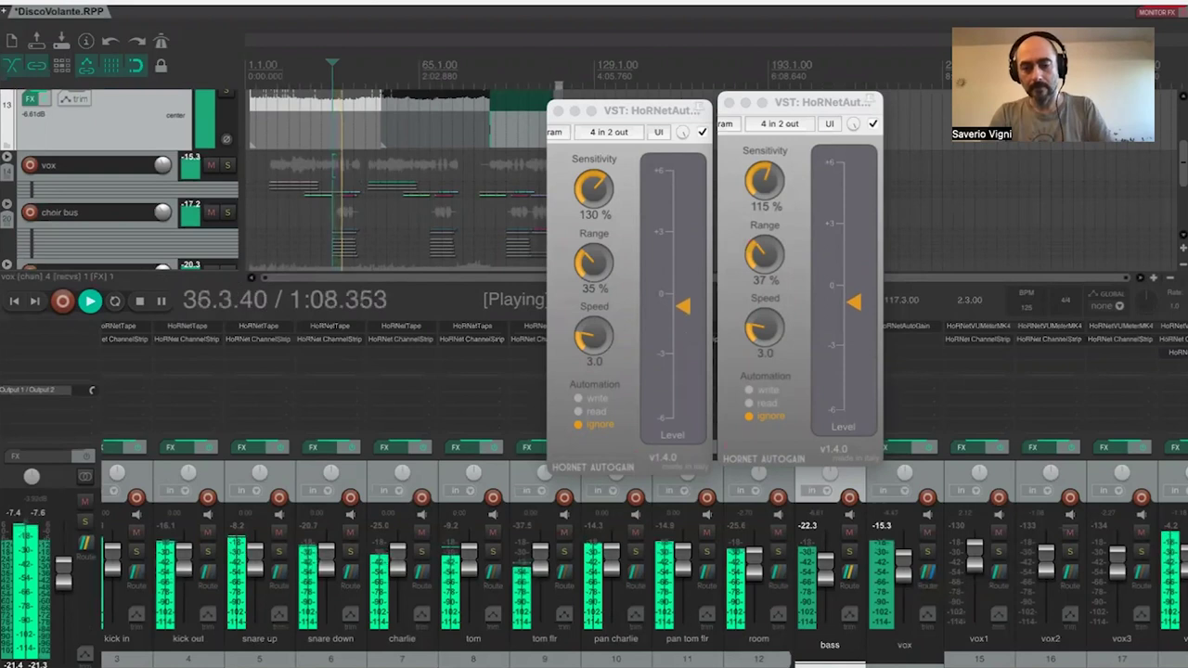
- Balance the choir bus fader by ear against the mix during playback, and stop playback
scroll(594, 557, right, 3)
scroll(975, 552, right, 3)
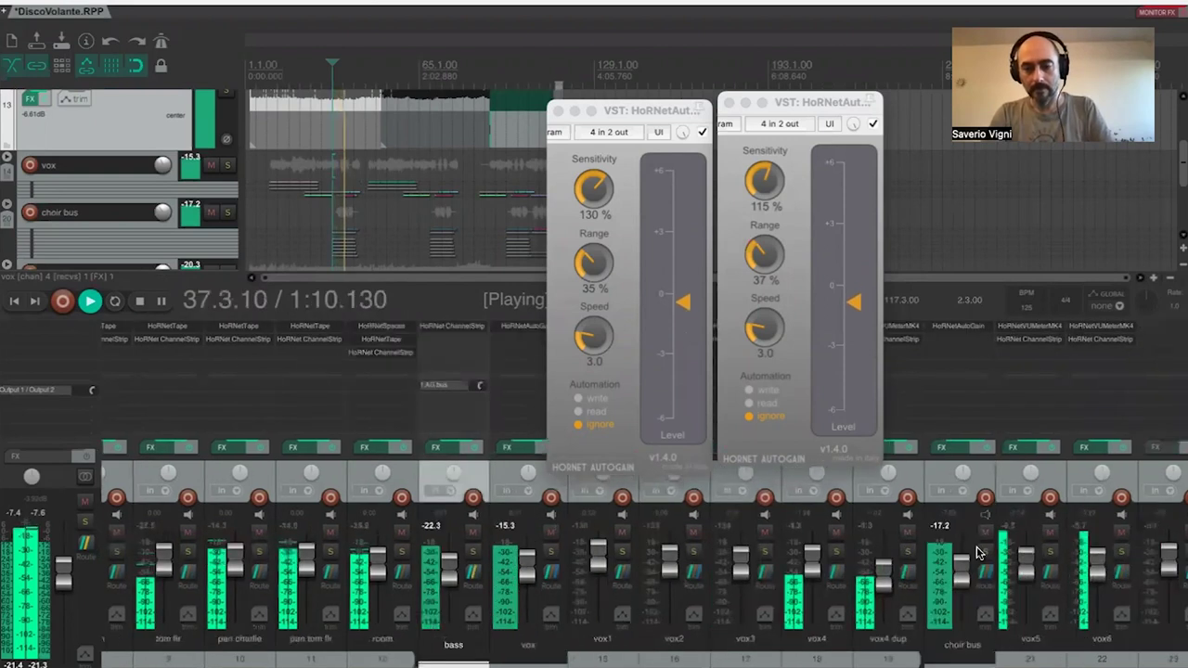
mouse_move(965, 574)
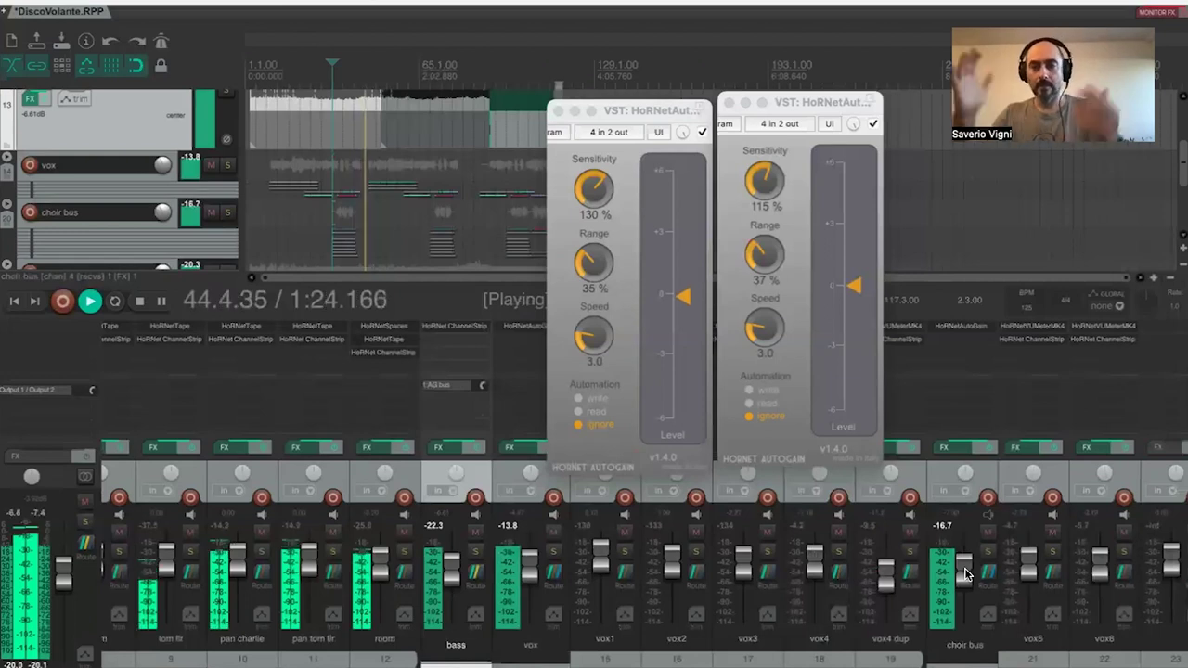
key(space)
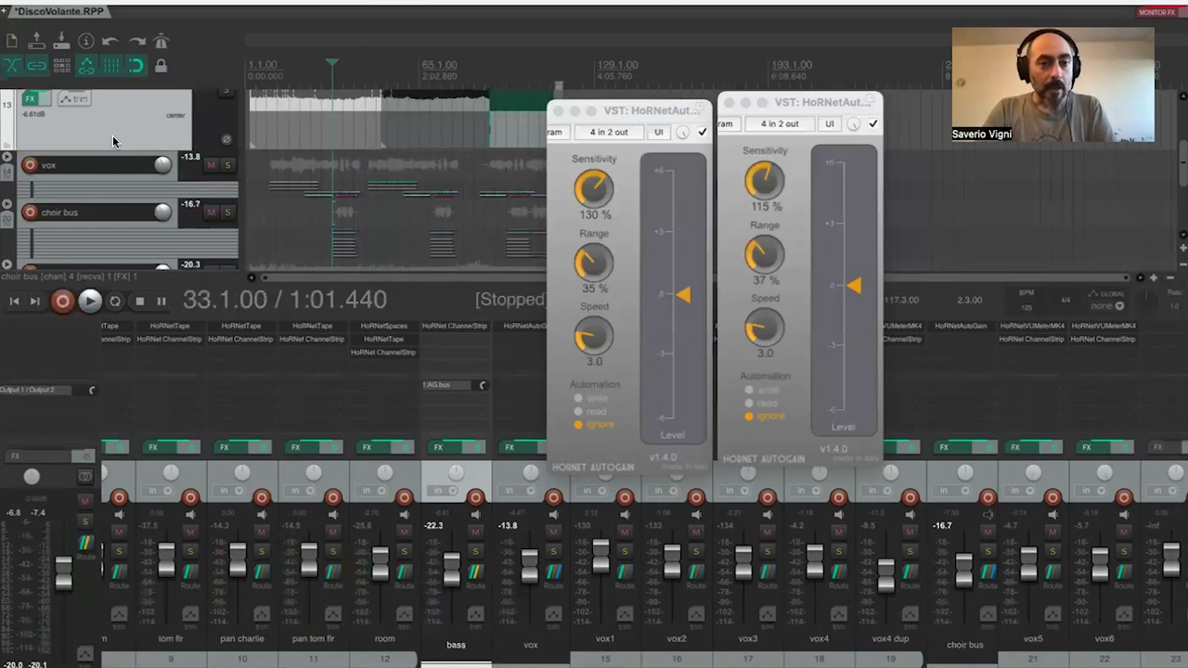
- Enlarge the vox folder track and open its list of envelopes, including the HoRNetAutoGain parameters
scroll(112, 135, up, 3)
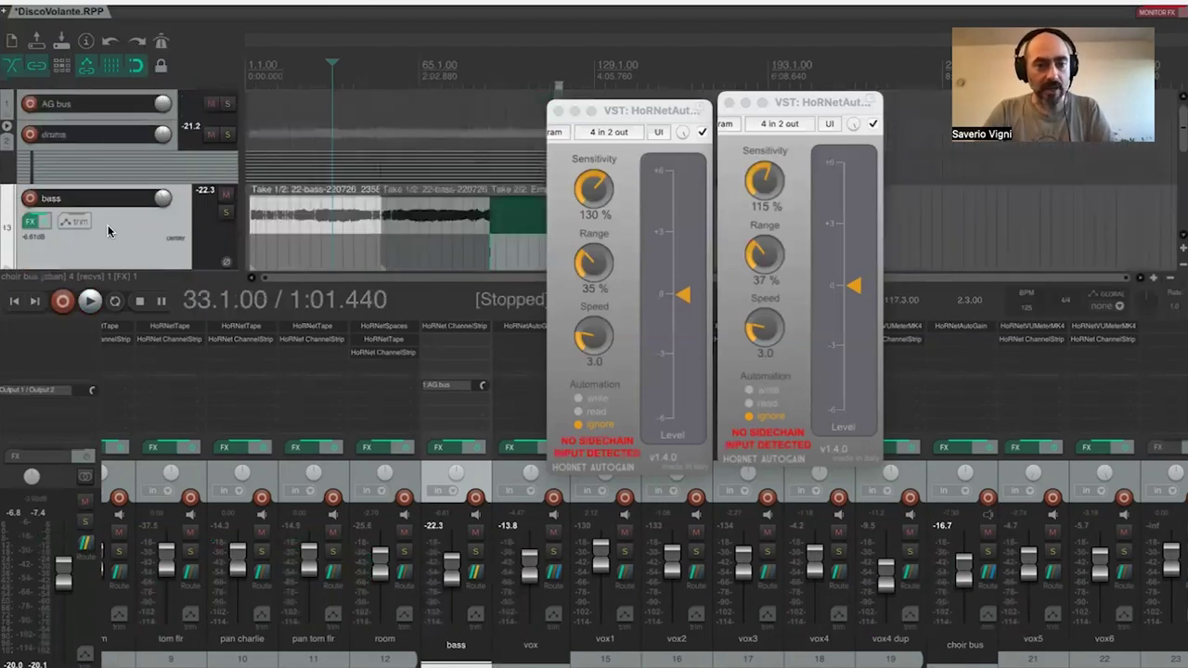
scroll(108, 226, down, 3)
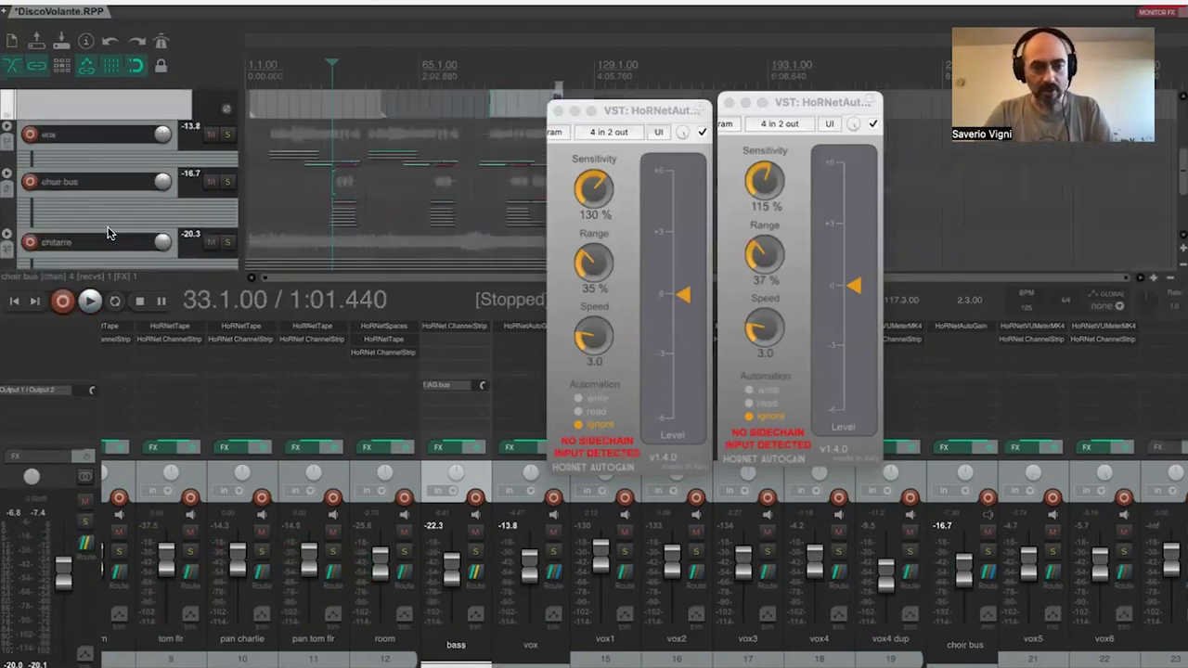
scroll(107, 232, down, 2)
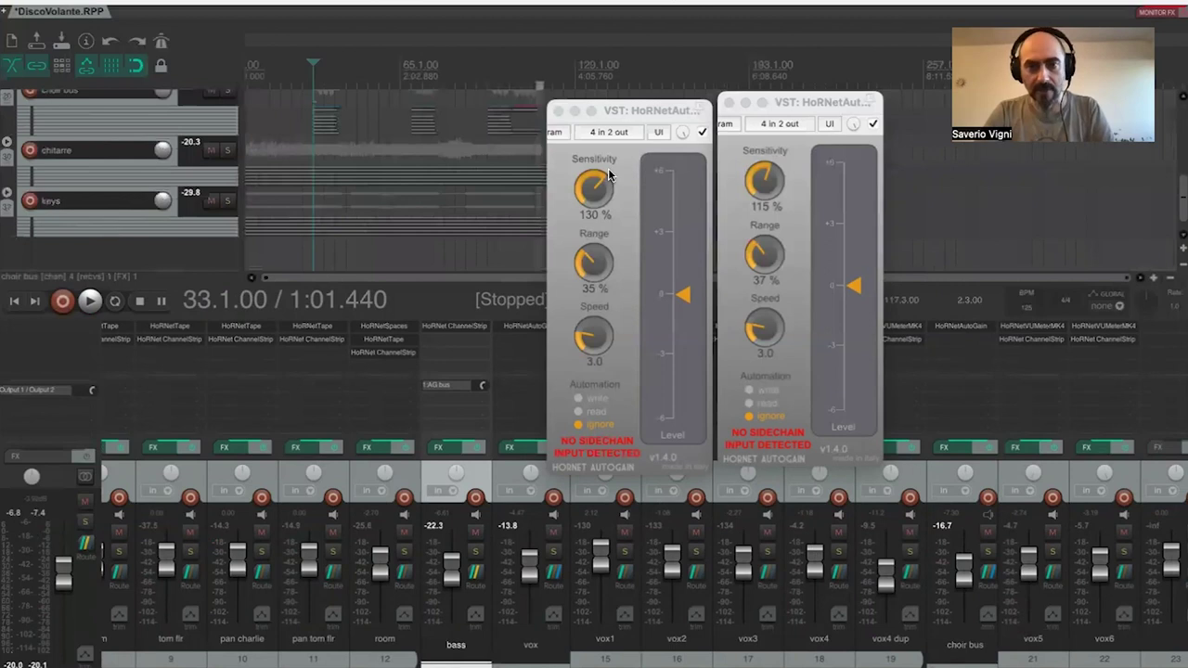
click(656, 112)
drag(647, 96, 639, 82)
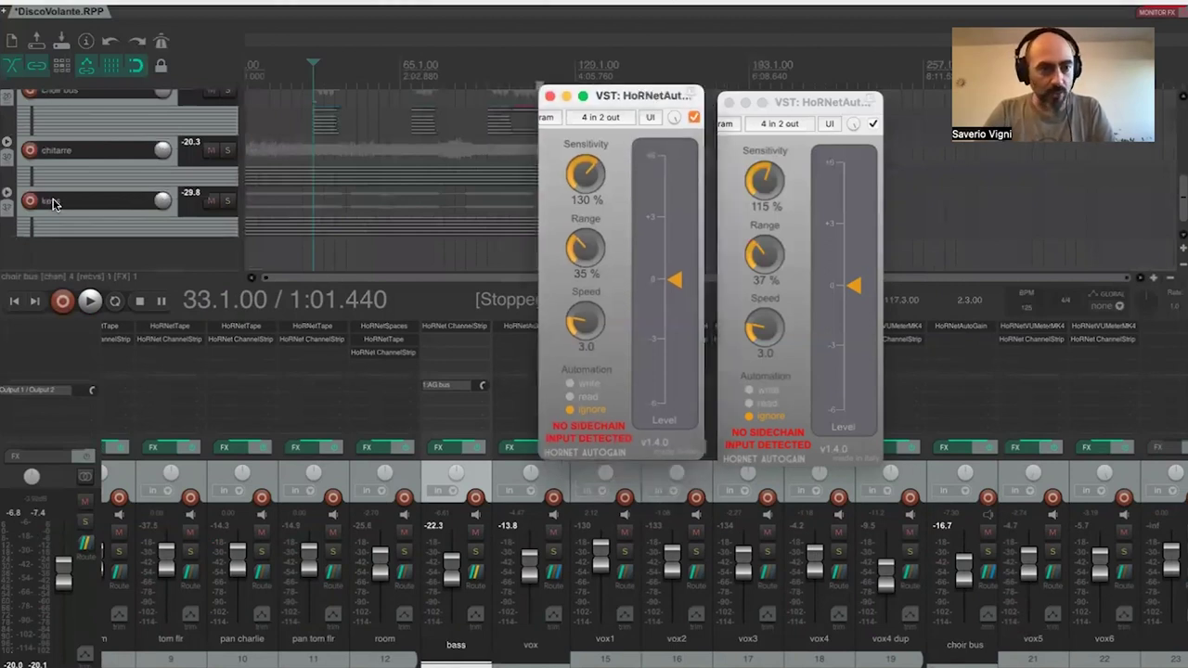
scroll(26, 183, up, 2)
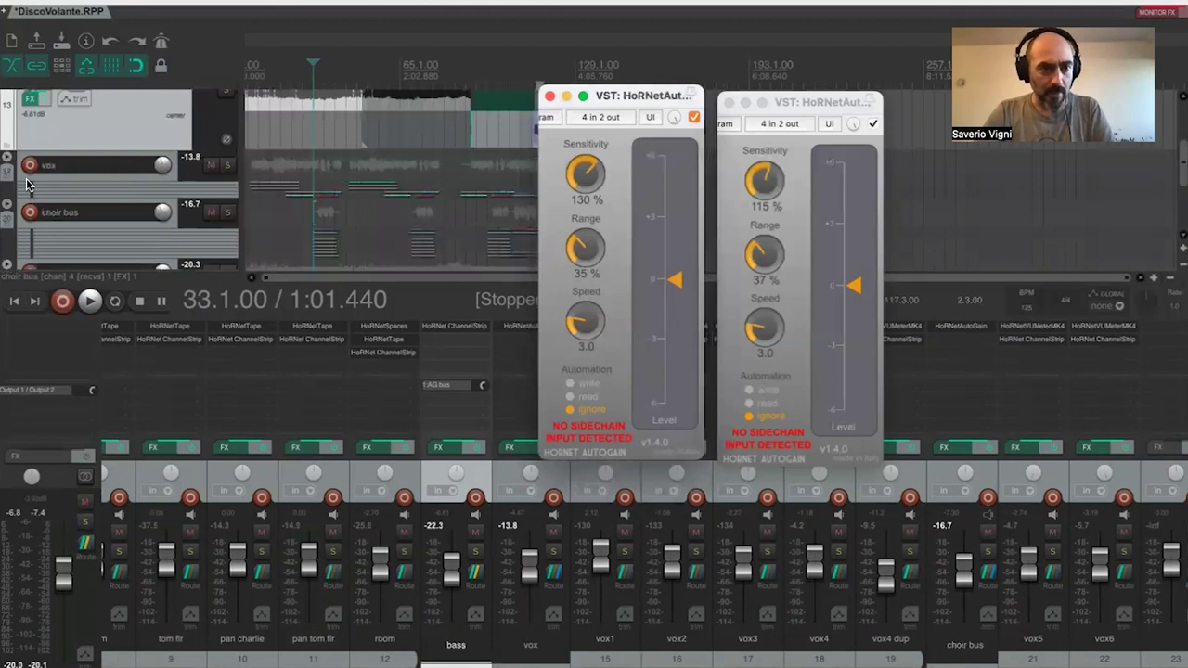
drag(41, 186, 41, 220)
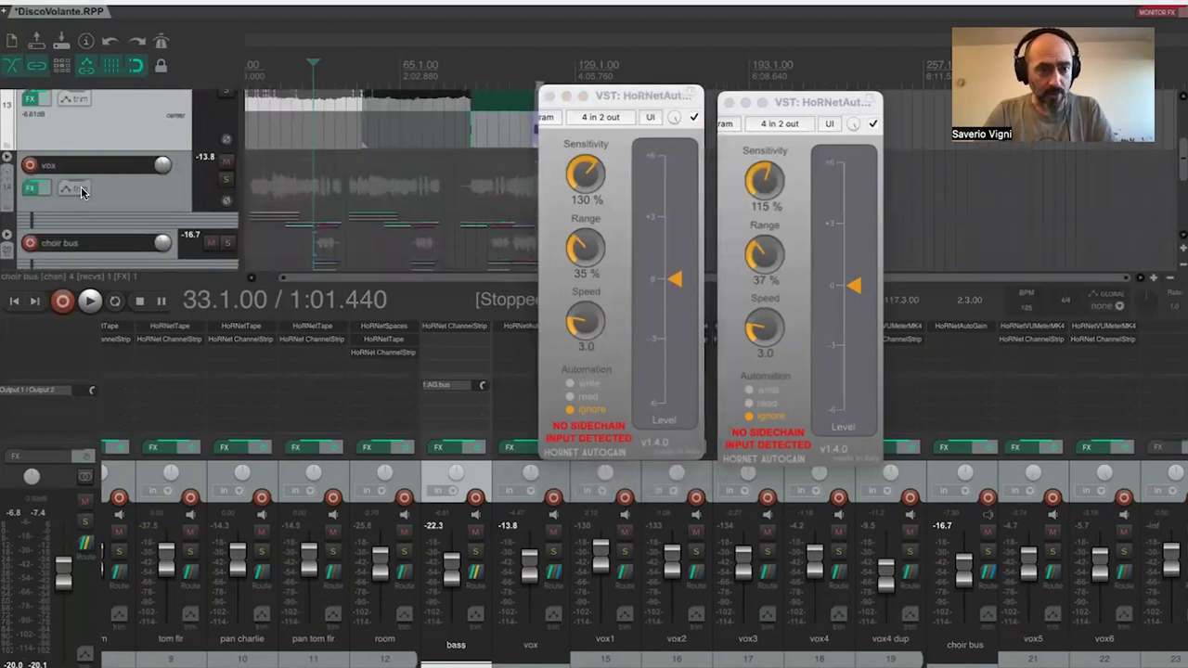
click(82, 190)
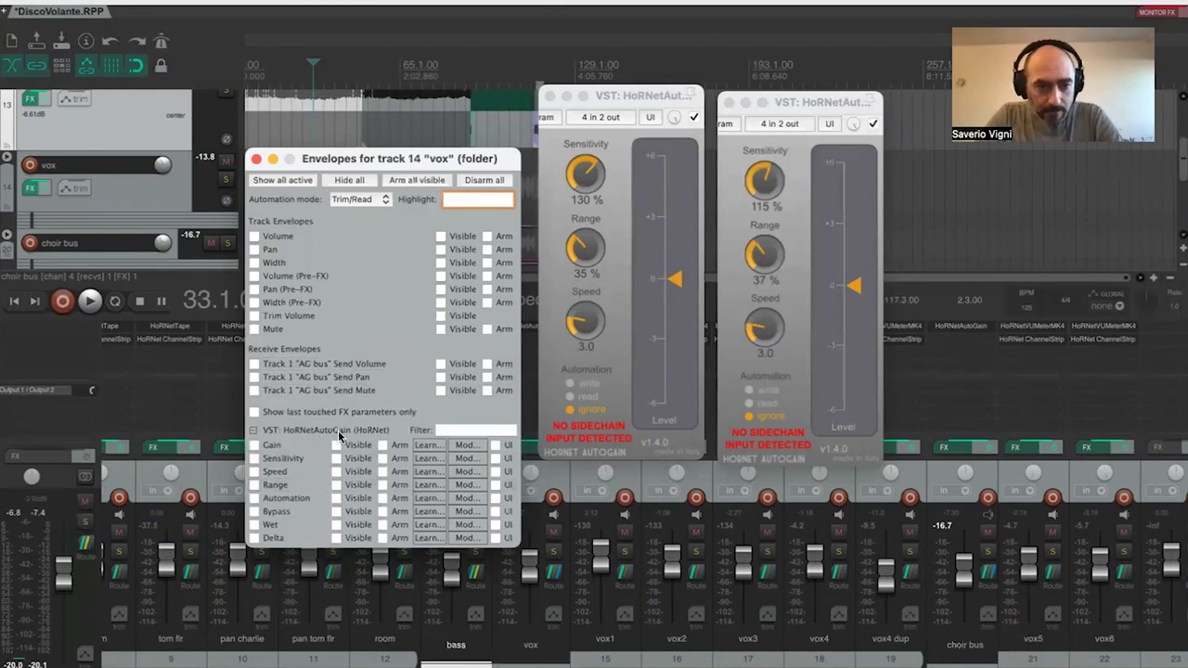
- Show the HoRNetAutoGain Gain envelope on the vox folder and close its envelope list
click(260, 449)
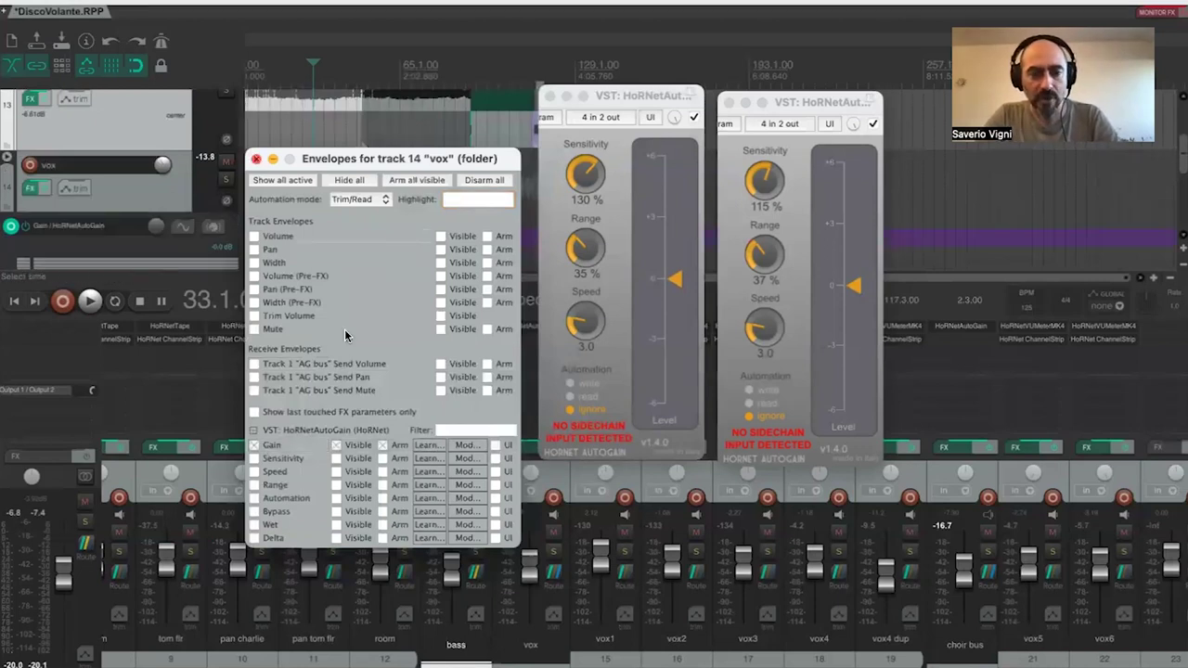
key(Escape)
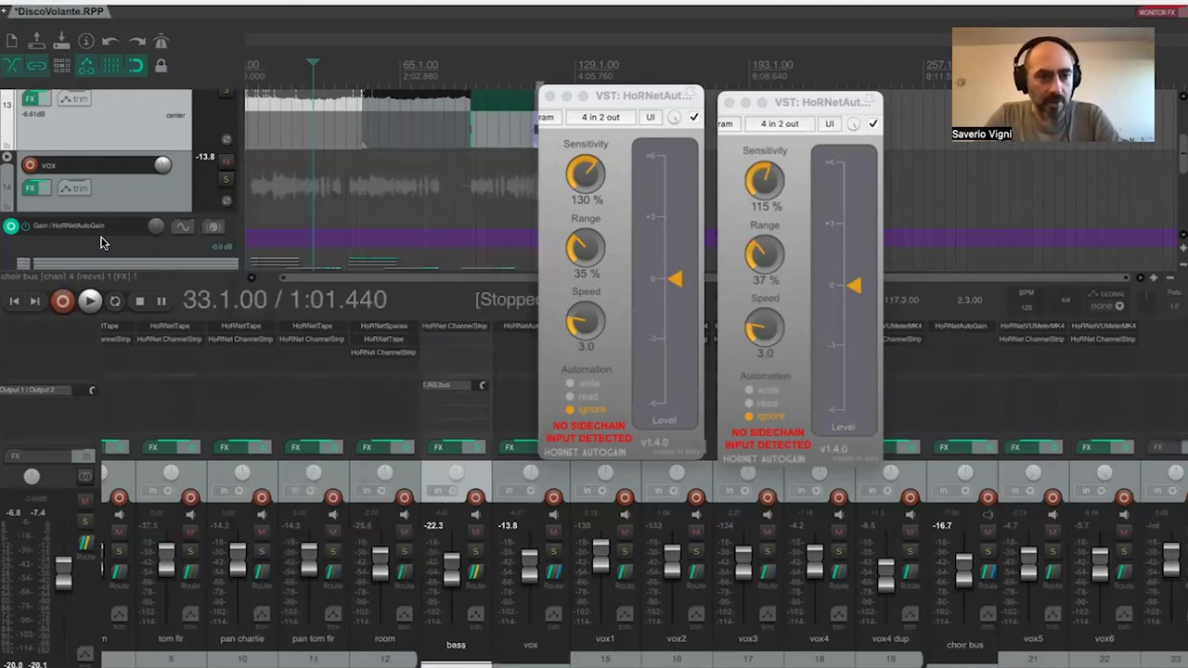
scroll(95, 216, down, 1)
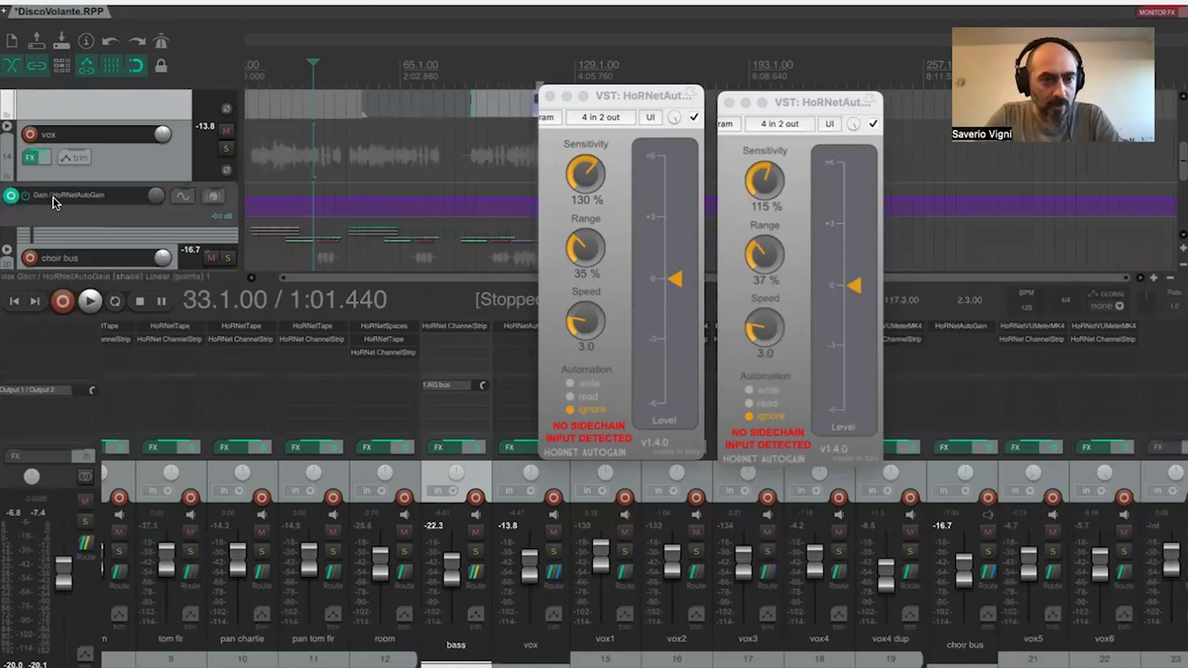
- Set the vox folder's automation mode to Write and its HoRNetAutoGain's automation to write
right_click(84, 198)
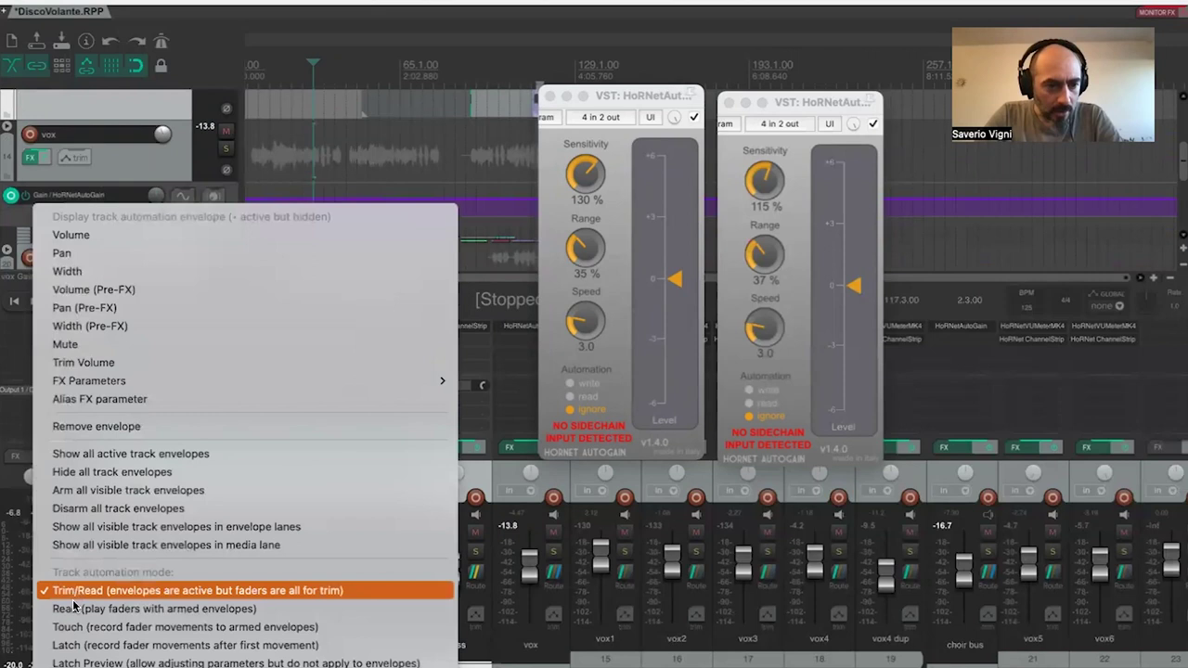
click(93, 663)
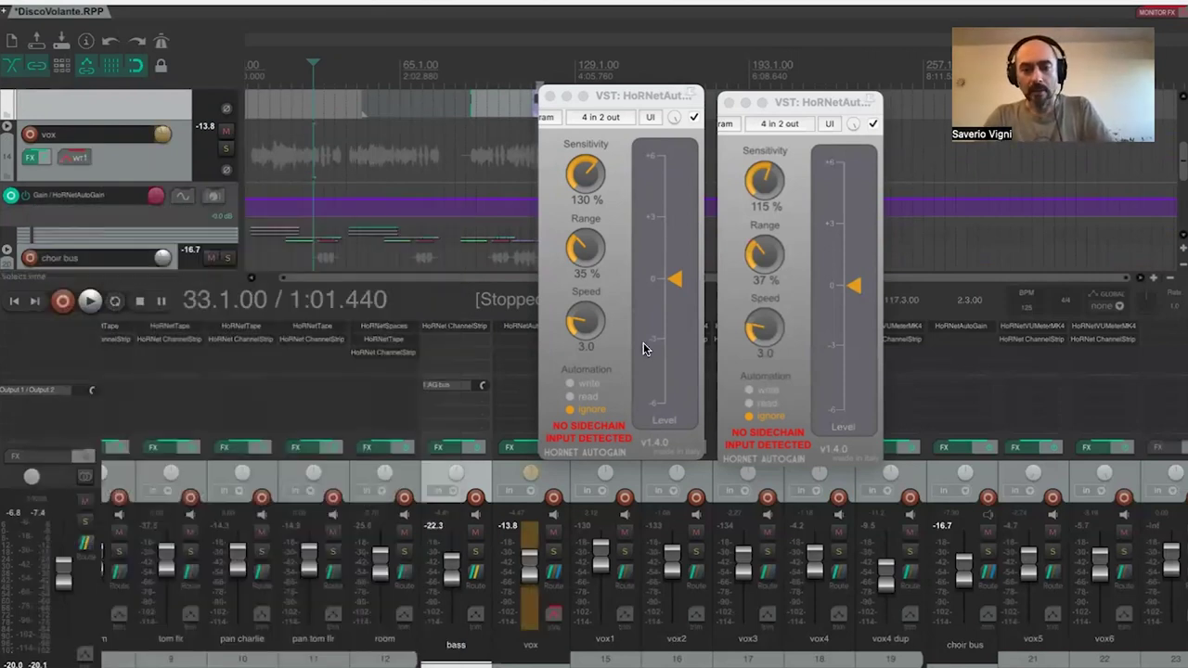
click(570, 384)
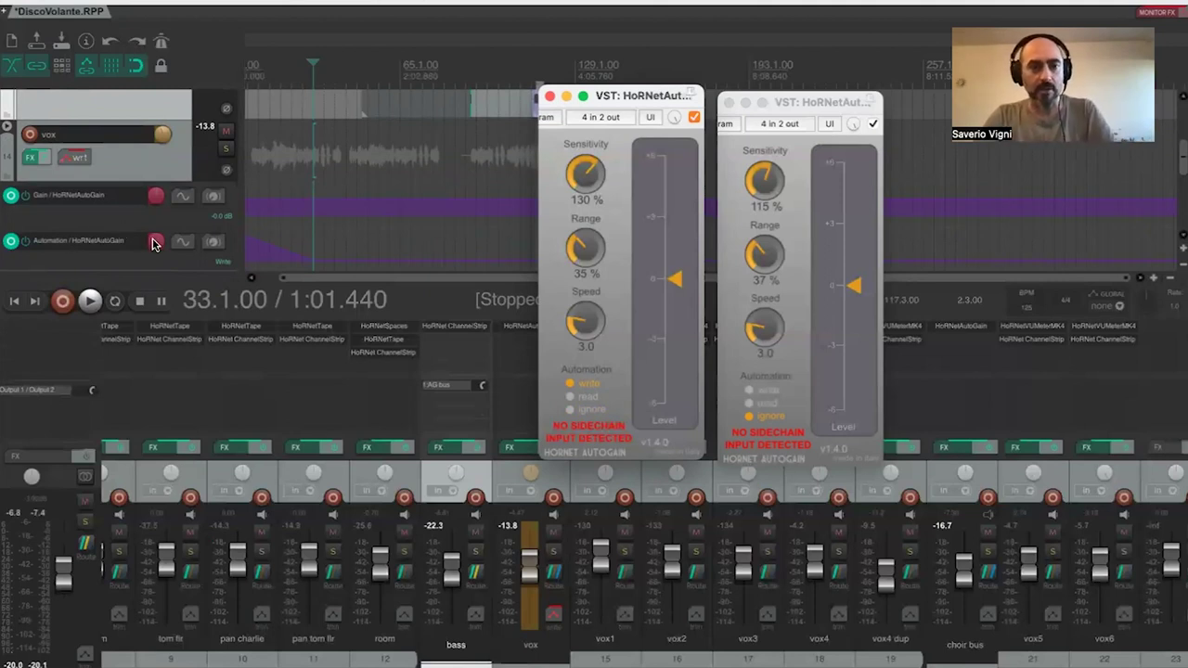
- Play from measure 33 to about measure 43 to record the vox gain automation, enlarging the Gain lane, and stop playback
key(space)
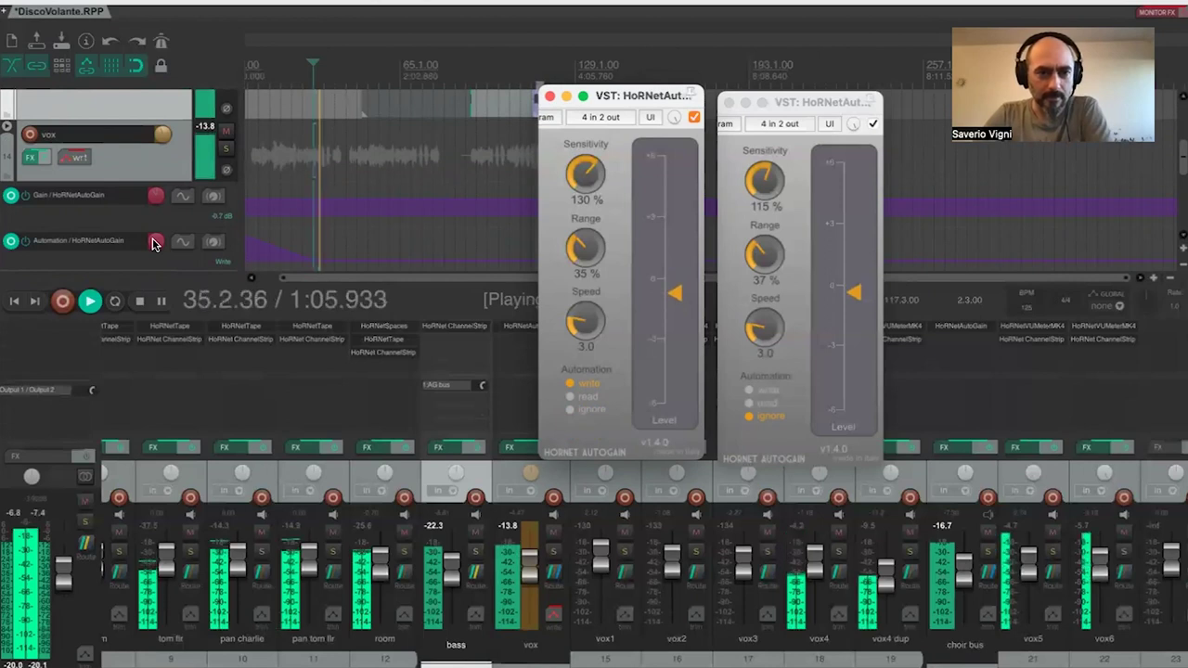
scroll(309, 194, up, 3)
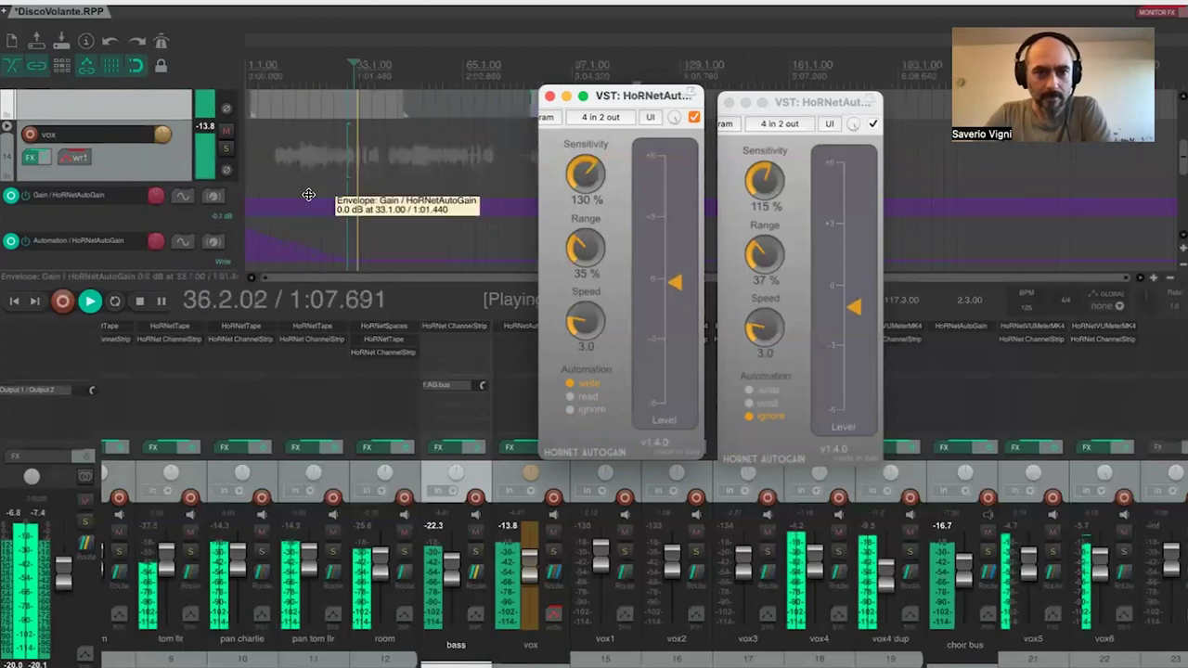
scroll(428, 201, up, 2)
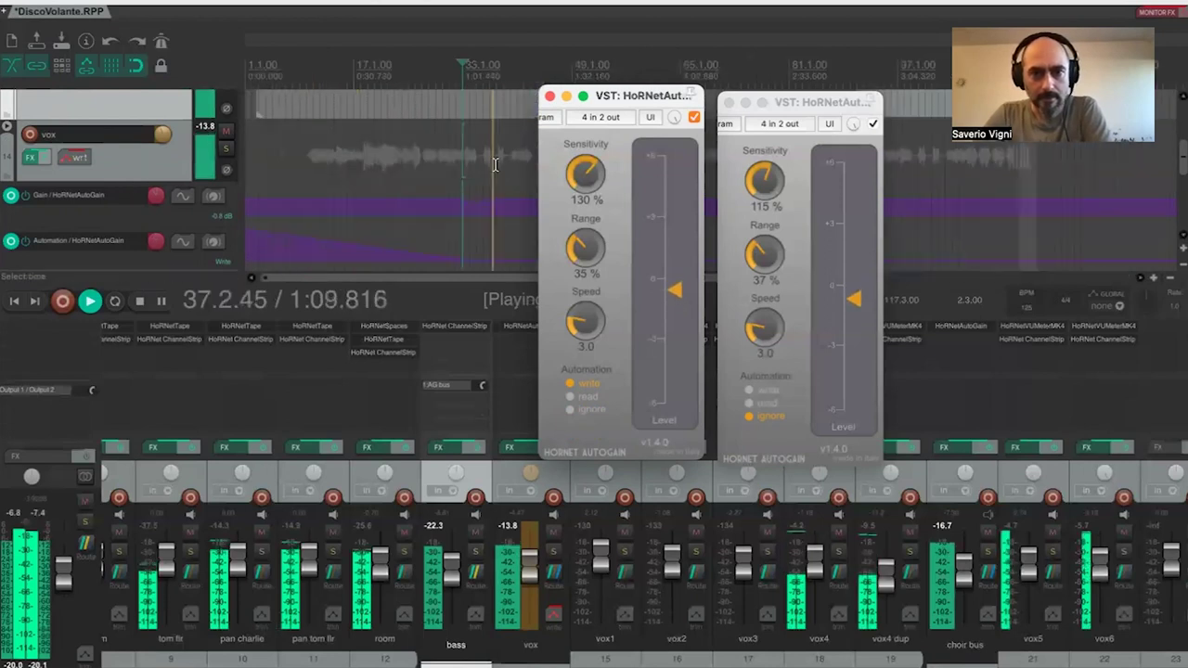
drag(167, 224, 165, 263)
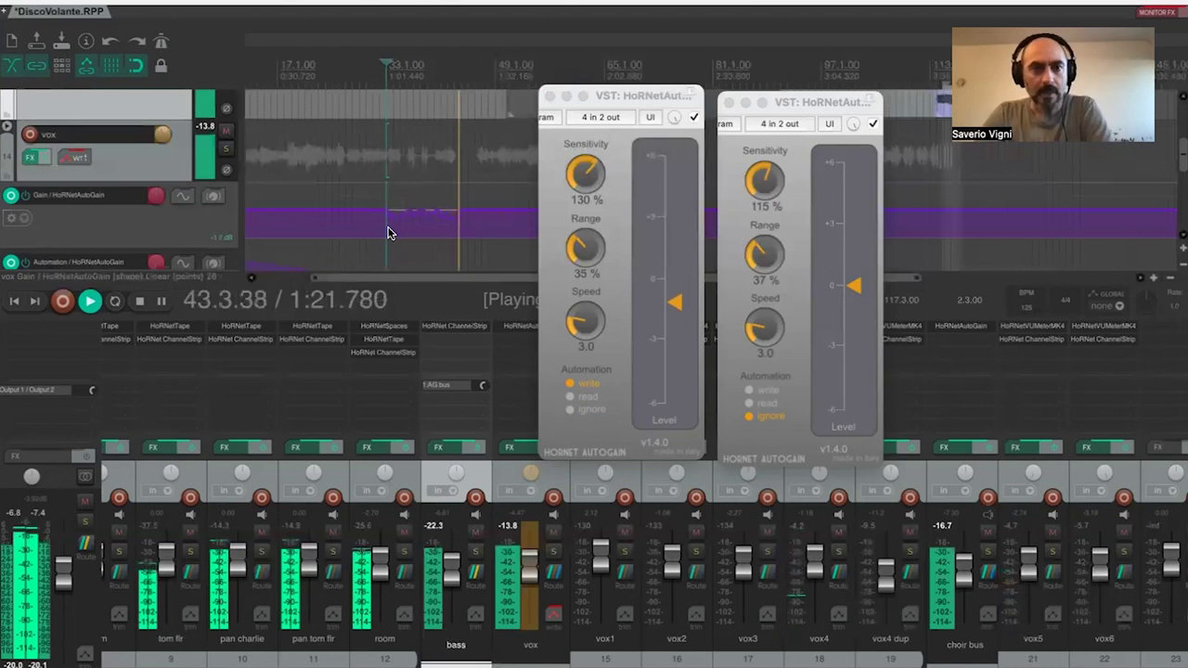
key(space)
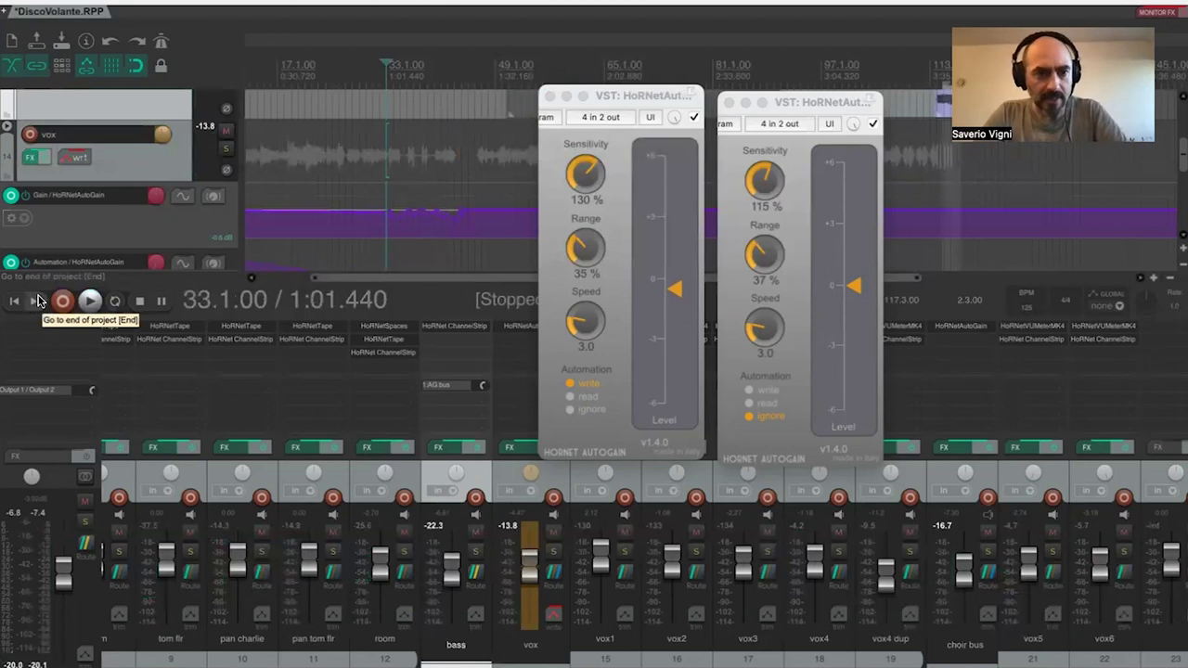
- Hide the mixer, select a time range over the recorded gain dips, and place the edit cursor just before measure 33
key(ctrl+m)
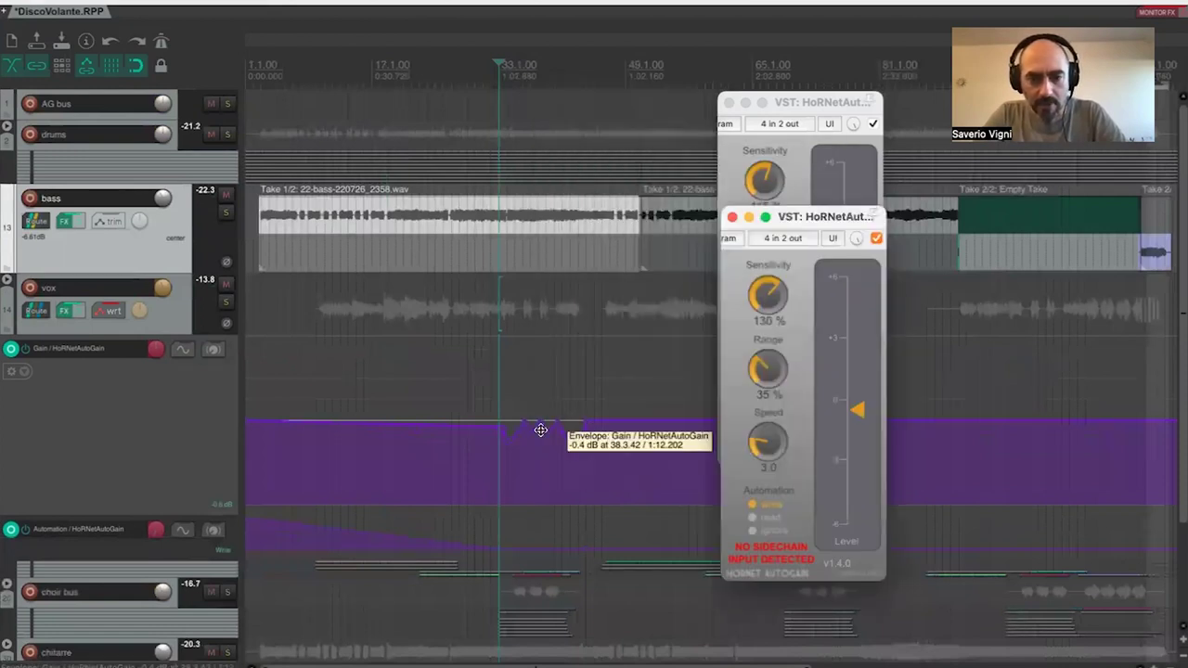
scroll(541, 430, up, 2)
scroll(628, 83, down, 1)
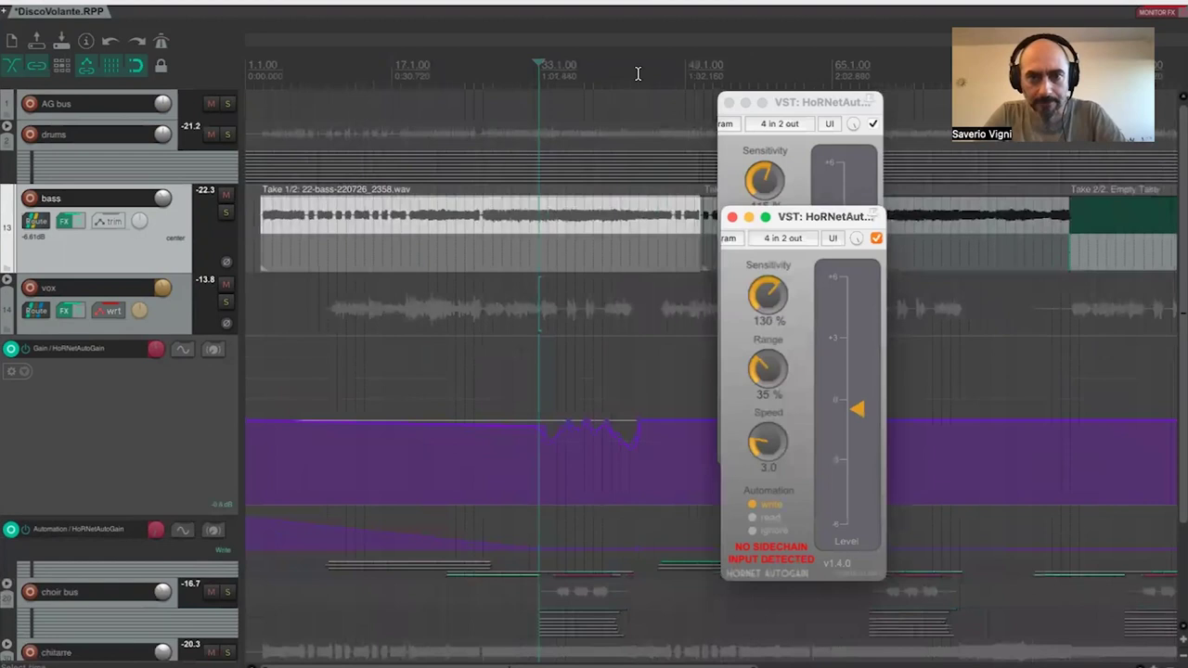
drag(593, 90, 638, 90)
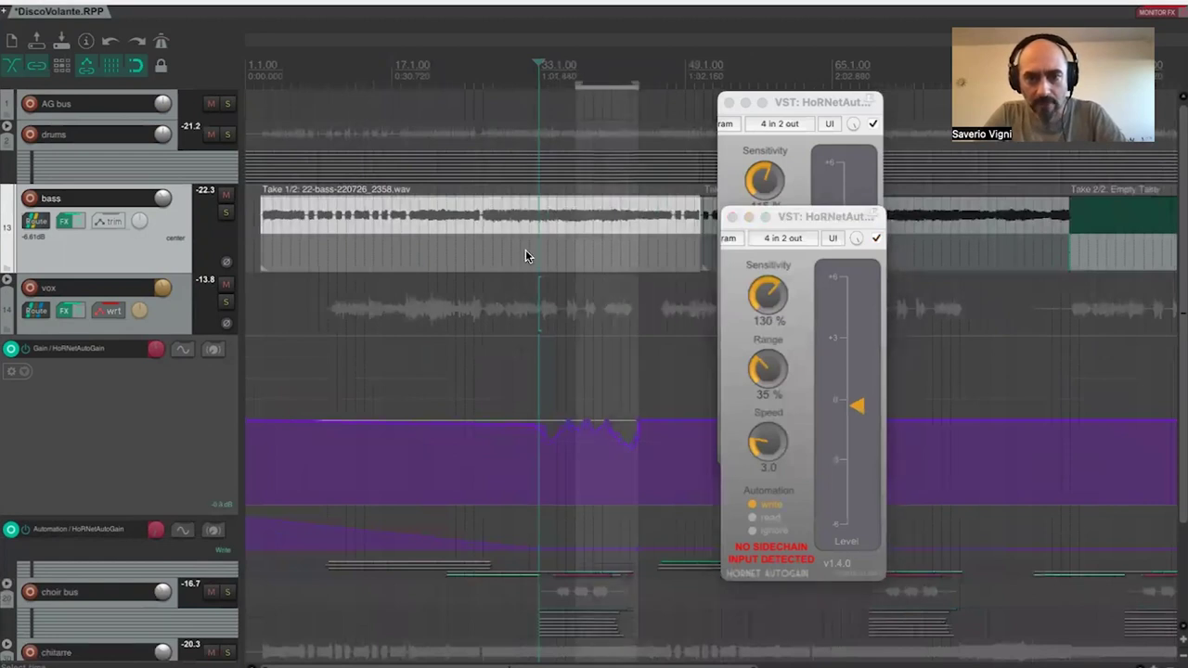
click(531, 435)
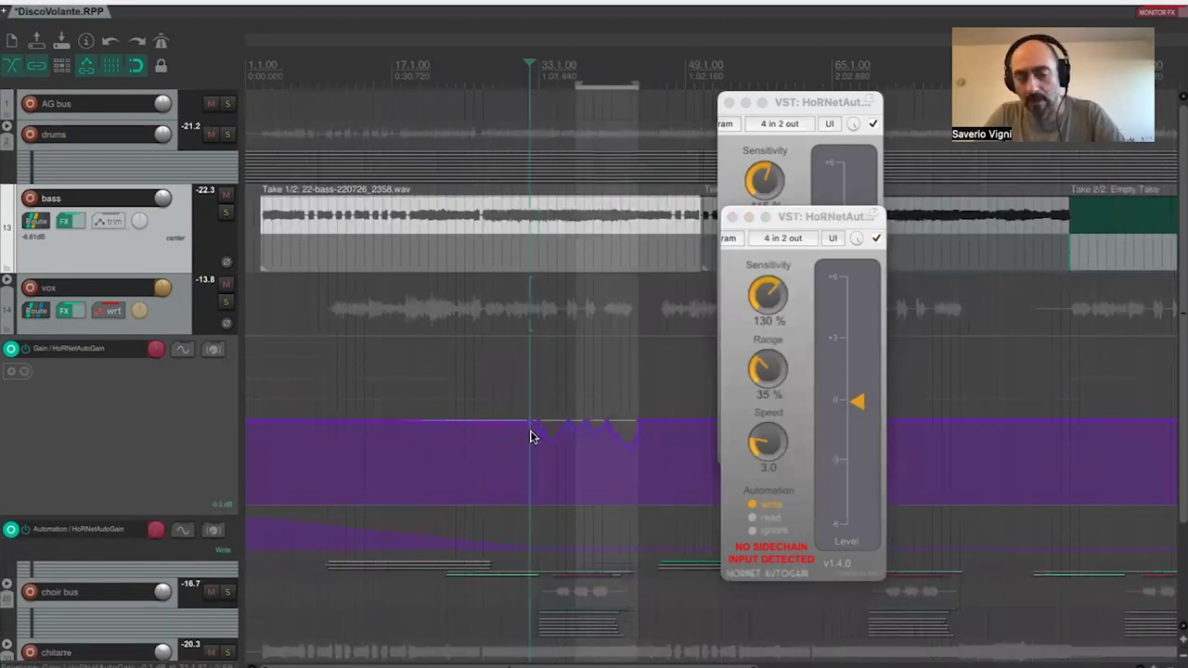
- Switch the vox HoRNetAutoGain's automation to read and the vox folder's automation mode to Trim/Read
click(751, 517)
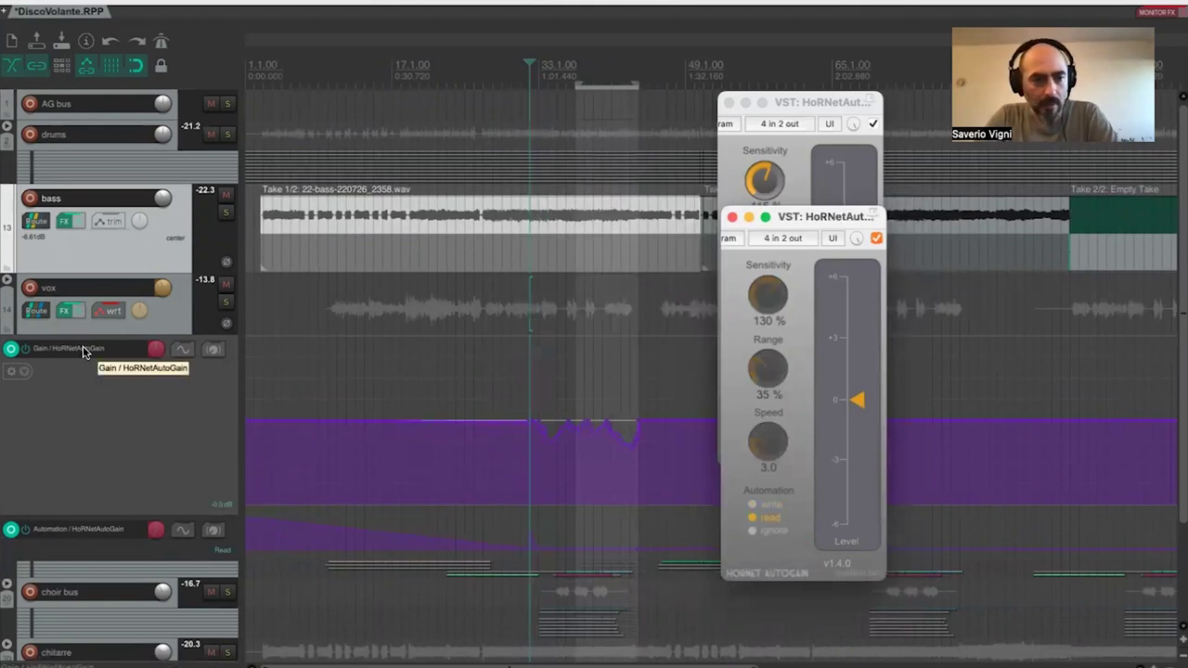
right_click(54, 355)
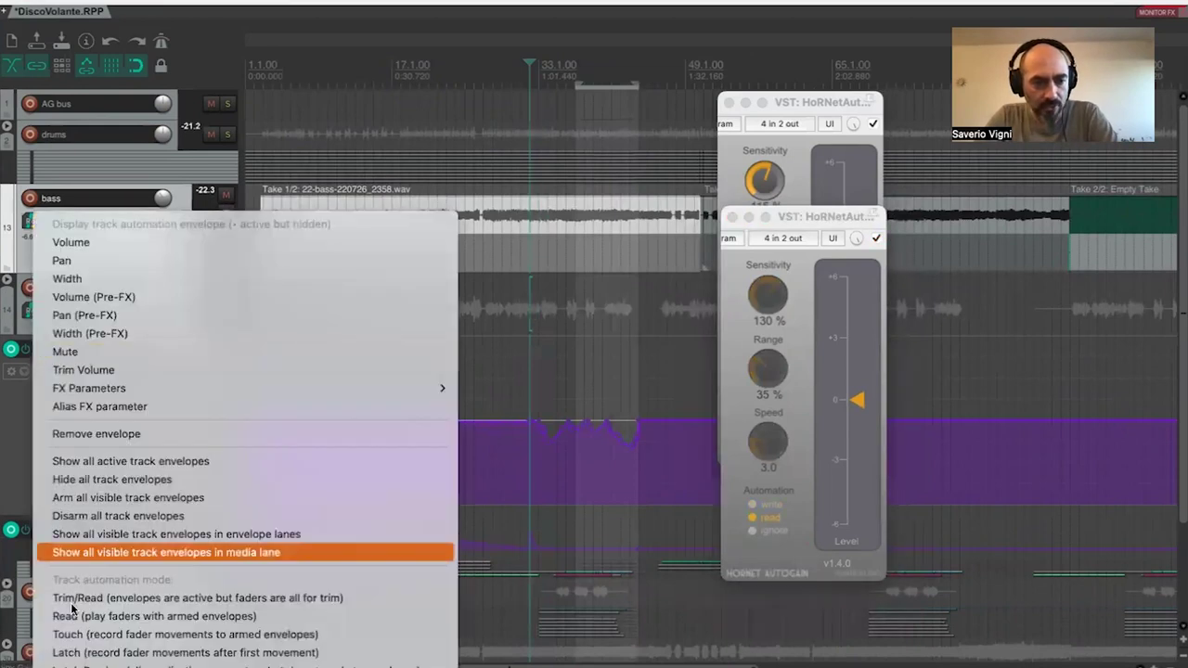
click(235, 511)
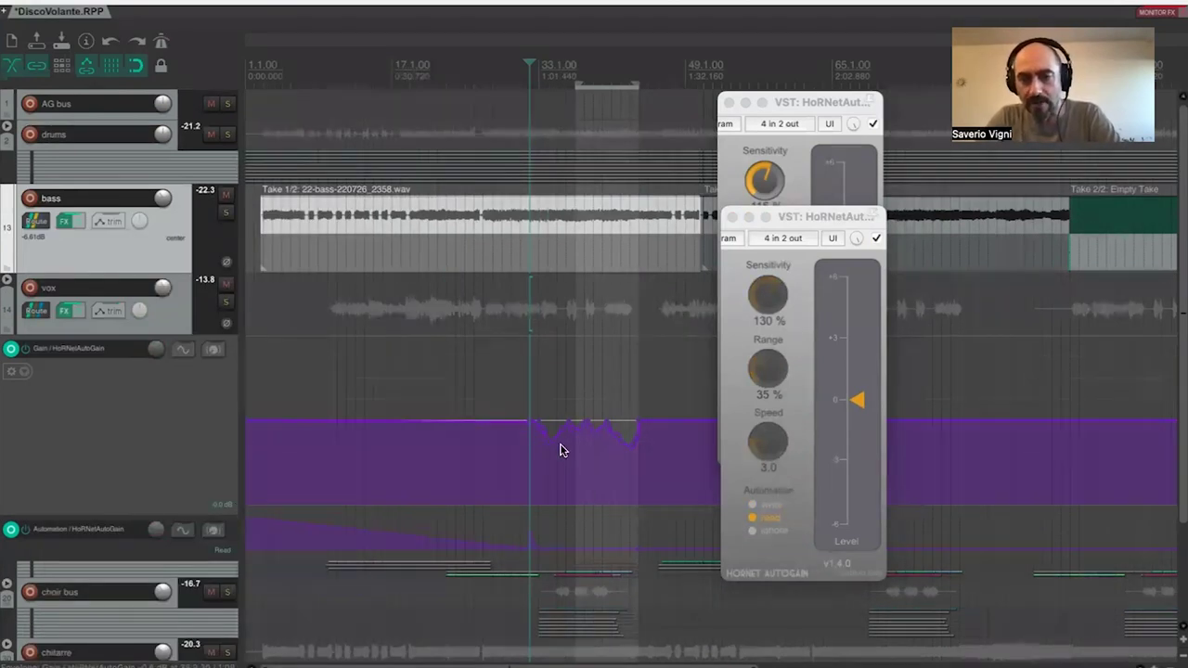
- Audition the recorded gain automation, move the plug-in window aside and set its automation to read again, and stop playback
key(space)
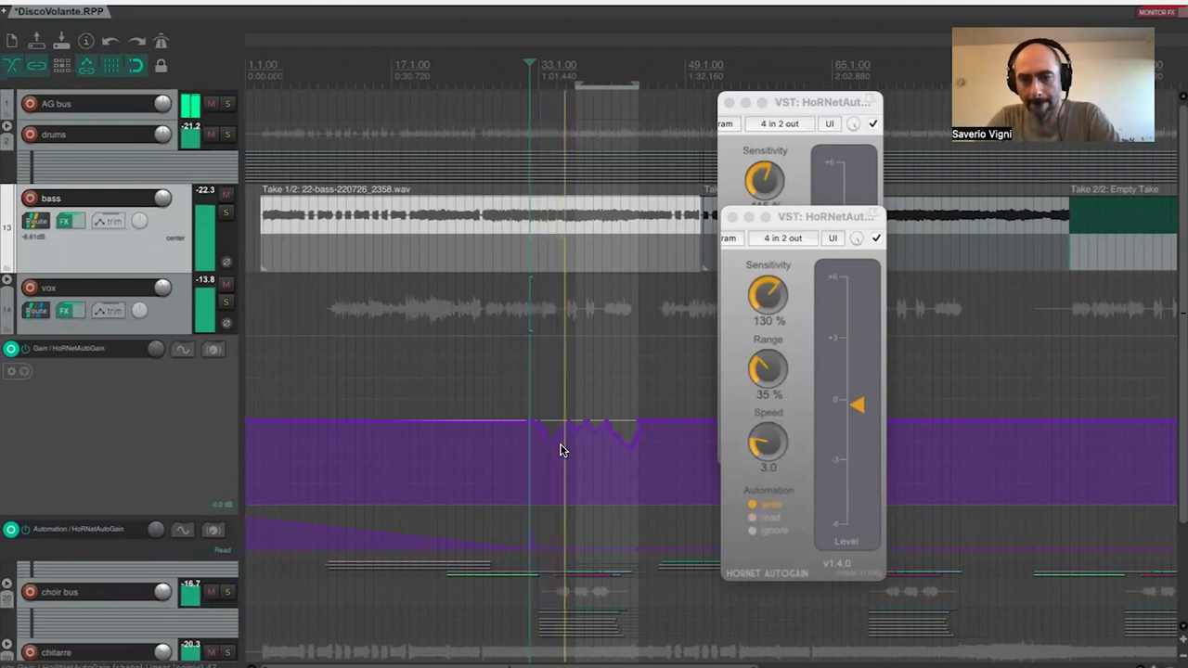
drag(807, 223, 867, 231)
click(802, 529)
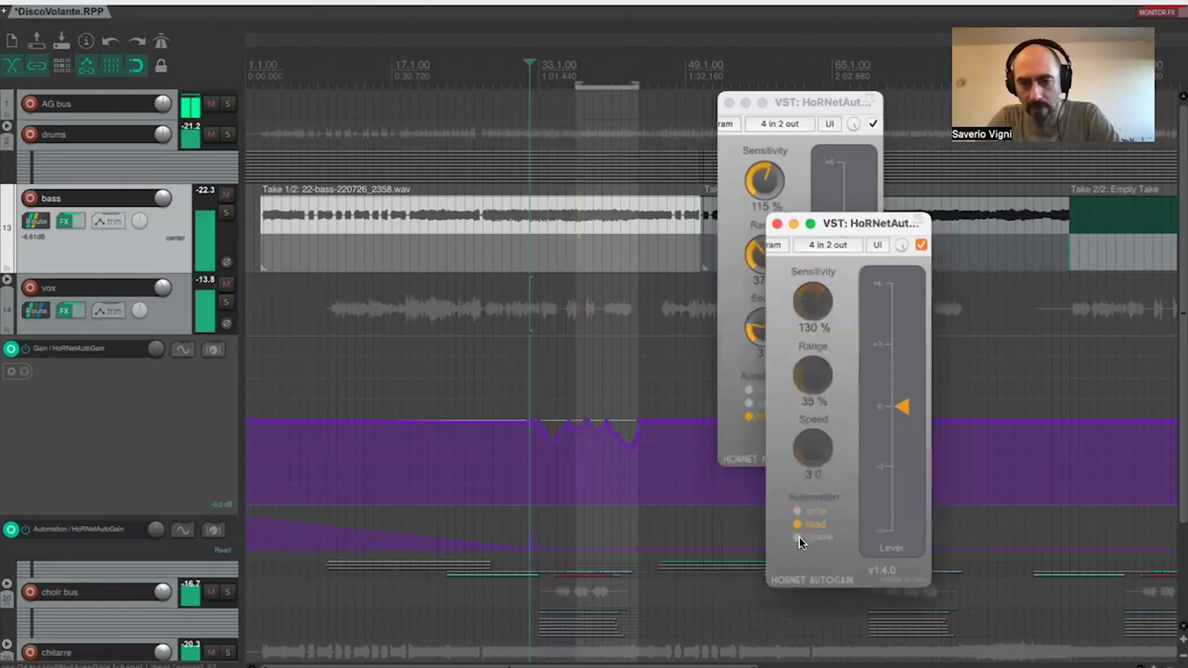
key(space)
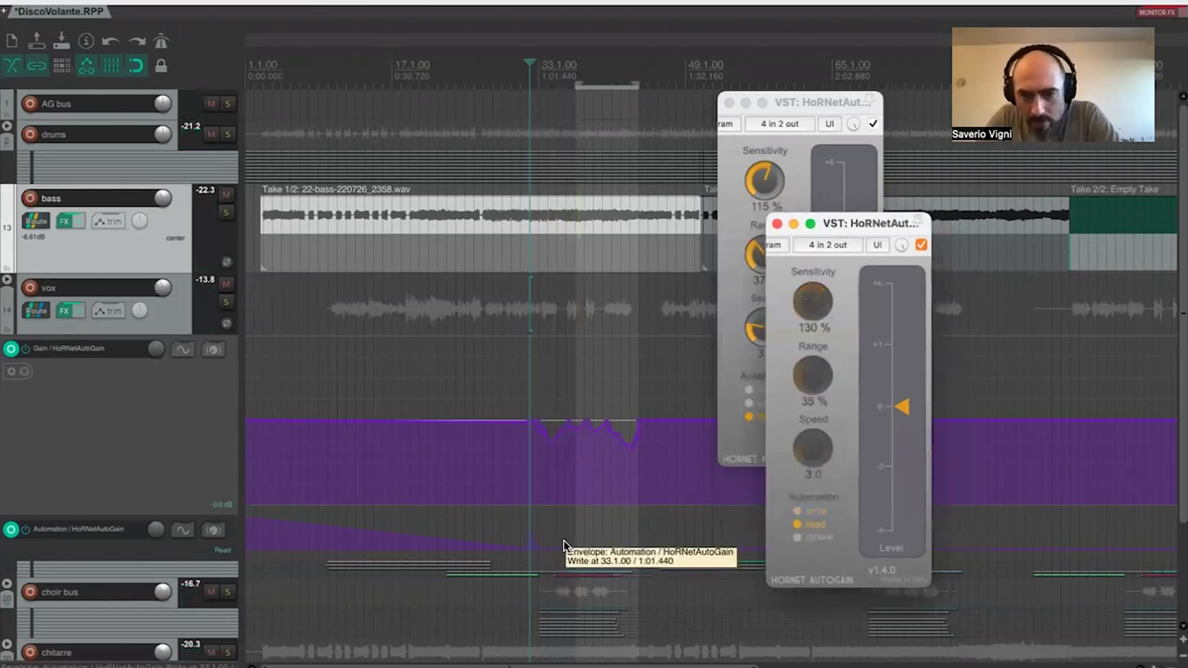
- Edit the points of the vox folder's Automation / HoRNetAutoGain envelope so it holds the Read value from about measure 33 onward
right_click(291, 530)
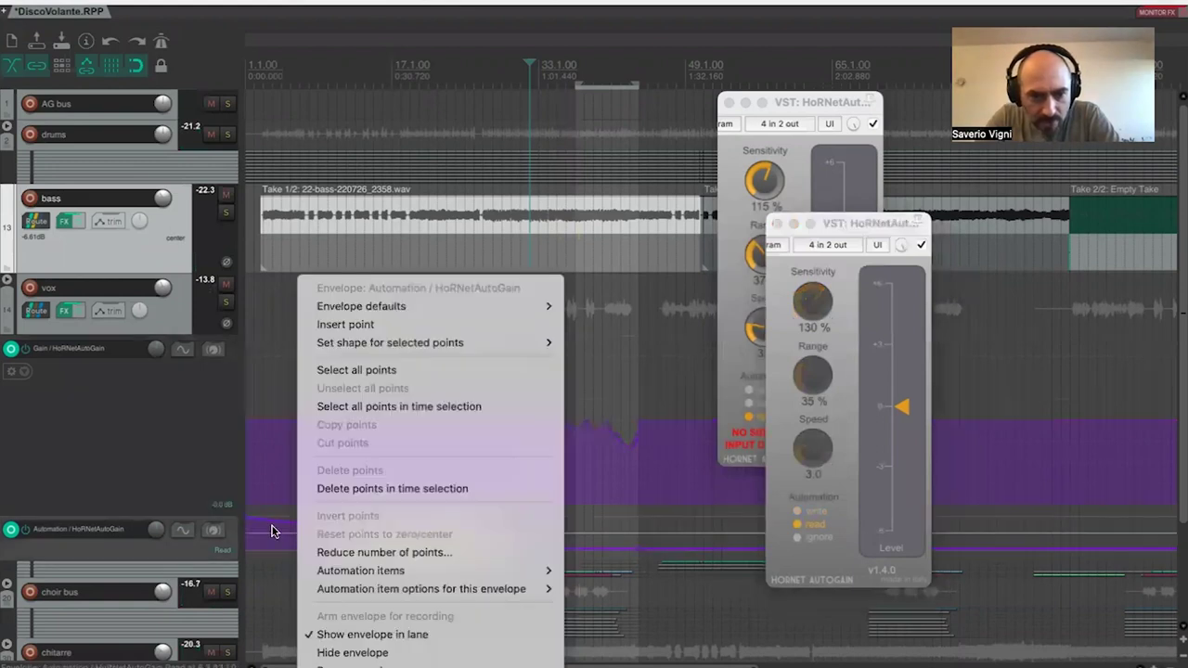
click(367, 490)
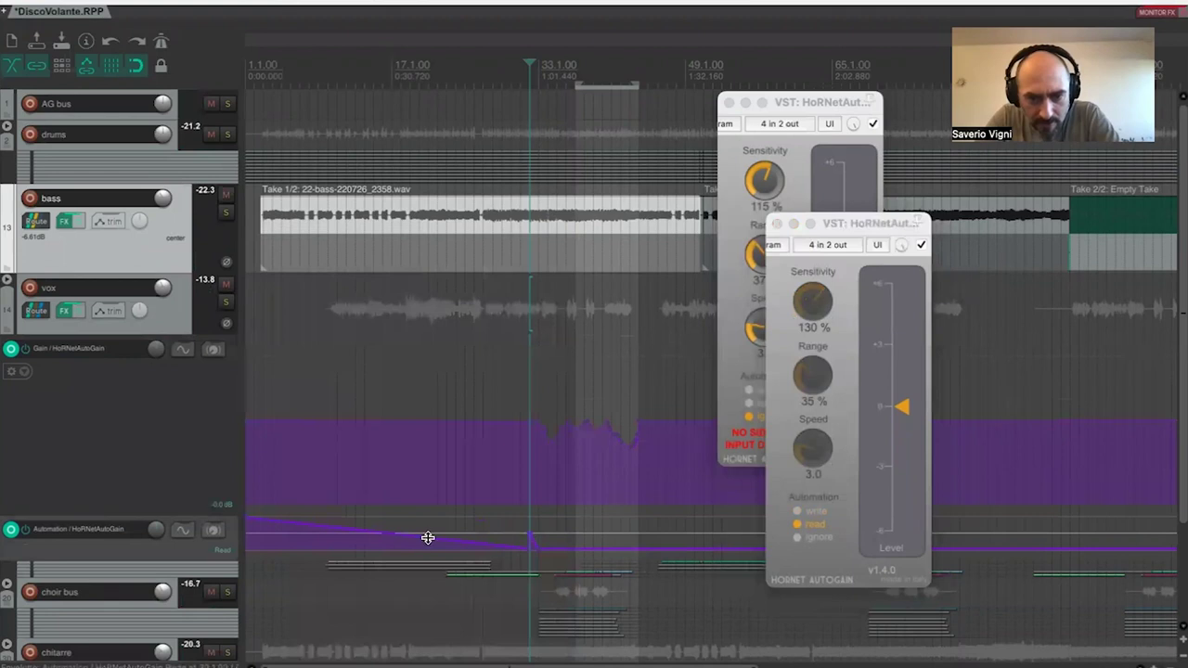
right_click(477, 475)
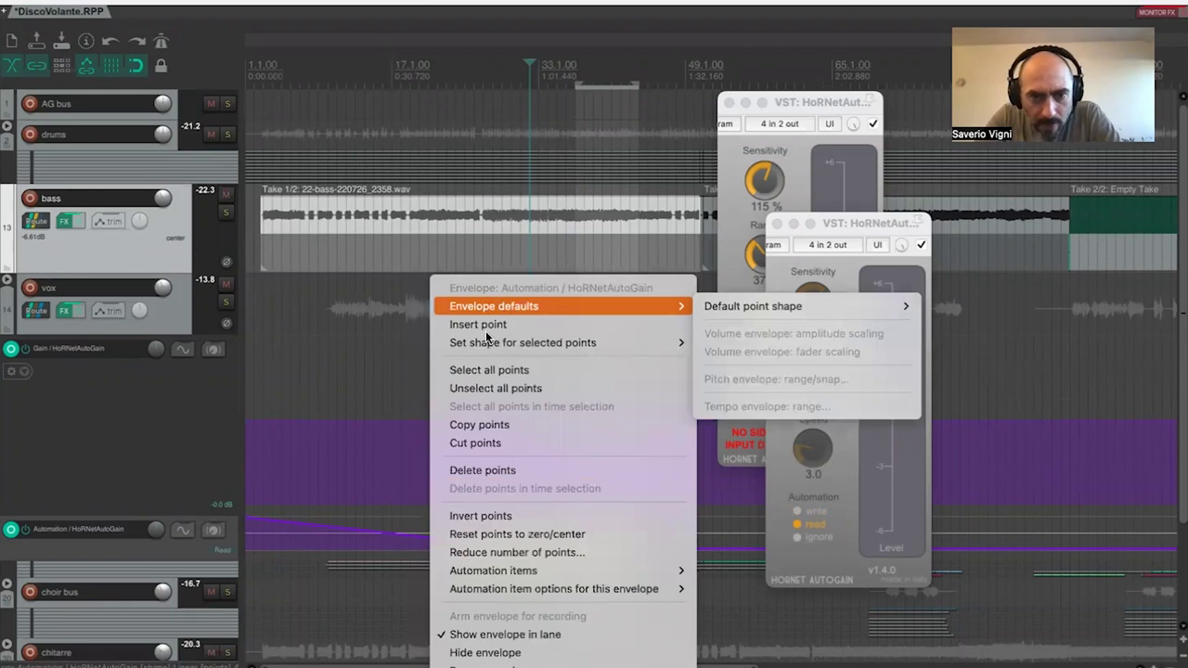
click(492, 514)
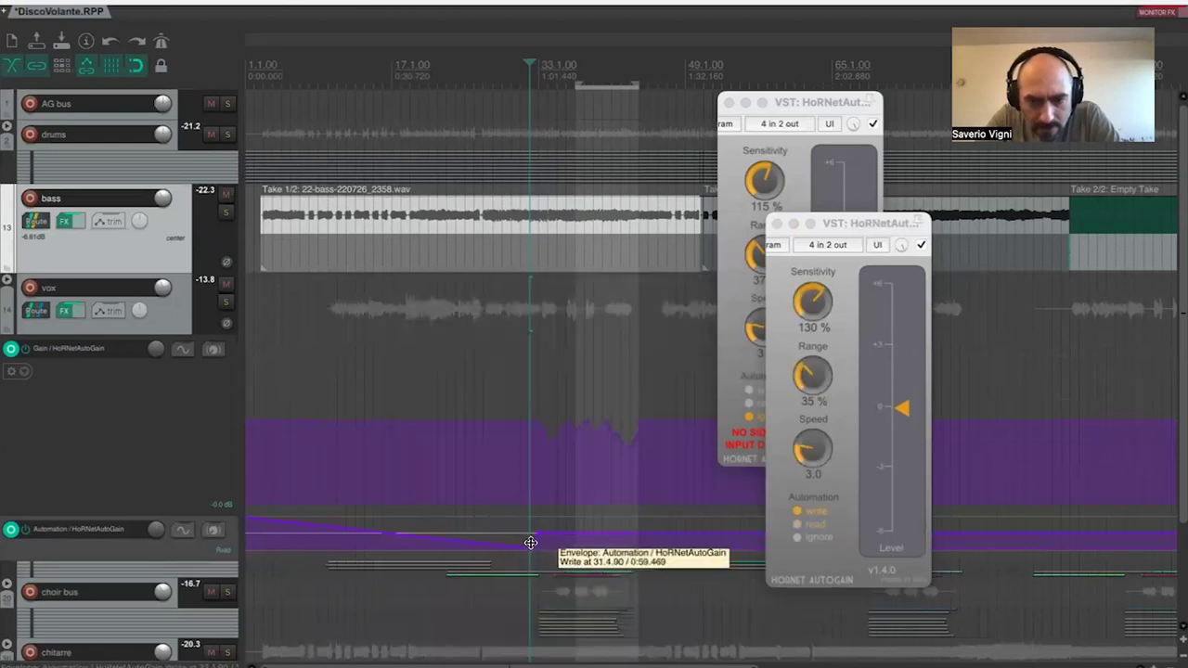
- Audition the vox gain automation in read mode from just before measure 33 and stop playback
key(space)
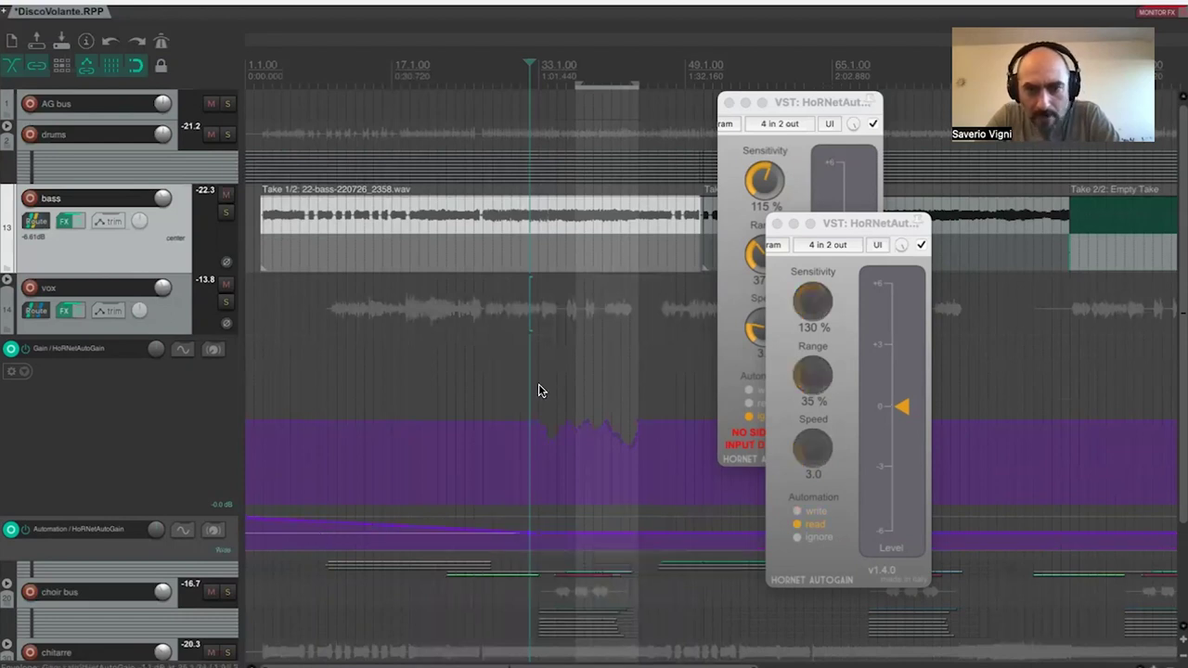
key(space)
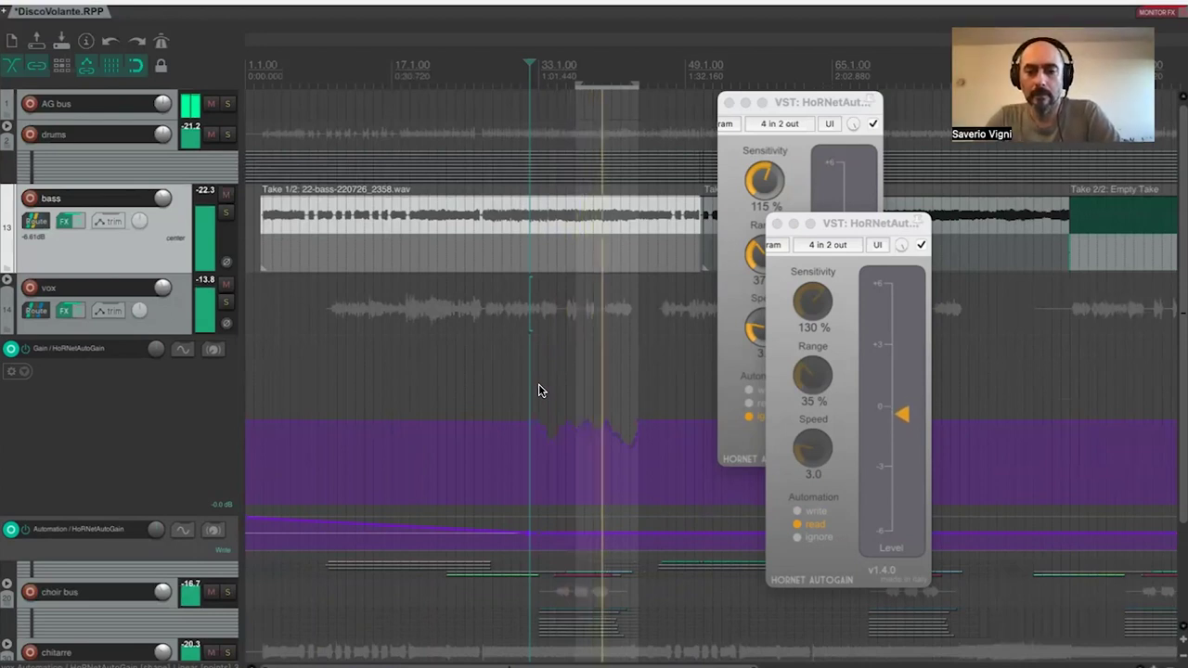
key(space)
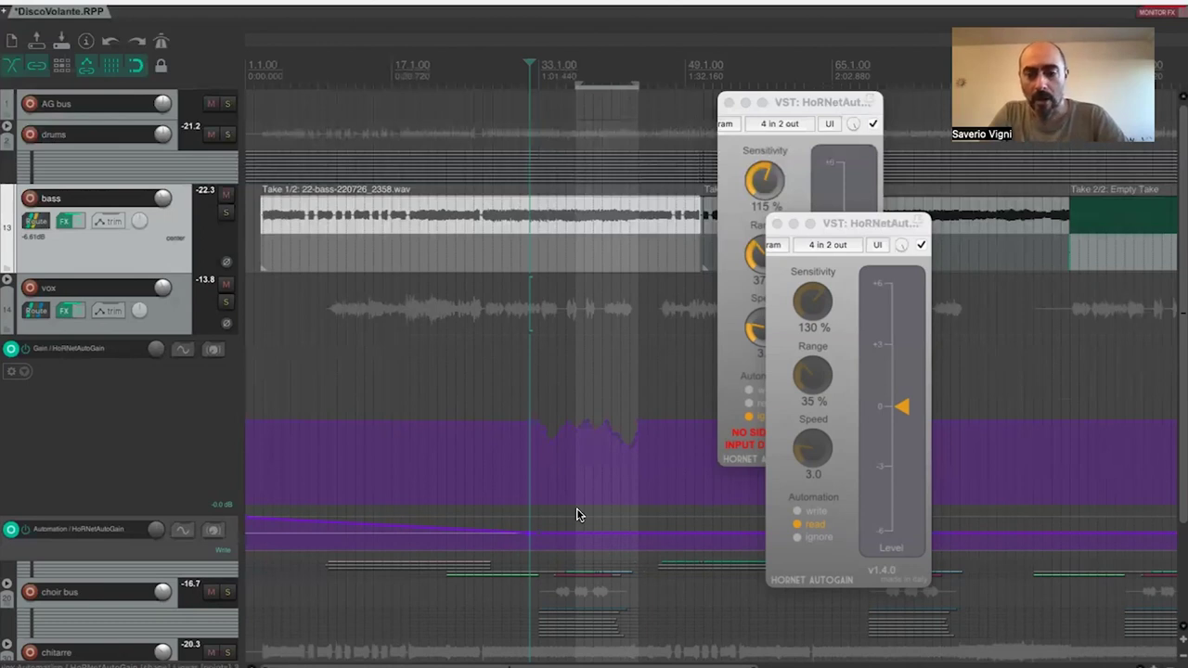
- Select a time range spanning all the recorded gain dips around measure 33 and select the Gain envelope points within it
click(822, 224)
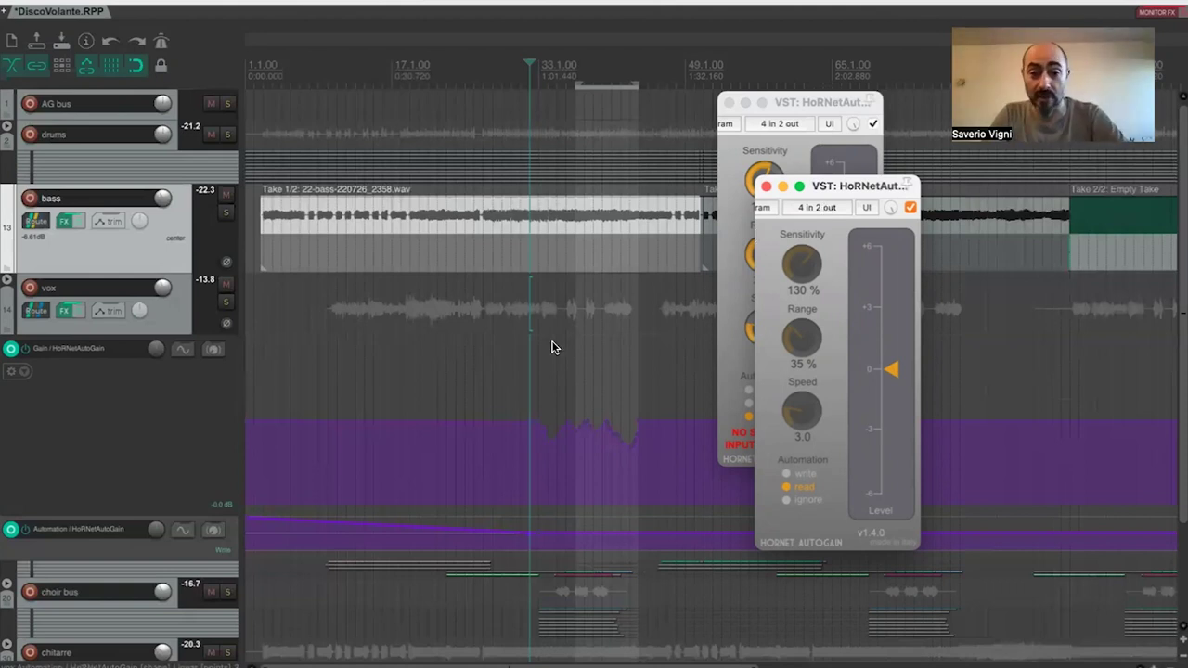
click(631, 441)
drag(661, 428, 663, 428)
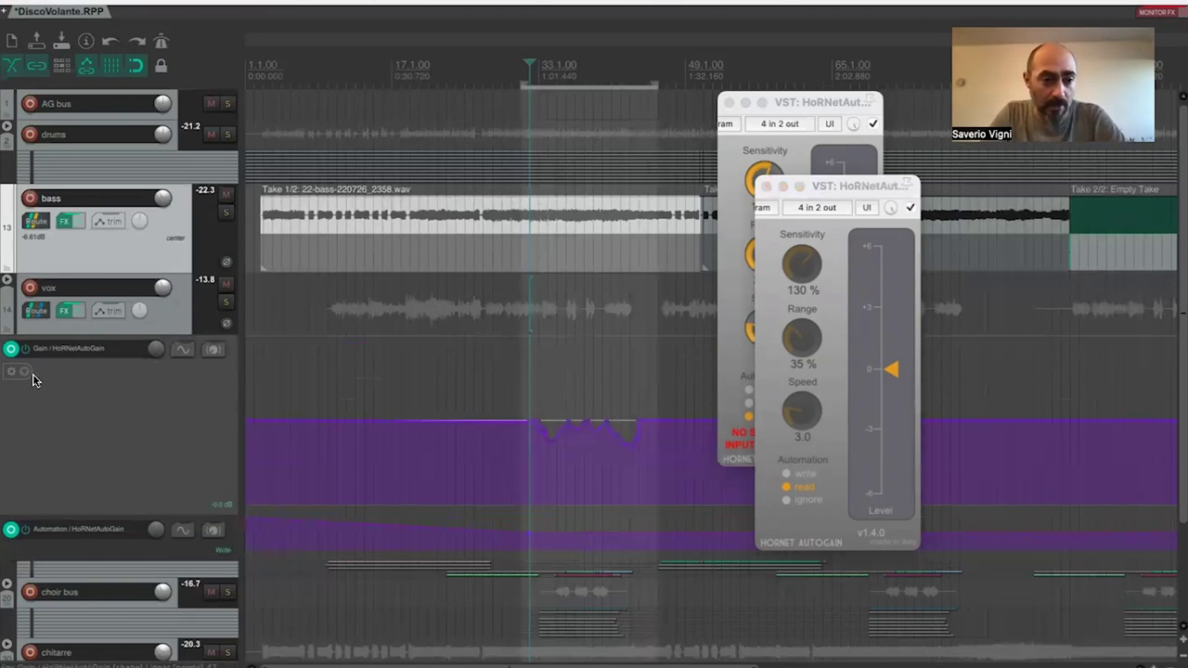
right_click(538, 429)
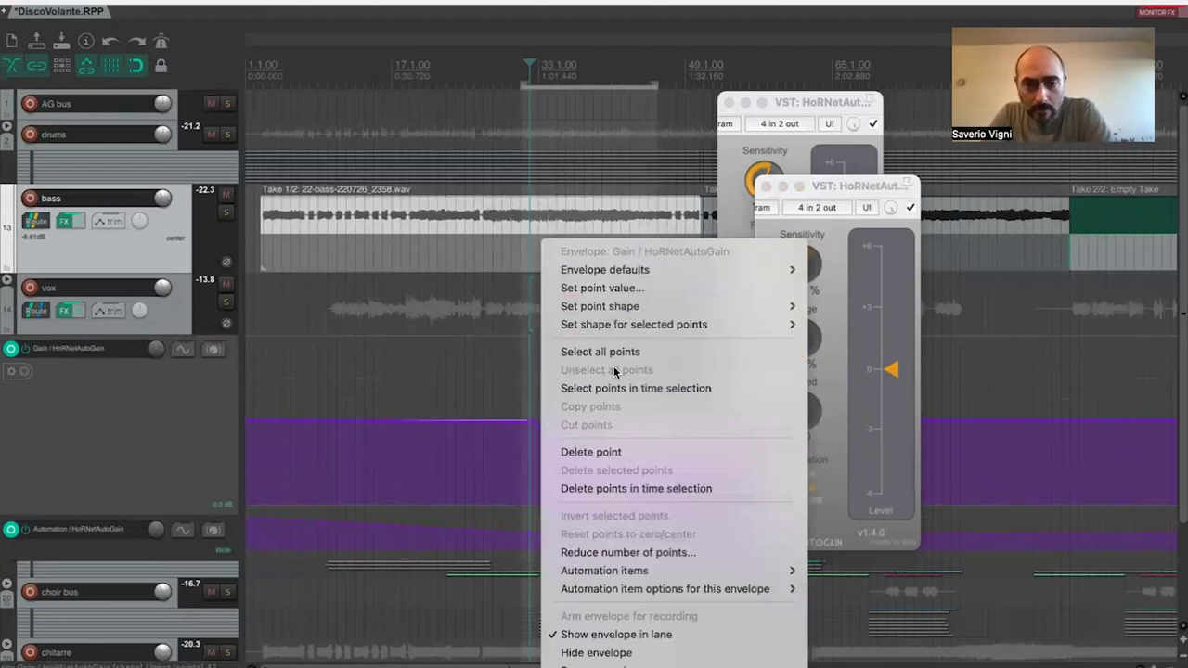
click(545, 440)
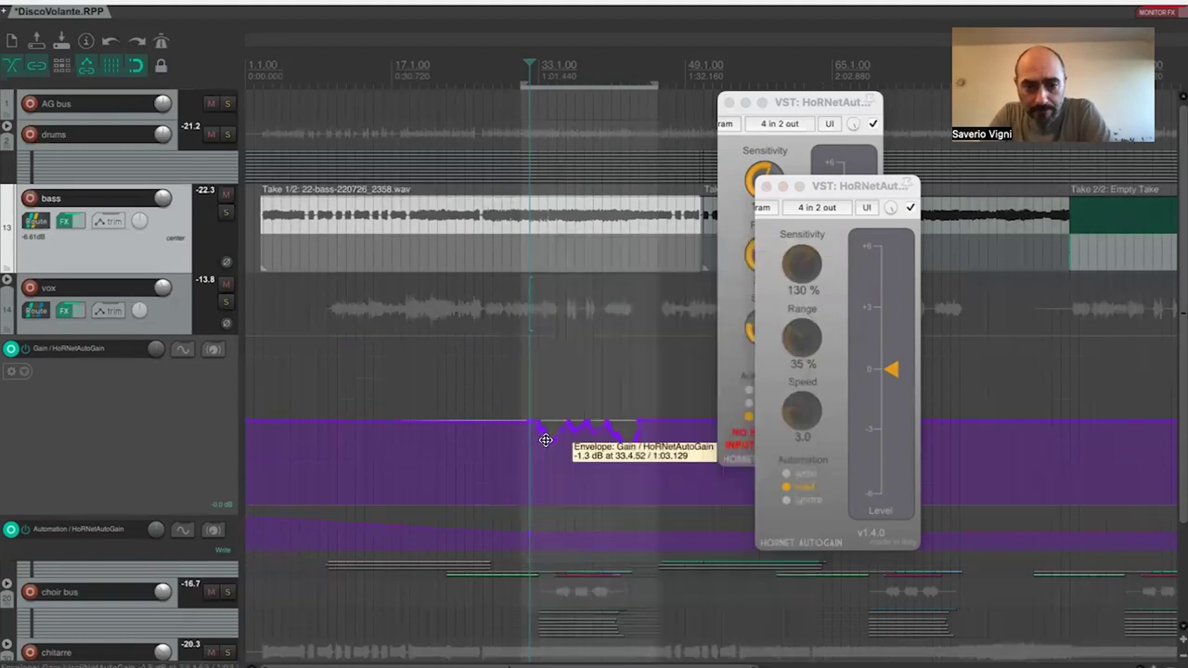
- Delete the vox folder's Gain / HoRNetAutoGain envelope points within the time selection and take that envelope out of view
right_click(544, 445)
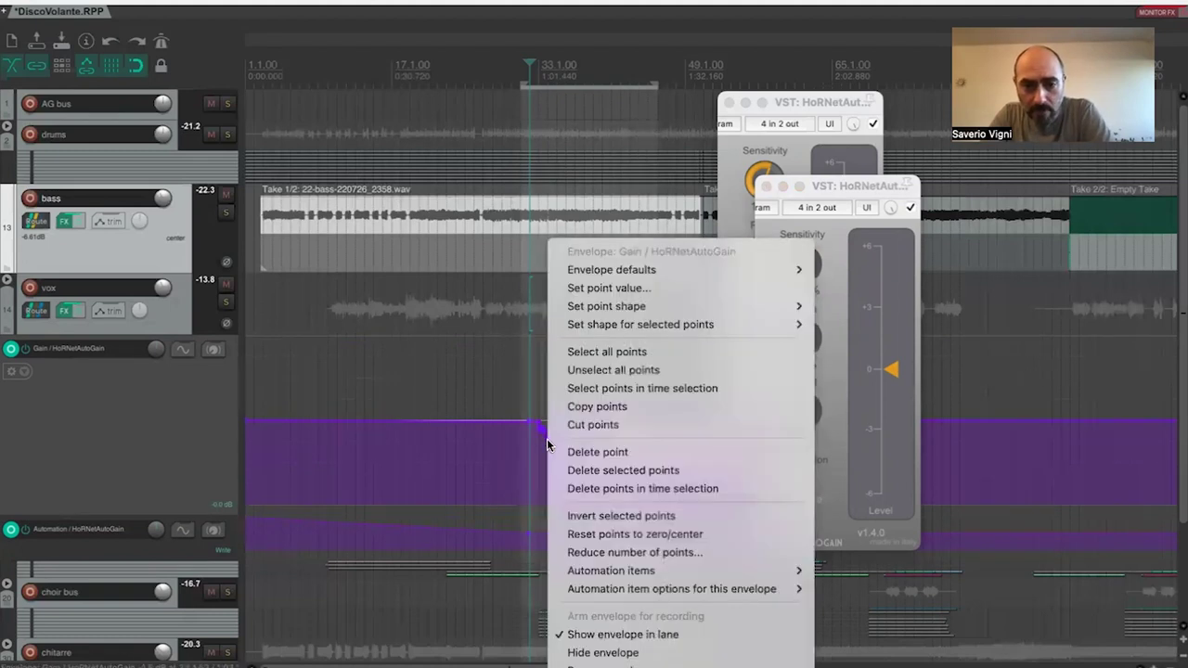
click(594, 452)
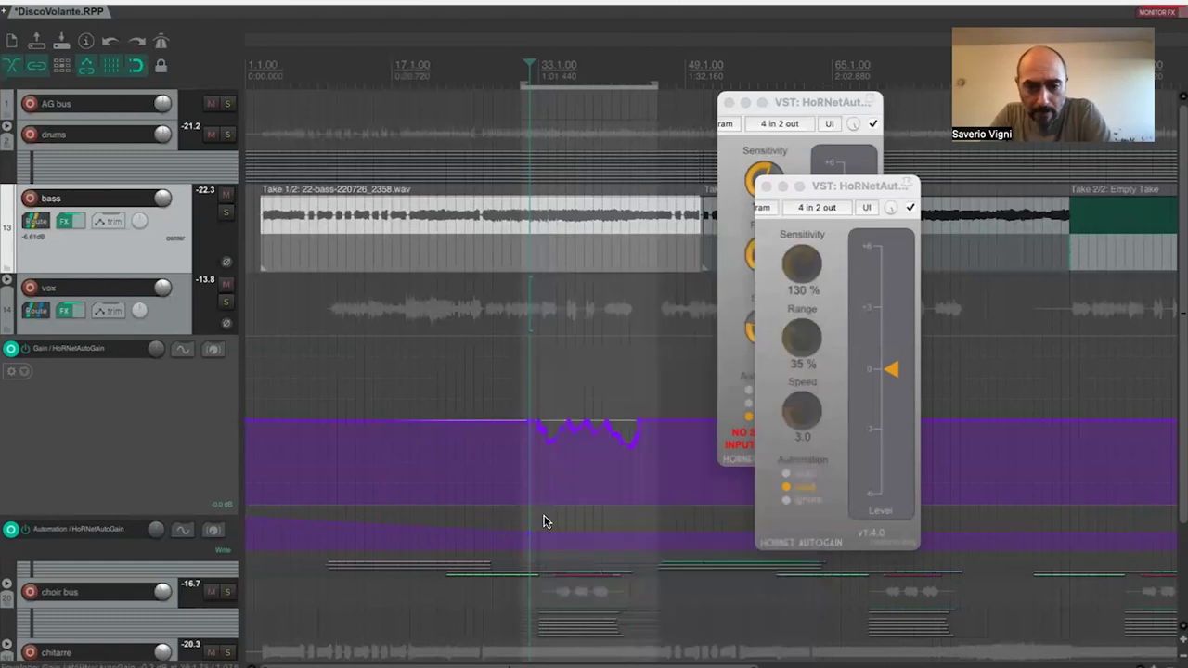
right_click(557, 434)
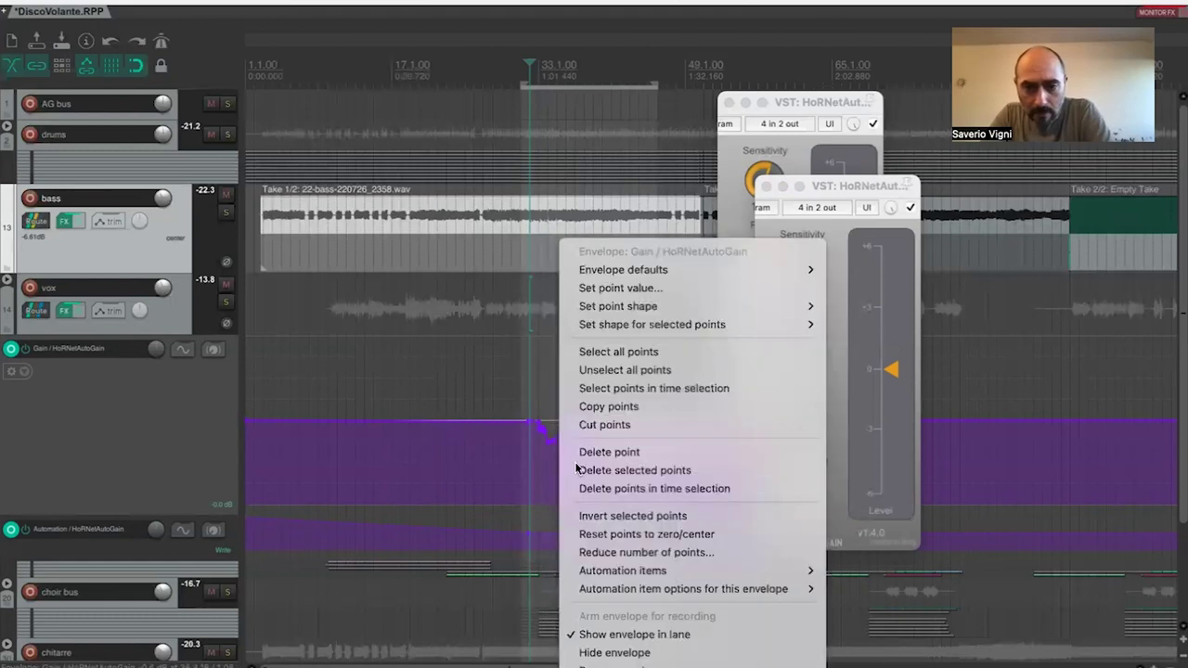
click(586, 489)
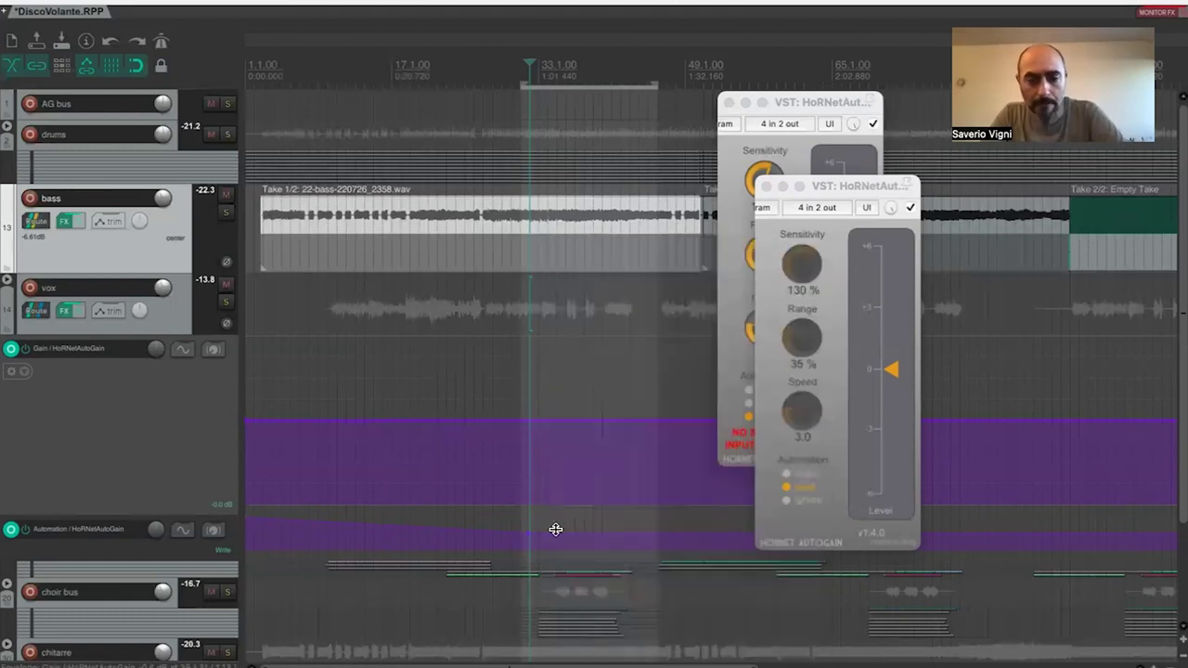
click(25, 357)
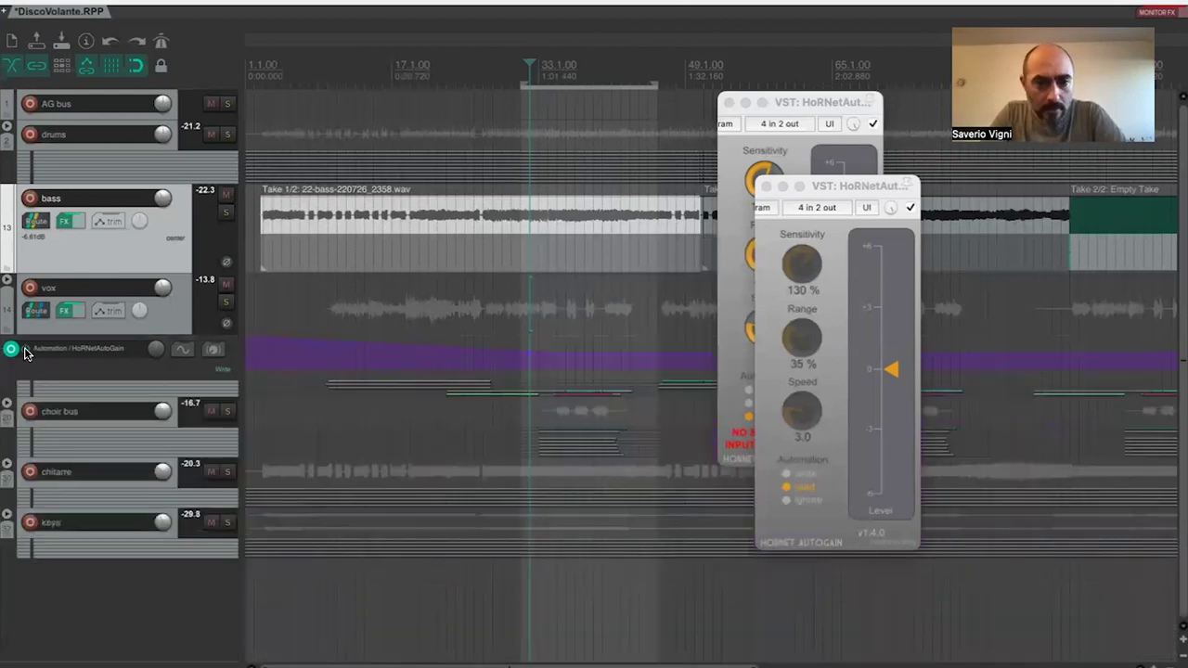
- Bypass the vox folder's Automation / HoRNetAutoGain envelope, and select and delete all its points
click(96, 366)
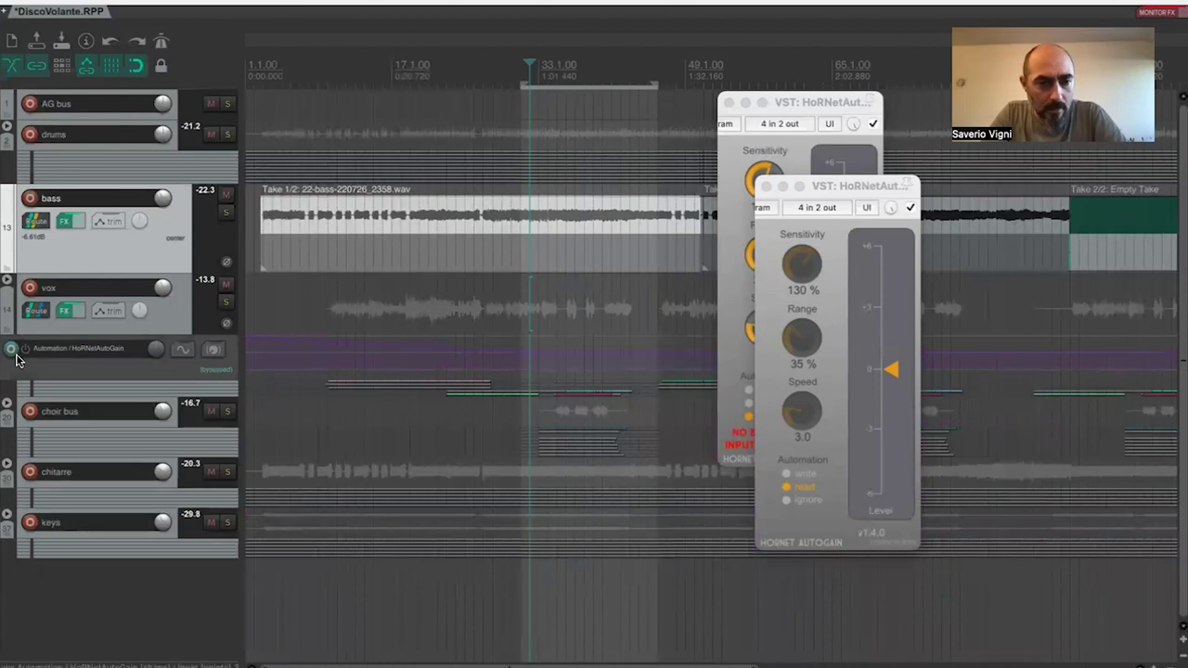
right_click(524, 356)
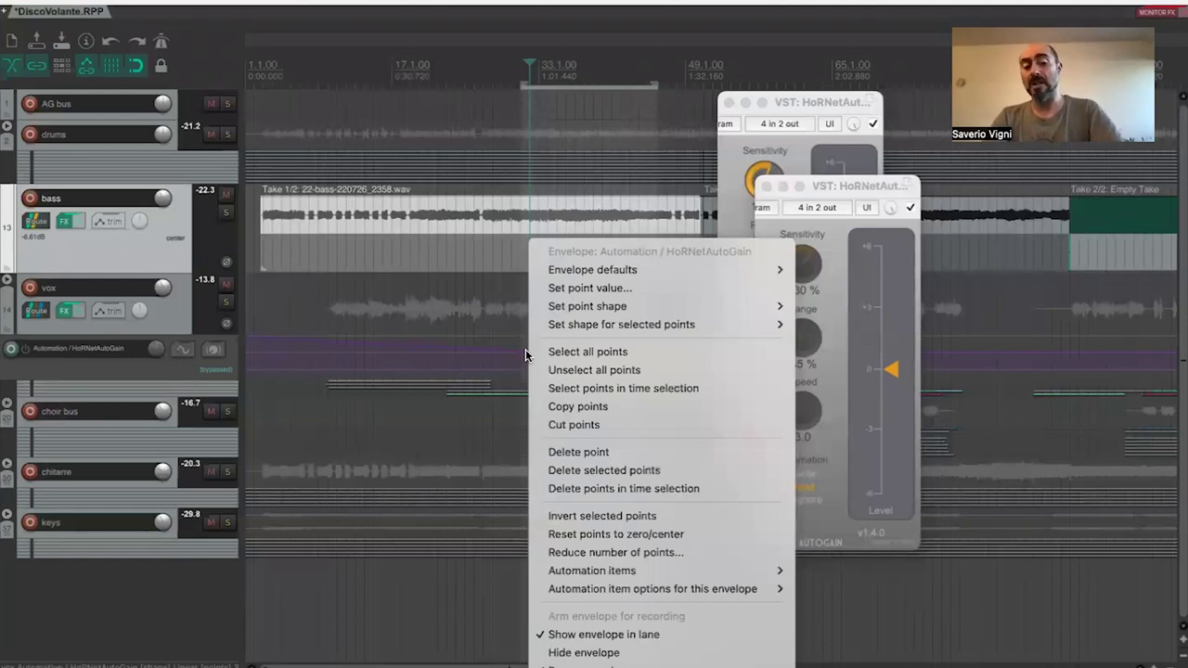
click(577, 353)
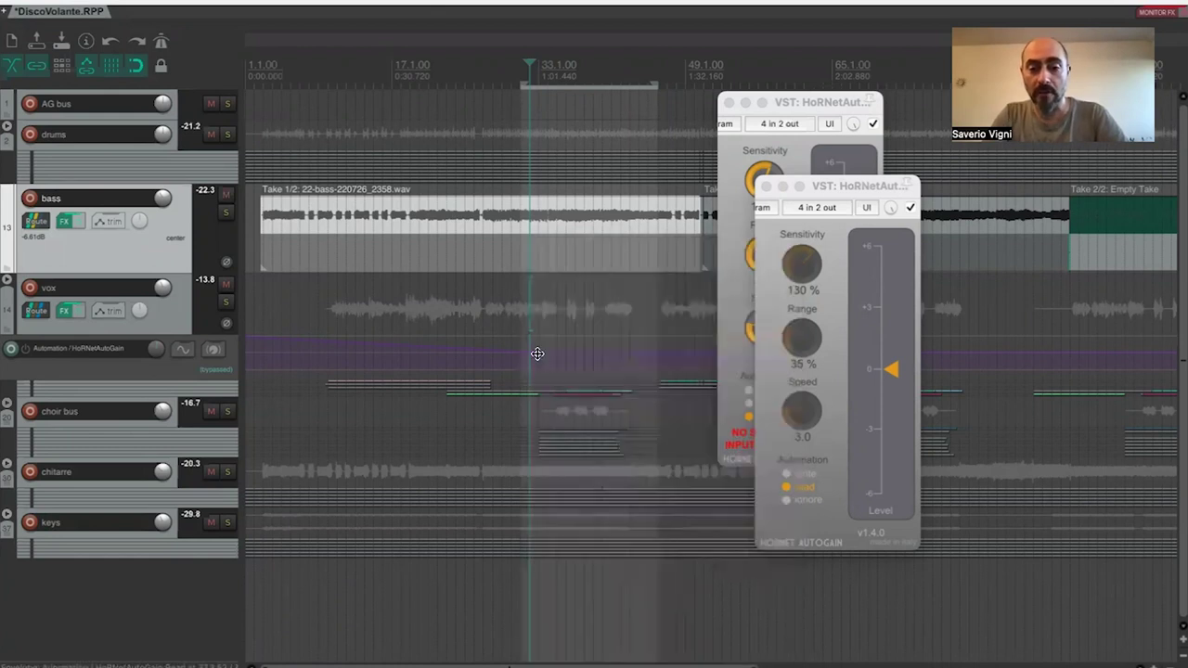
right_click(540, 359)
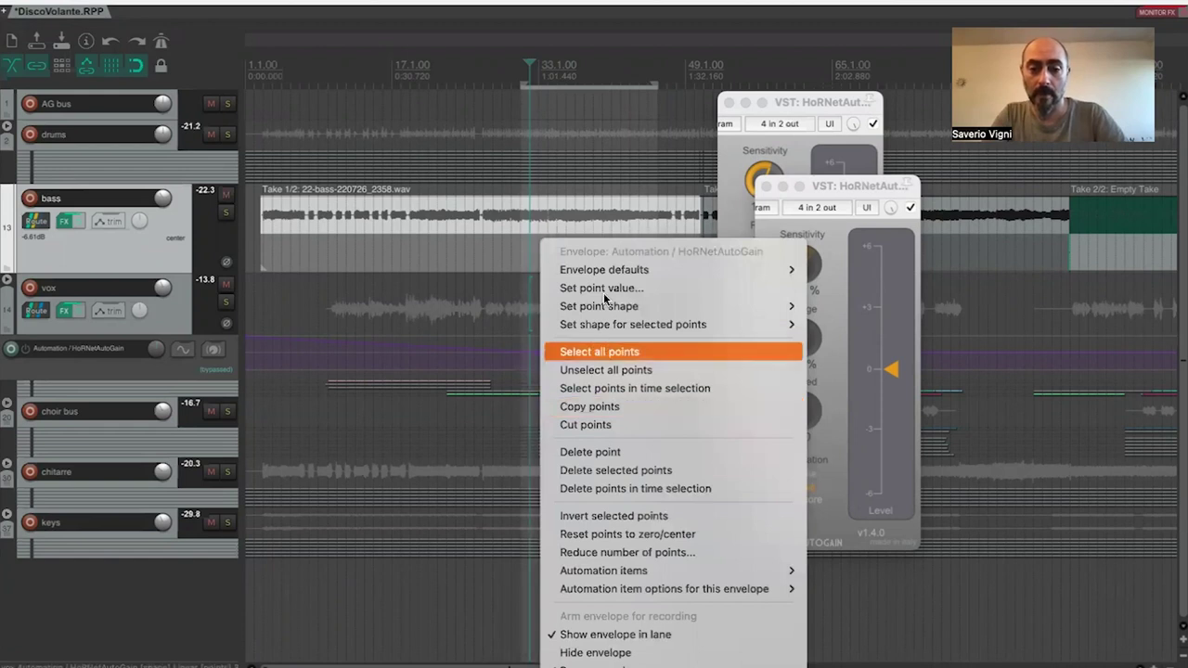
click(586, 473)
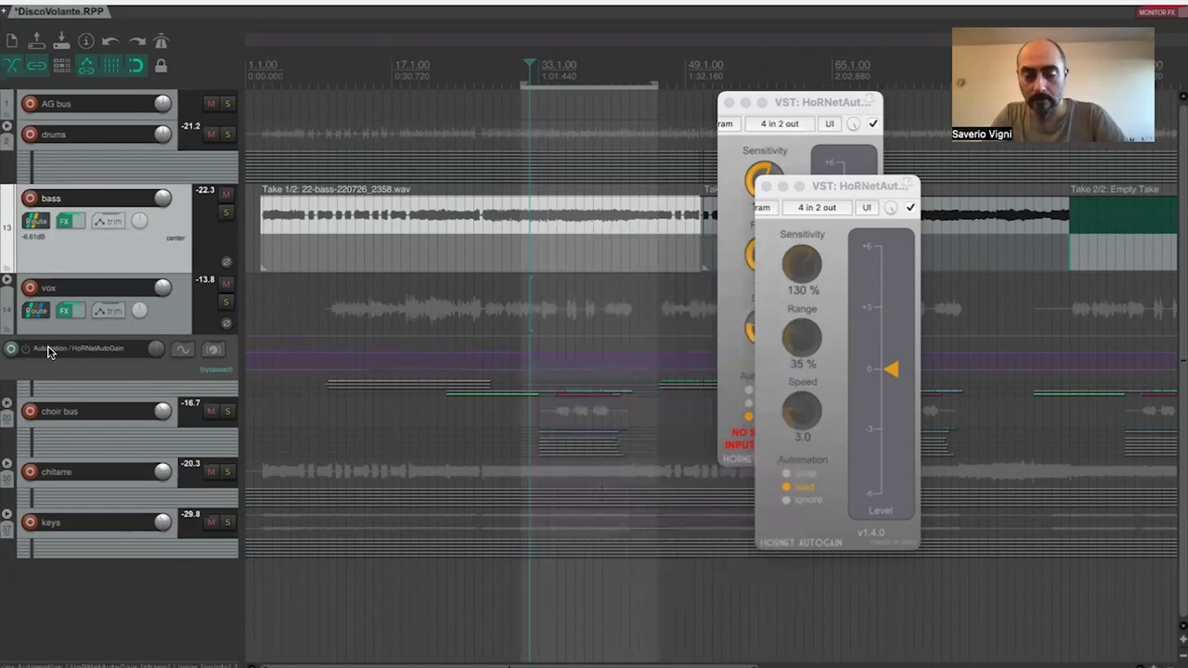
- Close both HoRNetAutoGain windows and show the mixer at the vox folder's channel strip
click(766, 187)
click(729, 103)
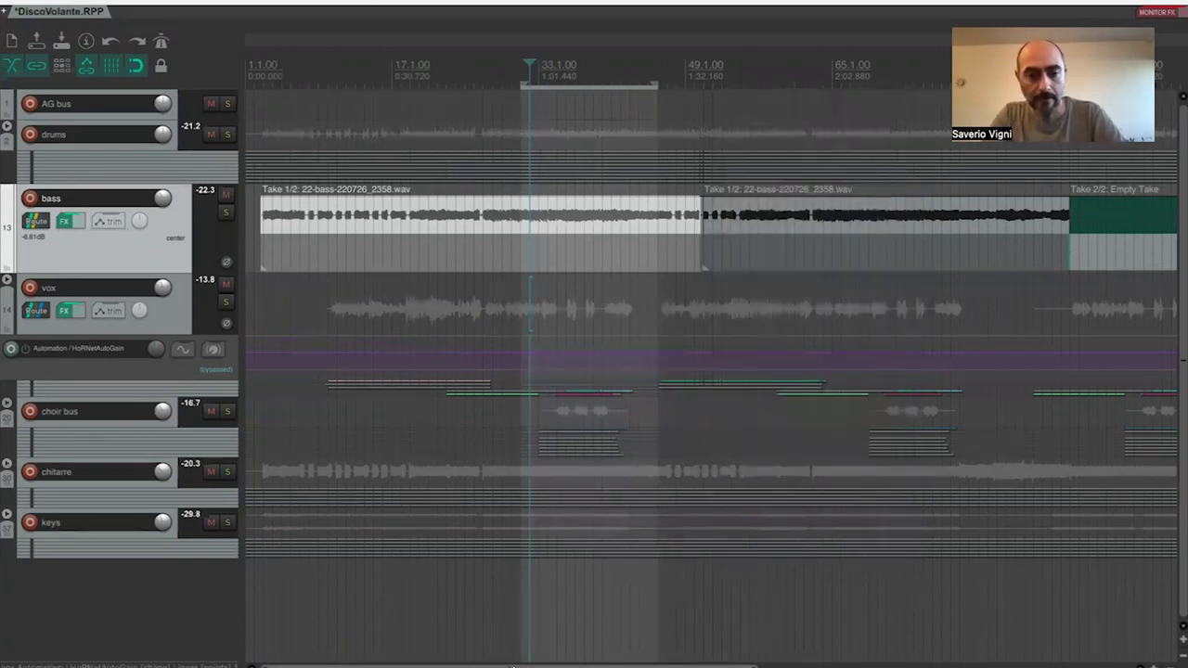
key(ctrl+m)
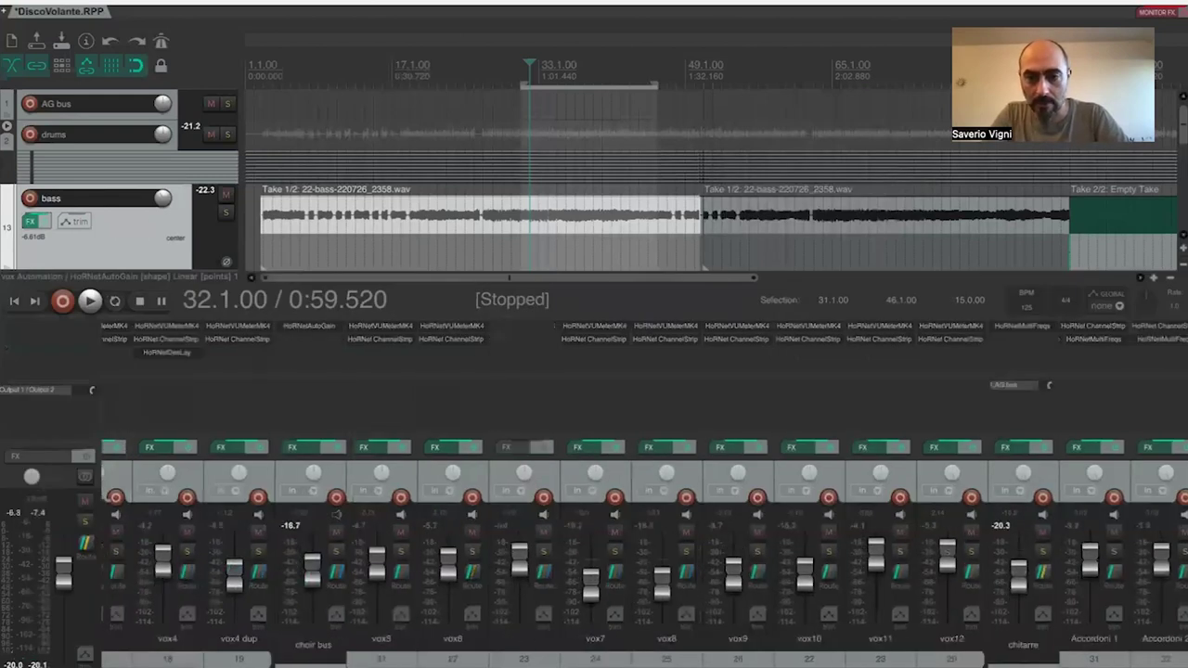
scroll(399, 480, right, 5)
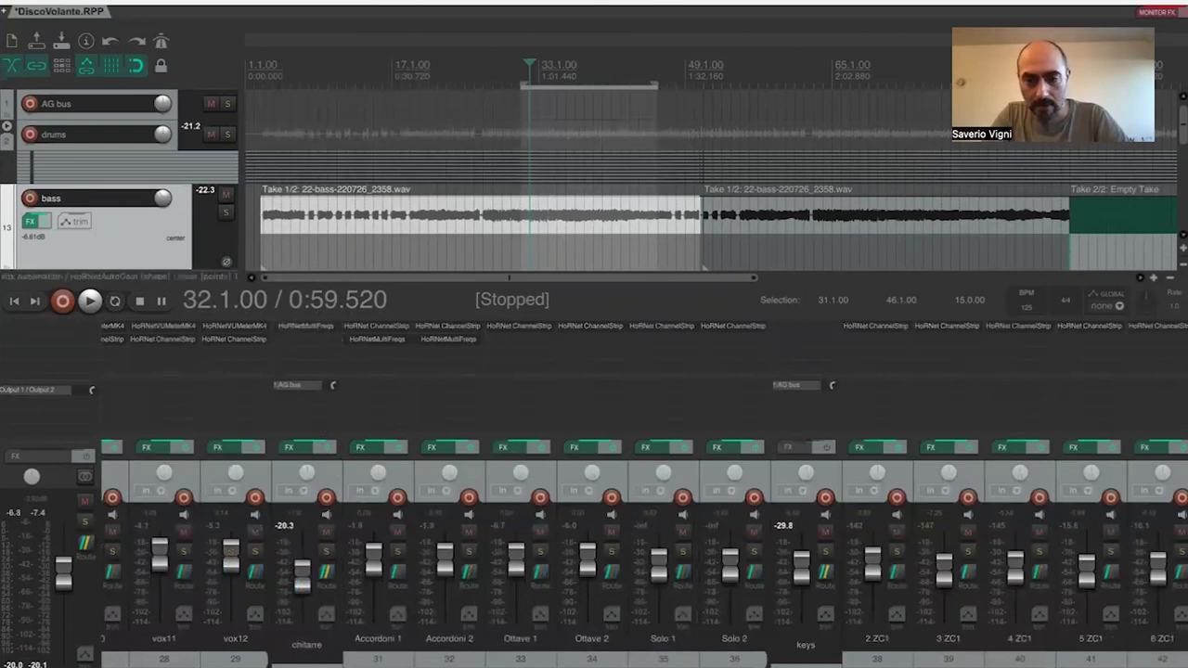
scroll(644, 539, left, 3)
scroll(644, 539, left, 2)
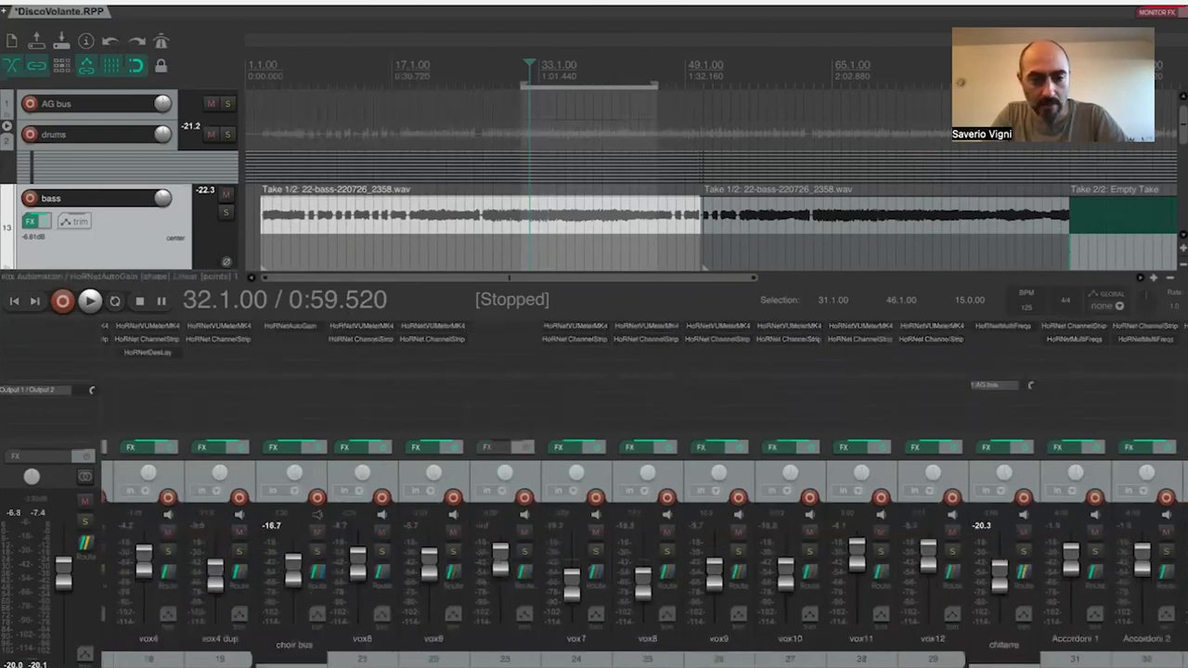
scroll(644, 539, left, 2)
scroll(644, 539, left, 4)
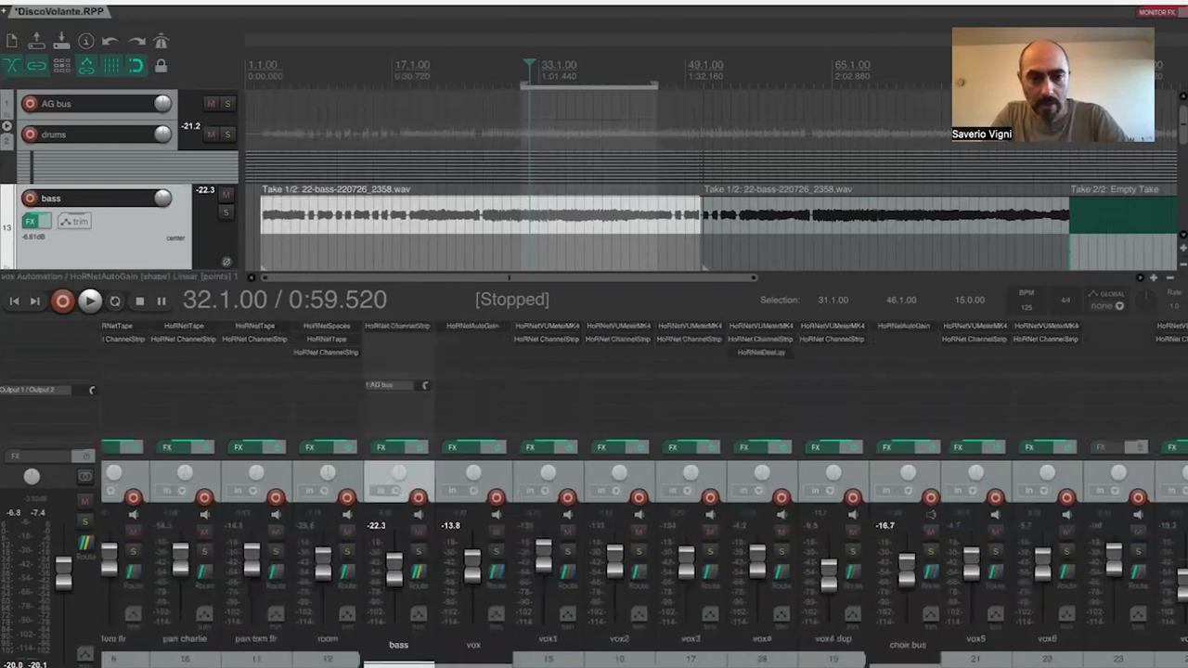
- Replace HoRNetAutoGain on the vox folder with VST: HoRNetAutoGainPro, close the FX chain window and place the plug-in window mid-screen
click(471, 328)
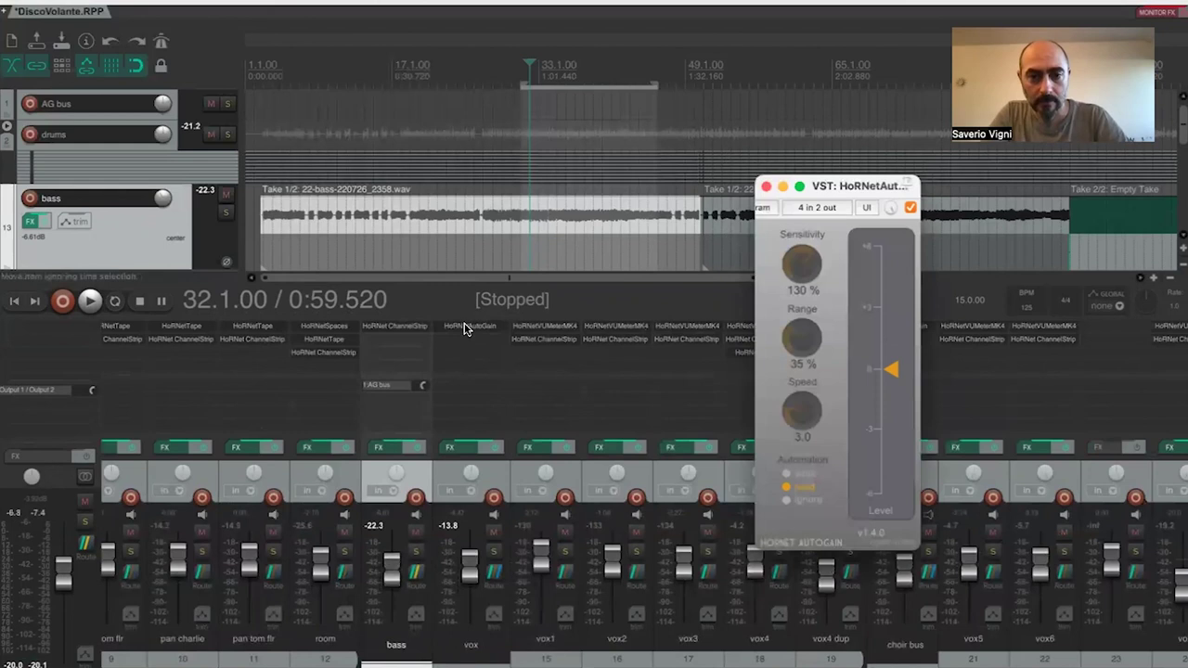
click(497, 380)
right_click(463, 393)
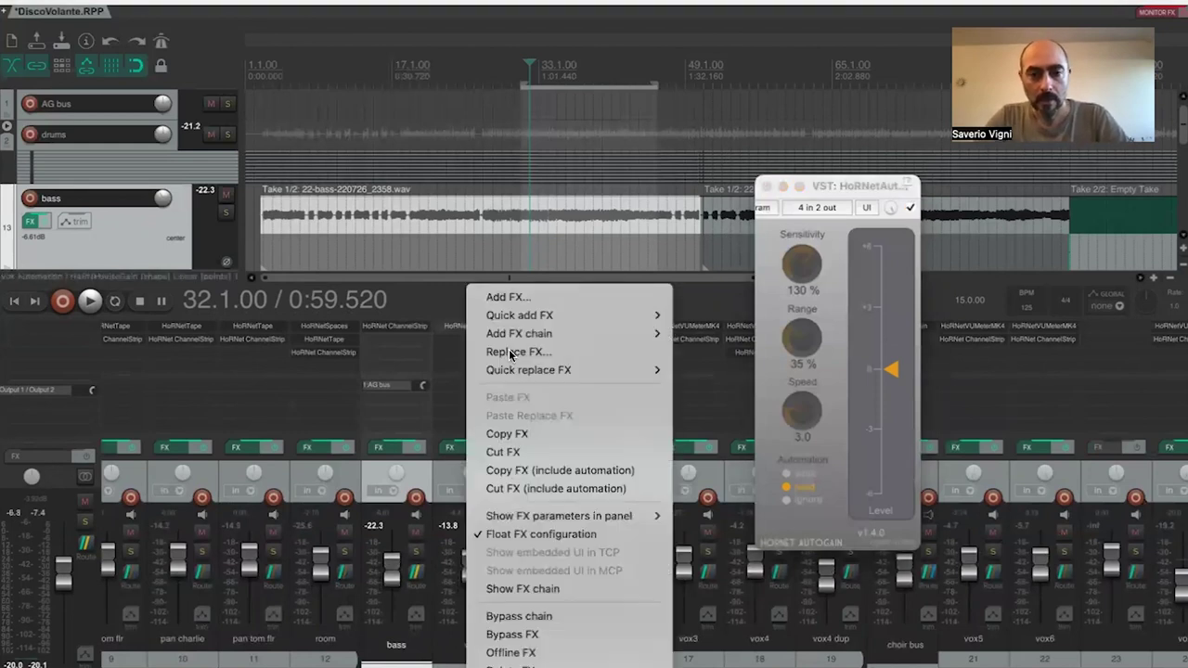
click(499, 475)
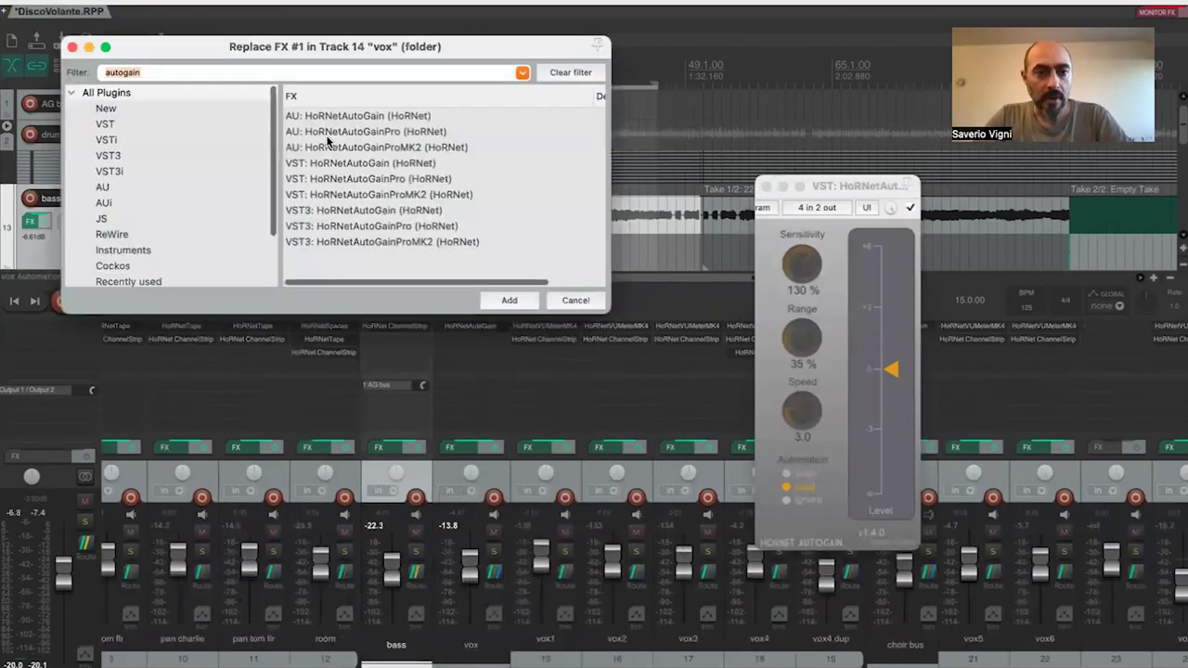
double_click(323, 177)
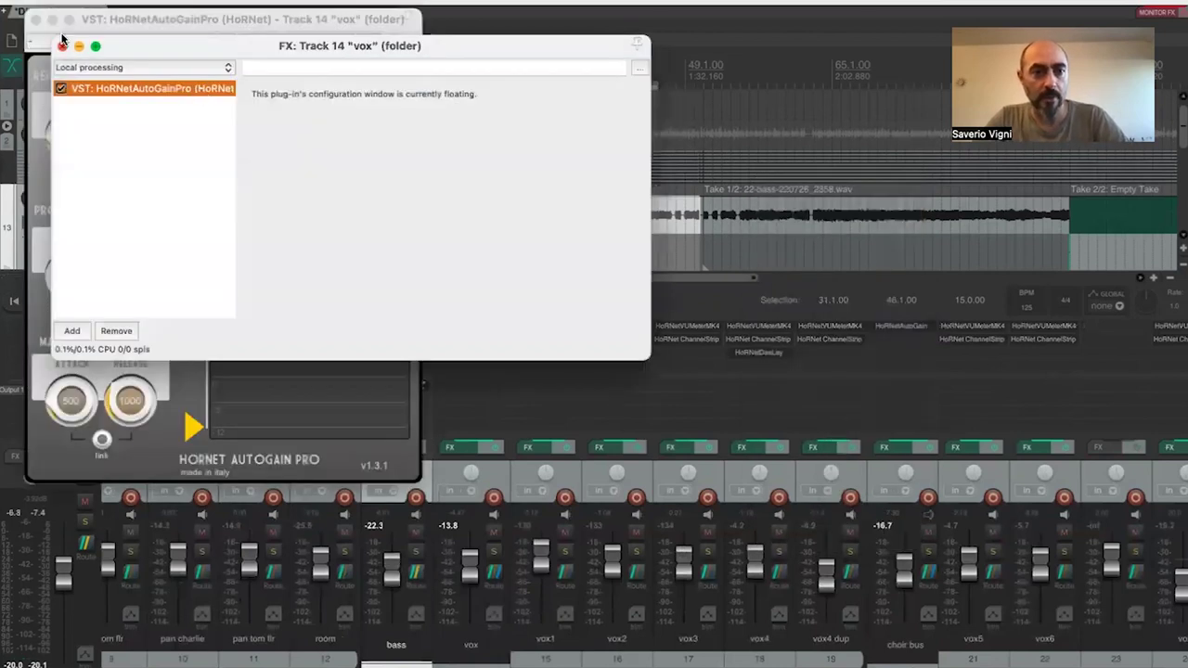
click(63, 47)
drag(65, 28, 507, 104)
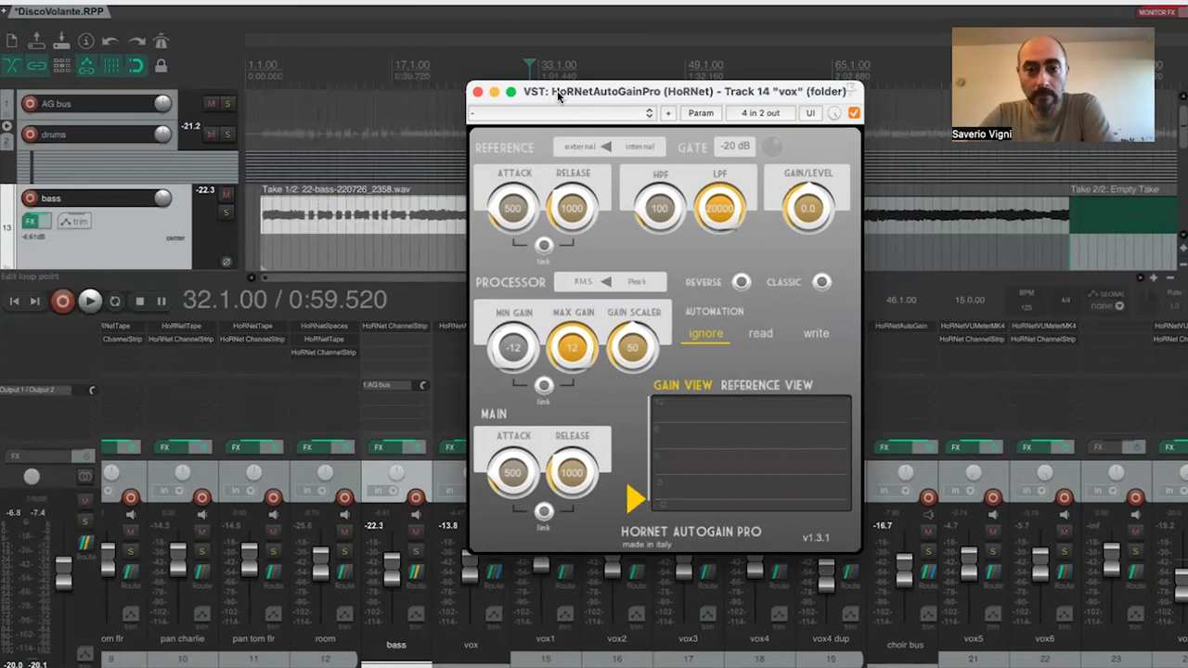
drag(557, 96, 563, 91)
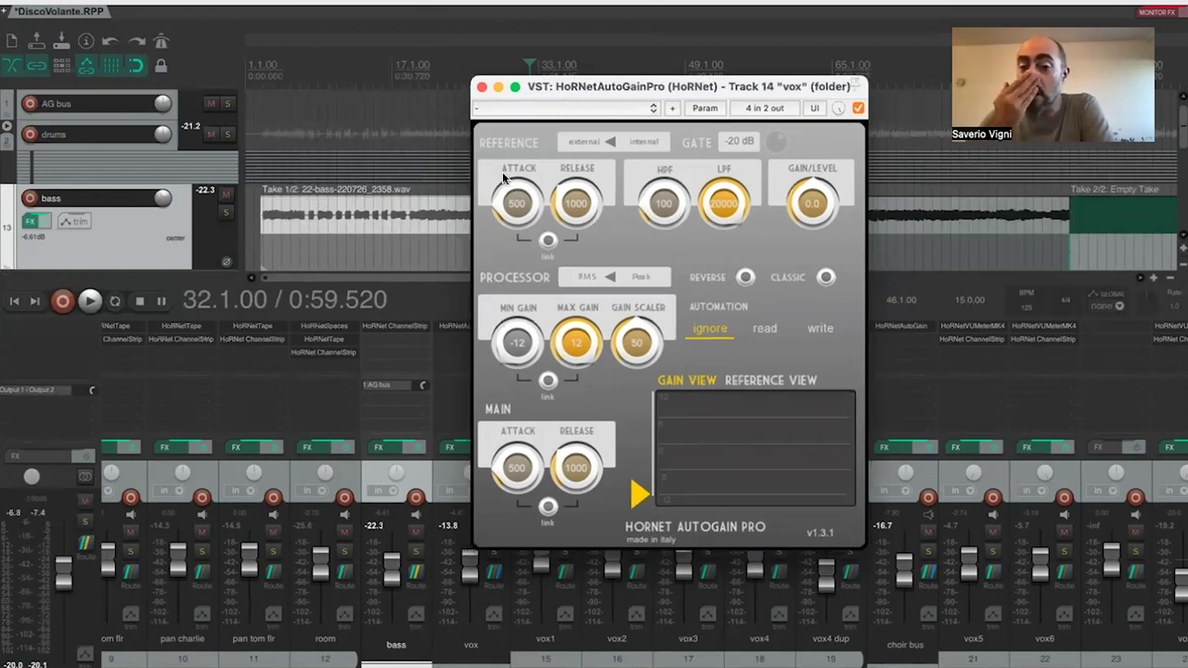
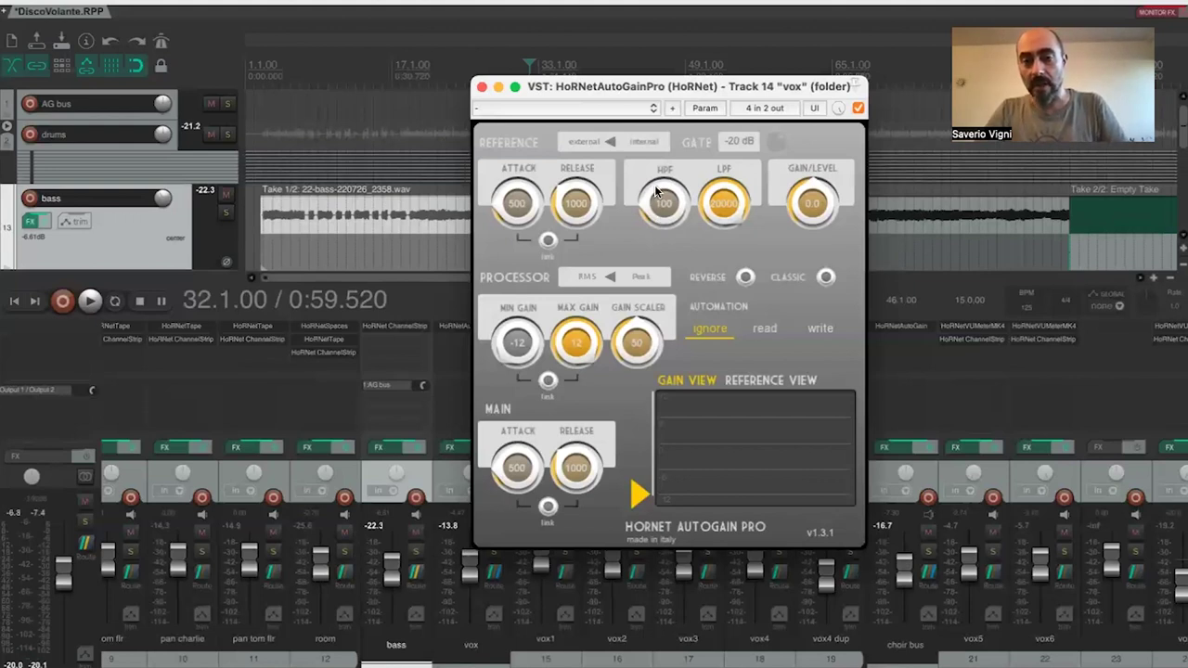
- Try the reference HPF and Gain/Level controls of HoRNetAutoGainPro and return them to 100 and 0.0
drag(656, 221, 653, 258)
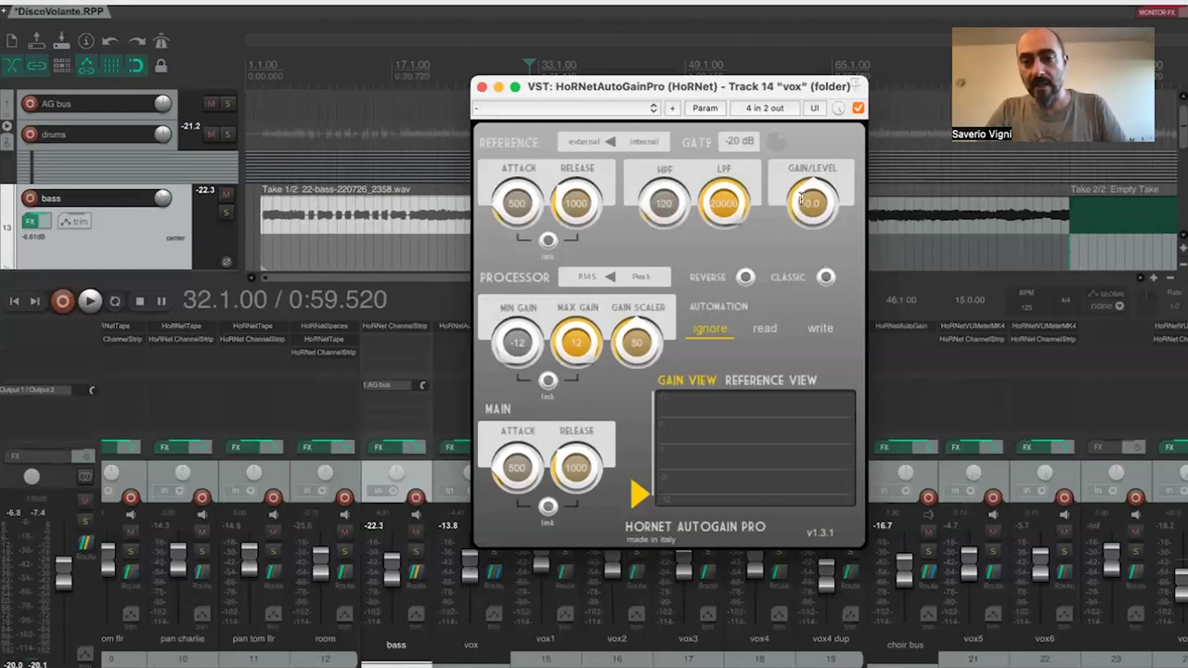
drag(802, 176, 780, 270)
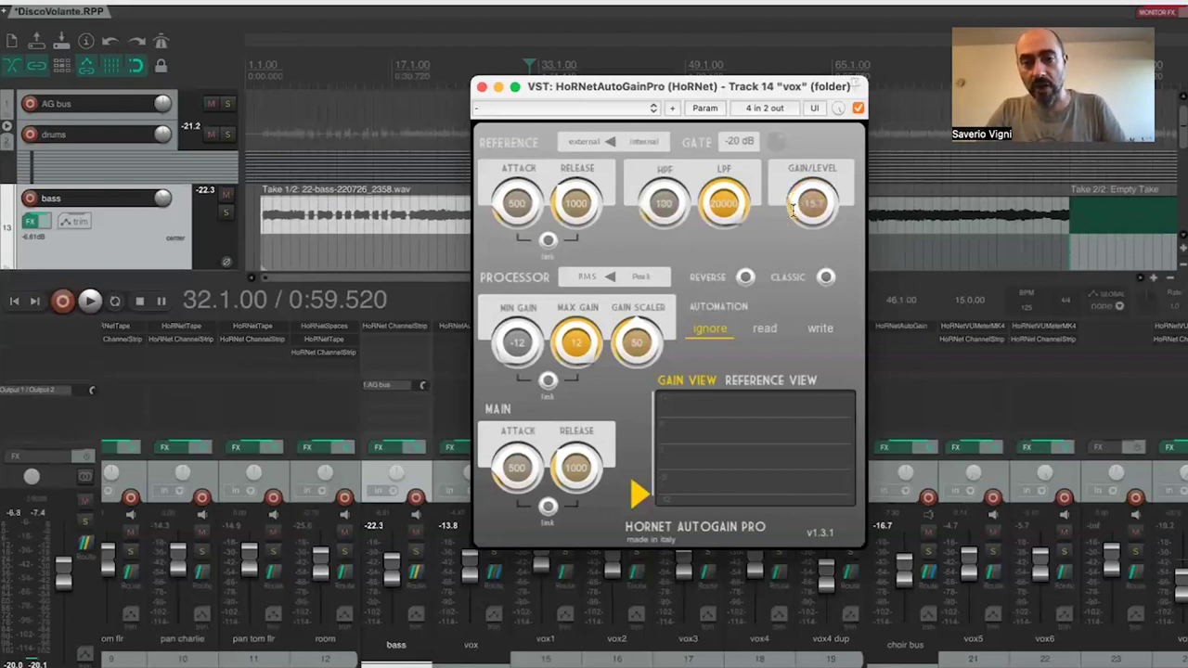
drag(804, 173, 799, 214)
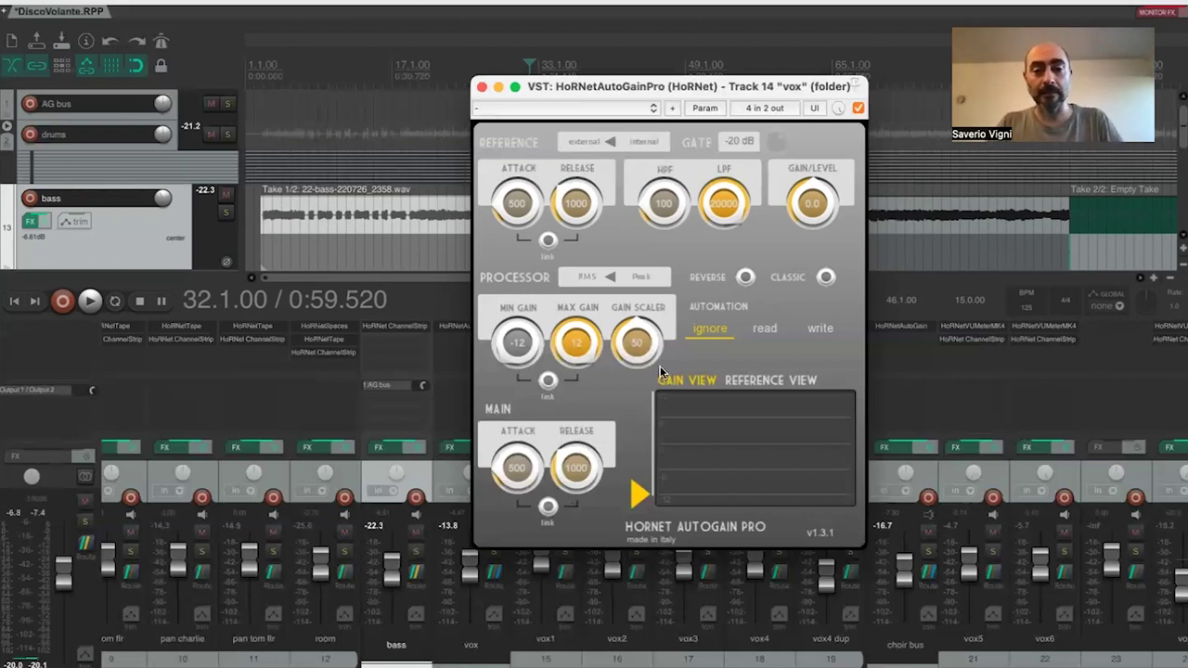
- Try the processor's Peak detection and Reverse option, and return to RMS with Reverse off
click(623, 280)
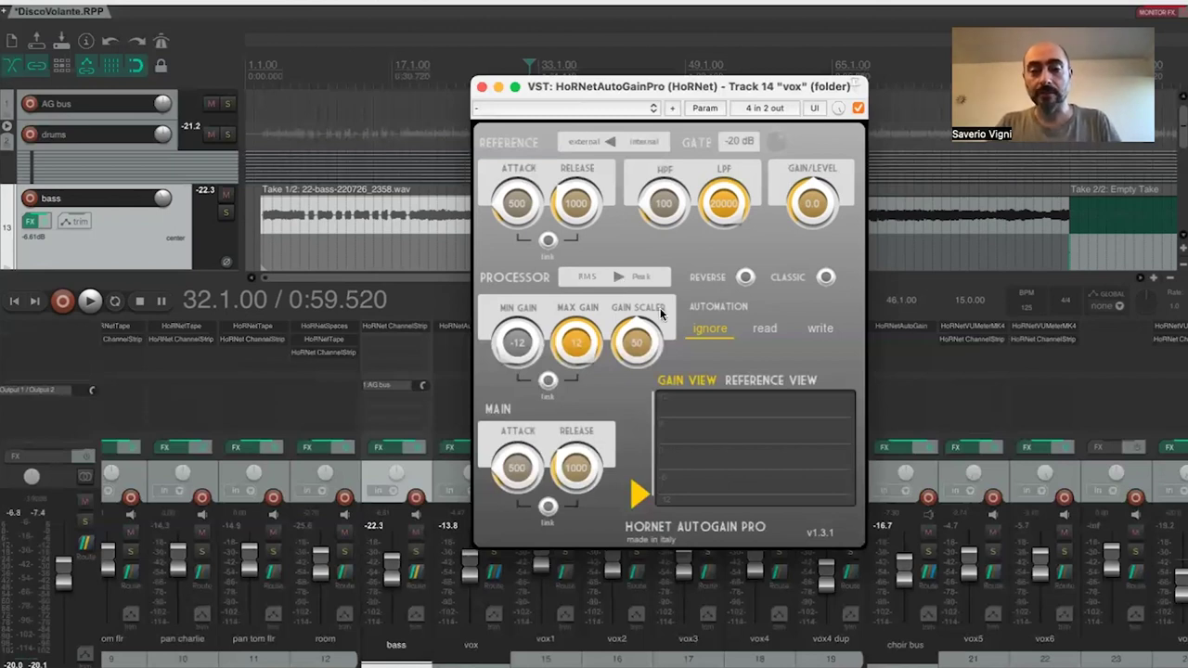
click(745, 278)
click(746, 279)
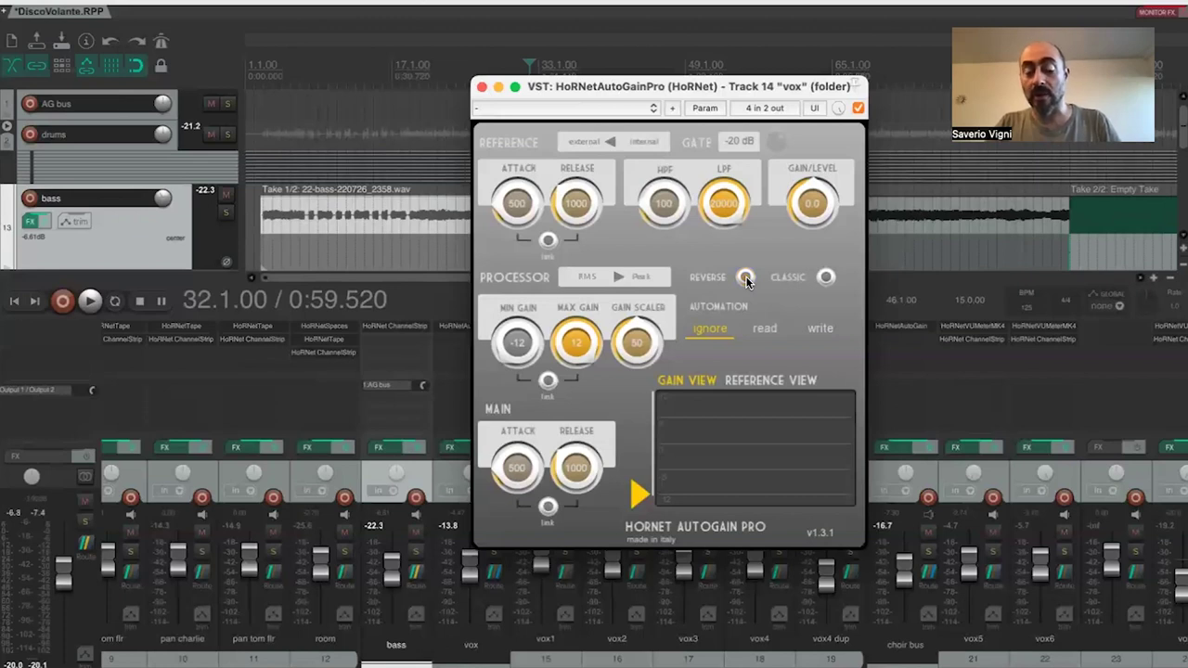
click(746, 277)
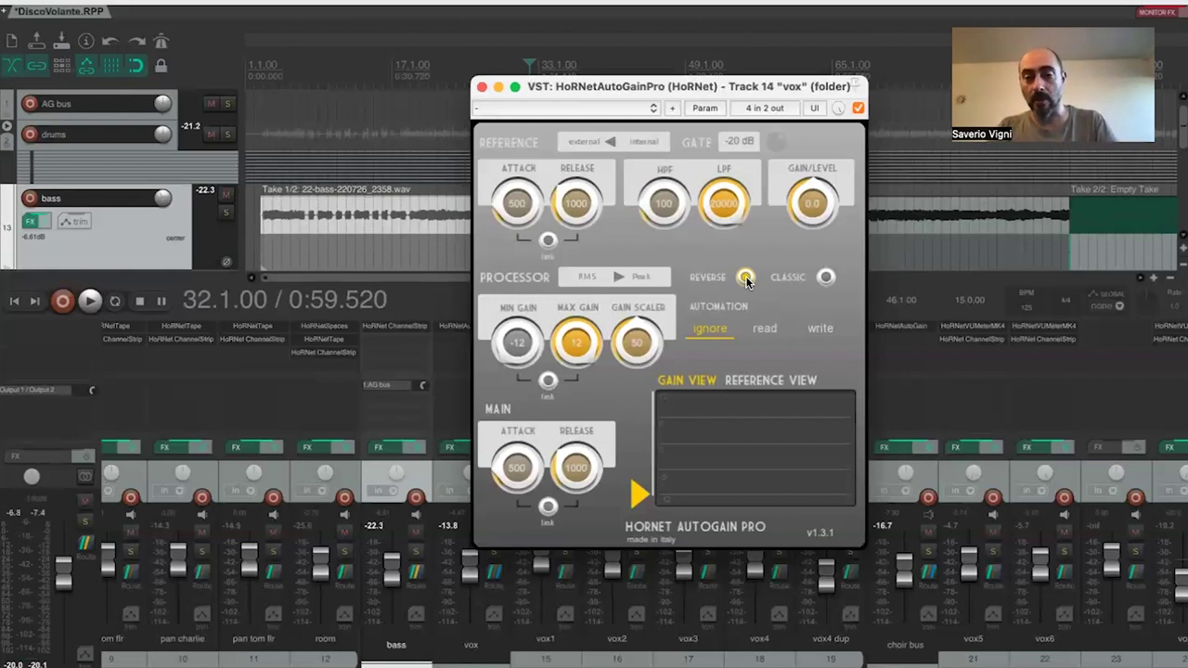
click(606, 274)
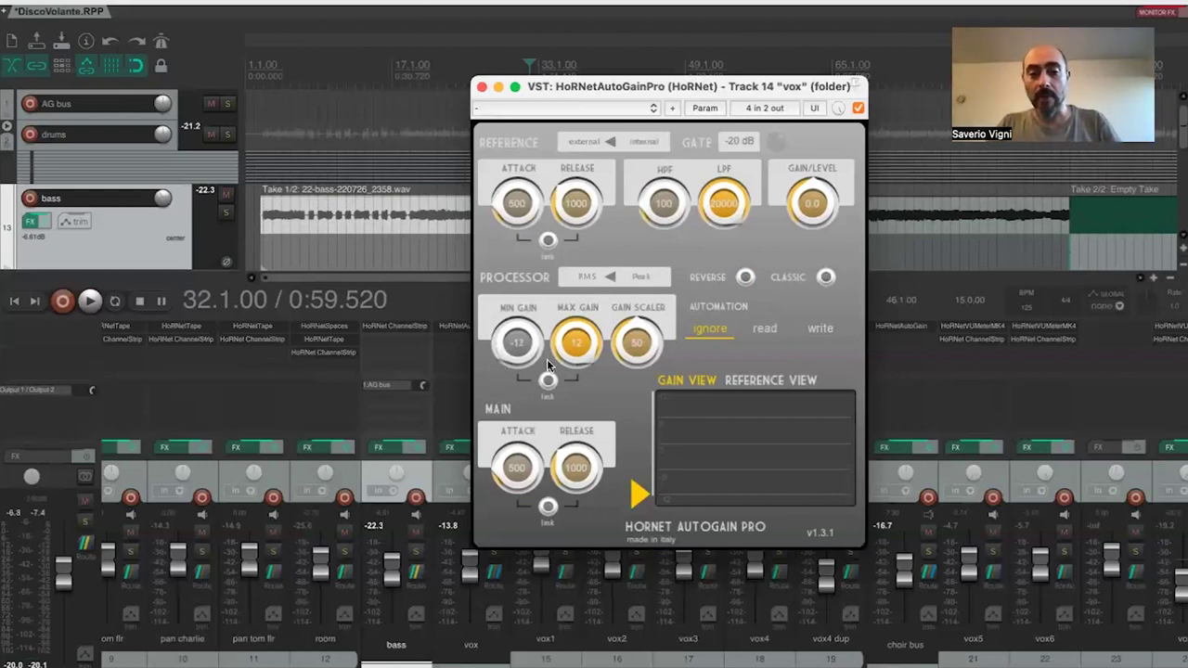
- Try the Max Gain, Gain Scaler and main Release knobs, and toggle Classic mode on and back off
drag(566, 354, 613, 341)
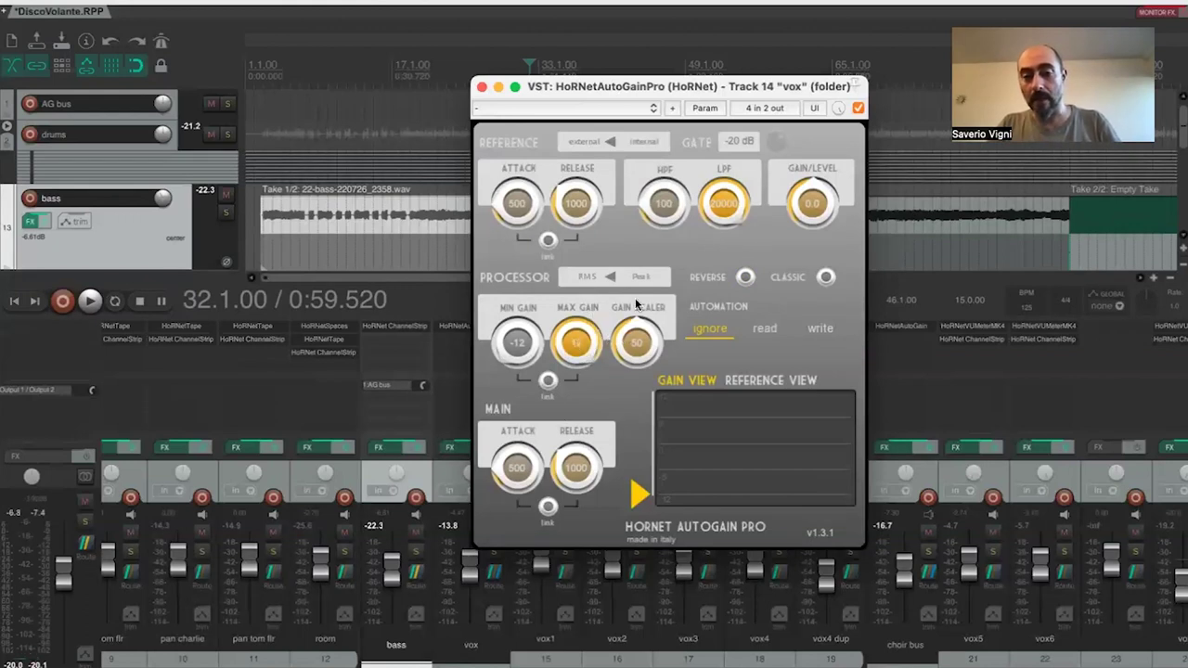
mouse_move(631, 320)
mouse_down()
mouse_move(614, 387)
mouse_move(640, 329)
mouse_up()
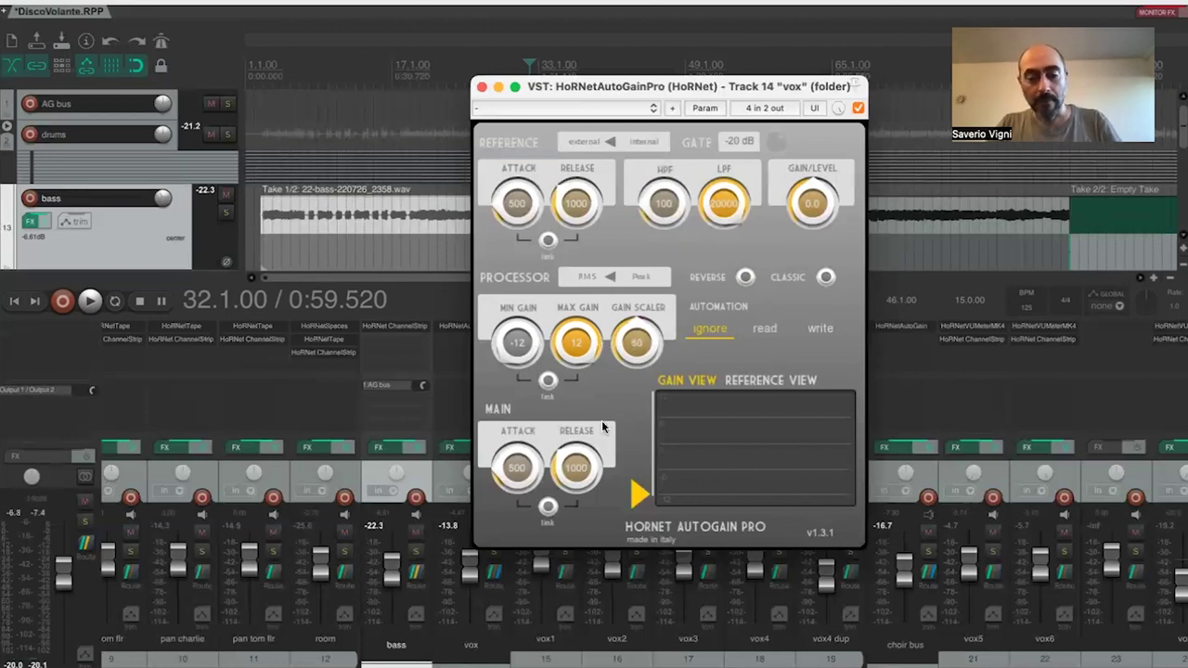
mouse_move(561, 478)
mouse_down()
mouse_move(554, 520)
mouse_move(560, 455)
mouse_up()
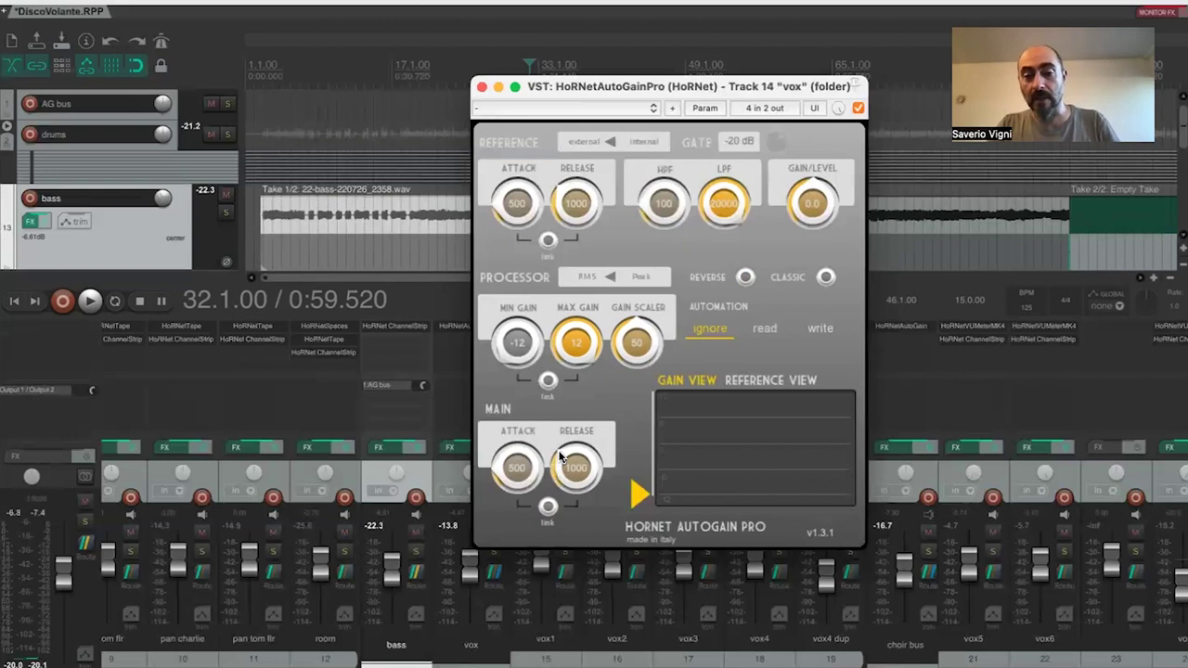
click(826, 277)
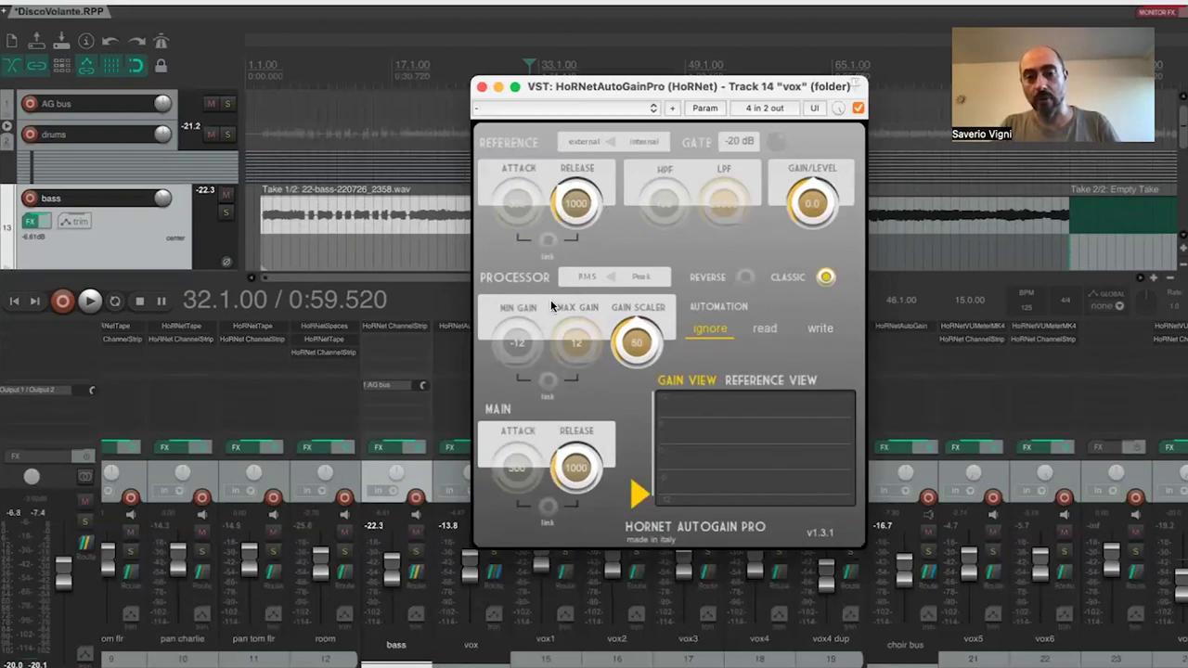
click(825, 281)
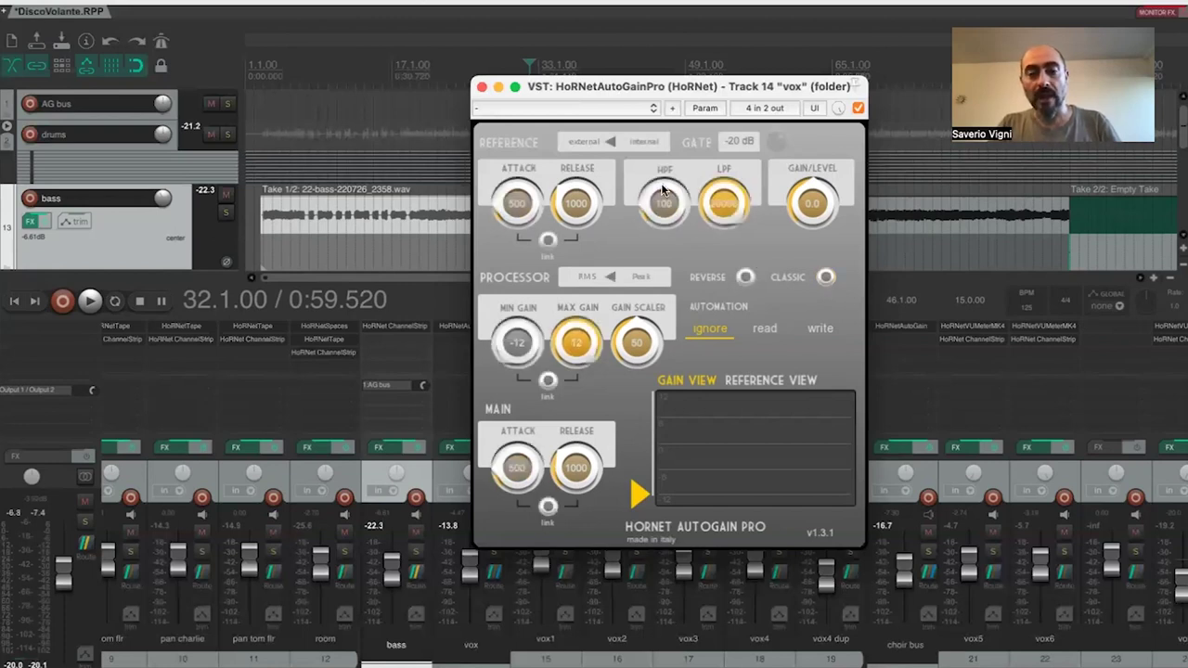
- Switch the HoRNetAutoGainPro reference from external to internal and set the gate to -52 dB
click(616, 142)
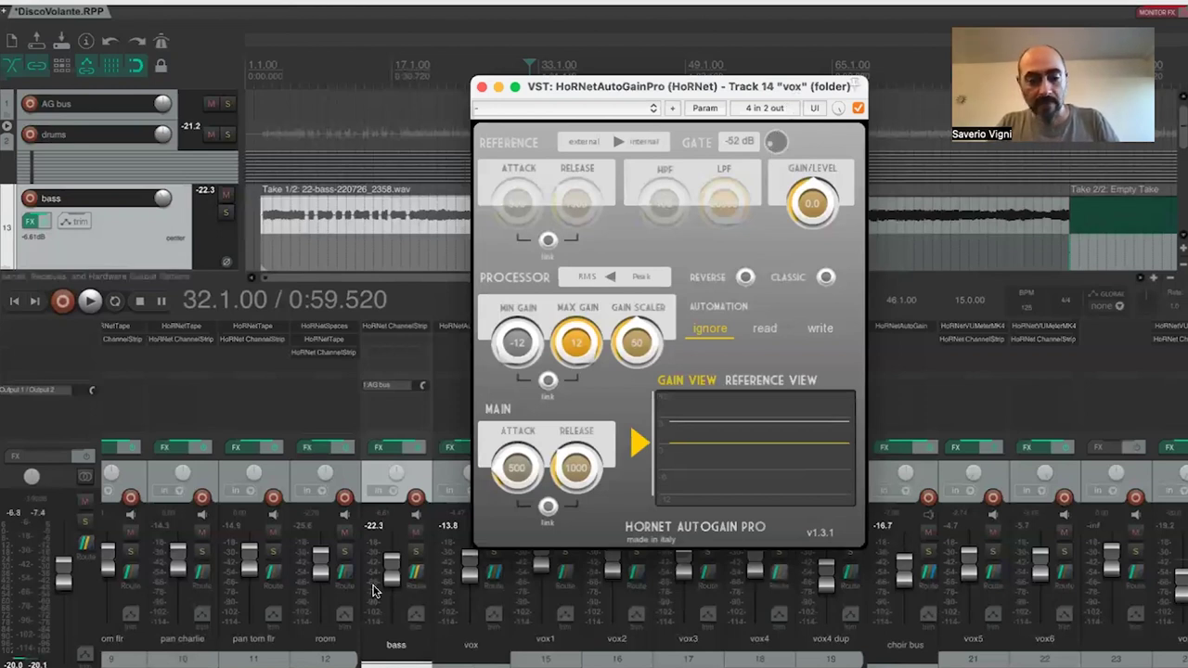
- Solo the vox folder track and bring it into view in the track list
drag(601, 93, 710, 90)
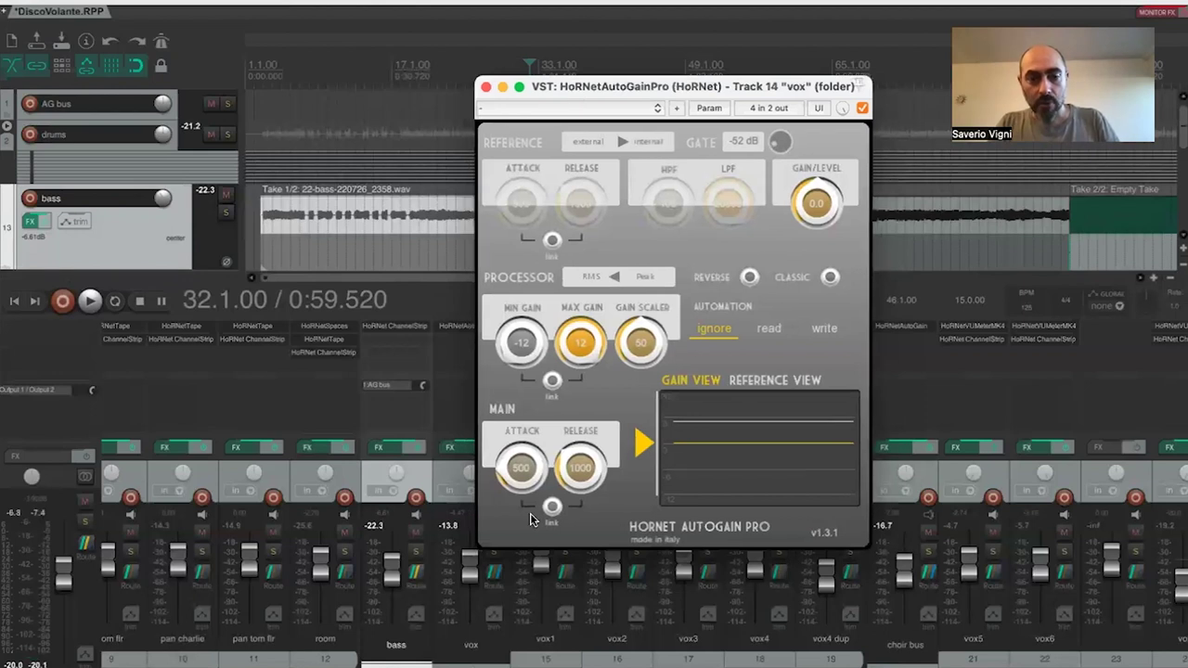
click(500, 557)
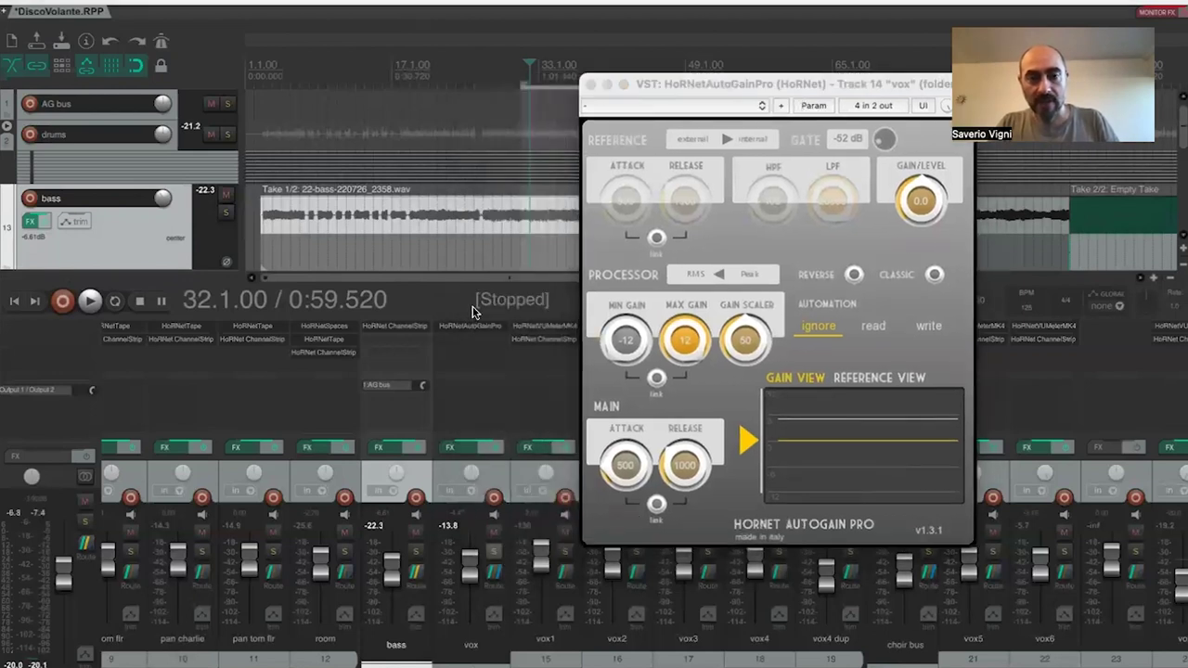
click(493, 552)
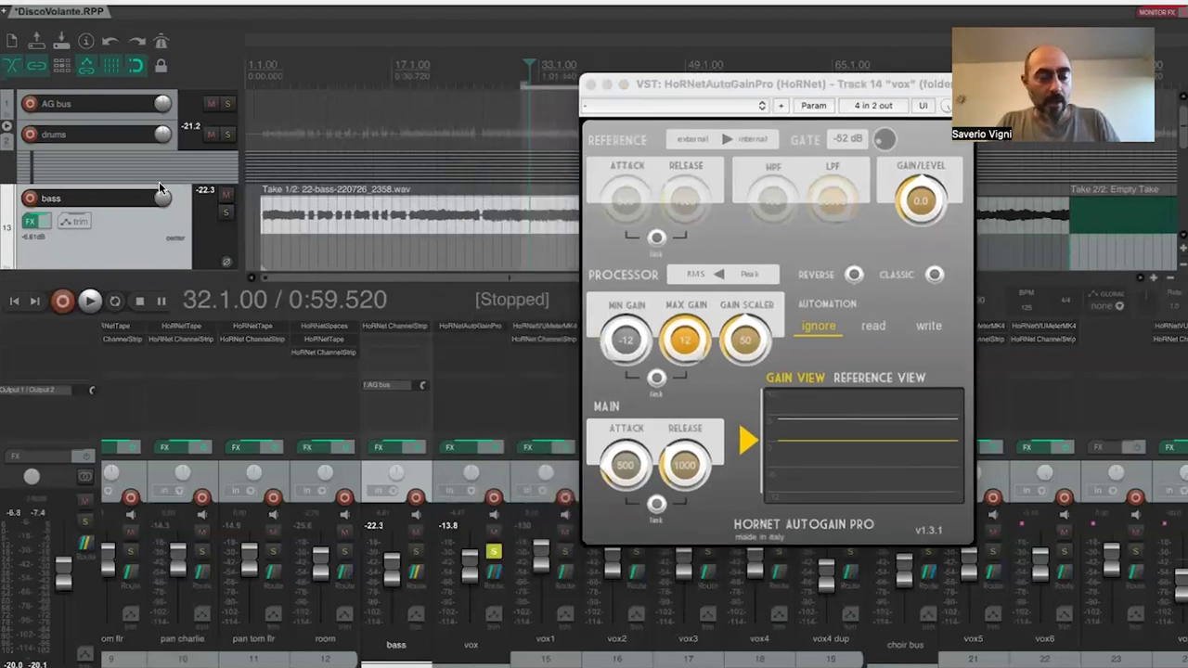
scroll(158, 181, down, 2)
scroll(159, 181, down, 2)
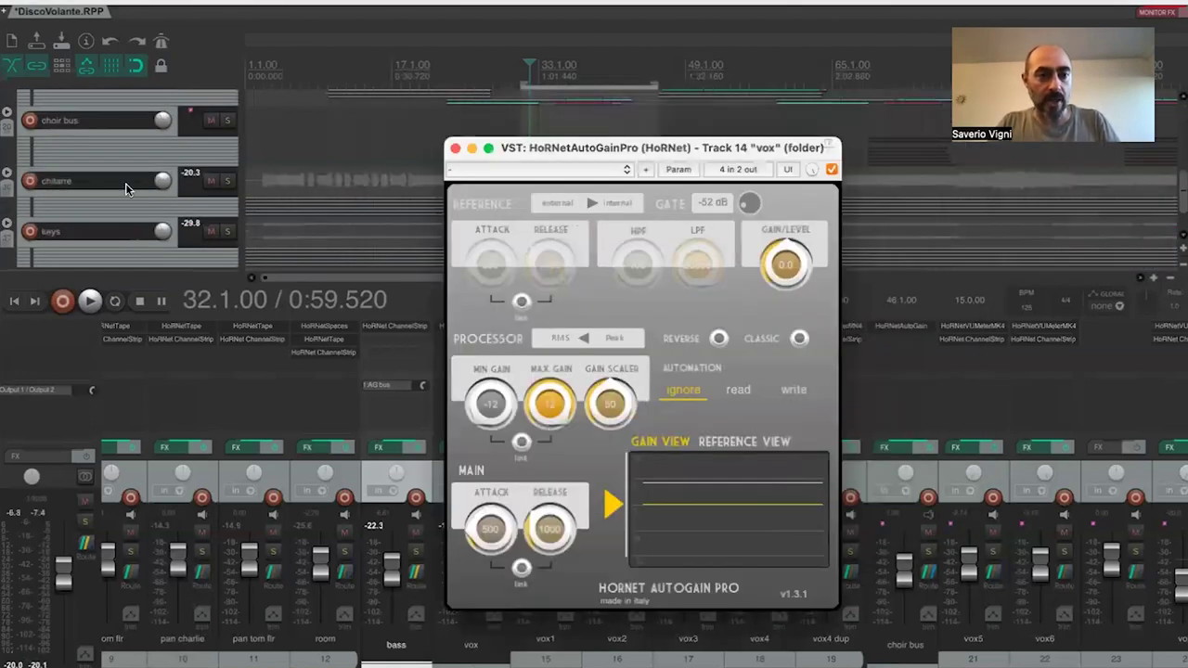
scroll(127, 177, up, 2)
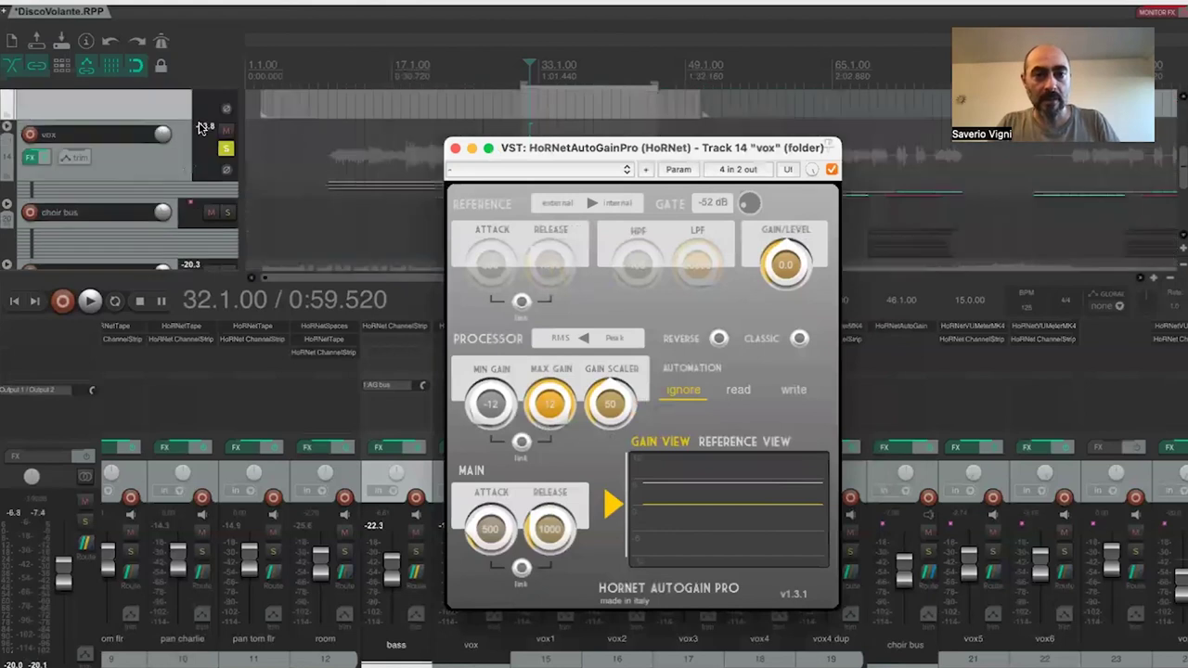
- Play the song from measure 11 and lower the plugin's Gain/Level to -7.0
click(334, 68)
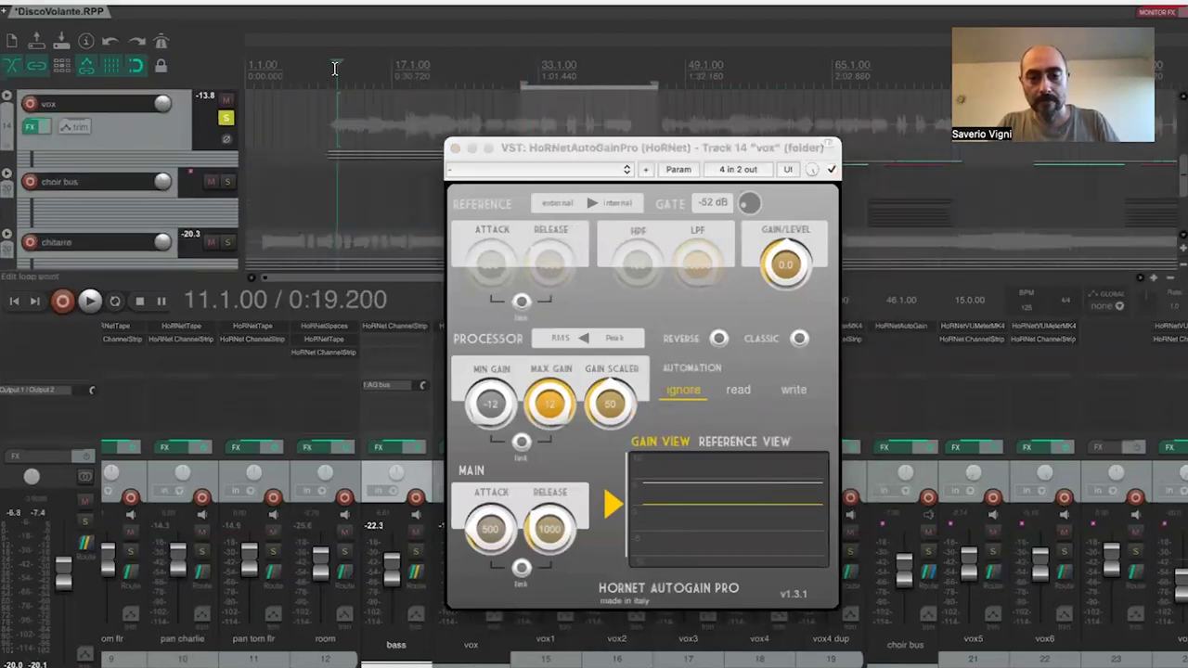
key(space)
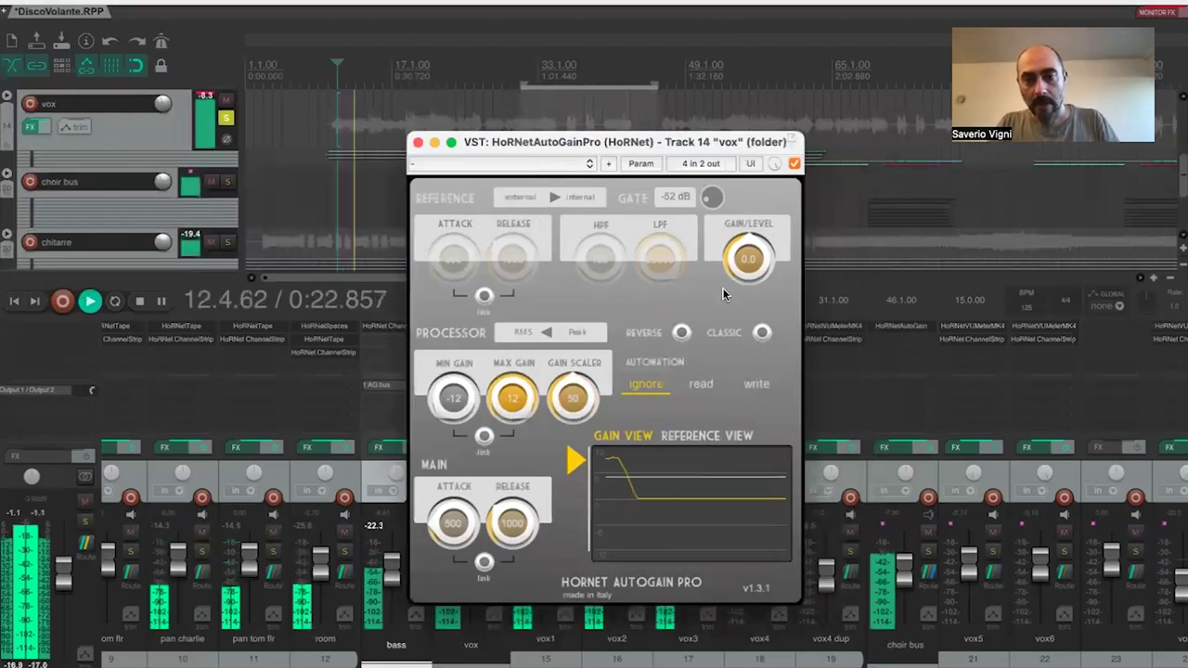
drag(730, 261, 729, 314)
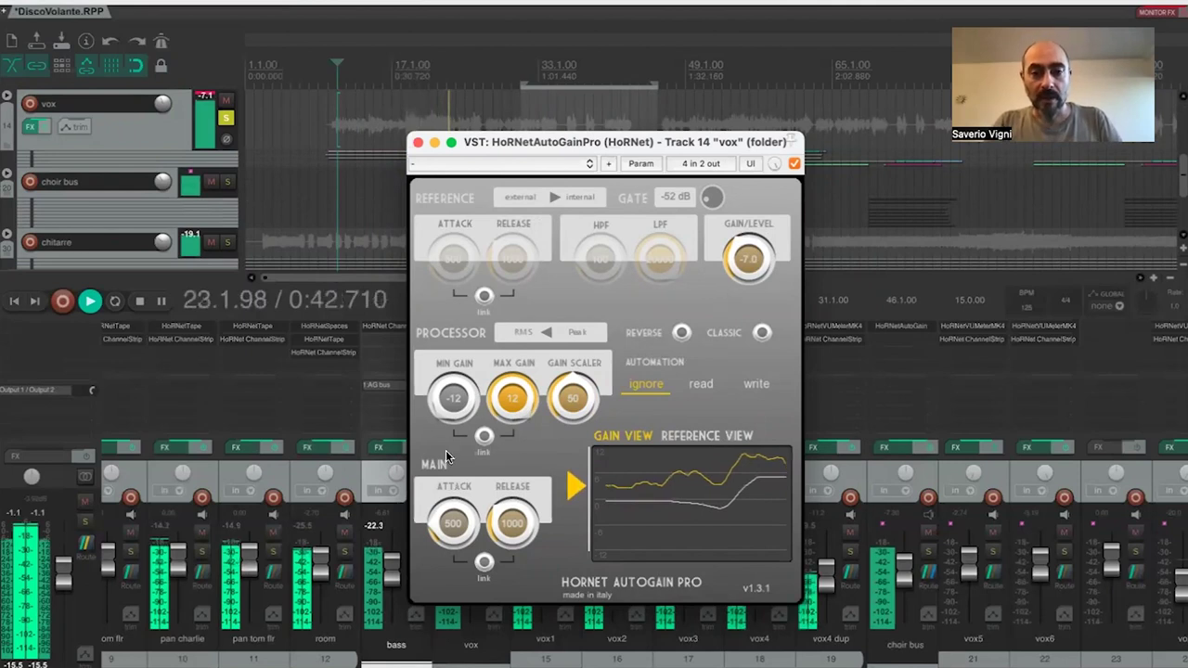
- Link the main Attack and Release, lower both to 10, and stop playback
click(483, 562)
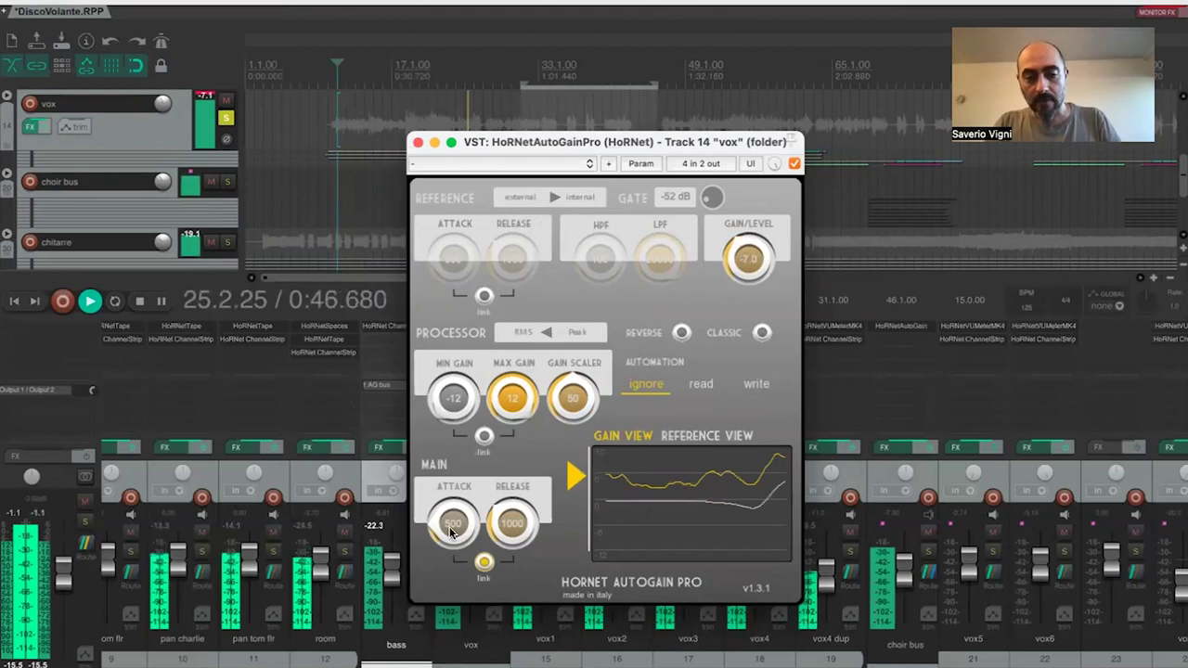
drag(453, 528, 449, 579)
key(space)
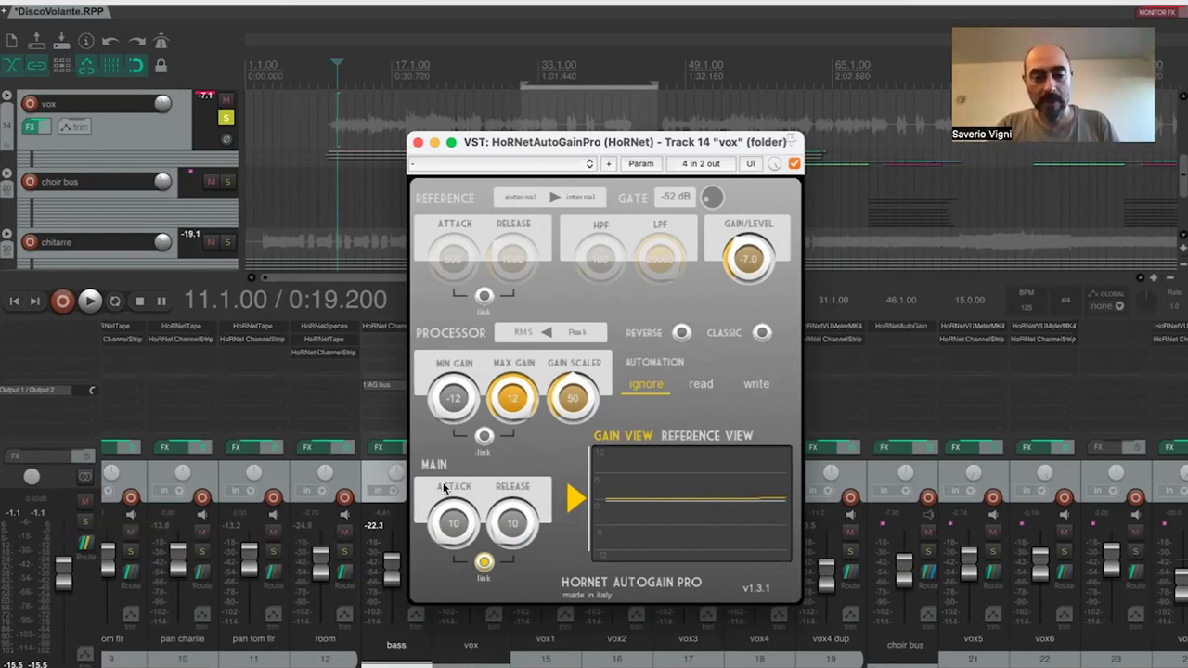
- Play the vocals while trying the linked main Attack and Release at 1540, and return both to 10
key(space)
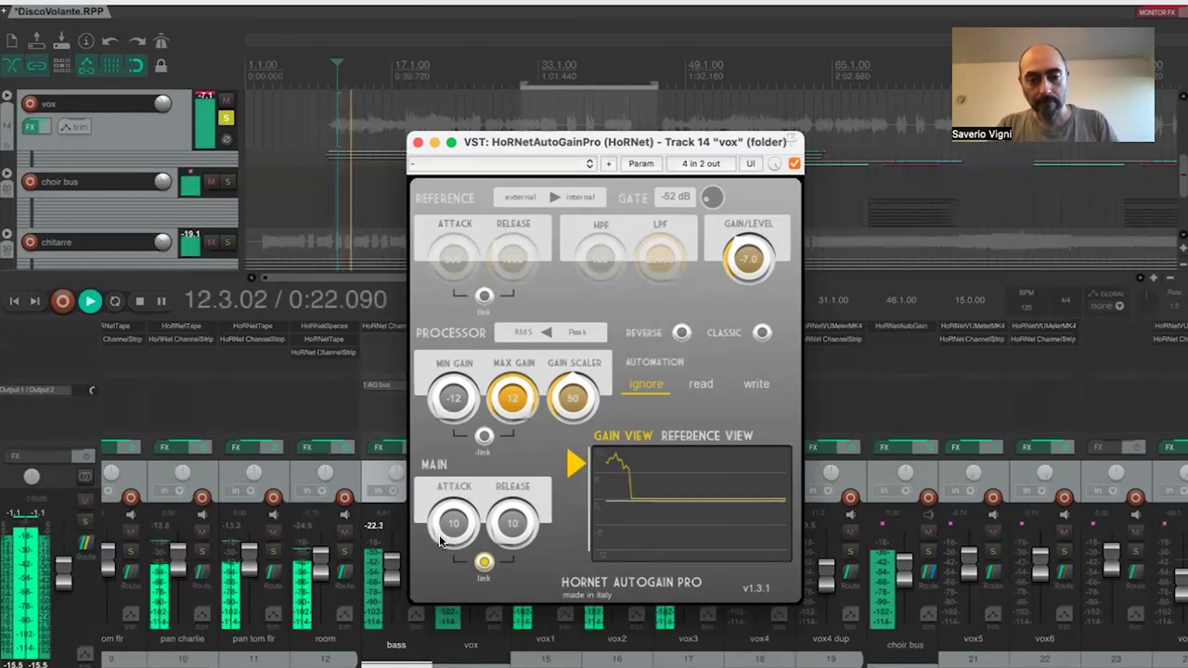
drag(442, 541, 442, 430)
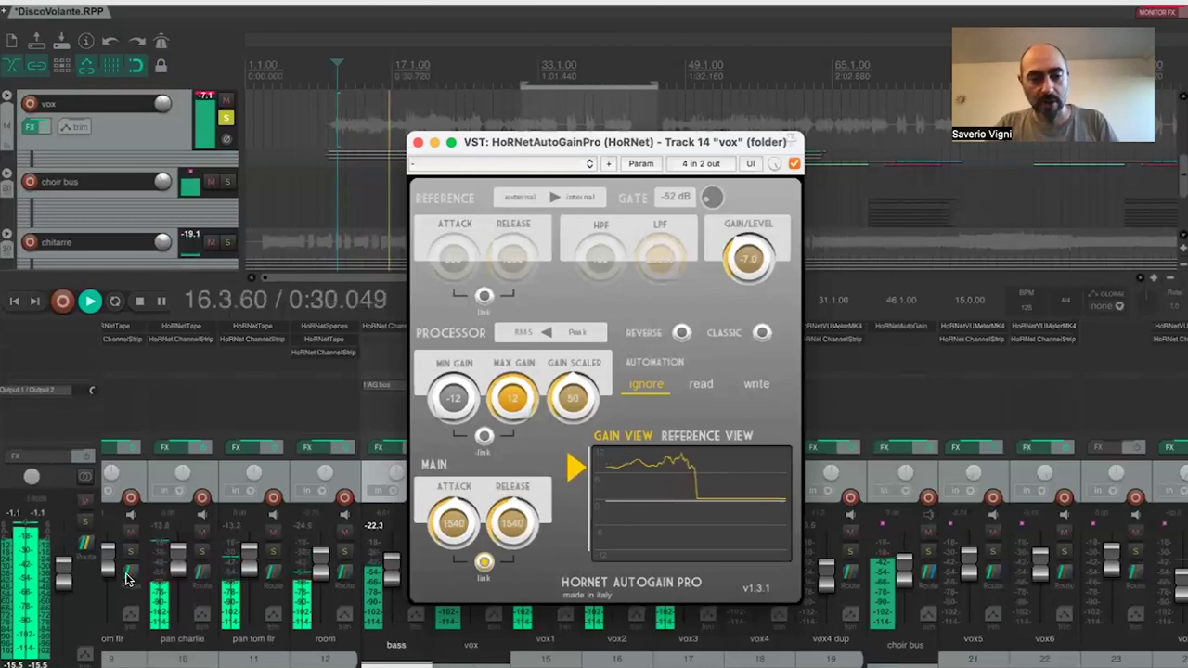
click(66, 594)
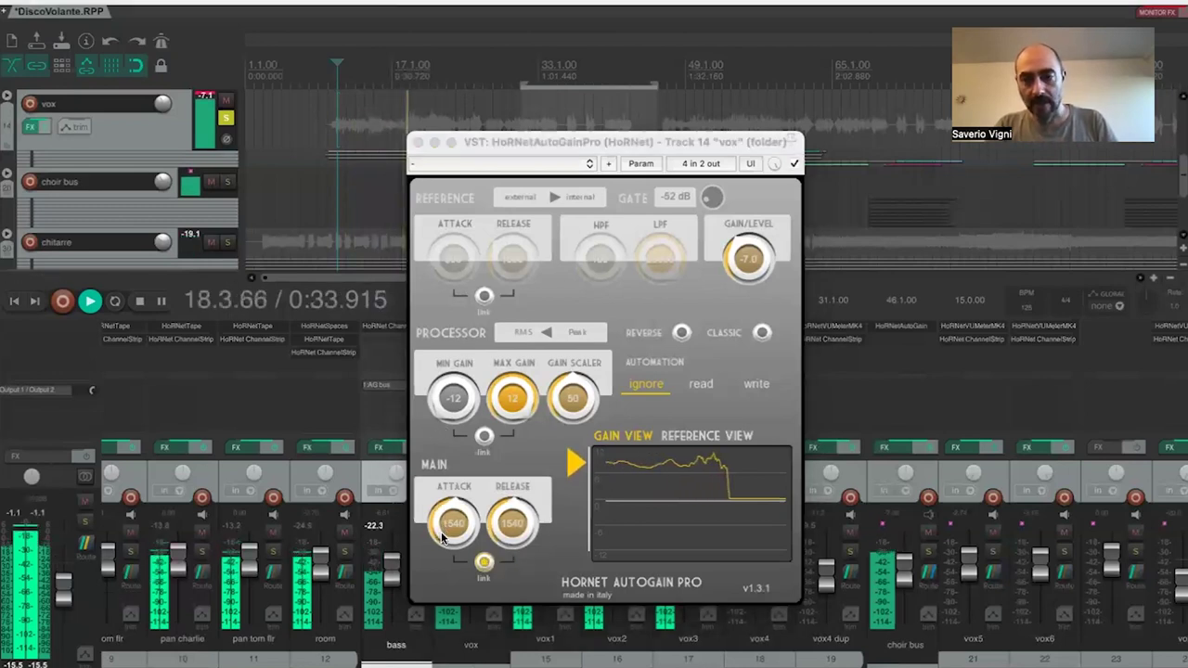
drag(444, 537, 443, 661)
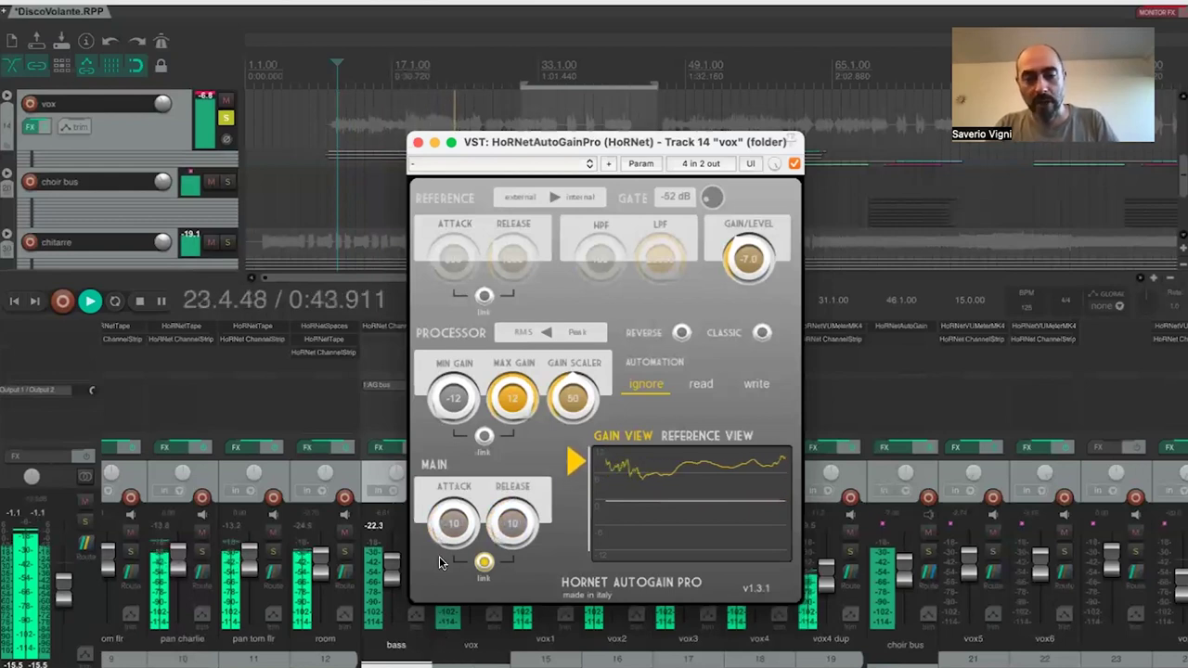
- Unlink the main Attack and Release, and set only the main Release to 968
click(483, 562)
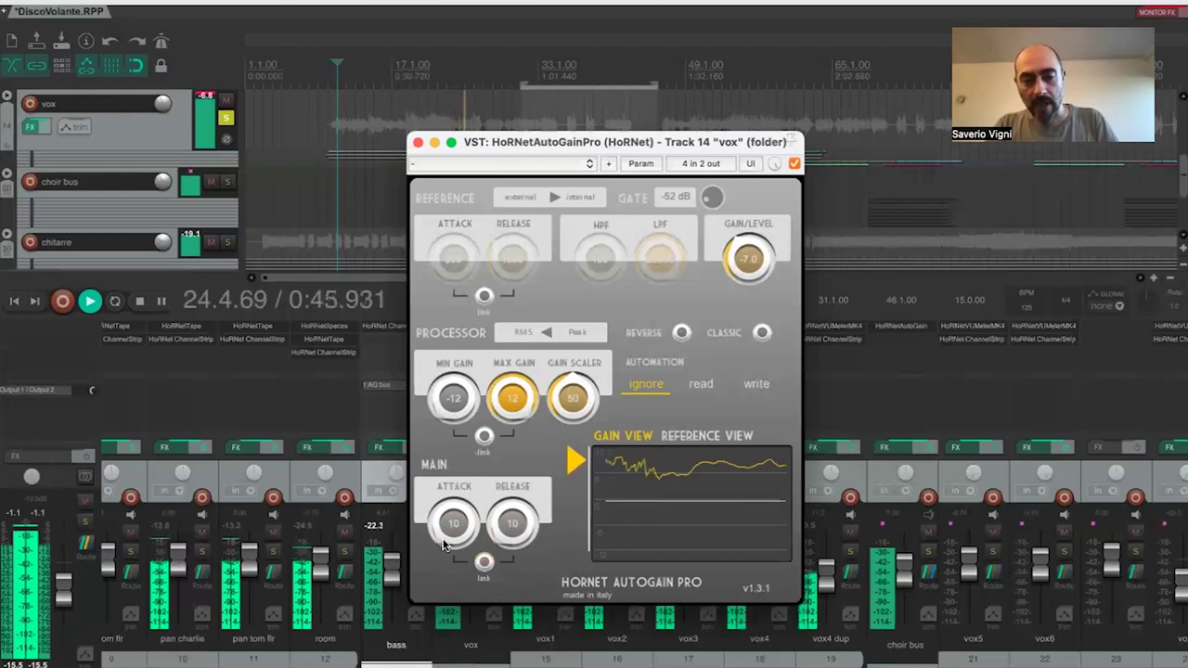
drag(449, 539, 498, 471)
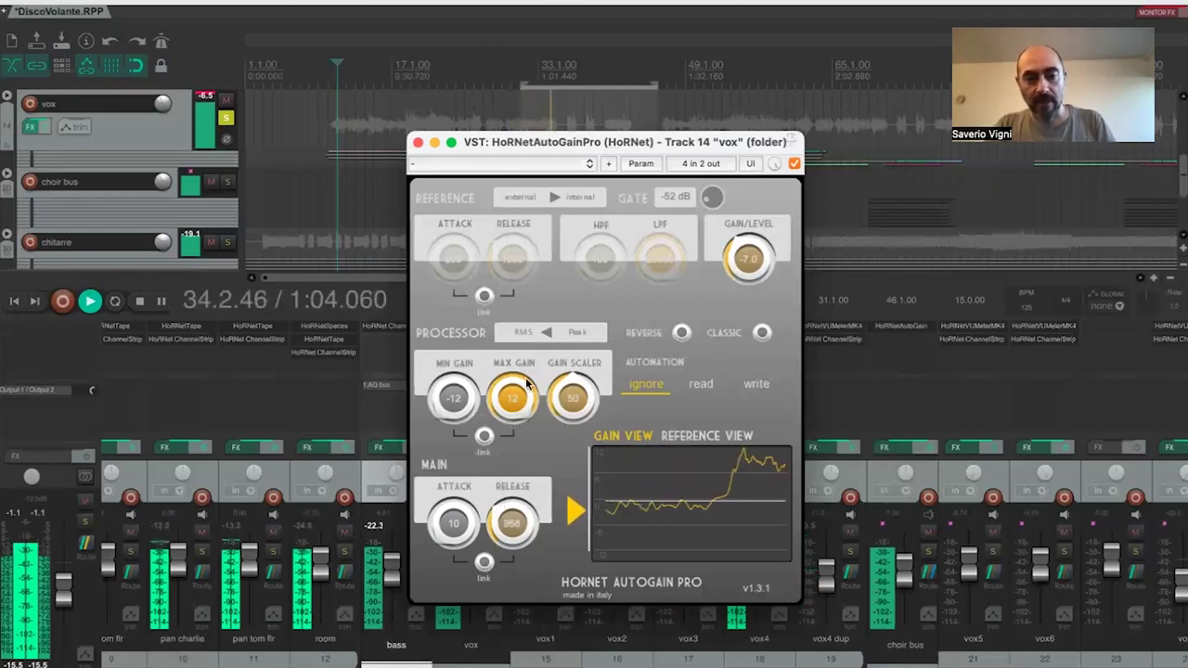
- Switch the processor's detection from RMS to Peak and listen to the vocals before stopping playback
click(553, 335)
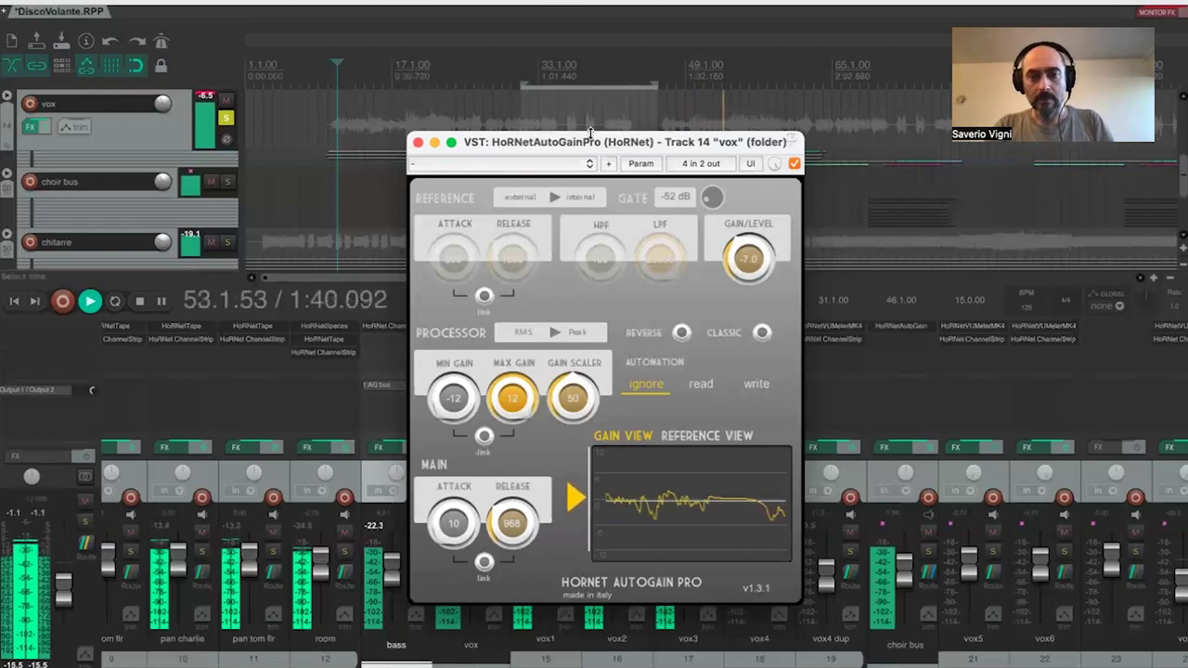
drag(613, 123, 656, 105)
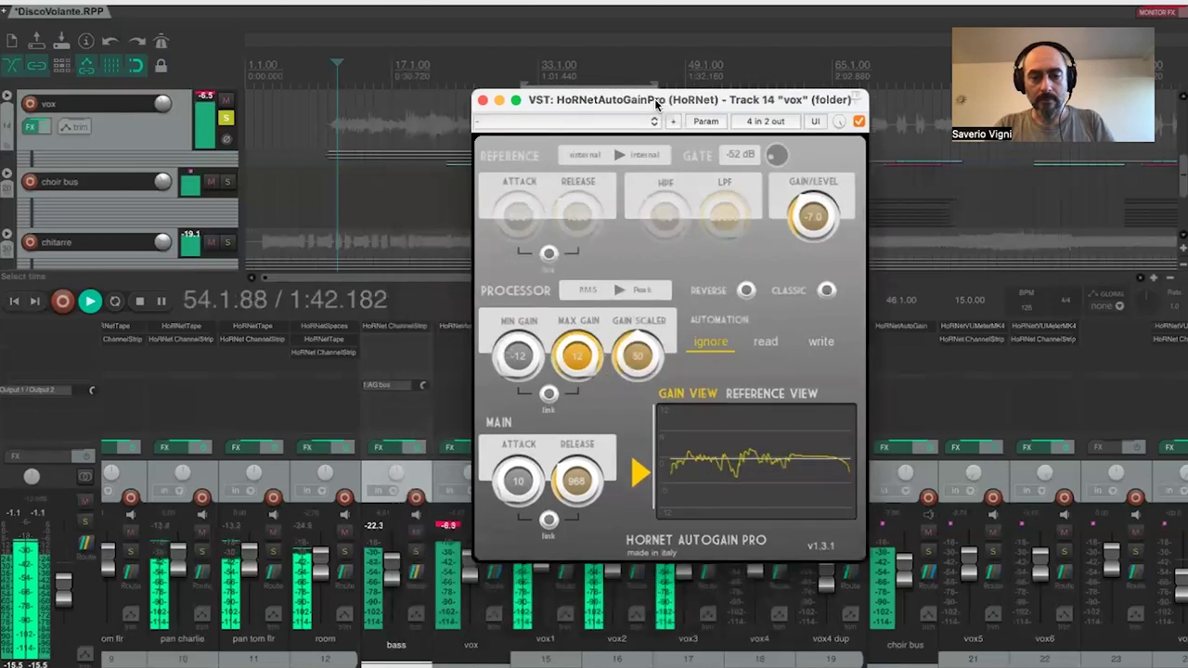
key(space)
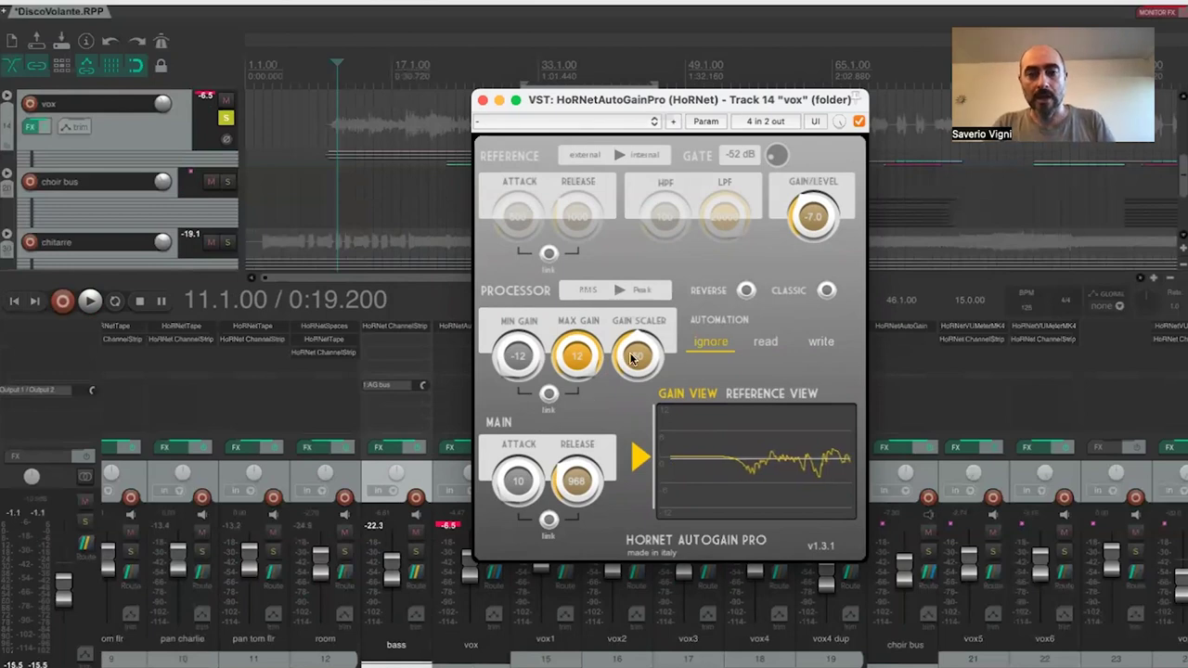
- Switch the reference to external and check the AG bus send to the vox folder in the mixer
click(611, 156)
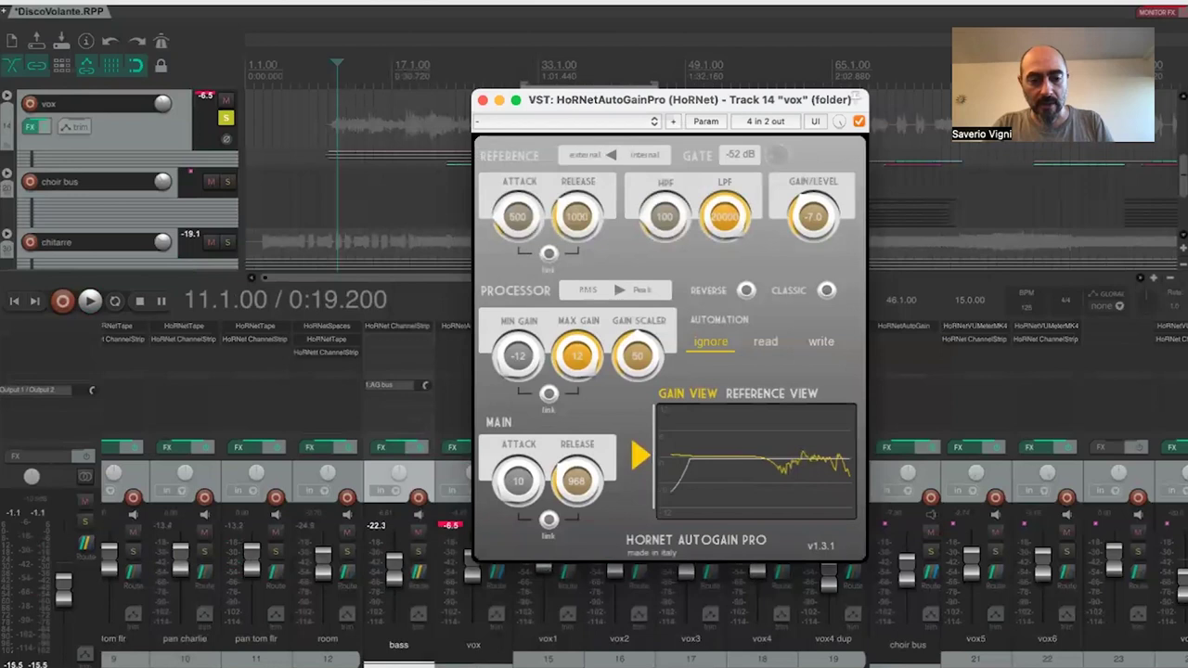
scroll(195, 557, left, 8)
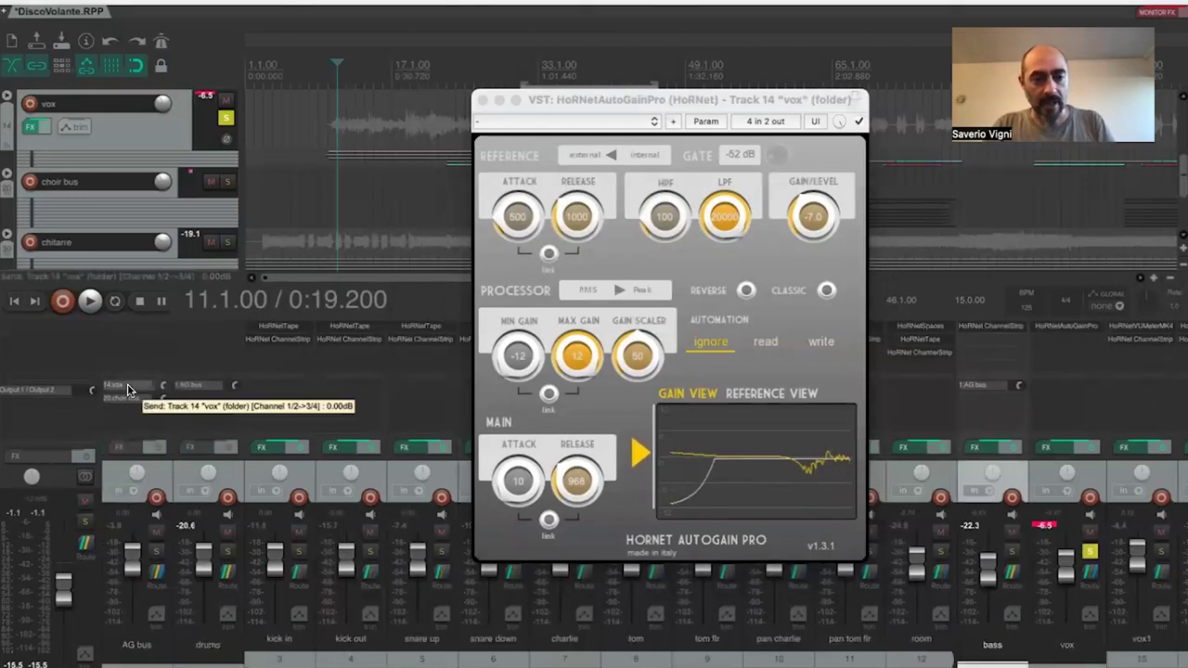
click(128, 390)
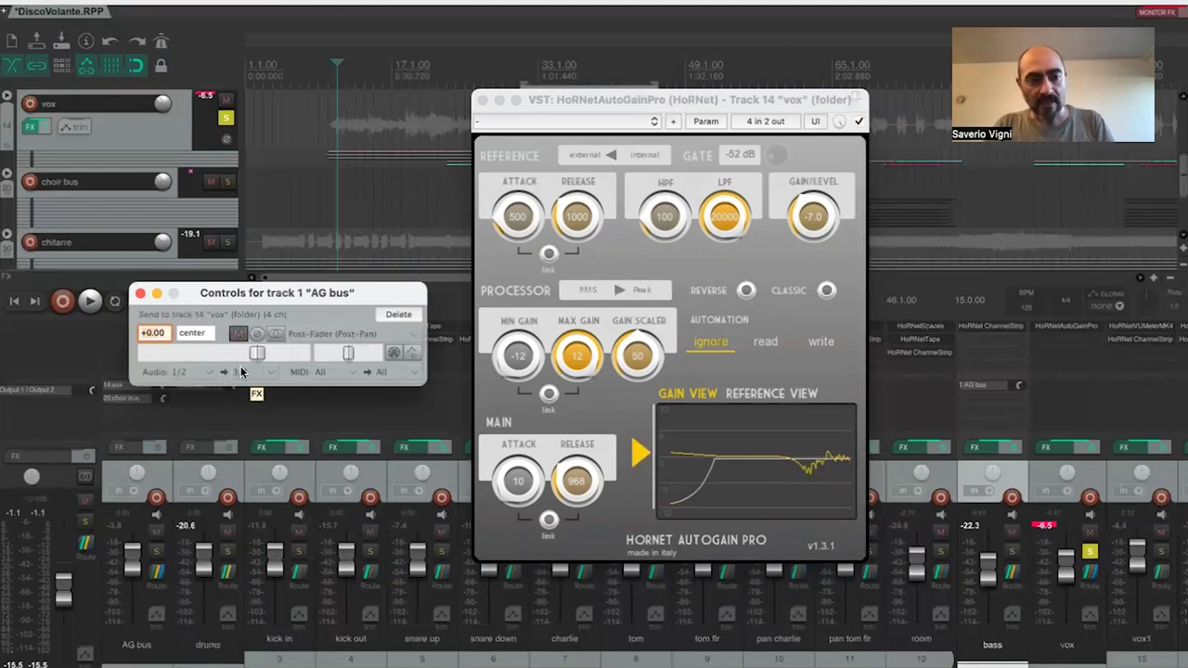
click(141, 293)
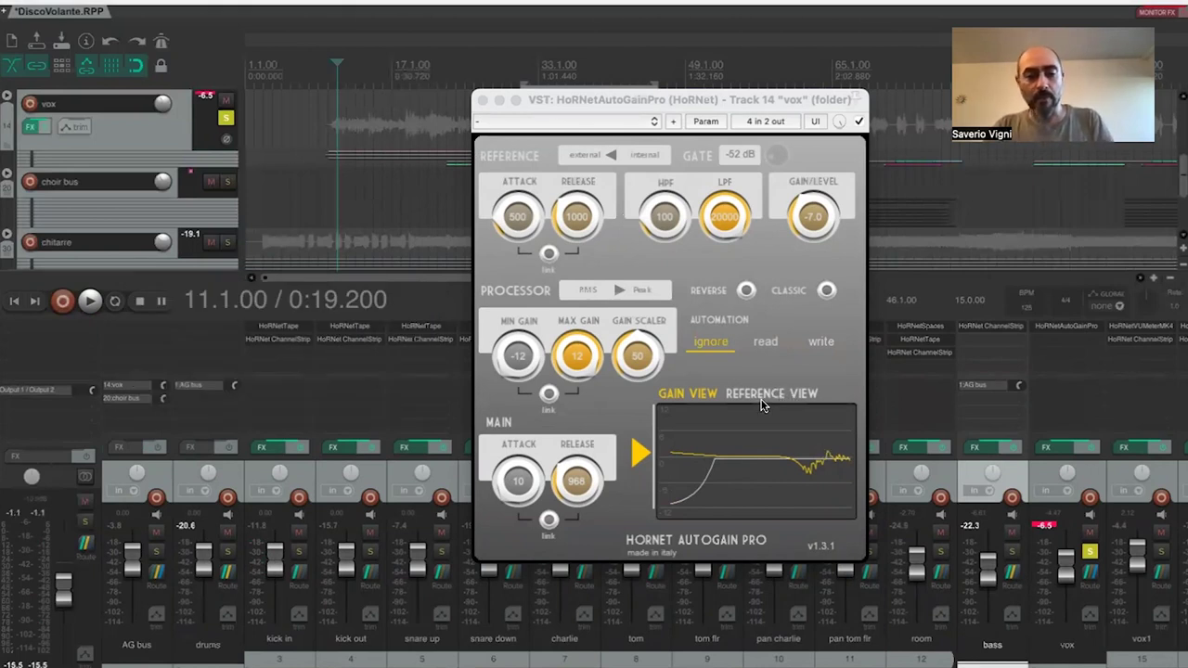
- Start playback and lower the reference Attack to 10
key(space)
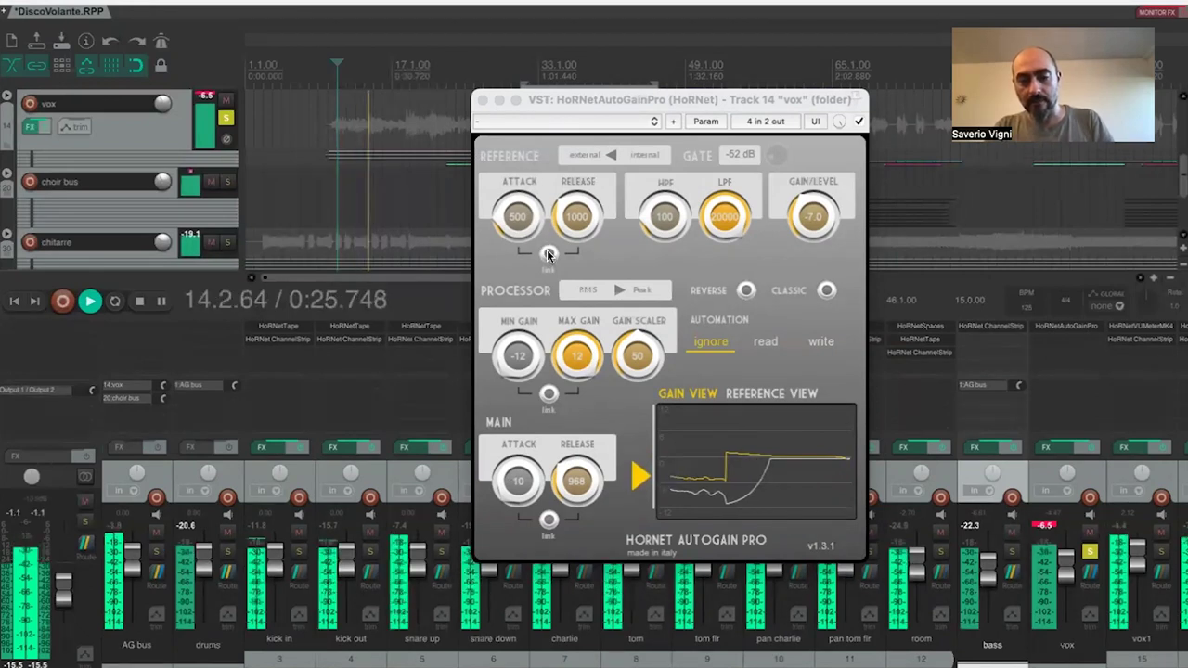
click(501, 232)
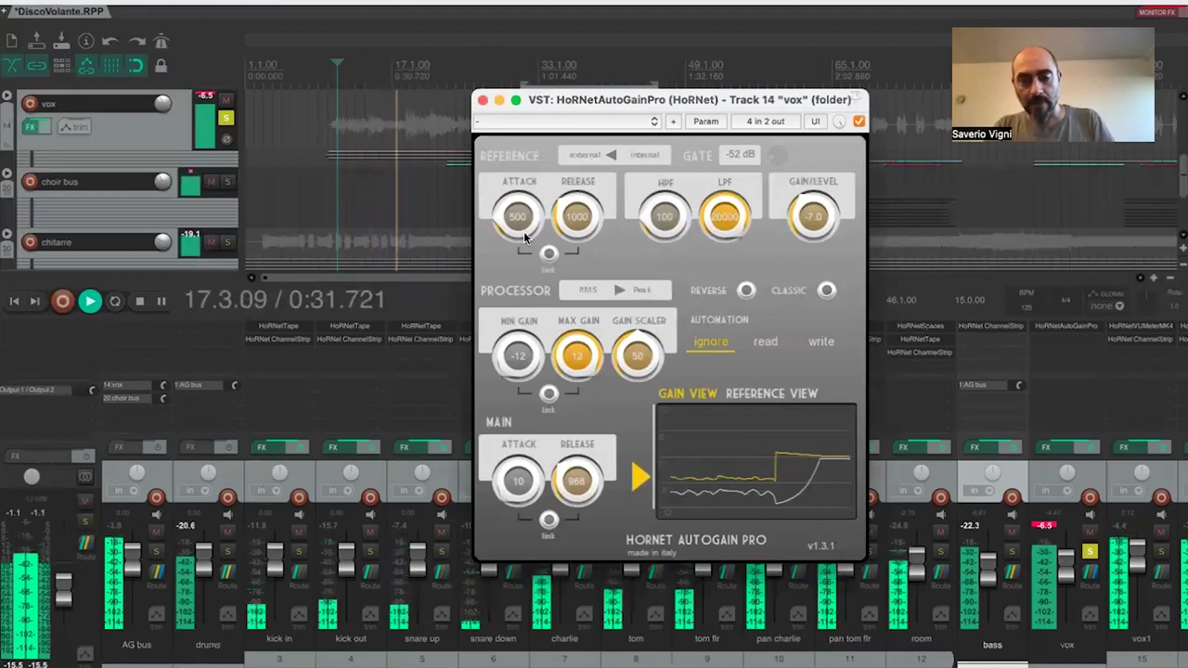
drag(524, 233, 546, 345)
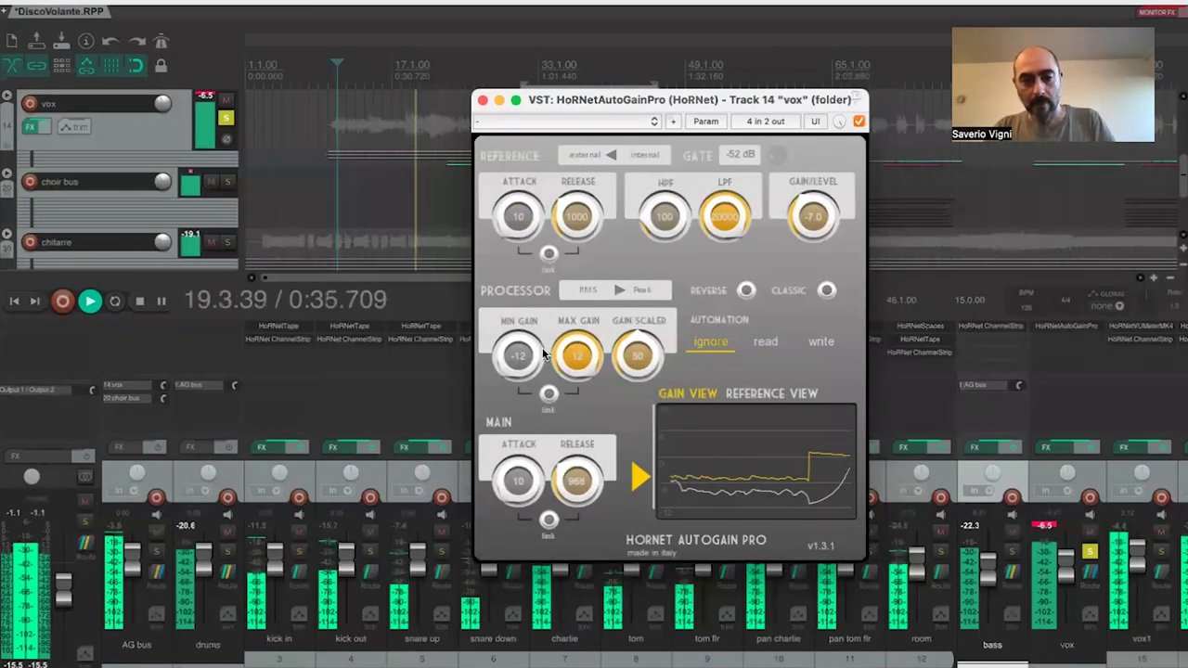
- Unsolo the vox folder track and lower the reference Release to 10
click(1091, 551)
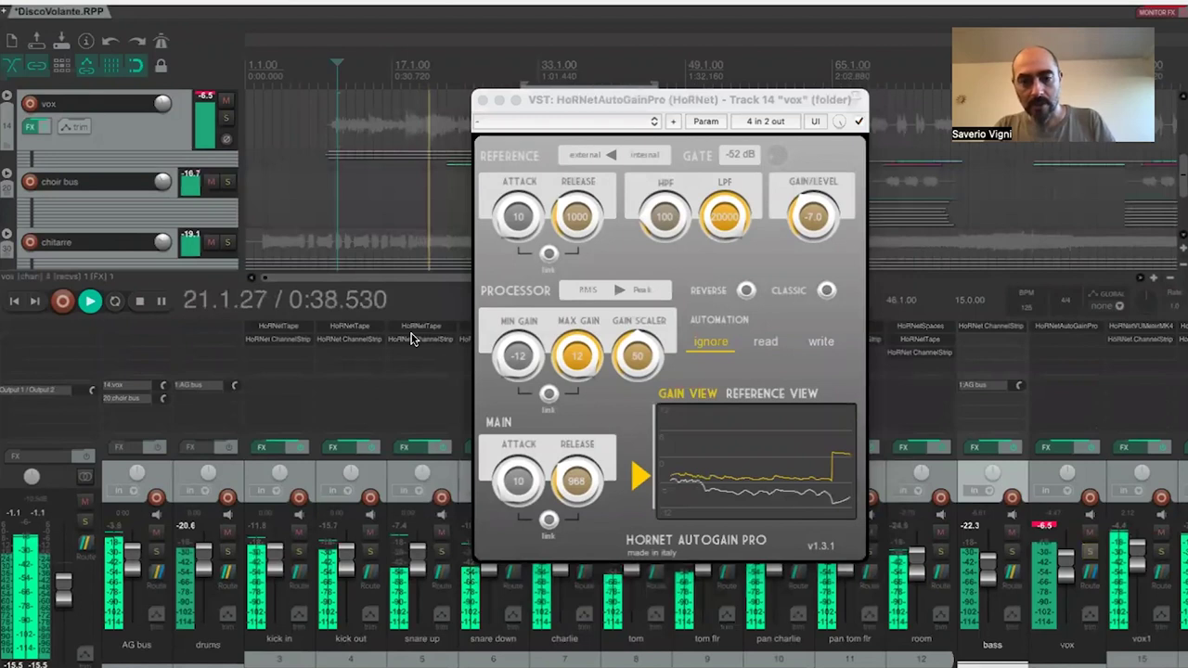
click(506, 238)
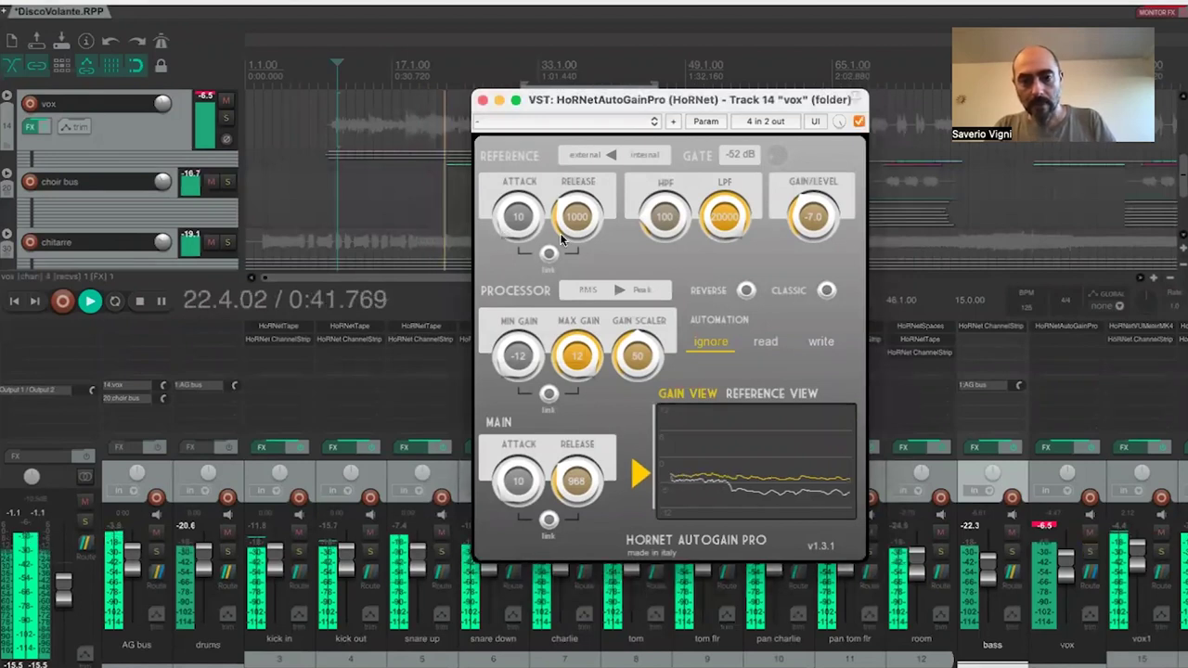
drag(570, 265, 584, 378)
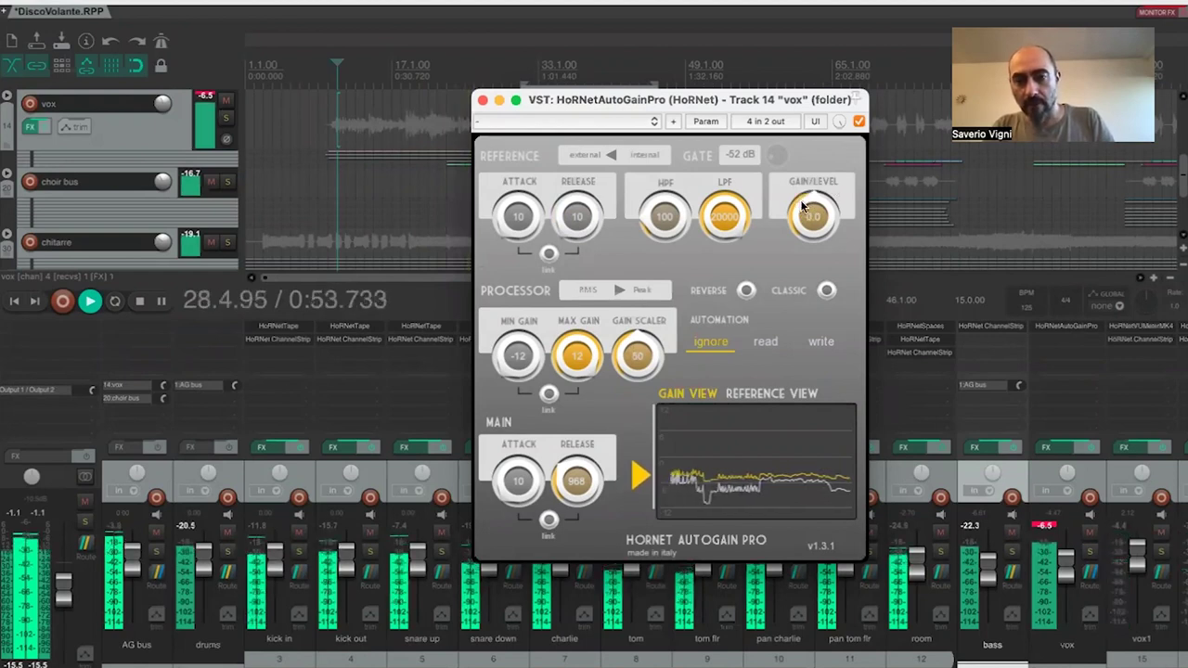
- Raise Gain/Level to 10.3 and set the reference Release to 1085
drag(800, 199, 787, 177)
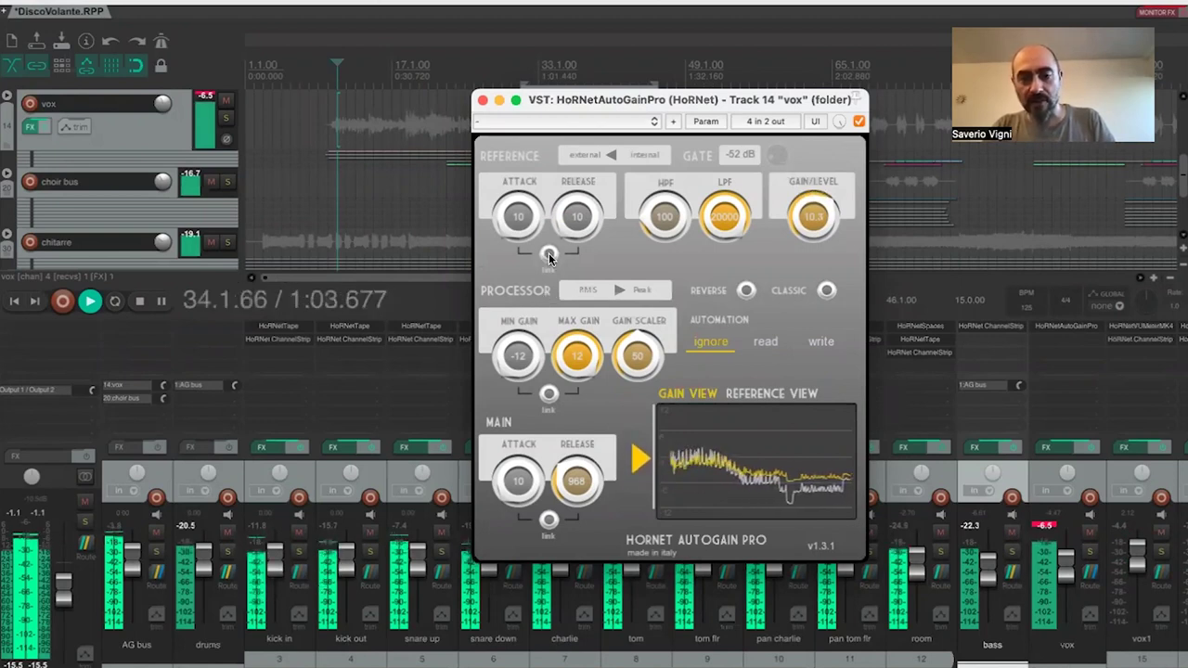
drag(570, 234, 563, 156)
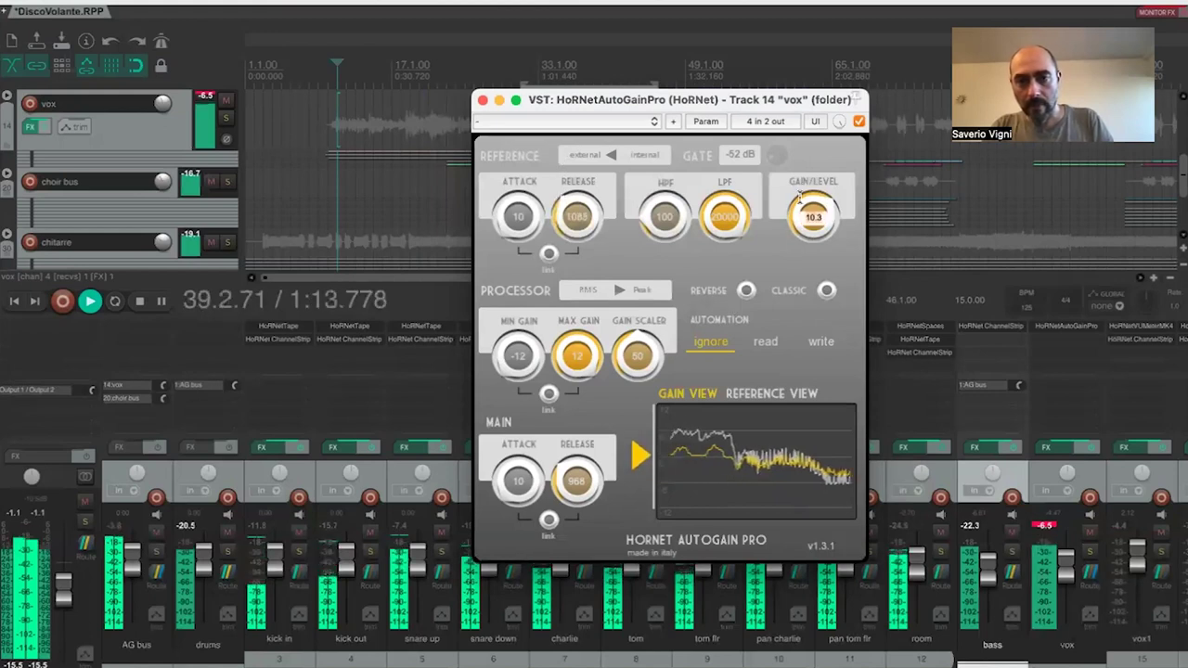
- Reduce Gain/Level to 3.3 and replay the full mix from measure 11
drag(799, 223, 796, 228)
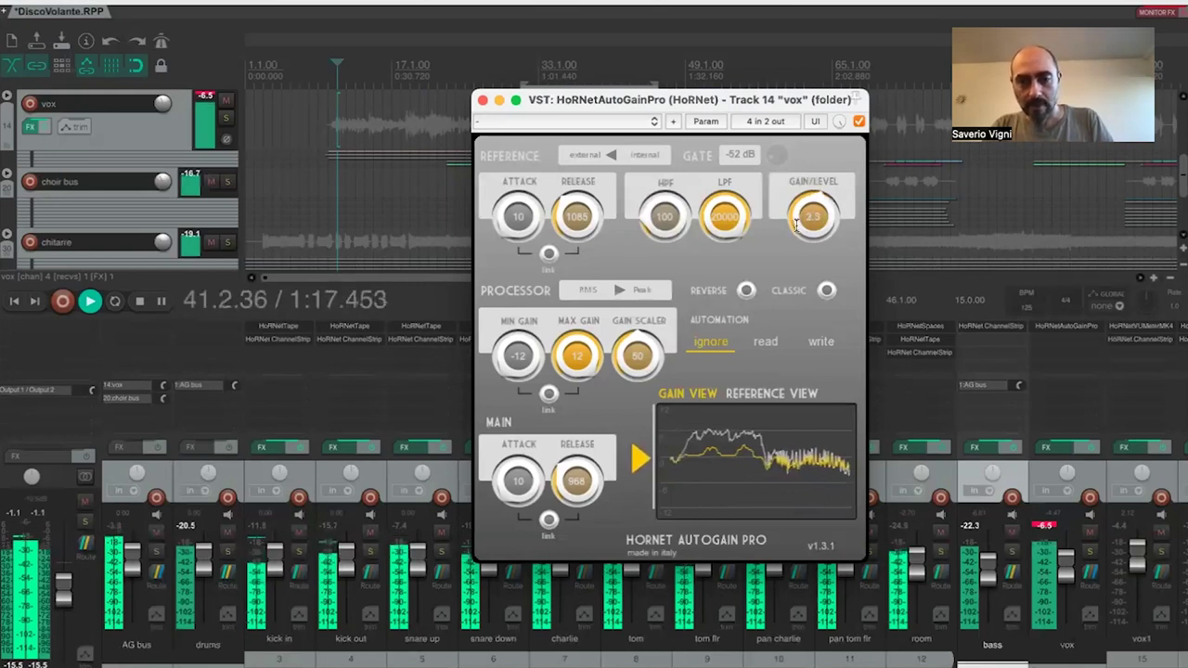
scroll(796, 228, up, 1)
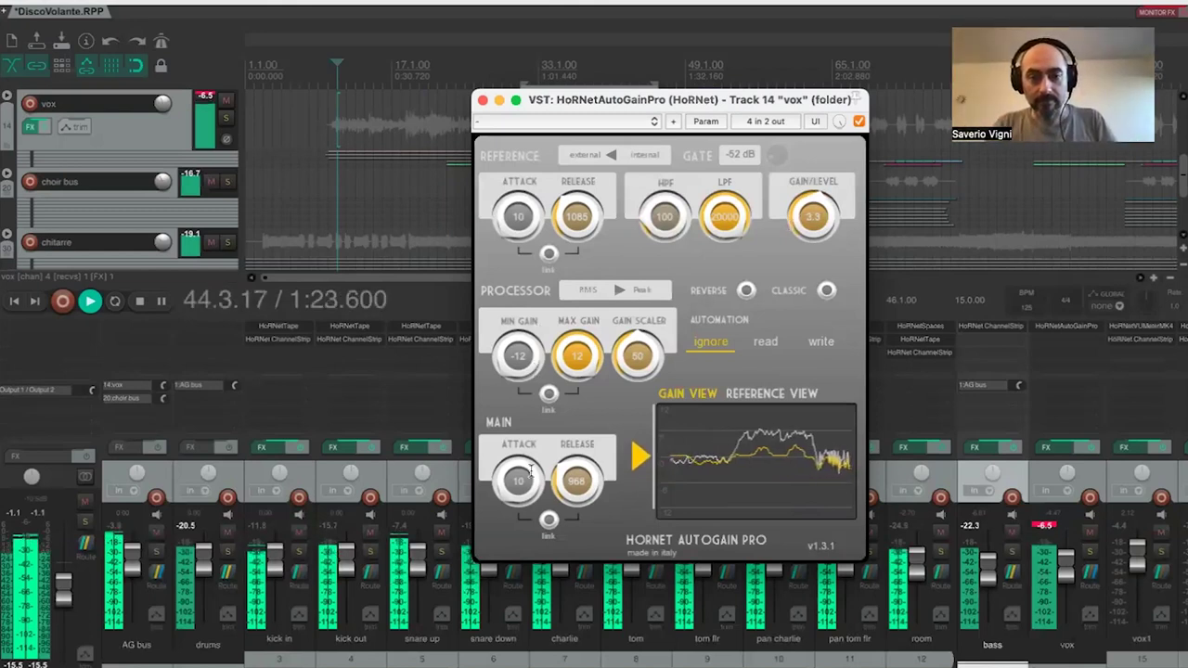
key(space)
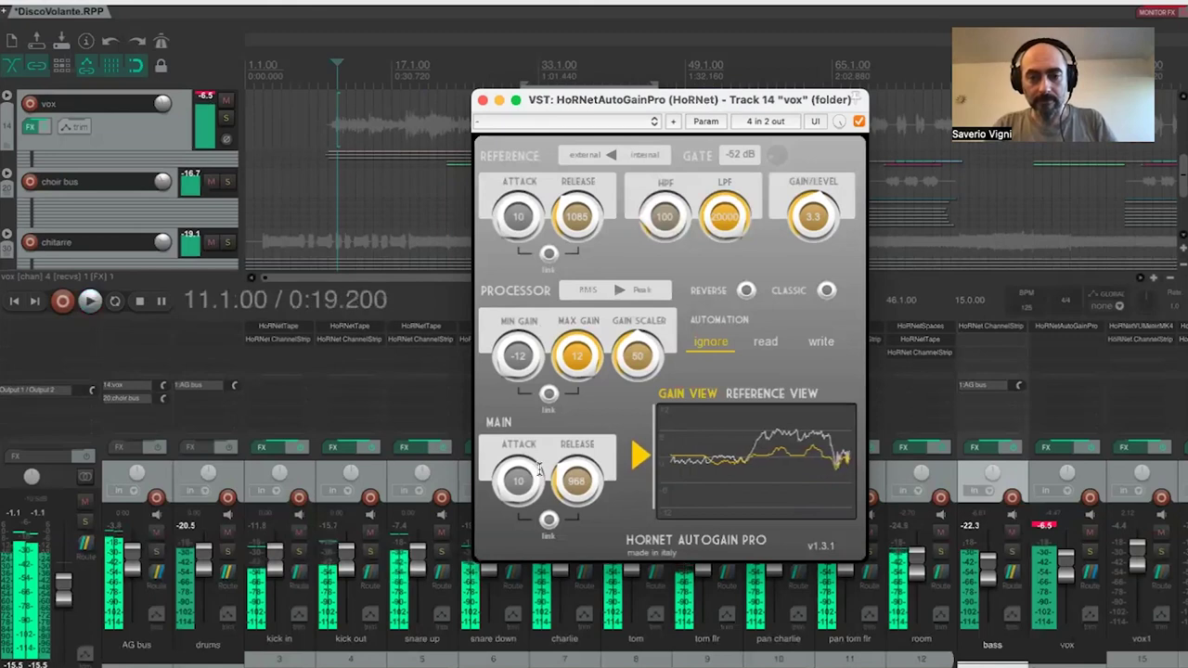
key(space)
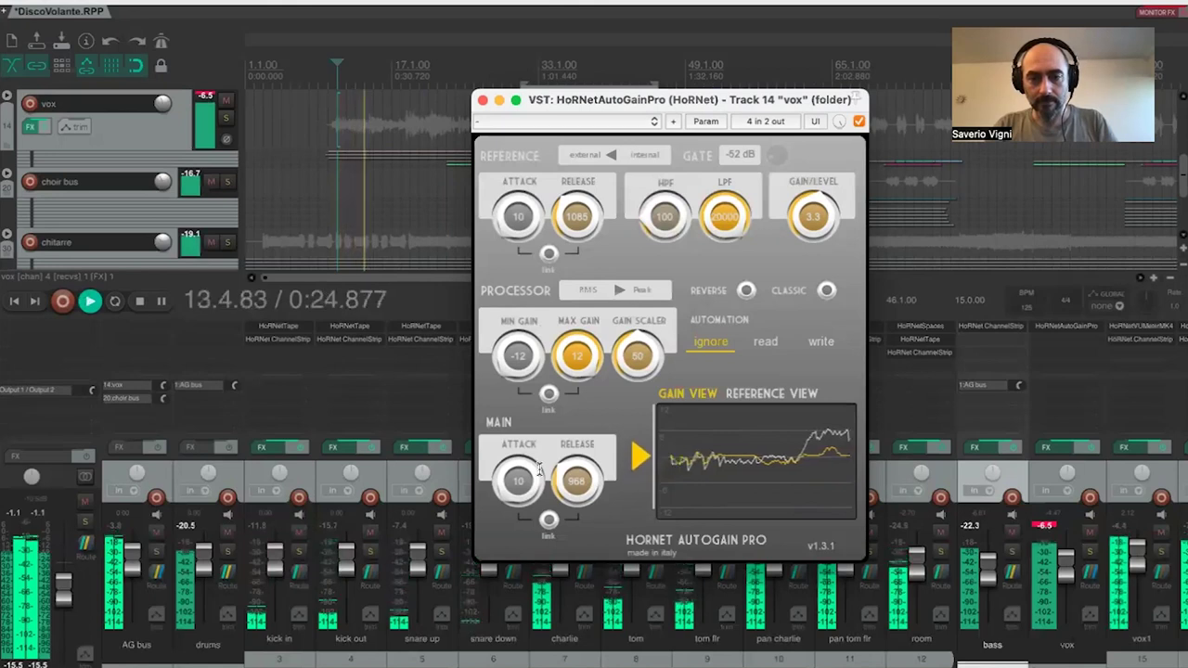
- Compare the mix from measure 11 with HoRNetAutoGainPro bypassed and active, and stop playback
click(860, 123)
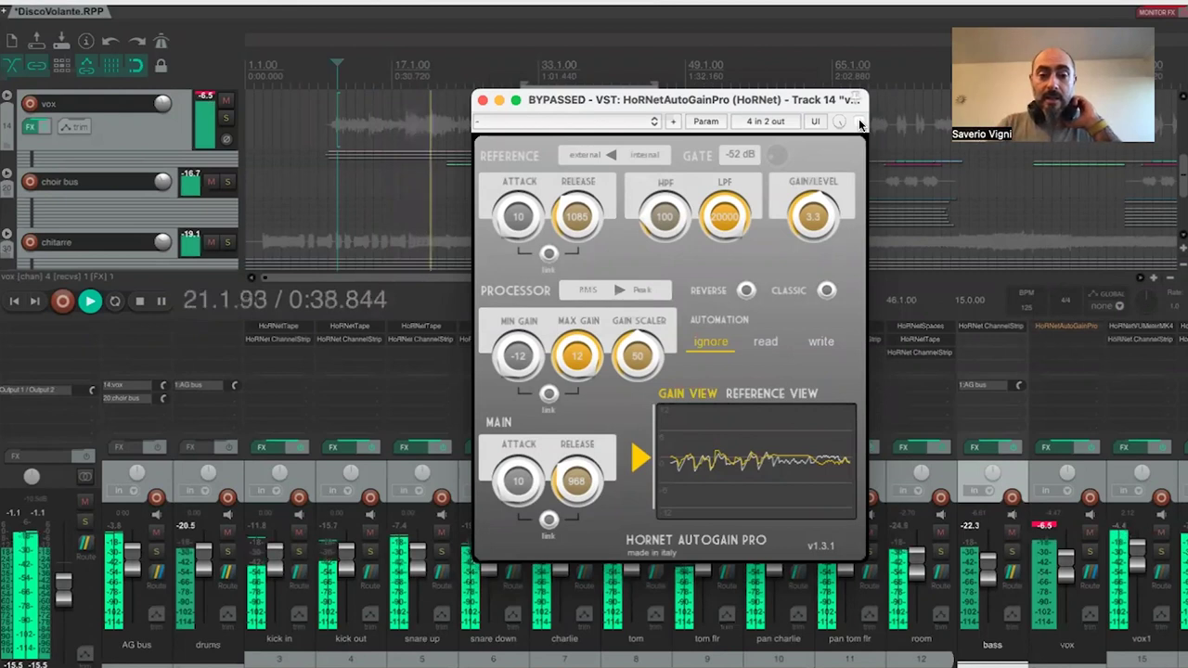
key(space)
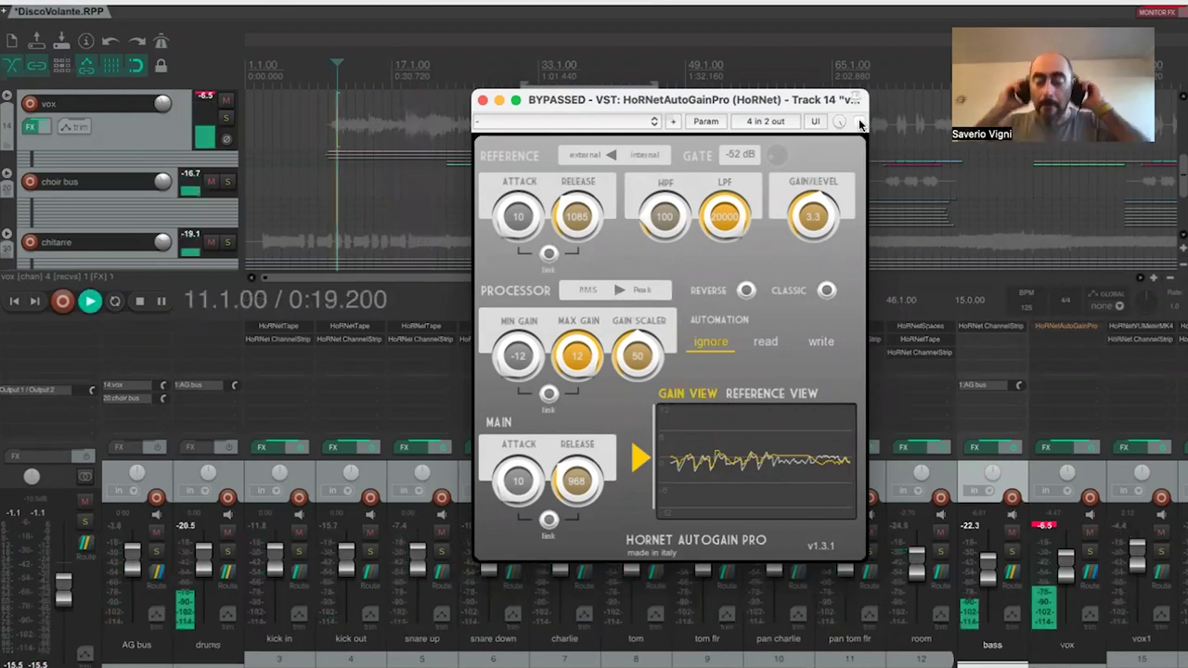
key(space)
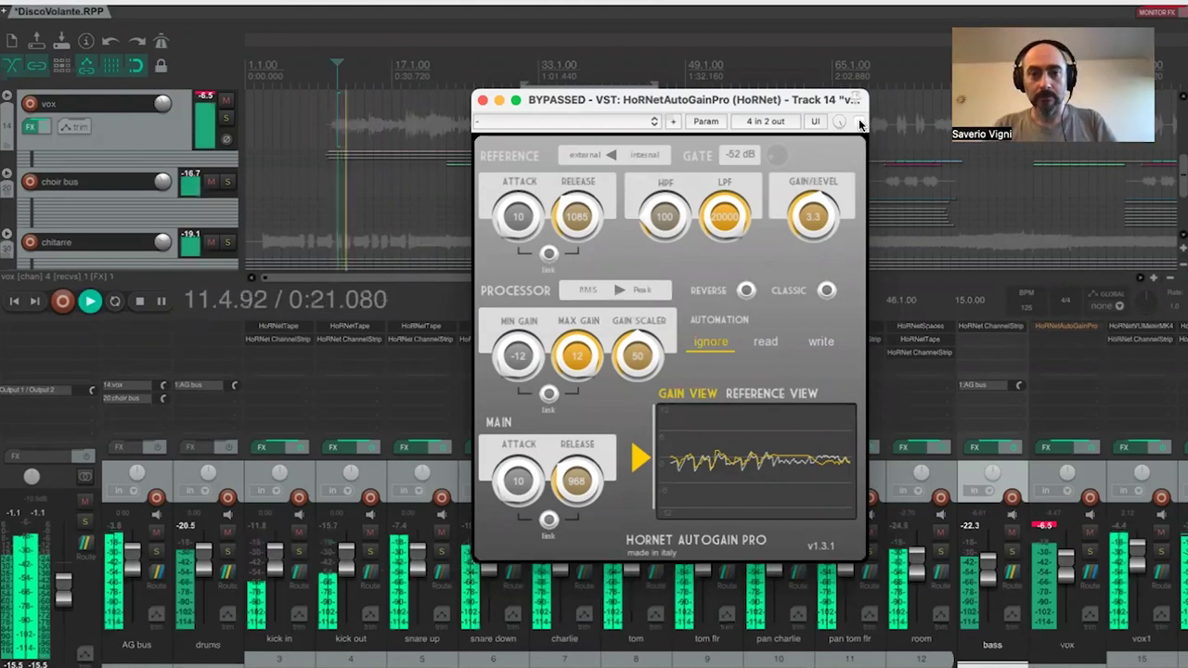
click(859, 122)
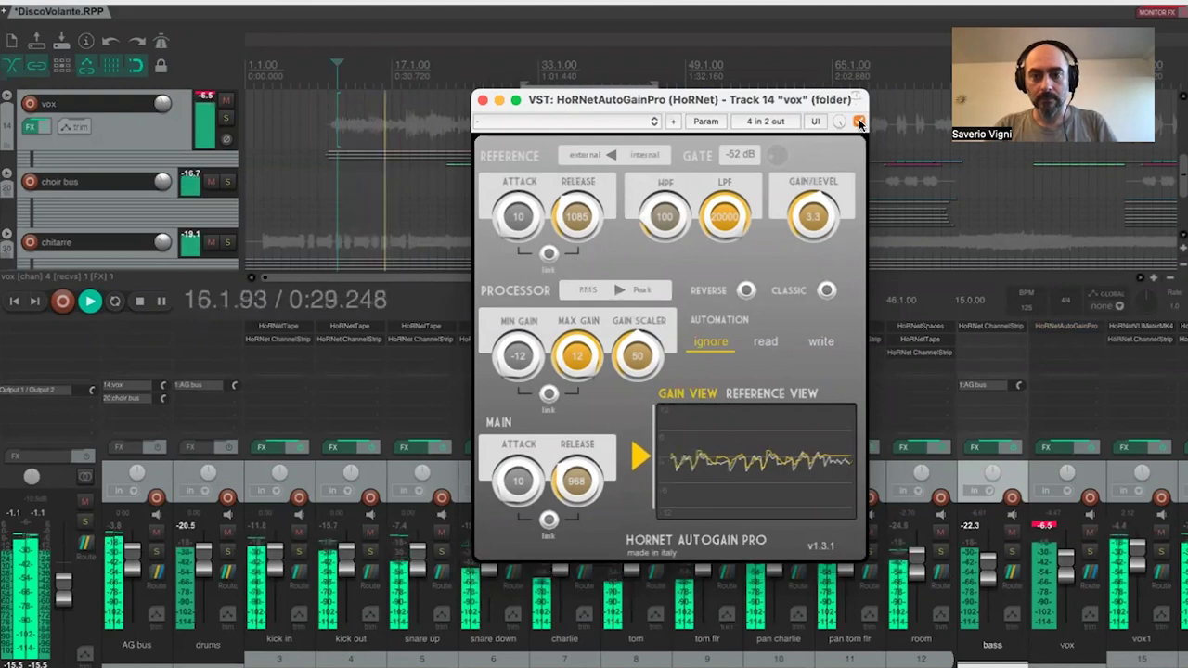
click(860, 123)
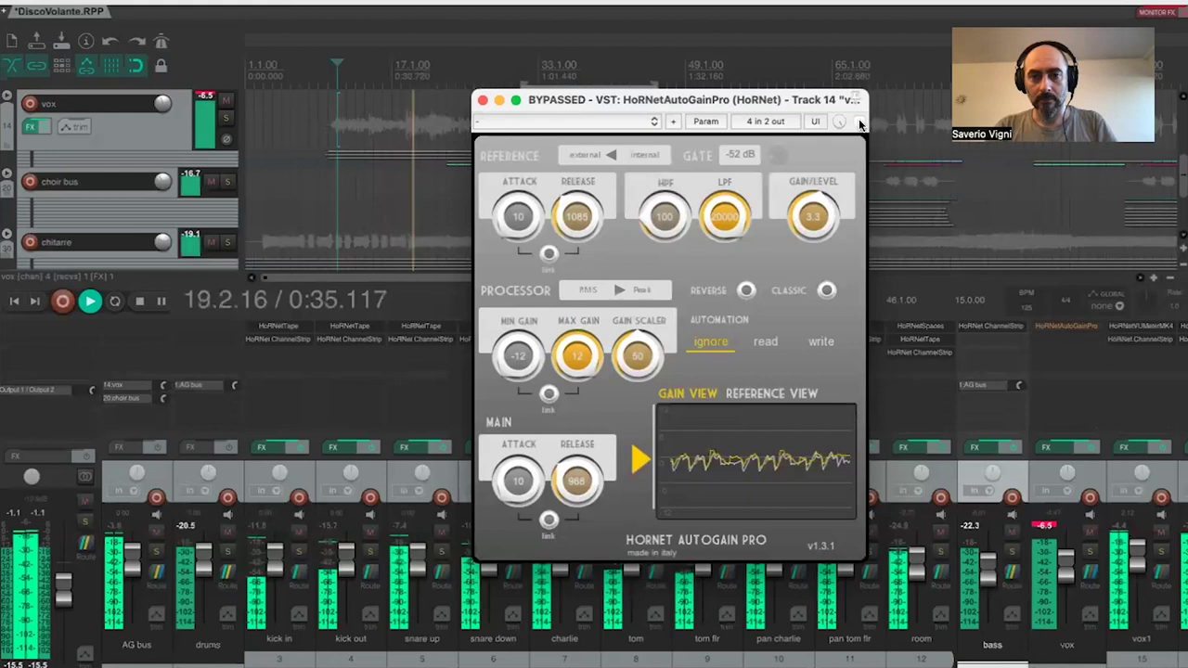
click(859, 121)
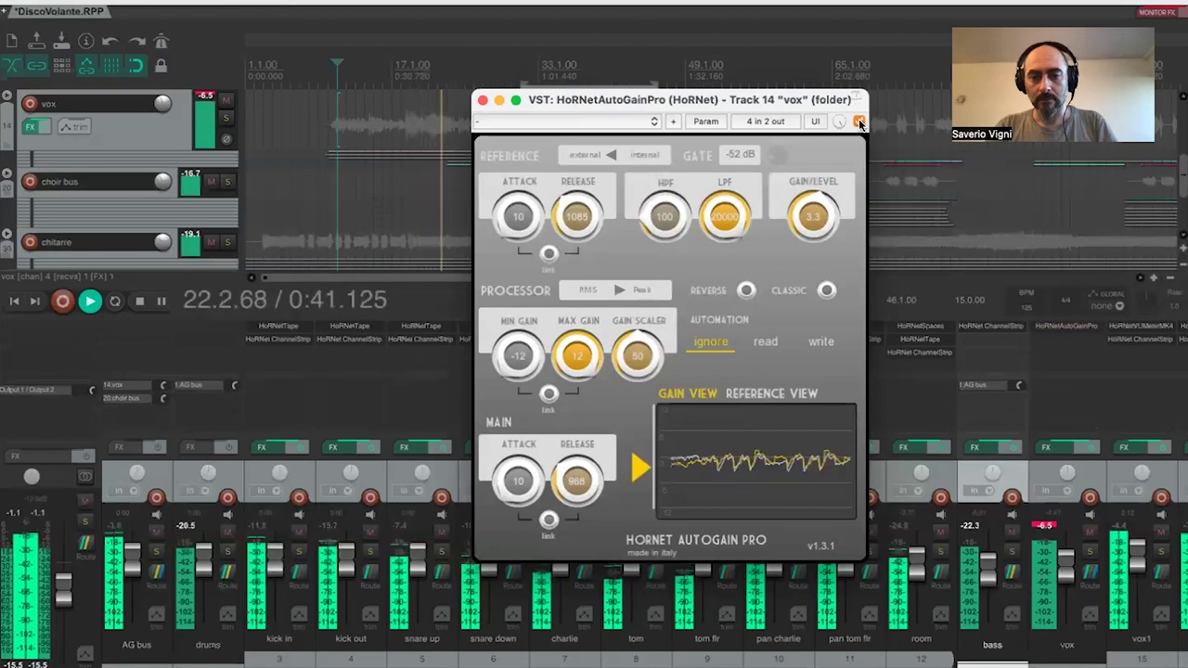
key(space)
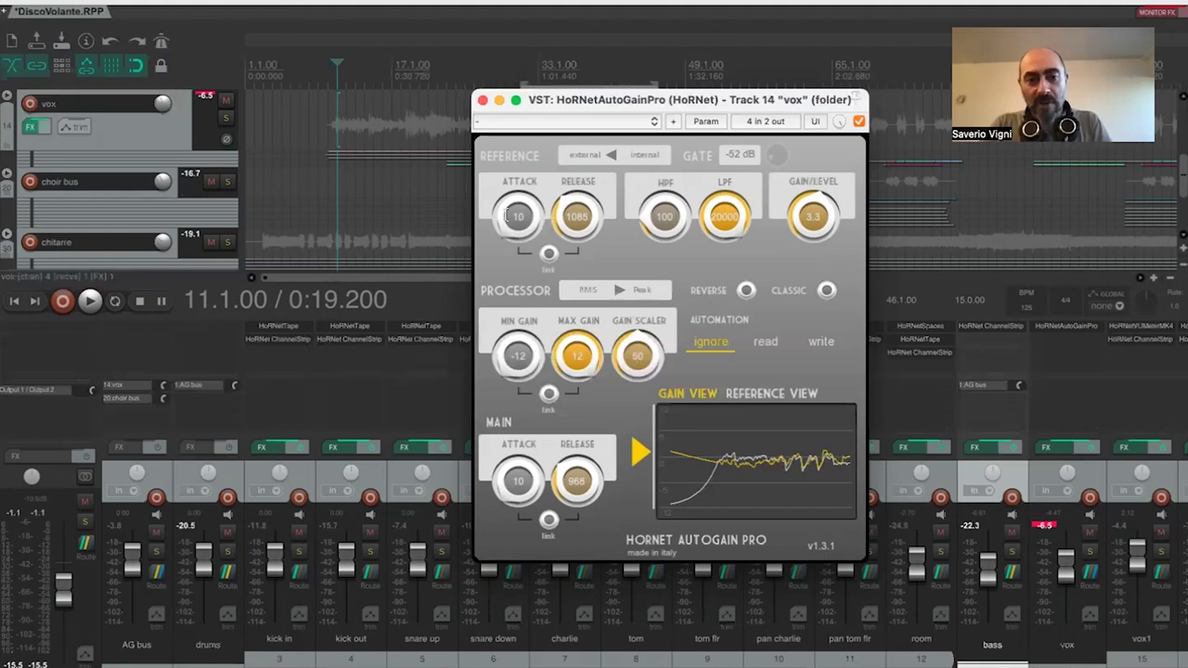
- Set the reference Attack to 395 and the main Attack to 384, and switch the processor detection to RMS
drag(502, 190, 502, 199)
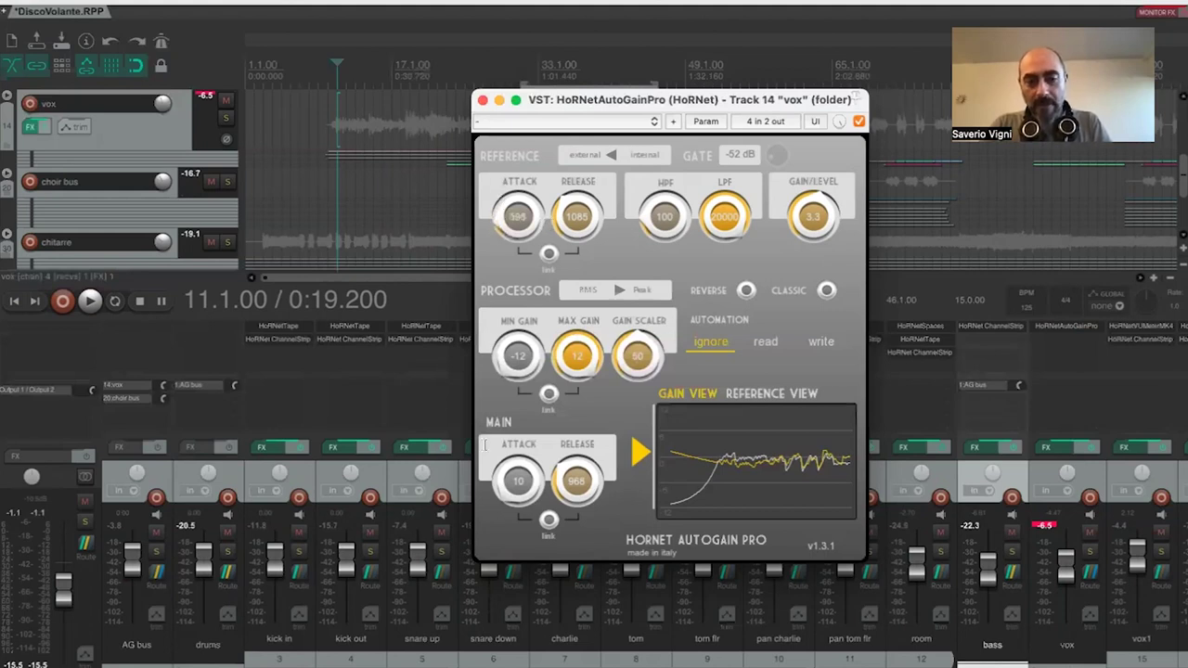
drag(500, 462, 501, 472)
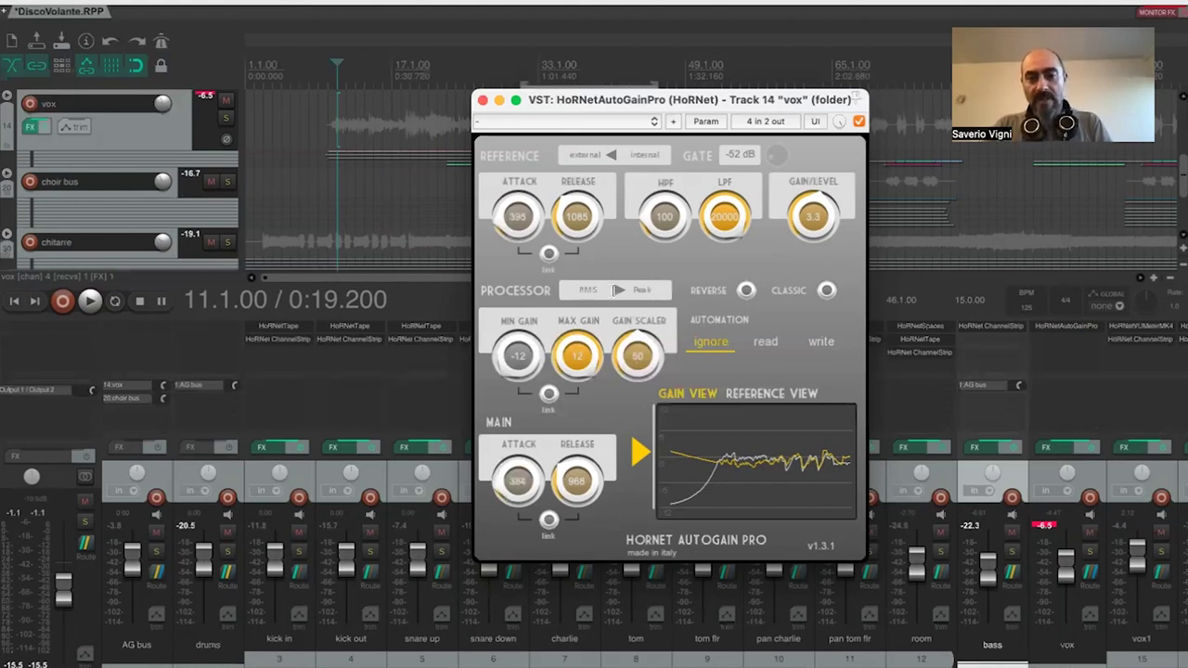
click(614, 290)
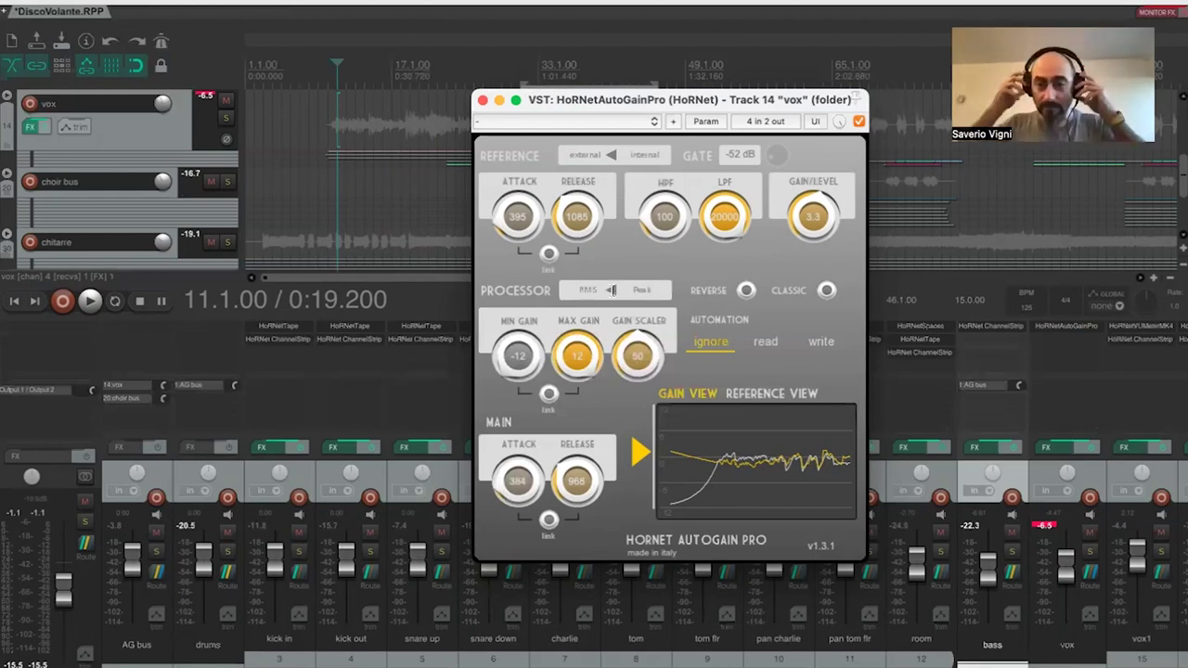
- Play the mix from measure 11, adjust the plugin's Gain/Level to 11.2, and stop playback
key(space)
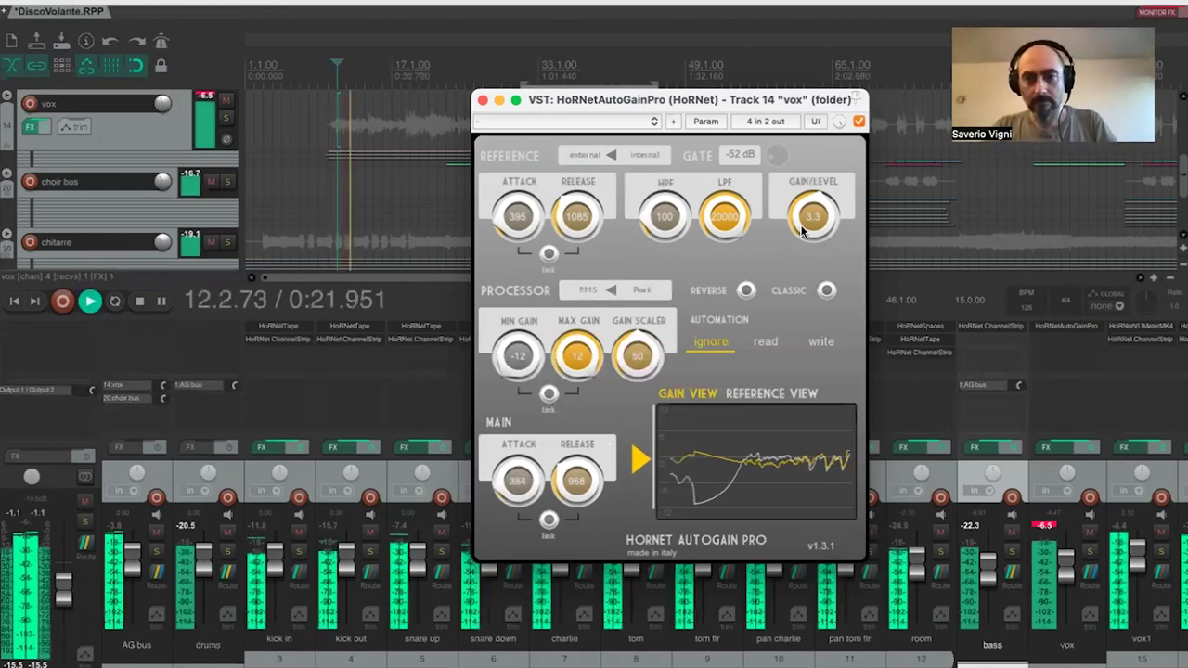
drag(801, 232, 792, 197)
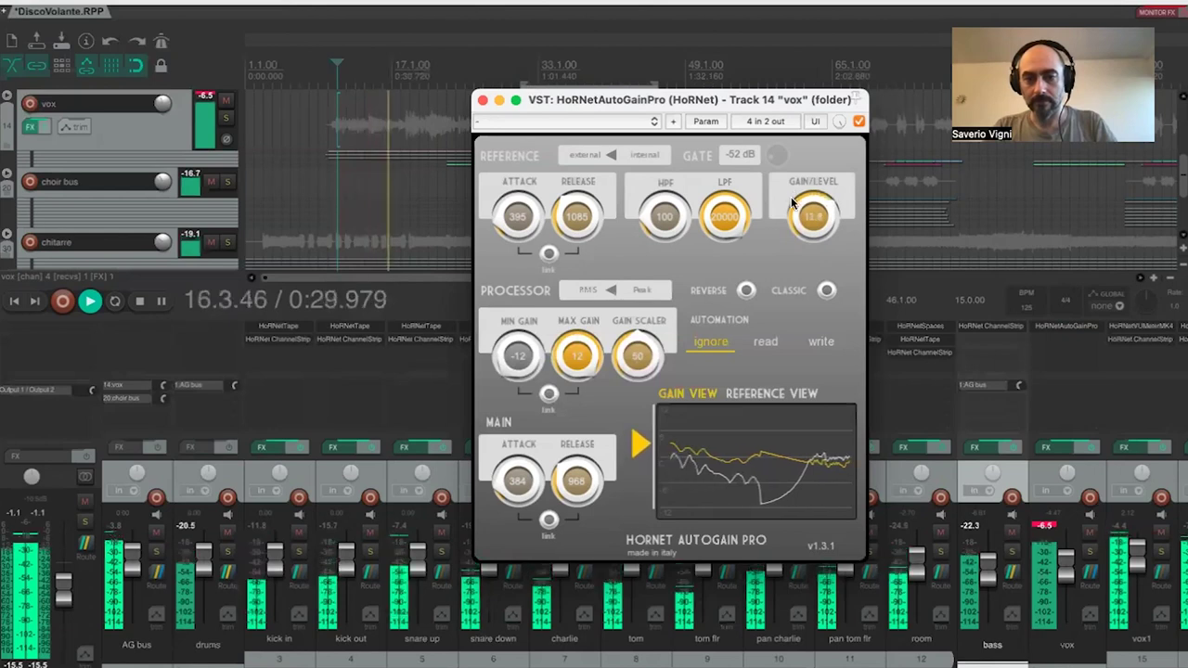
scroll(791, 195, down, 3)
scroll(791, 195, down, 5)
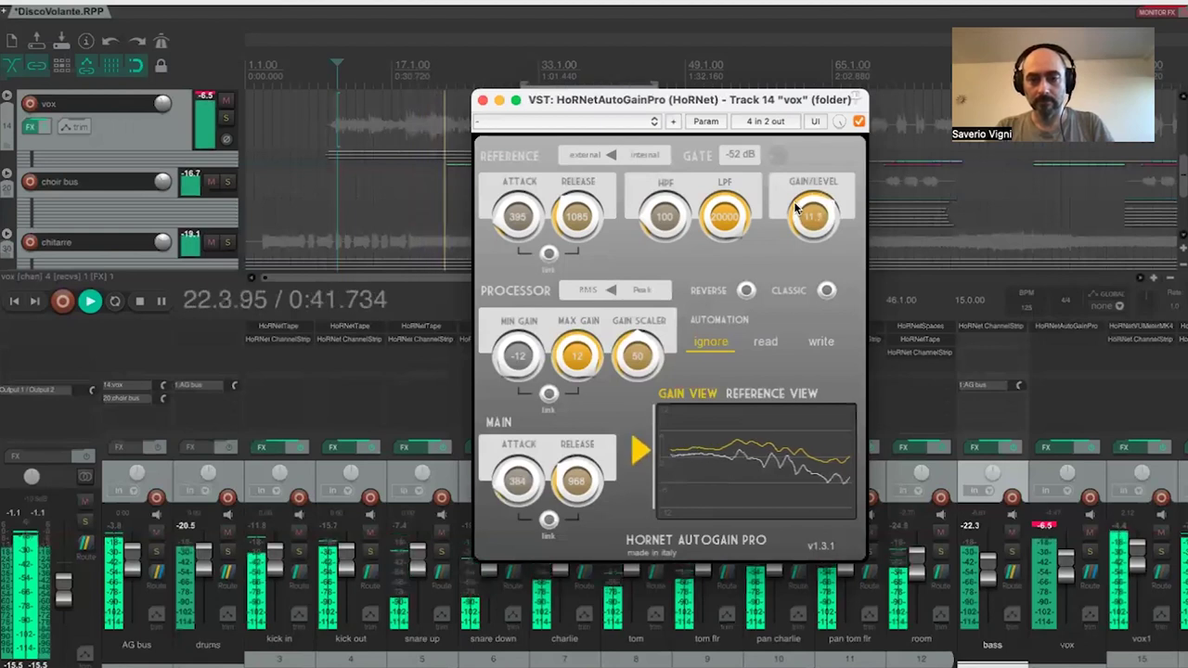
scroll(796, 208, down, 5)
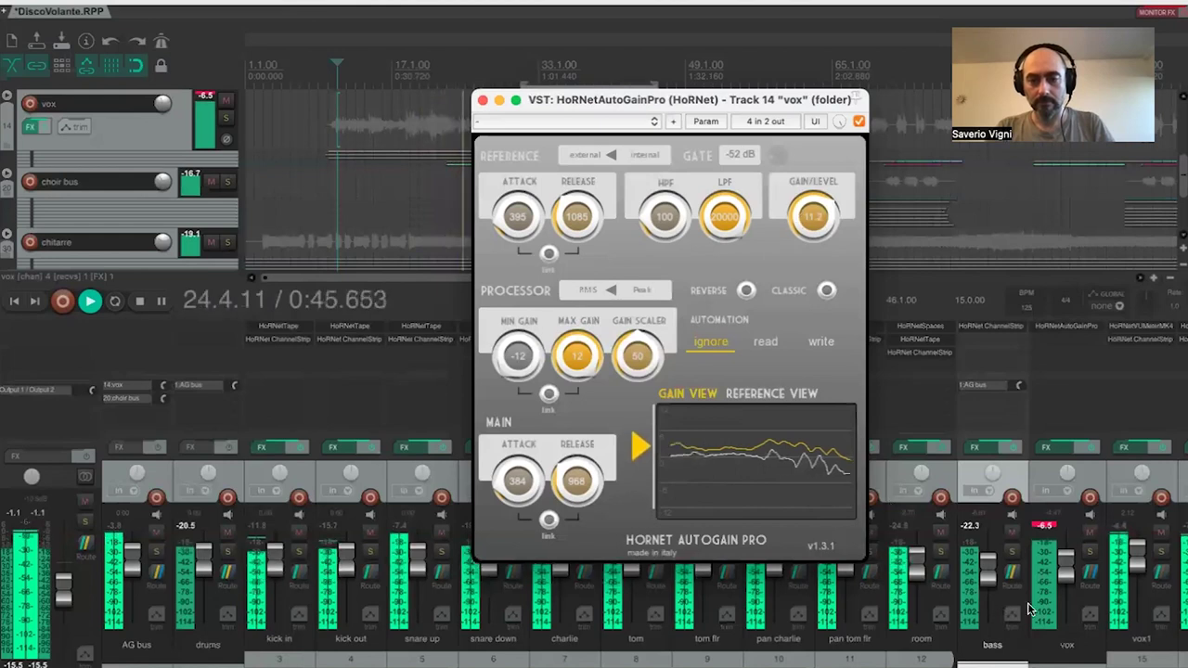
click(1068, 576)
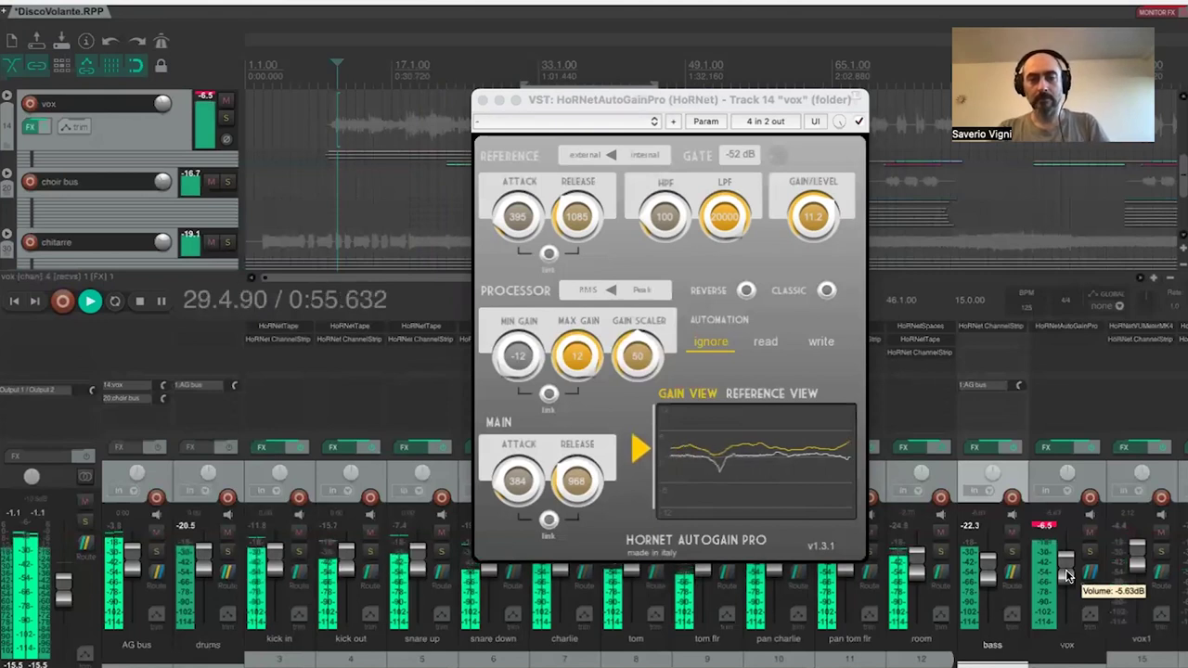
key(space)
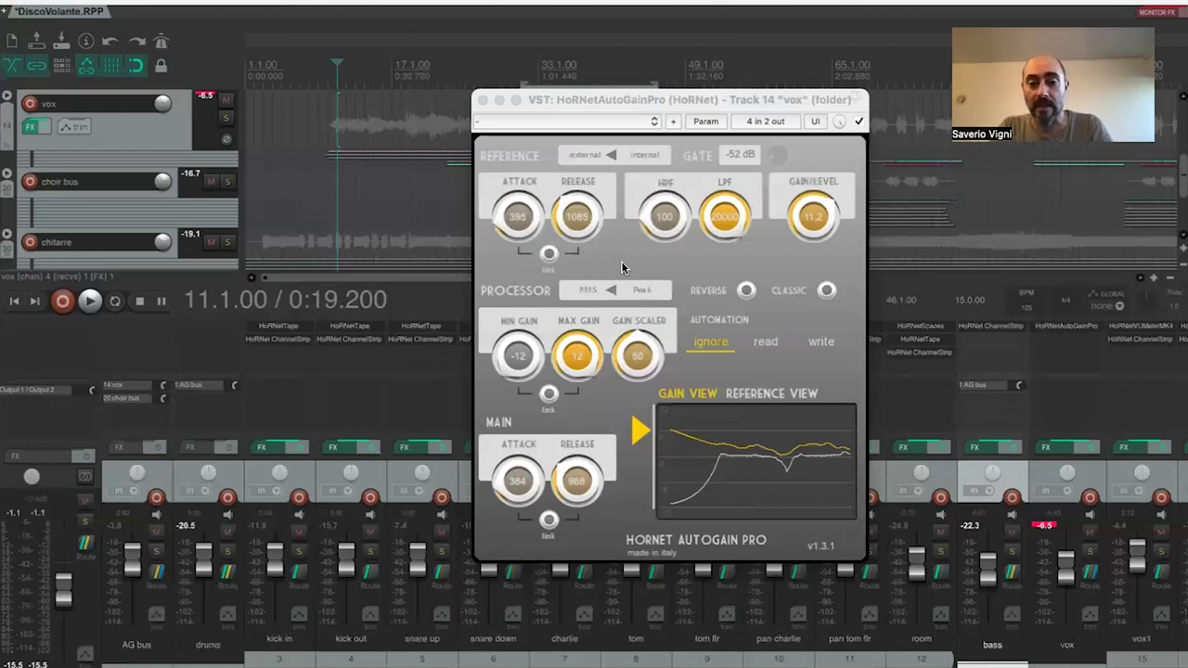
- Move the plugin window aside and bring the vox1 to vox4 dup channels into view in the mixer
drag(710, 103, 553, 125)
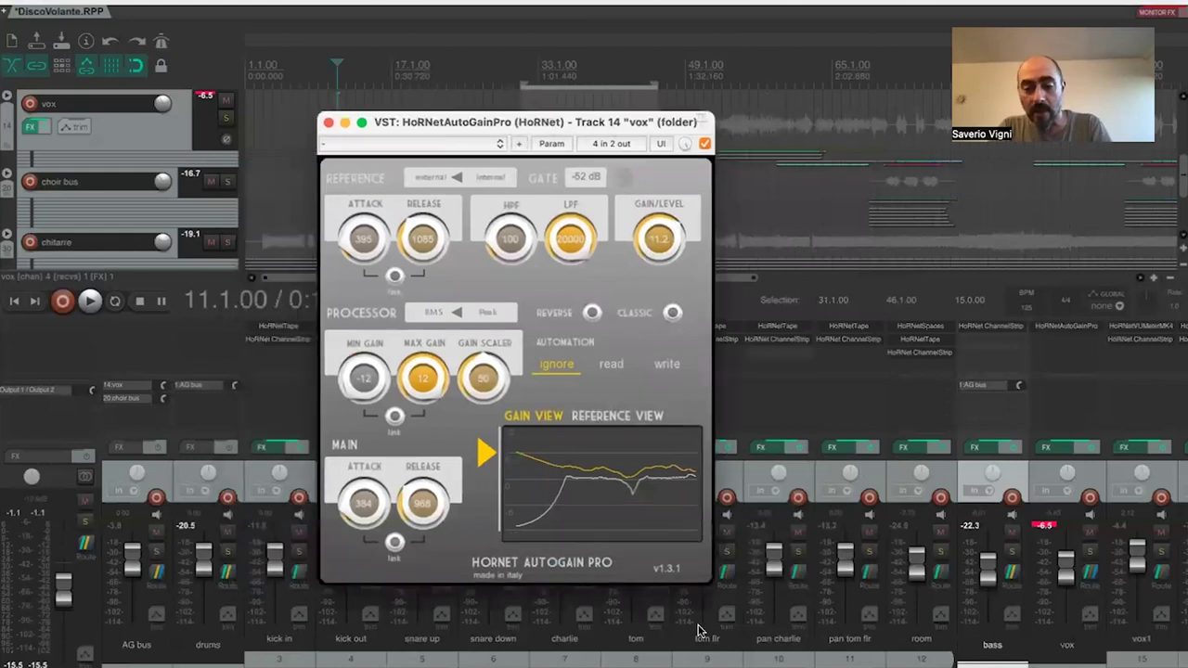
scroll(928, 557, right, 3)
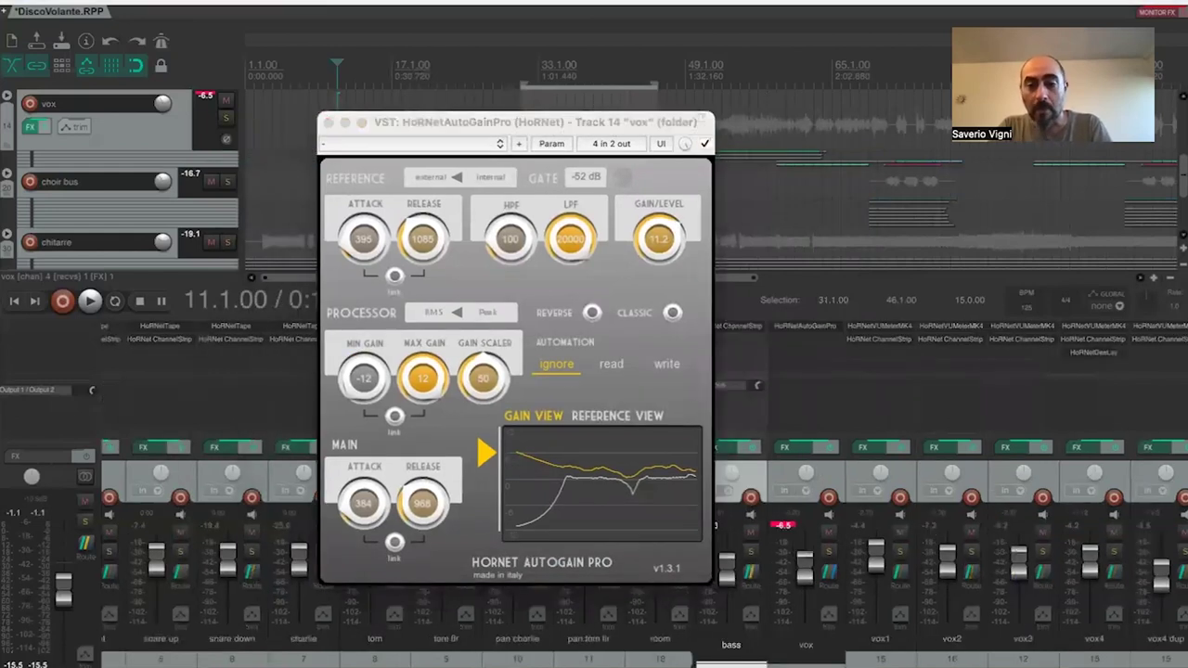
scroll(928, 557, right, 3)
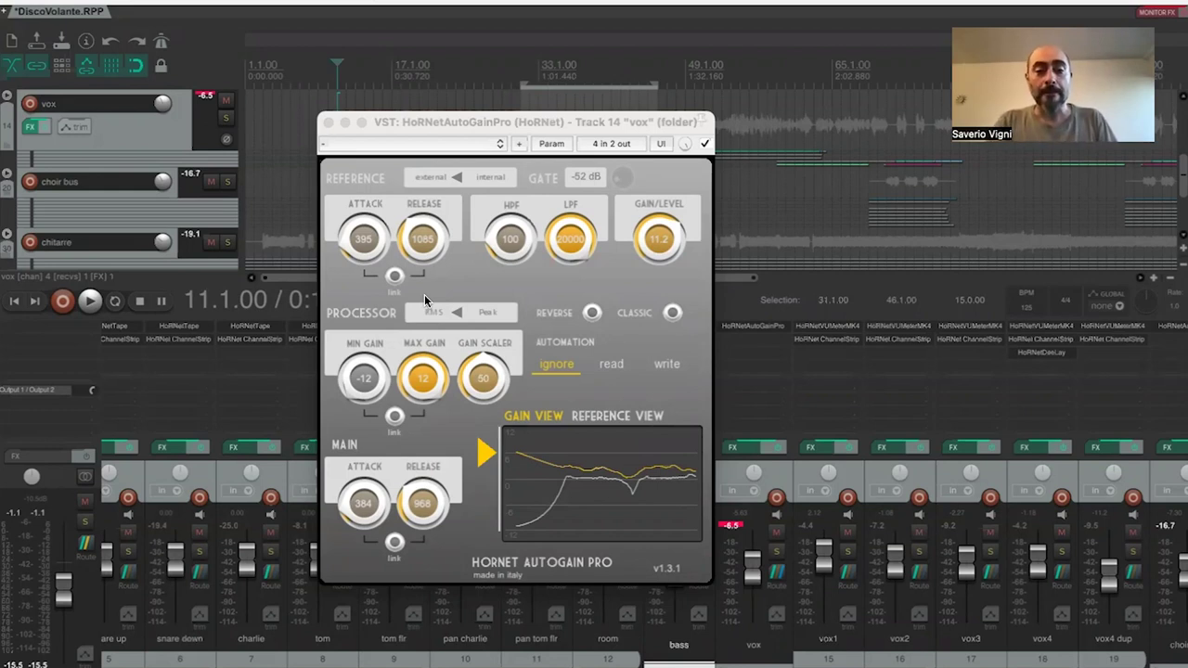
- Lower the reference HPF to 20 and LPF to 3336, and toggle the processor's Reverse option on and off
click(473, 321)
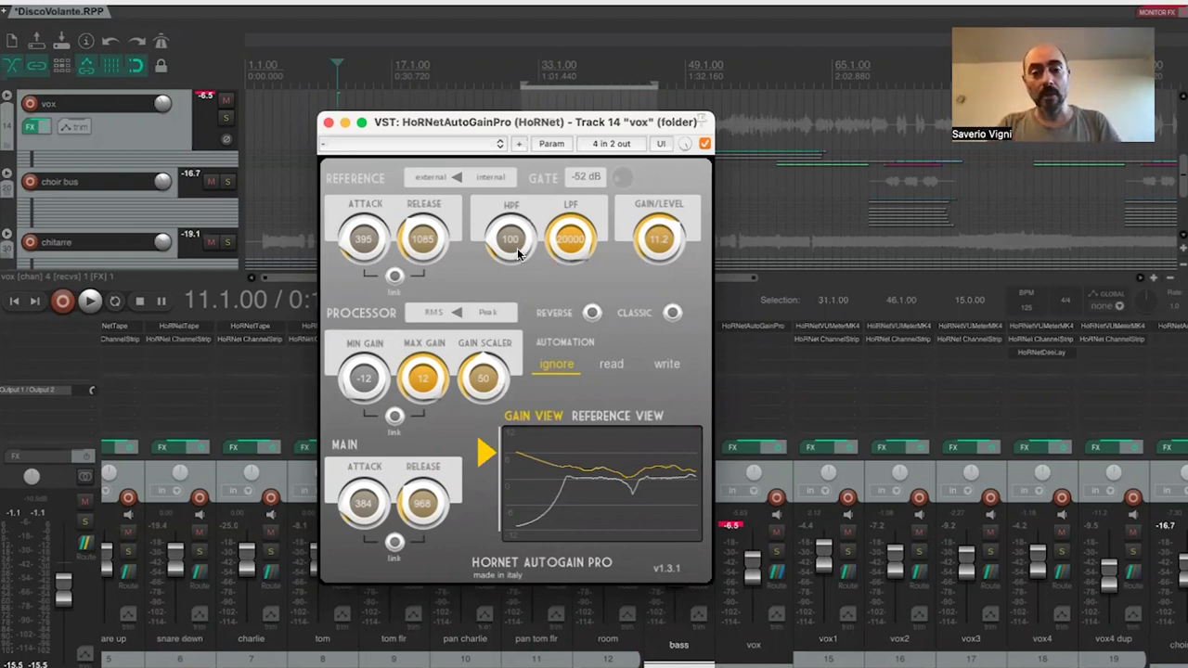
drag(515, 259, 518, 301)
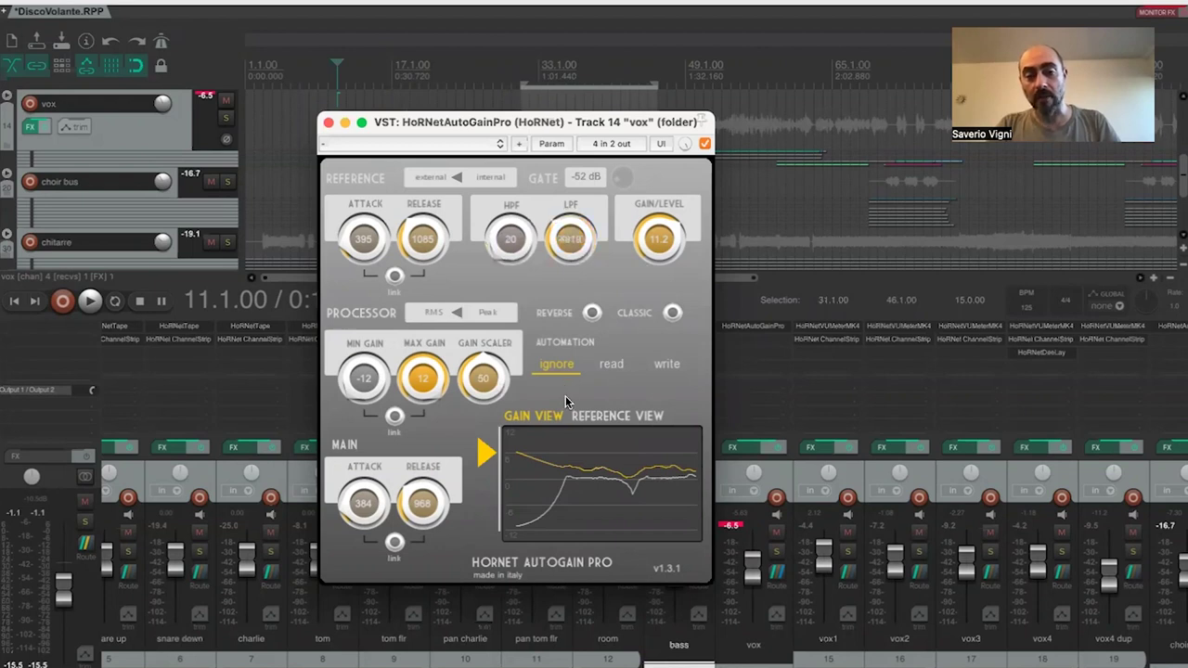
drag(561, 257, 561, 301)
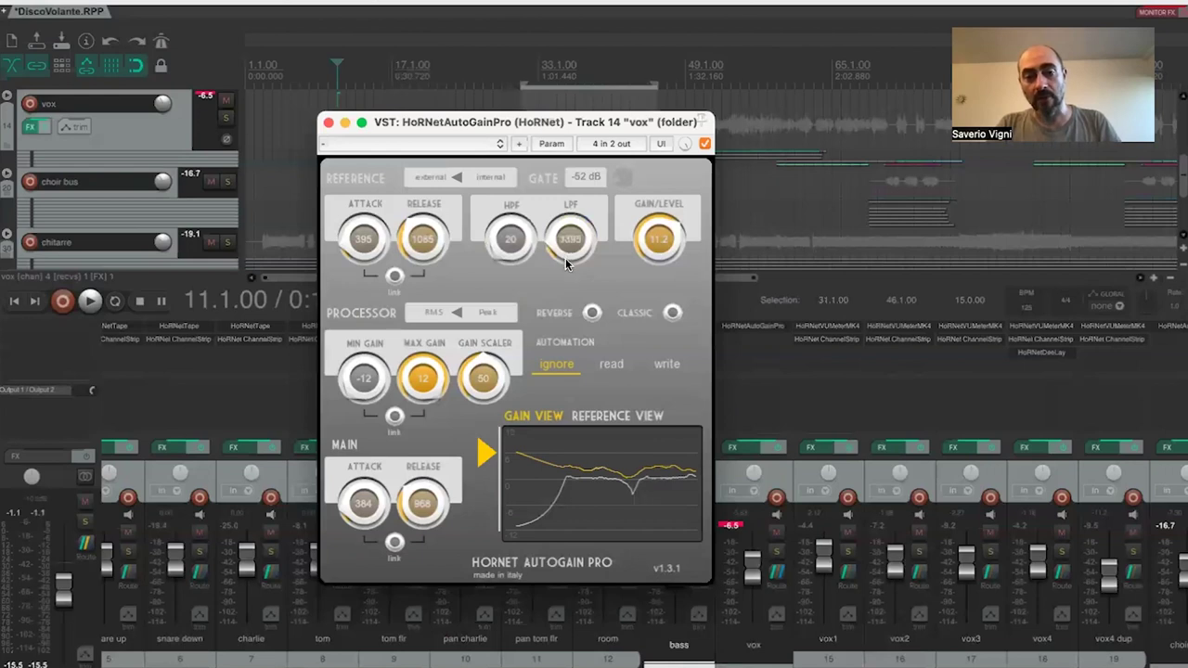
click(592, 312)
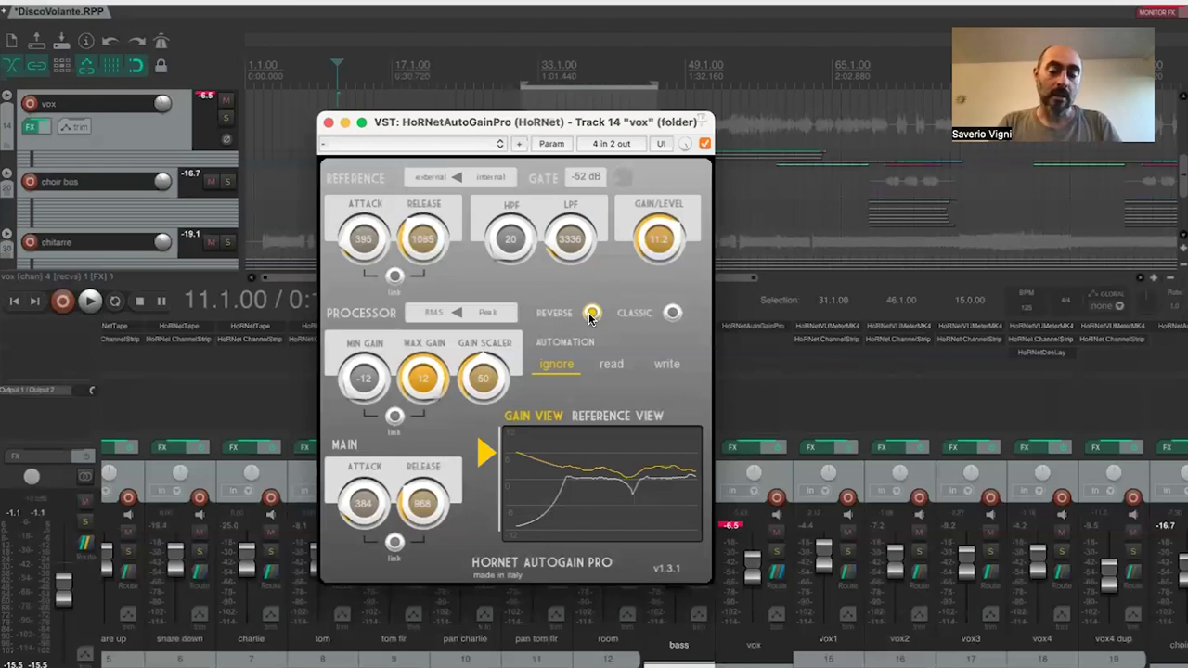
click(592, 312)
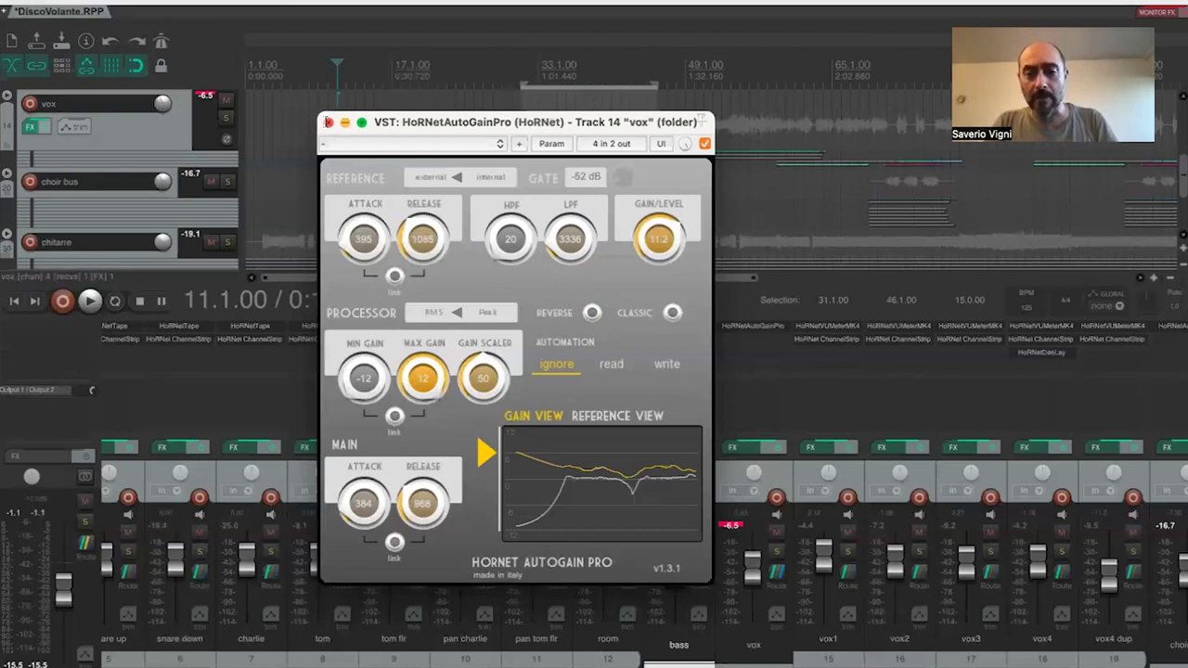
click(328, 122)
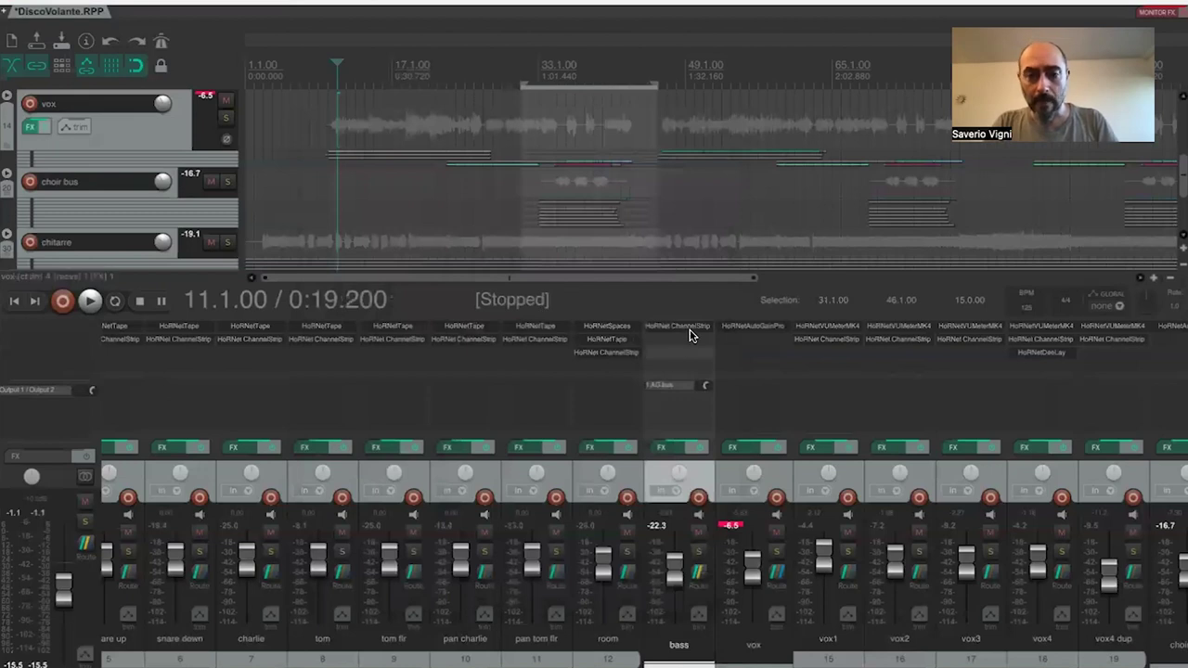
right_click(740, 330)
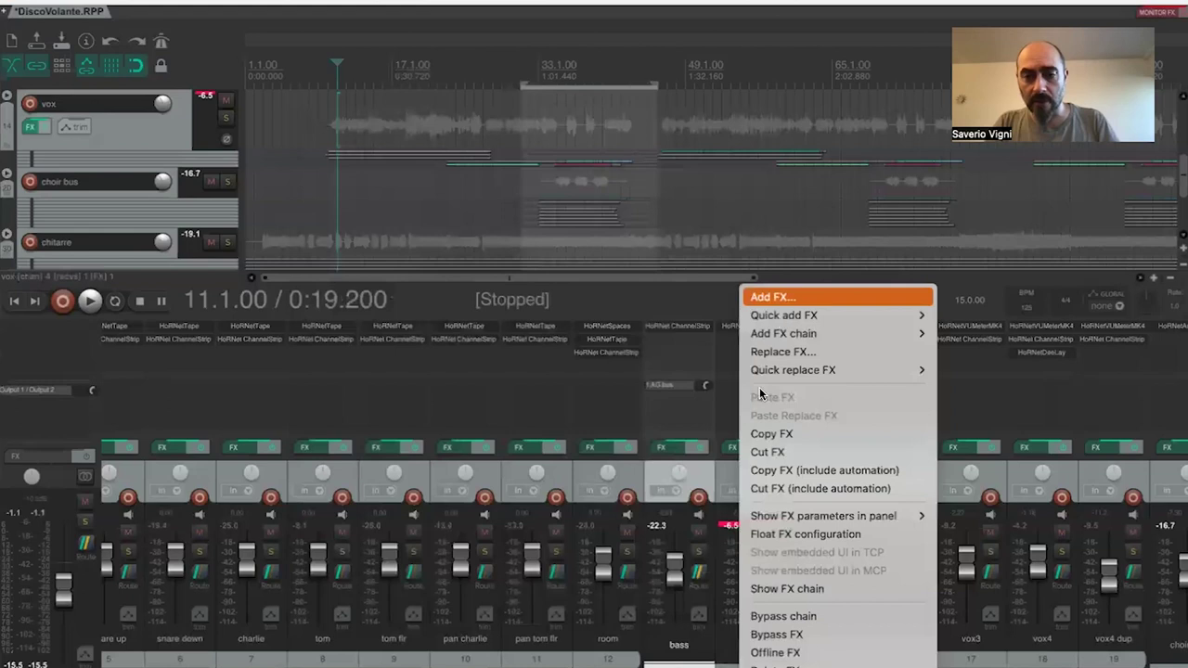
key(Escape)
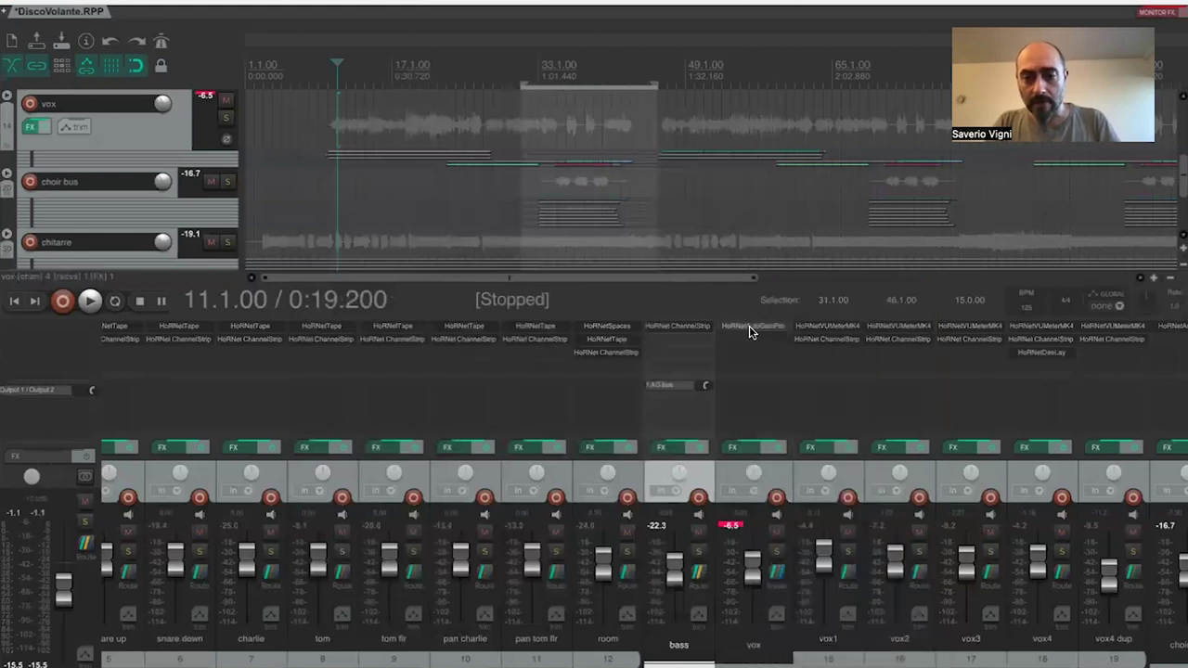
right_click(731, 326)
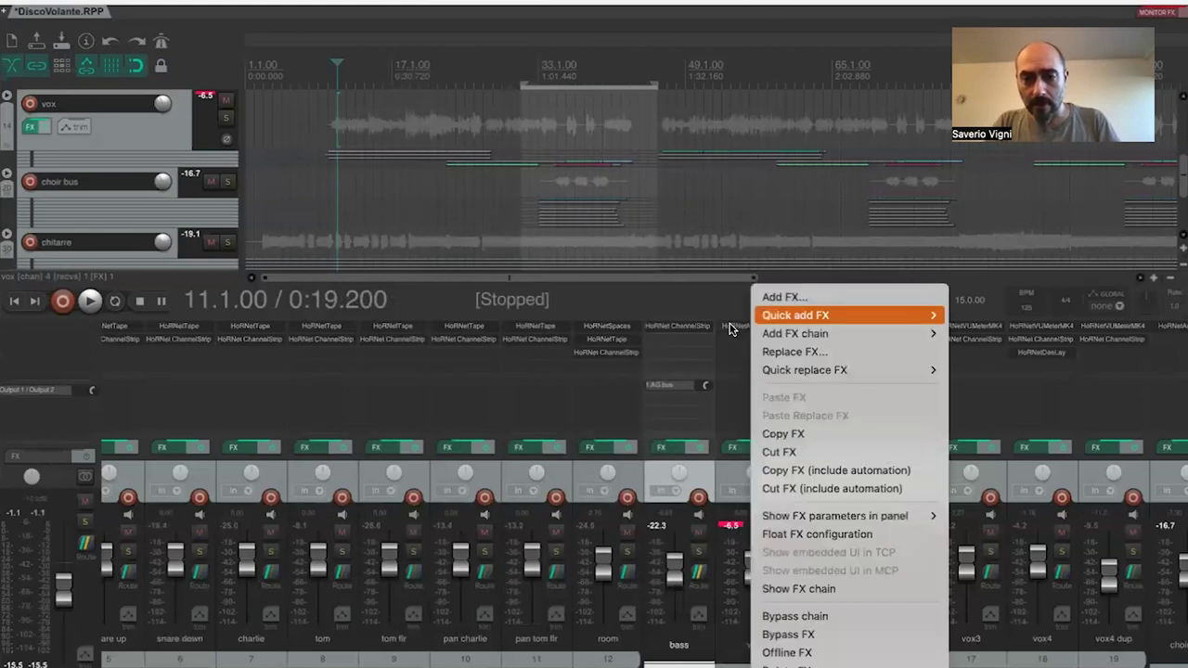
click(731, 326)
- Reopen HoRNetAutoGainPro on the vox folder, restore the reference HPF to 100 and LPF to 20000, and close it
click(729, 325)
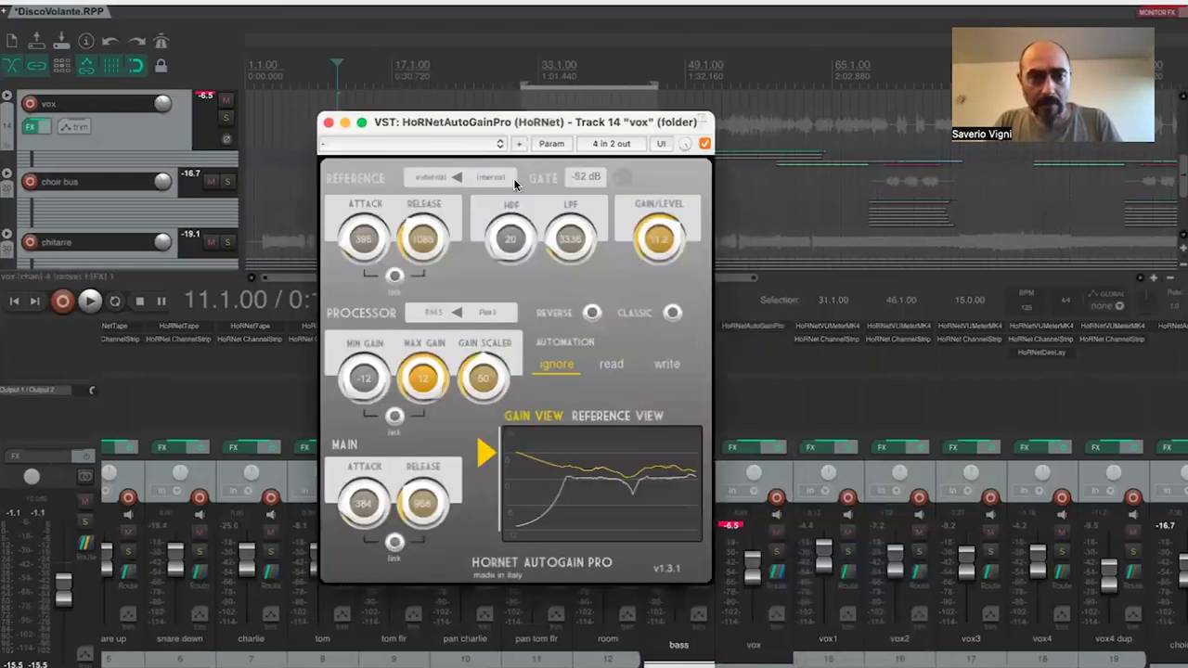
click(566, 241)
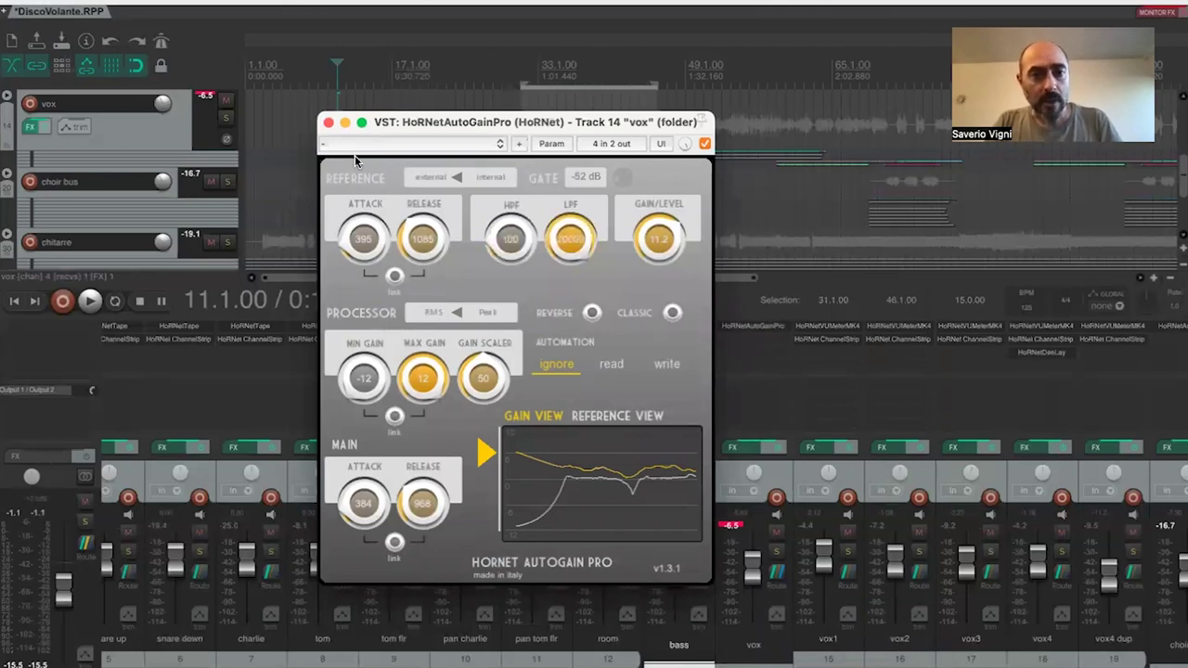
click(328, 122)
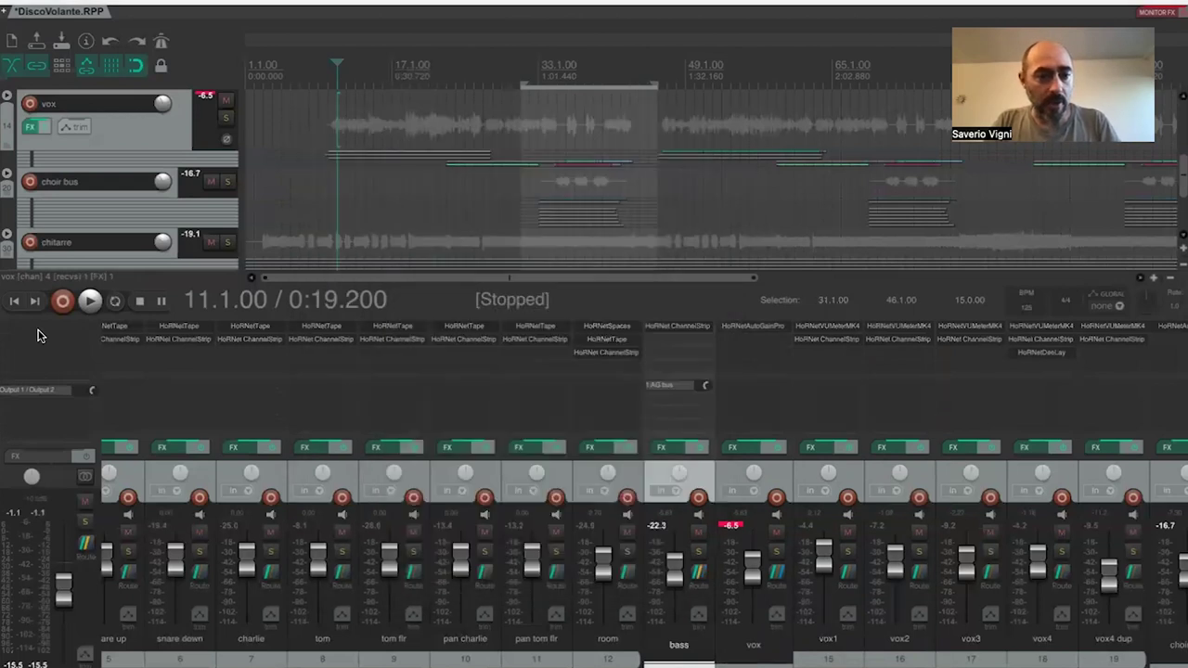
- Add the VST version of HoRNetAutoGainProMK2 to the master track
double_click(41, 331)
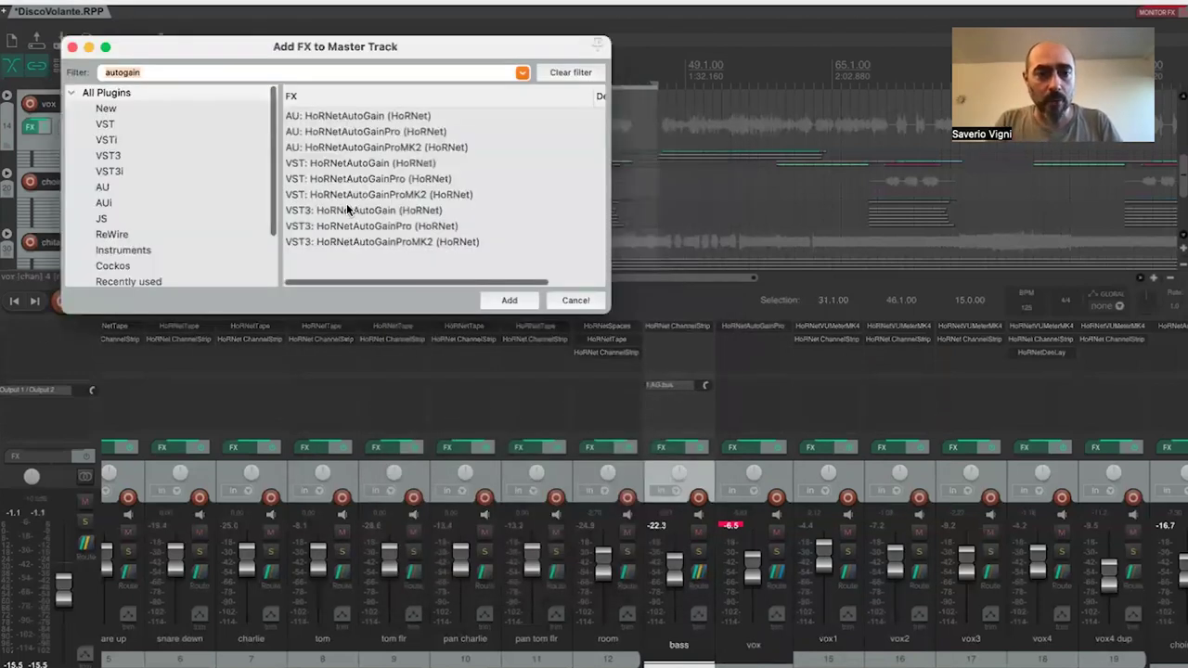
double_click(378, 197)
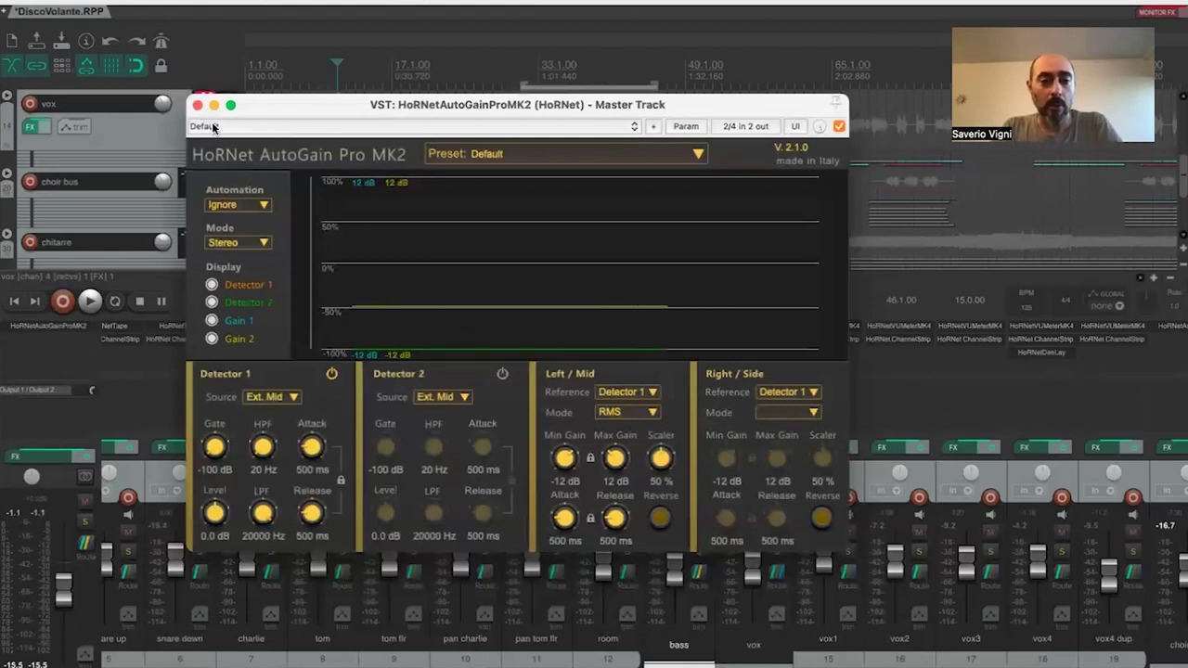
- Switch the HoRNet AutoGain Pro MK2 mode to Classic, back to Stereo, and then to Mid / Side
click(219, 243)
click(228, 265)
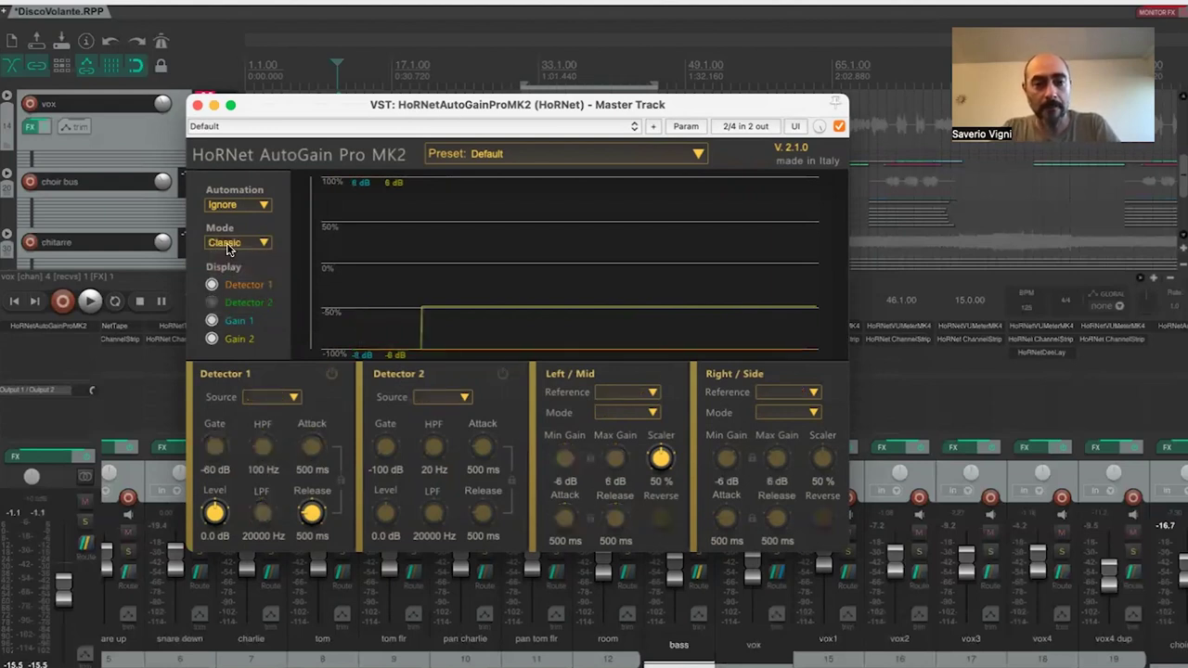
click(227, 247)
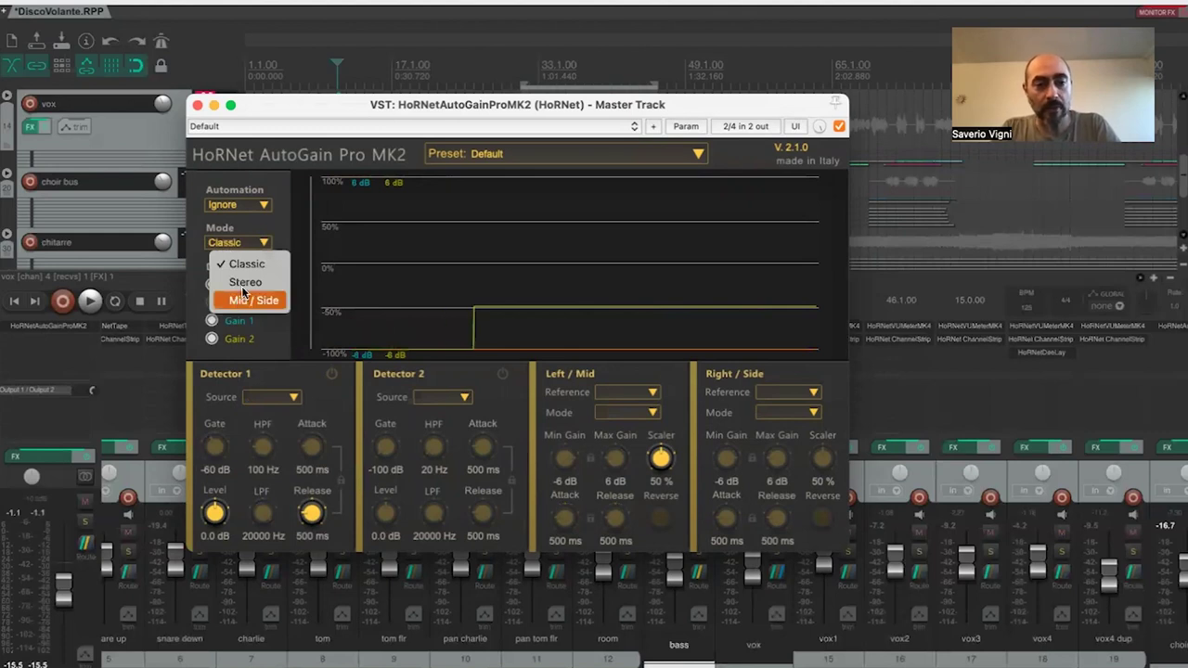
click(244, 282)
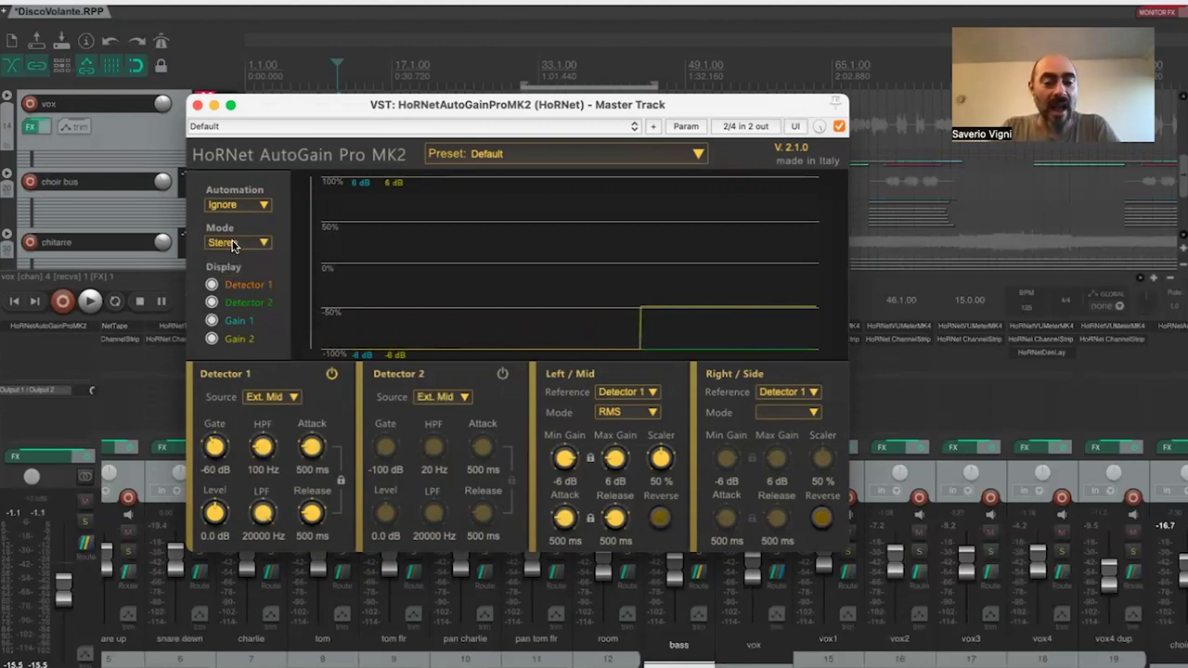
click(234, 245)
click(233, 303)
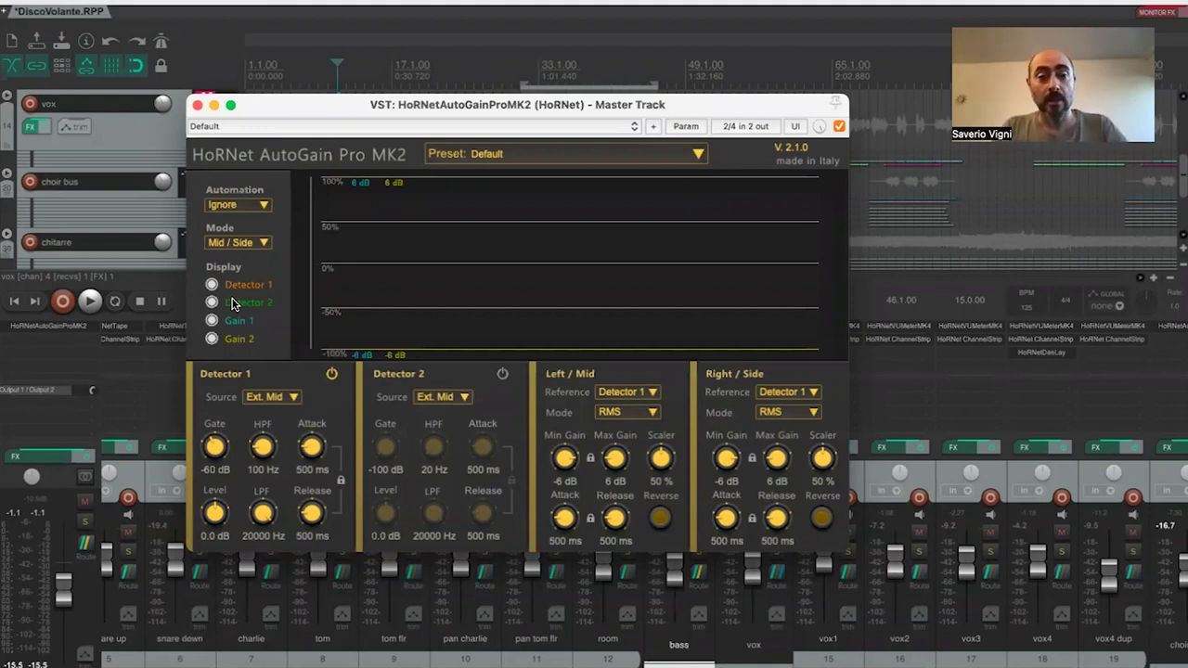
- Load the Stereo enhancer preset and check the available processing modes, keeping Mid / Side
click(523, 156)
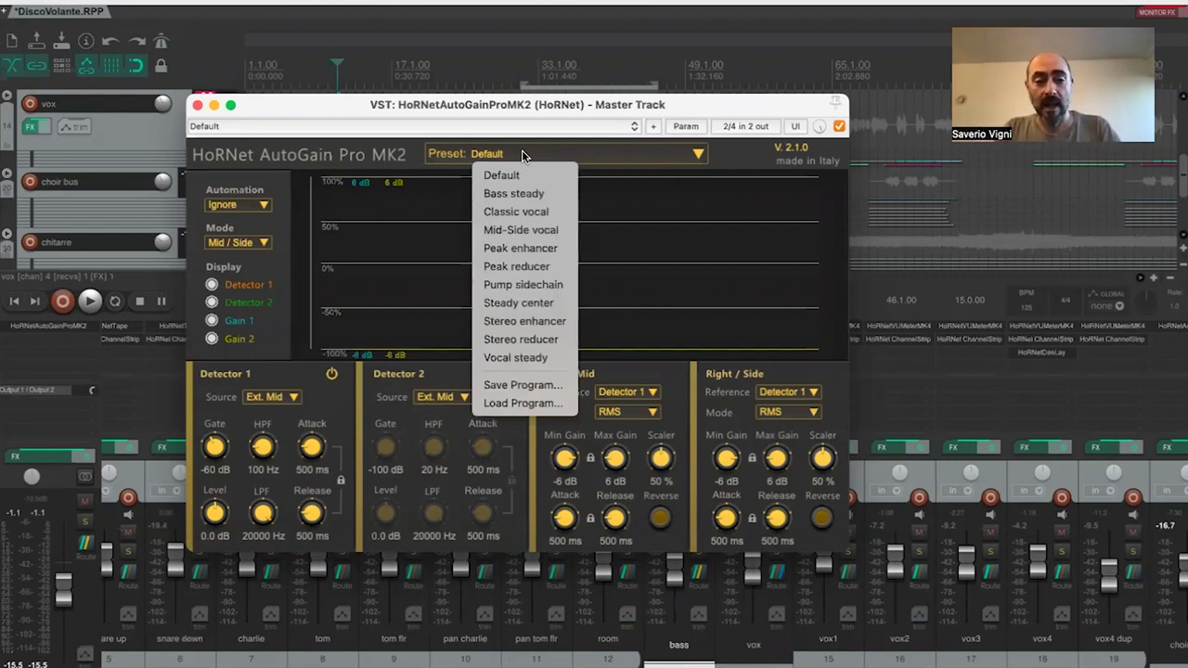
click(516, 321)
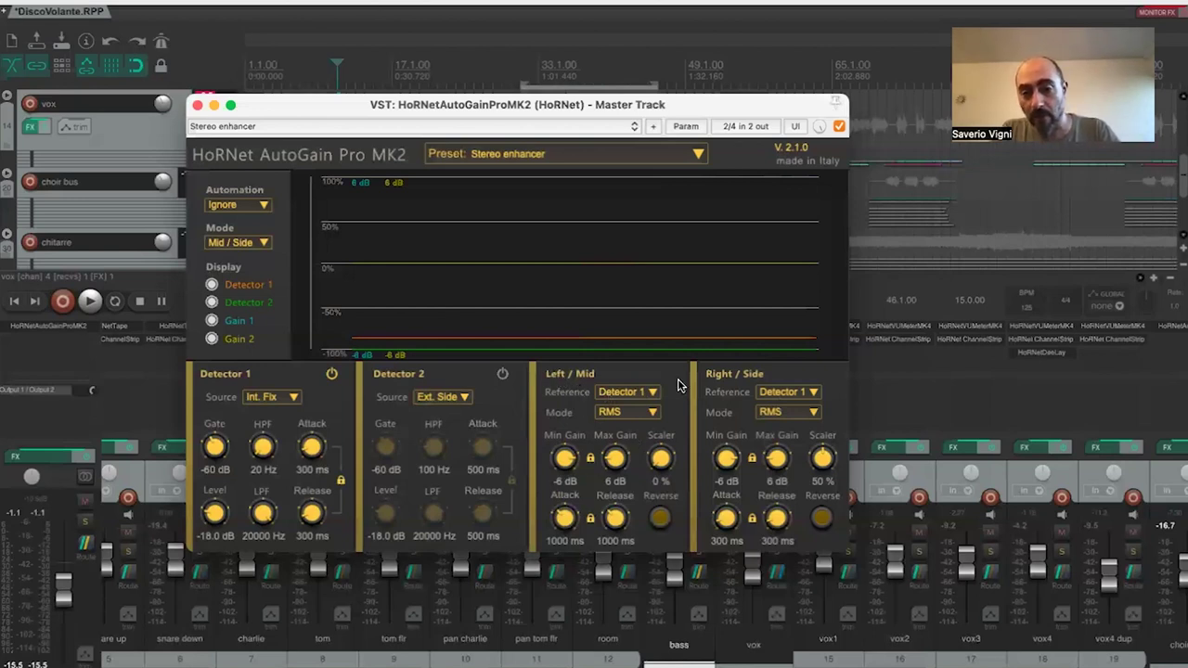
click(228, 242)
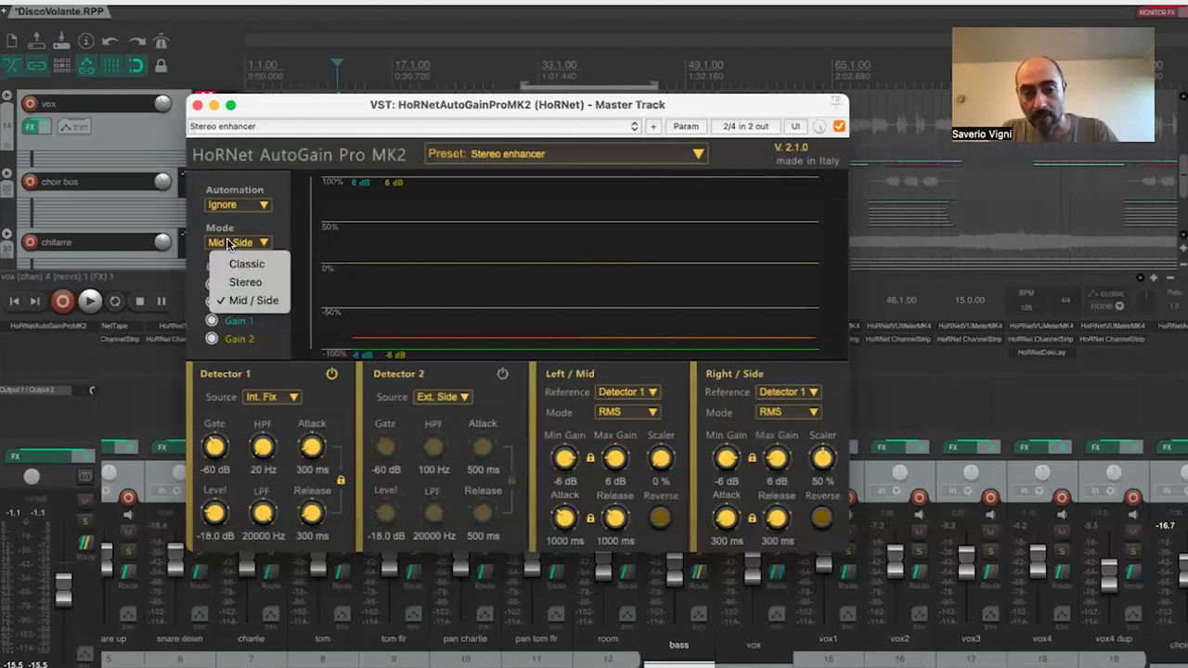
click(227, 242)
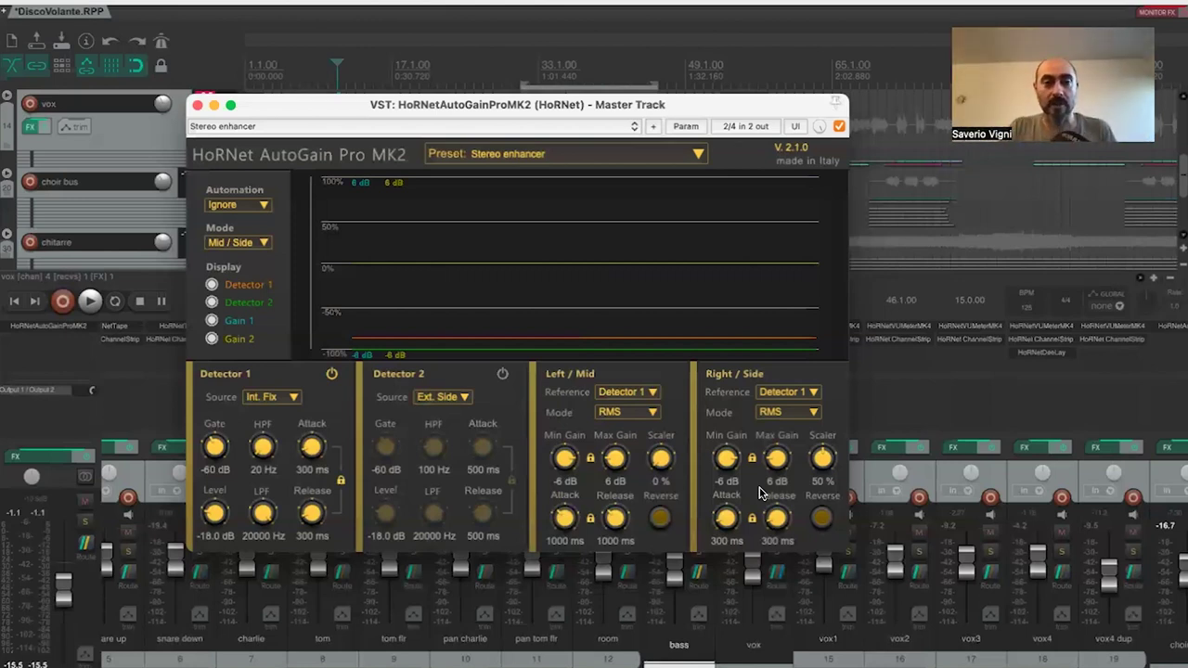
- Play the project and compare the master with the Stereo enhancer processing bypassed and active
key(space)
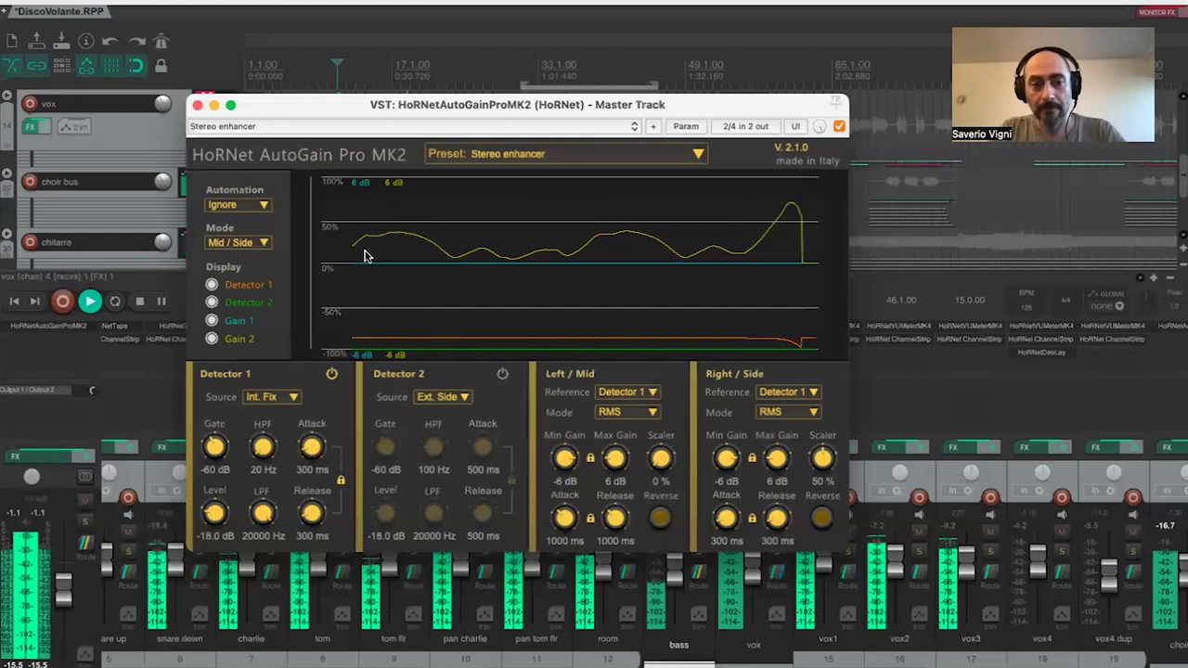
click(839, 126)
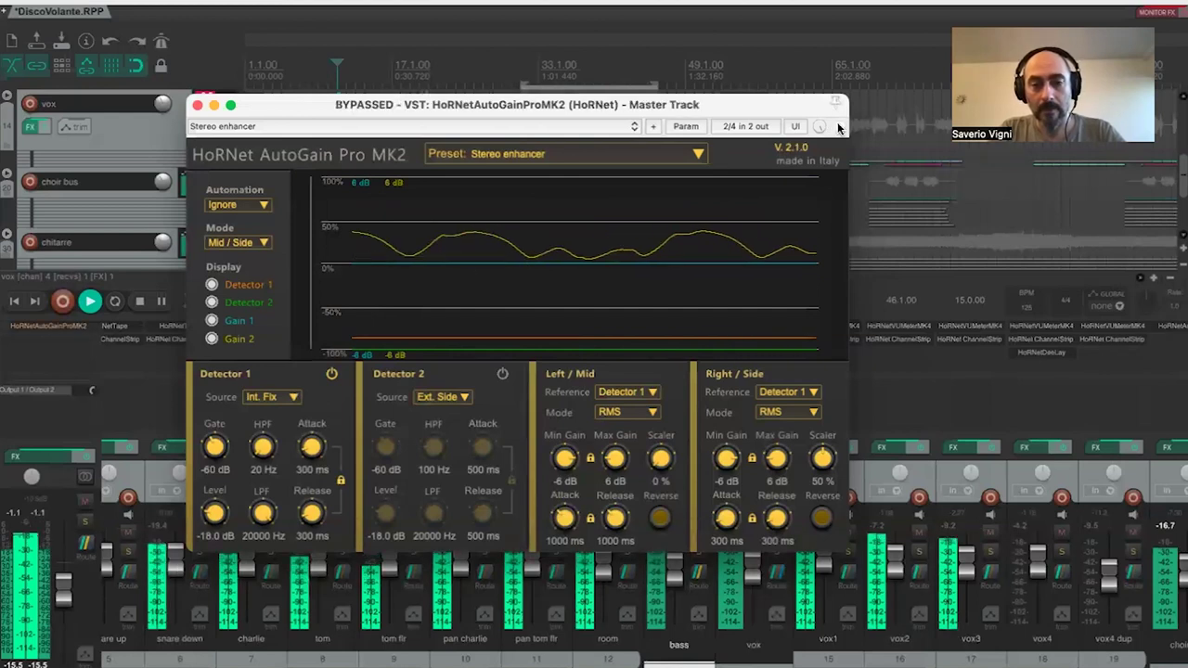
click(839, 126)
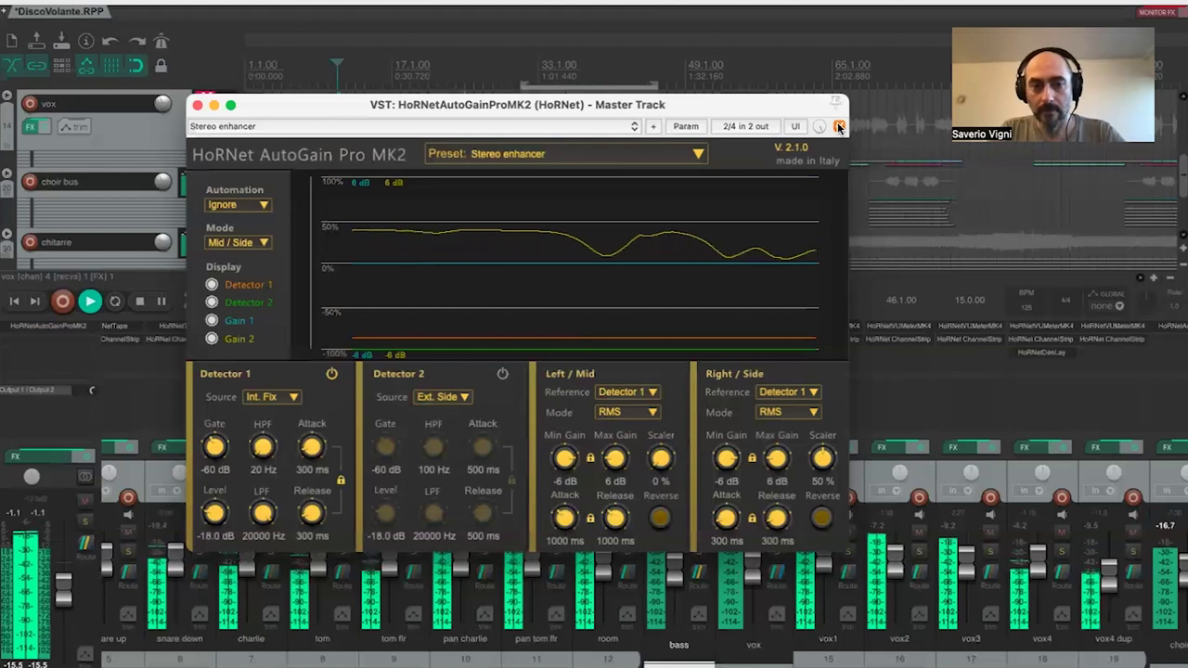
click(839, 126)
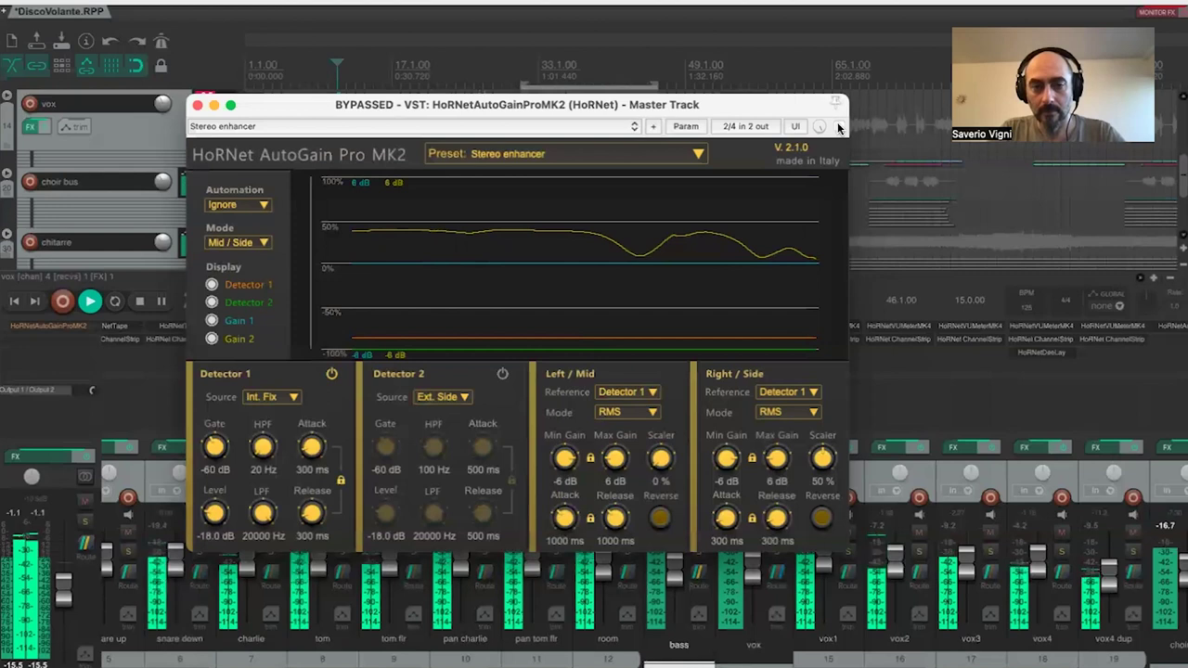
click(838, 127)
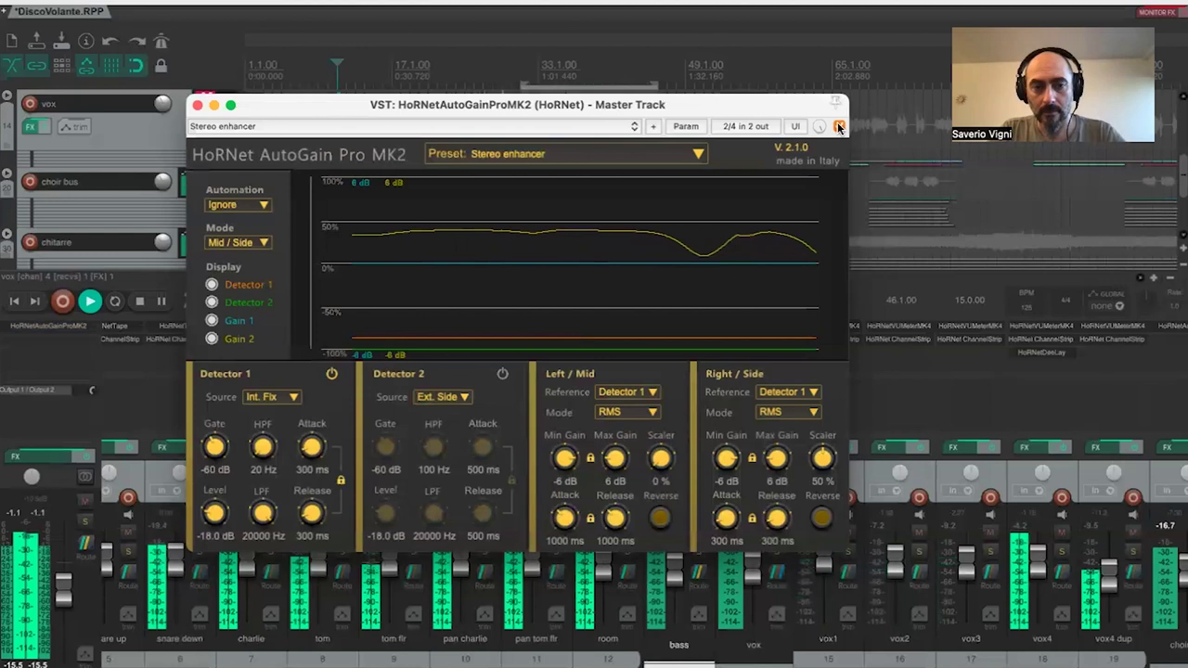
- Try Peak mode in the Right / Side section with linked attack and release times of 1 ms, then 171 ms
drag(723, 520, 725, 530)
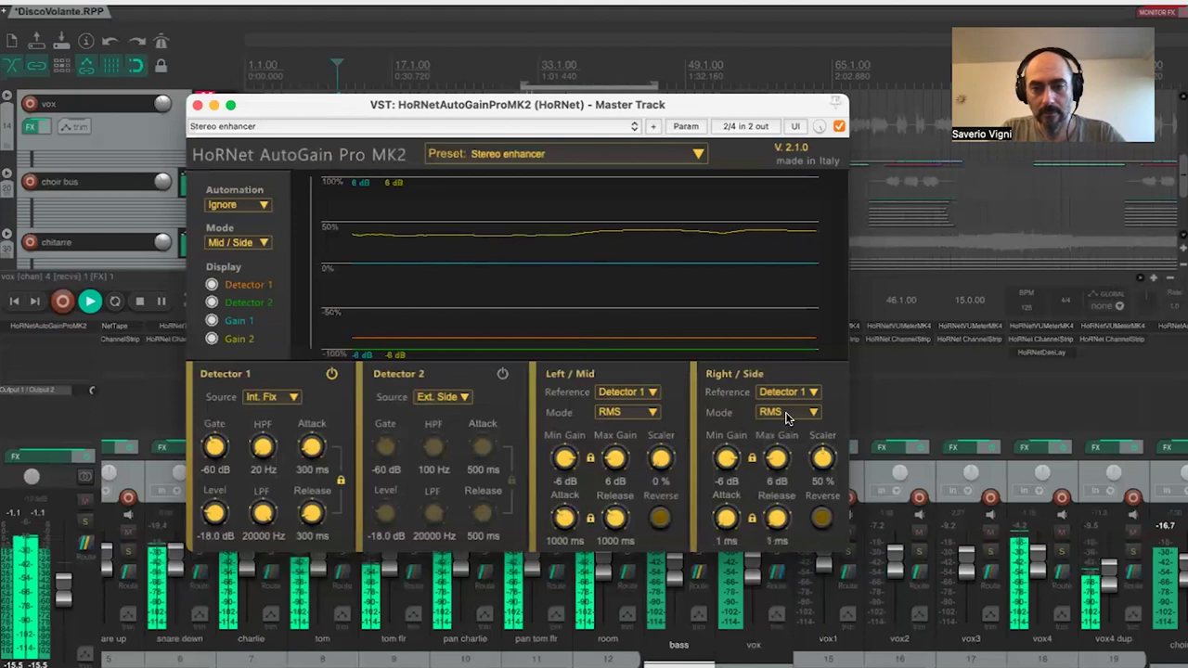
click(786, 419)
click(778, 442)
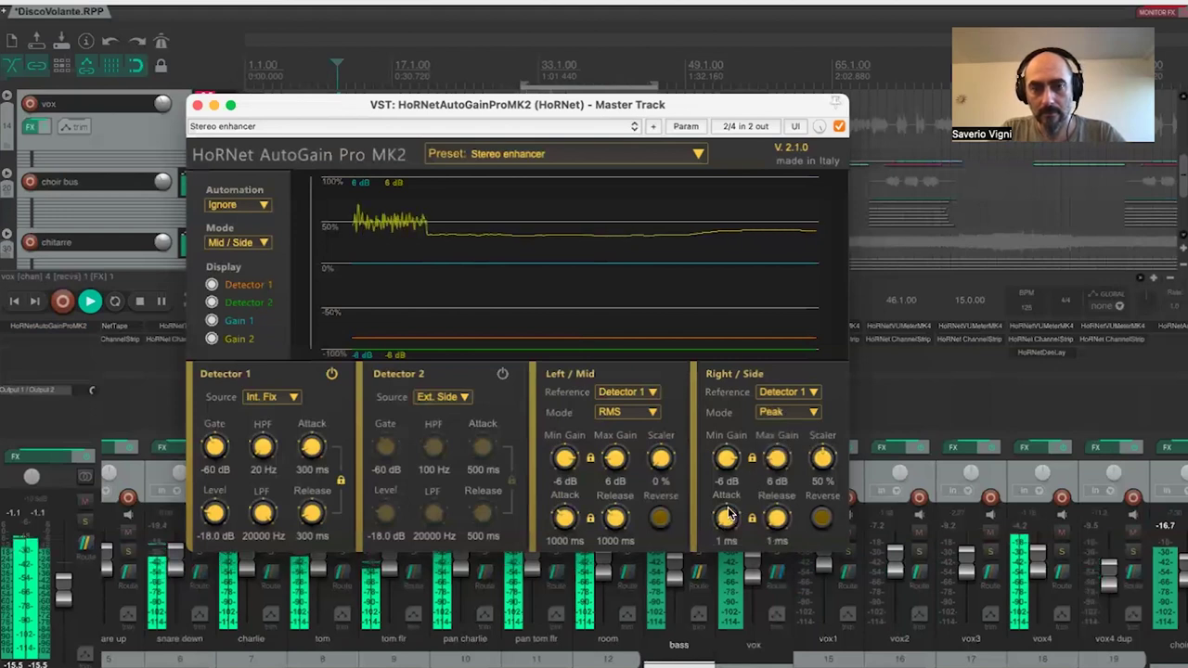
scroll(729, 514, up, 5)
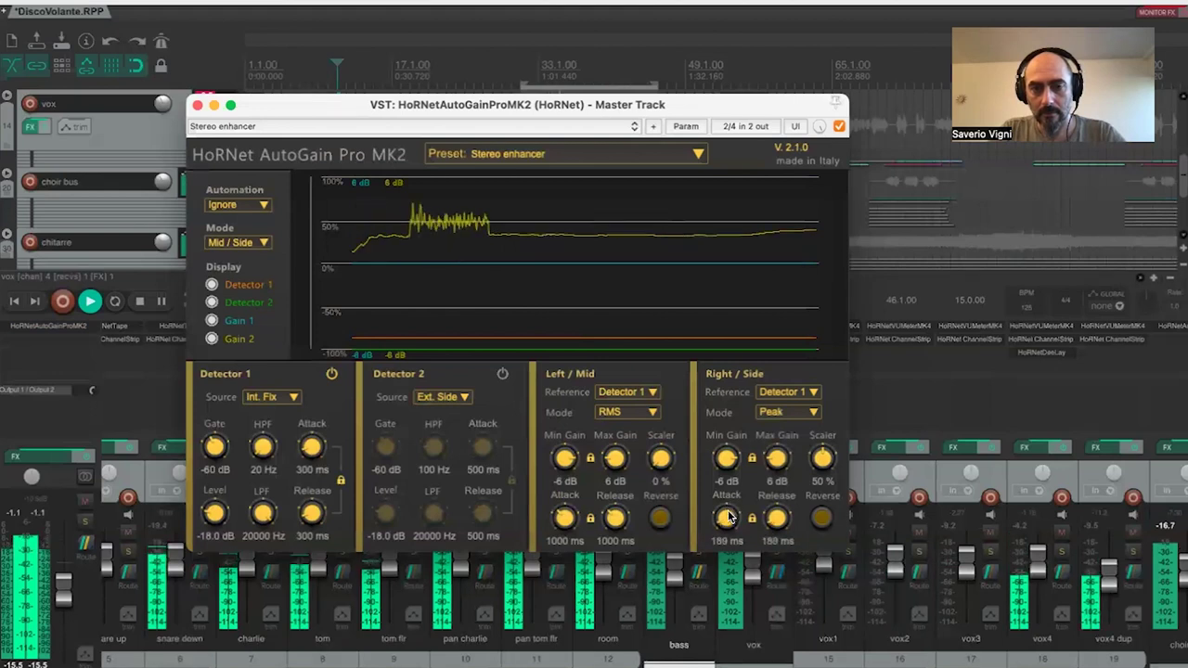
scroll(729, 513, down, 2)
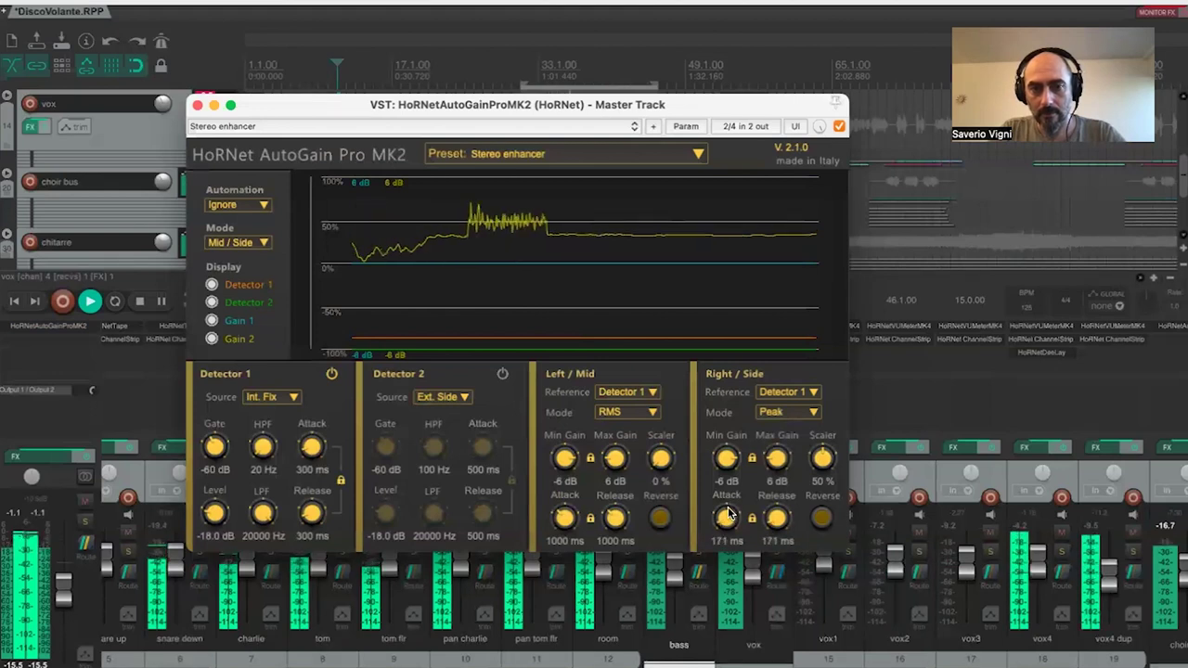
- Set the Right / Side section to RMS mode with linked attack and release times of 285 ms
click(795, 415)
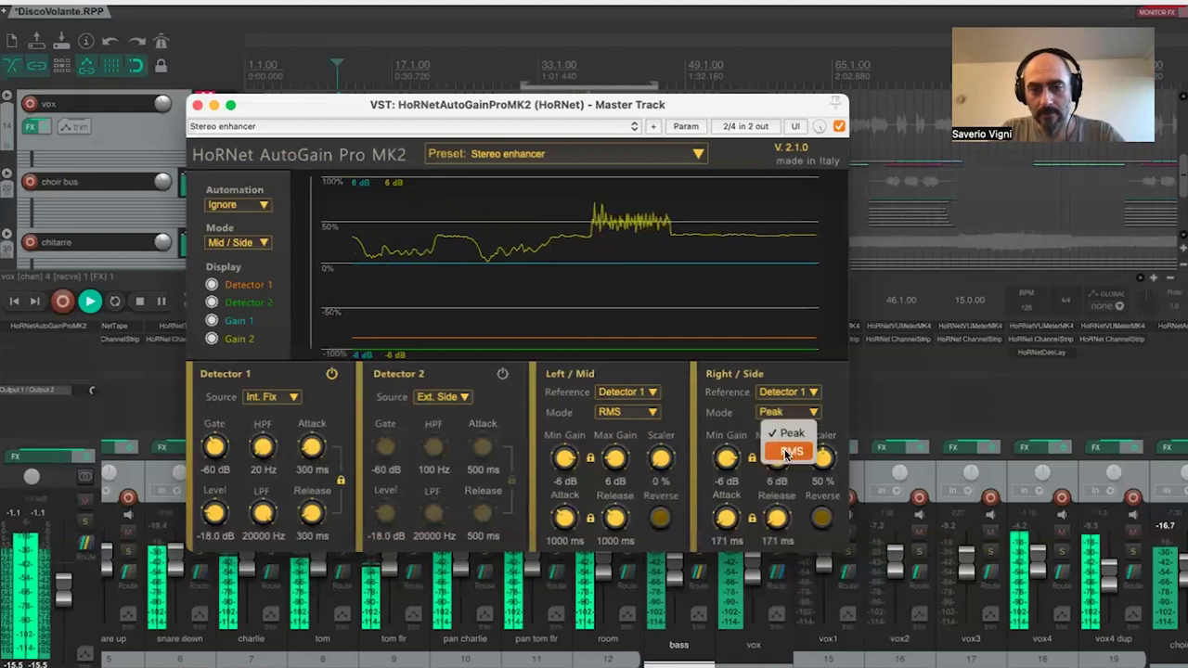
click(789, 452)
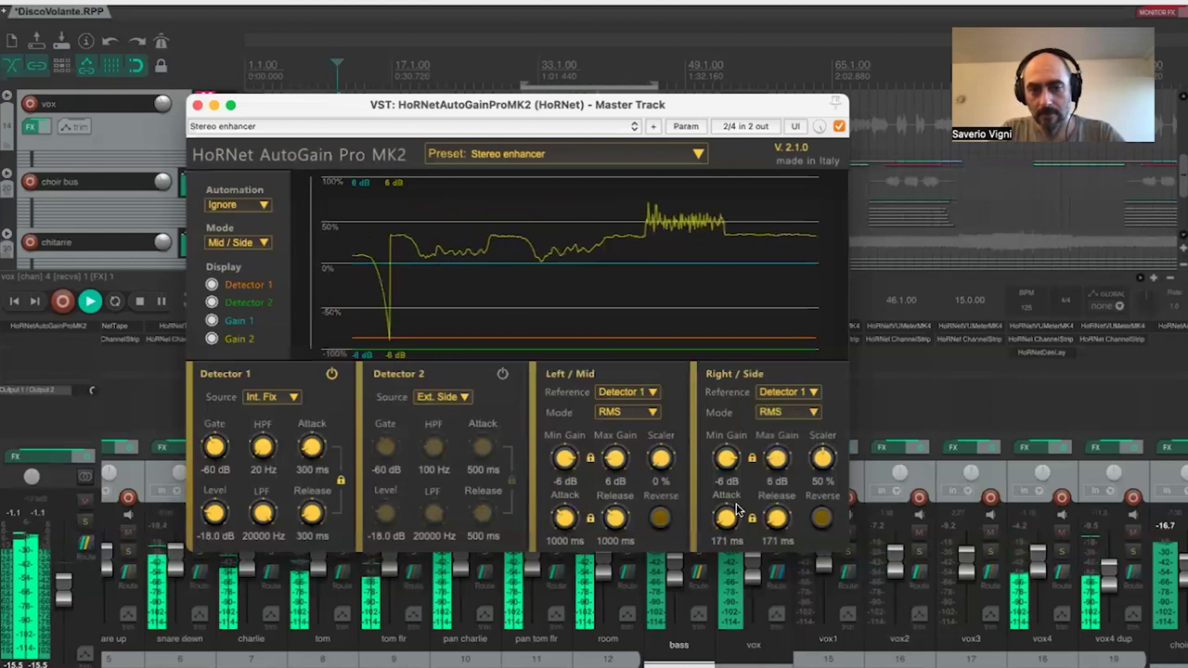
drag(730, 518, 730, 517)
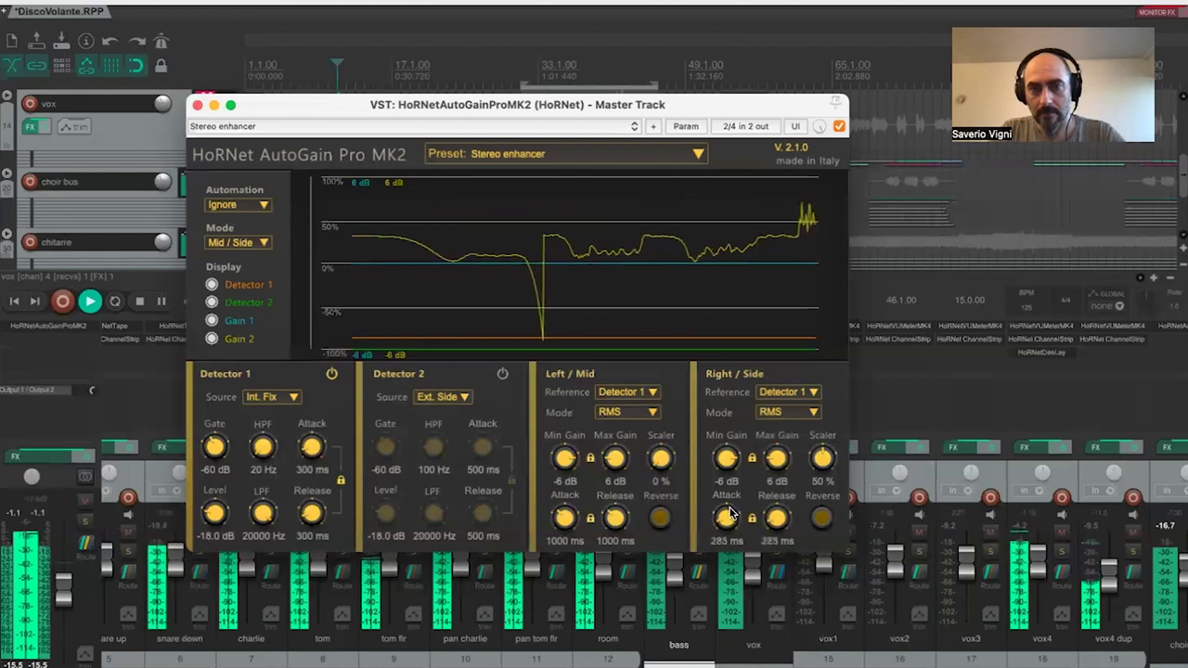
- Bypass and re-enable the adjusted stereo enhancement to compare the sound, and stop playback
click(839, 128)
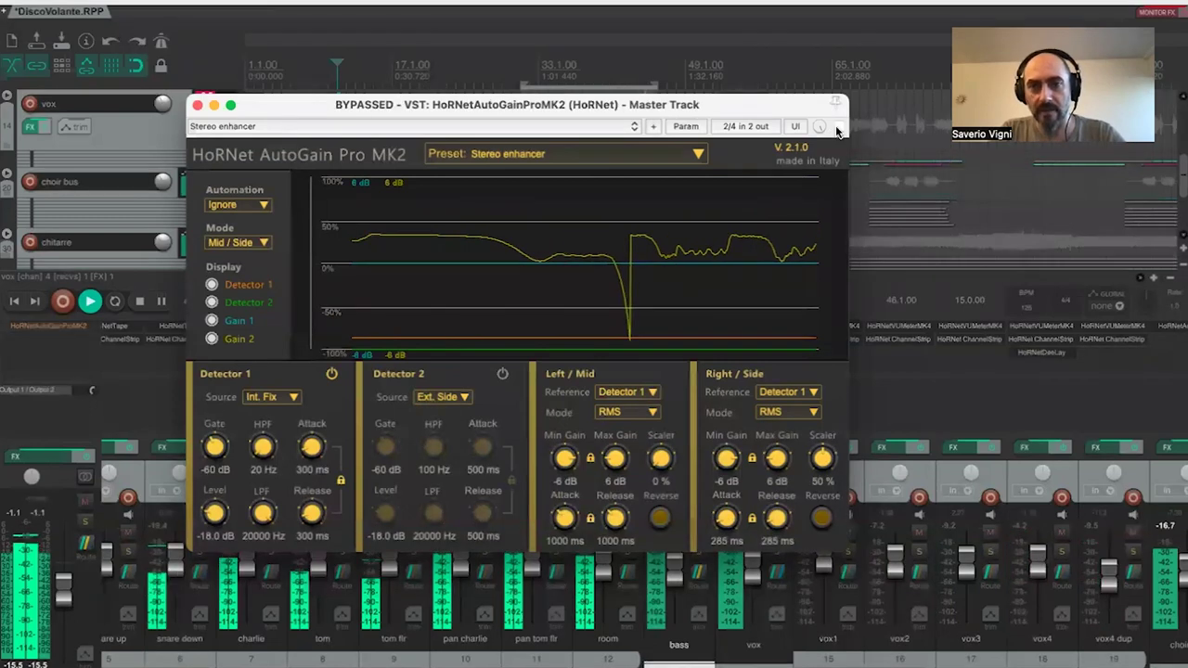
click(838, 128)
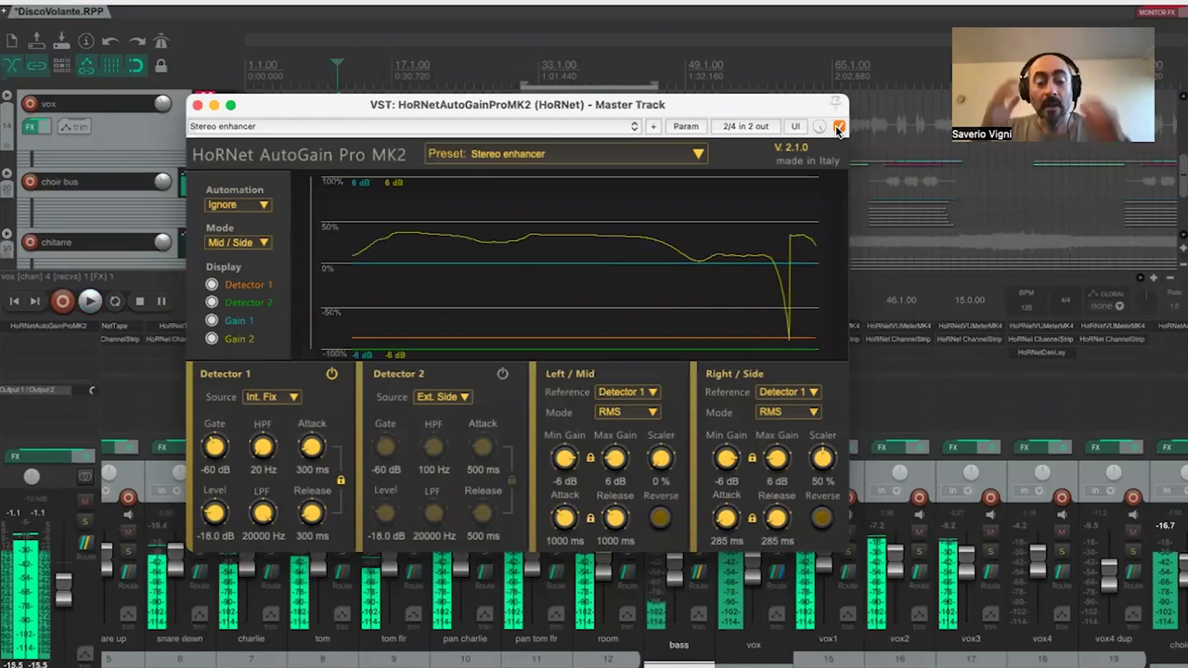
key(space)
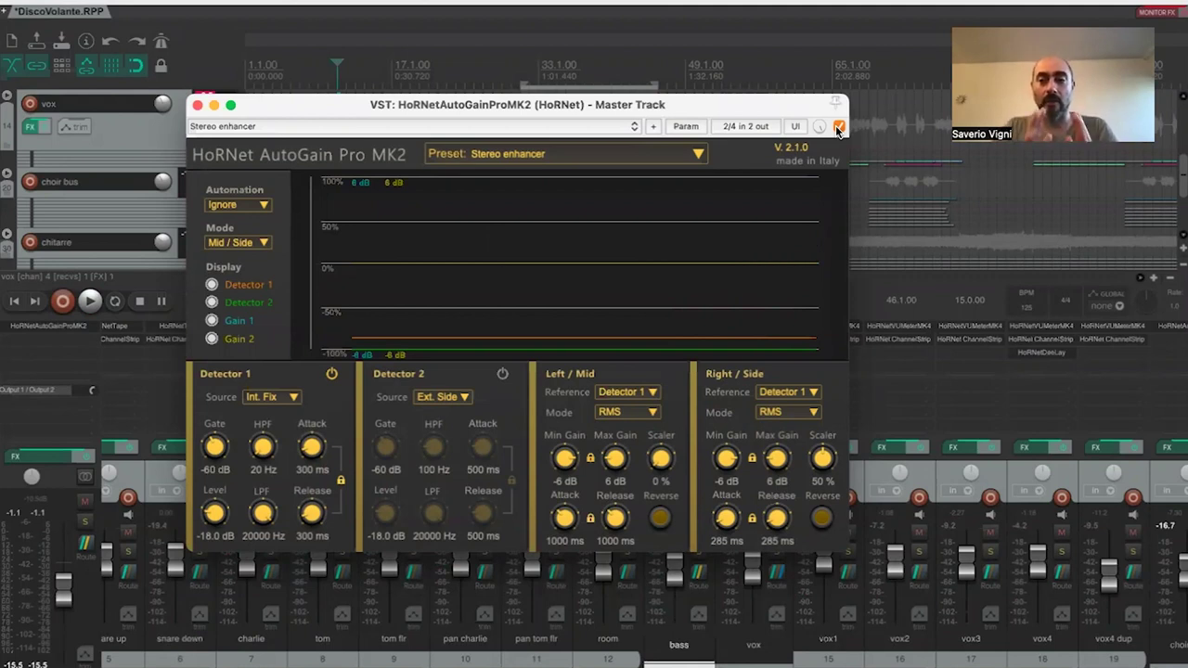
- Load the Stereo reducer preset and play a short passage to hear its effect on the master
click(568, 160)
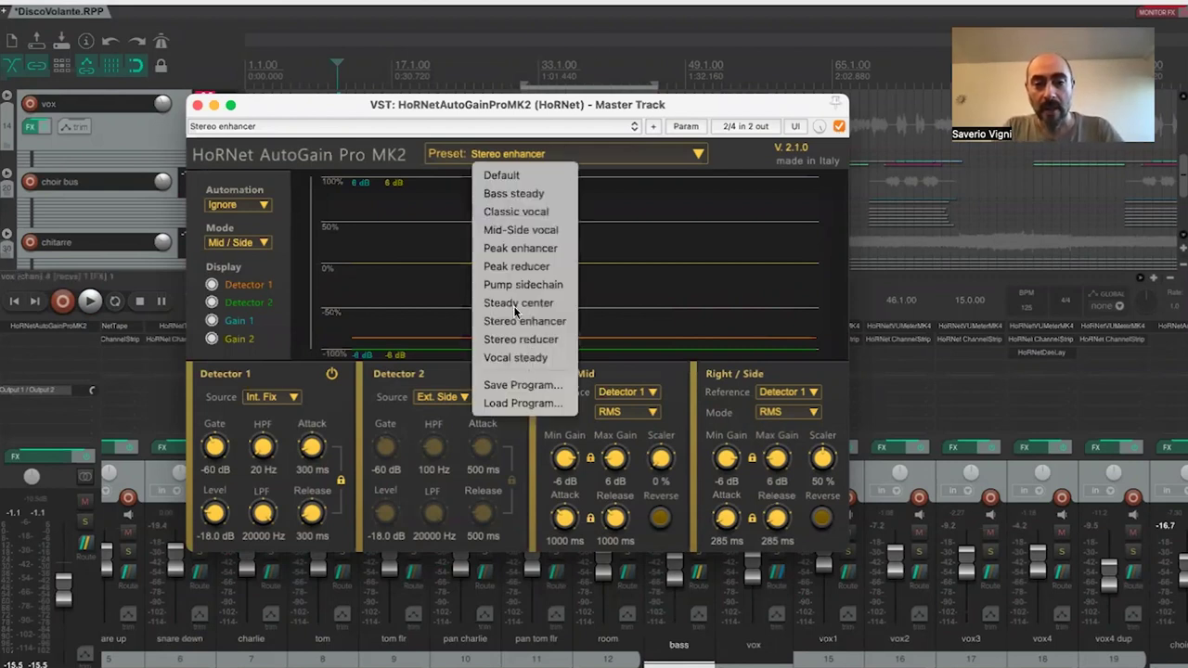
click(516, 339)
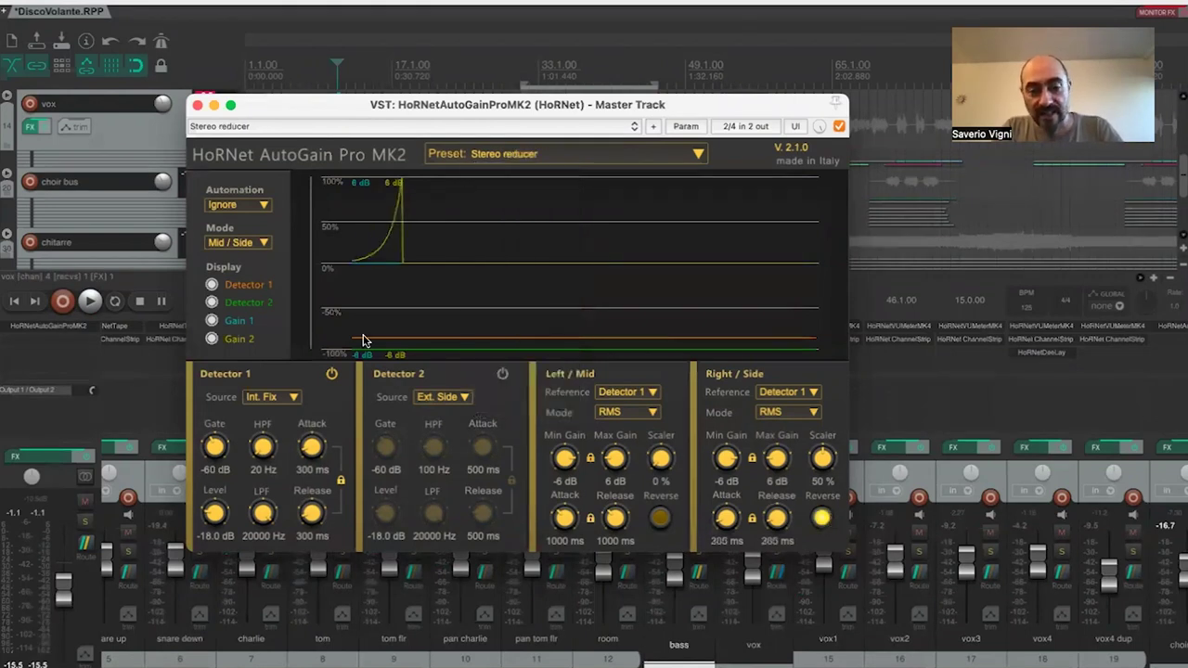
drag(797, 518, 808, 516)
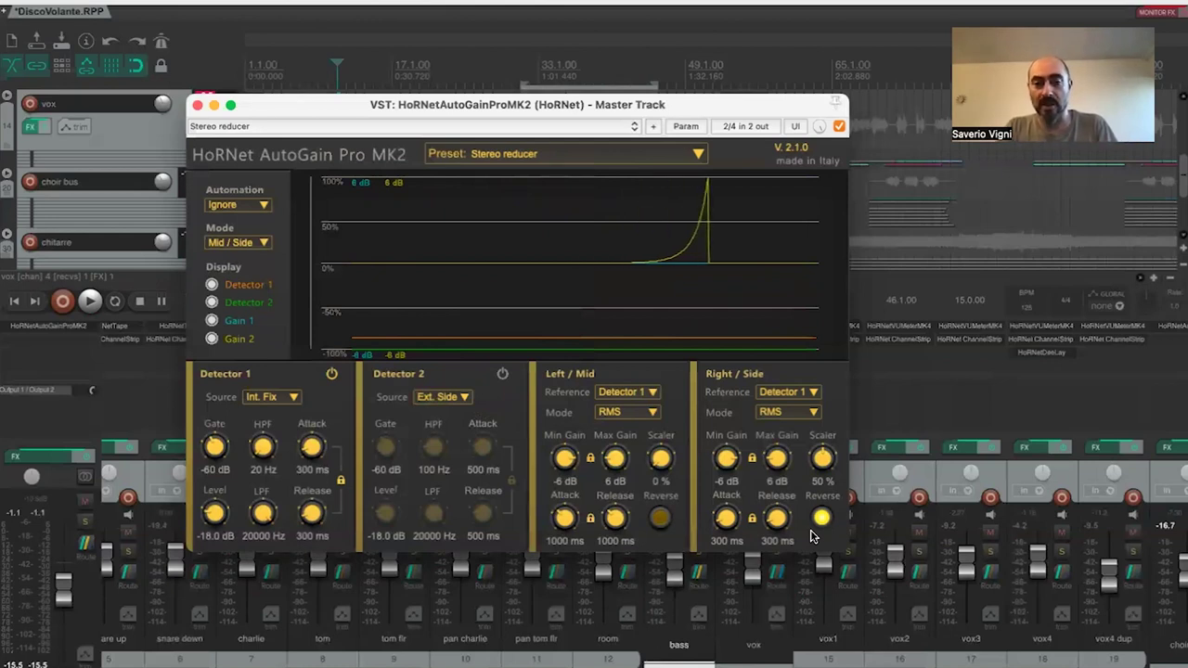
key(space)
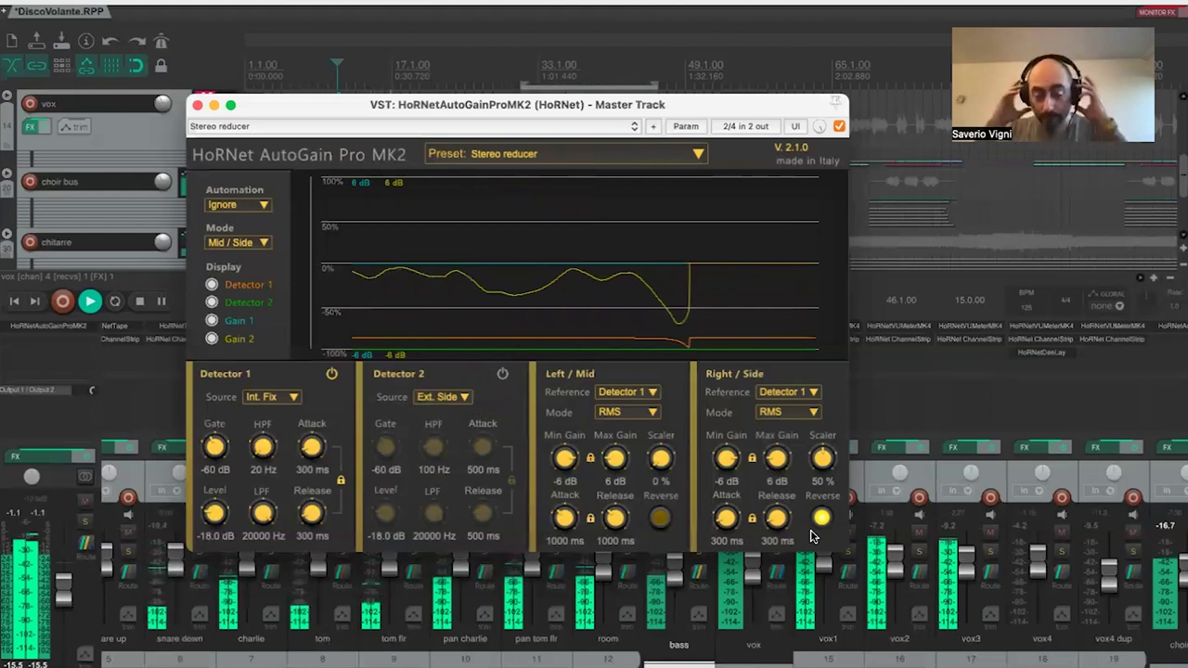
key(space)
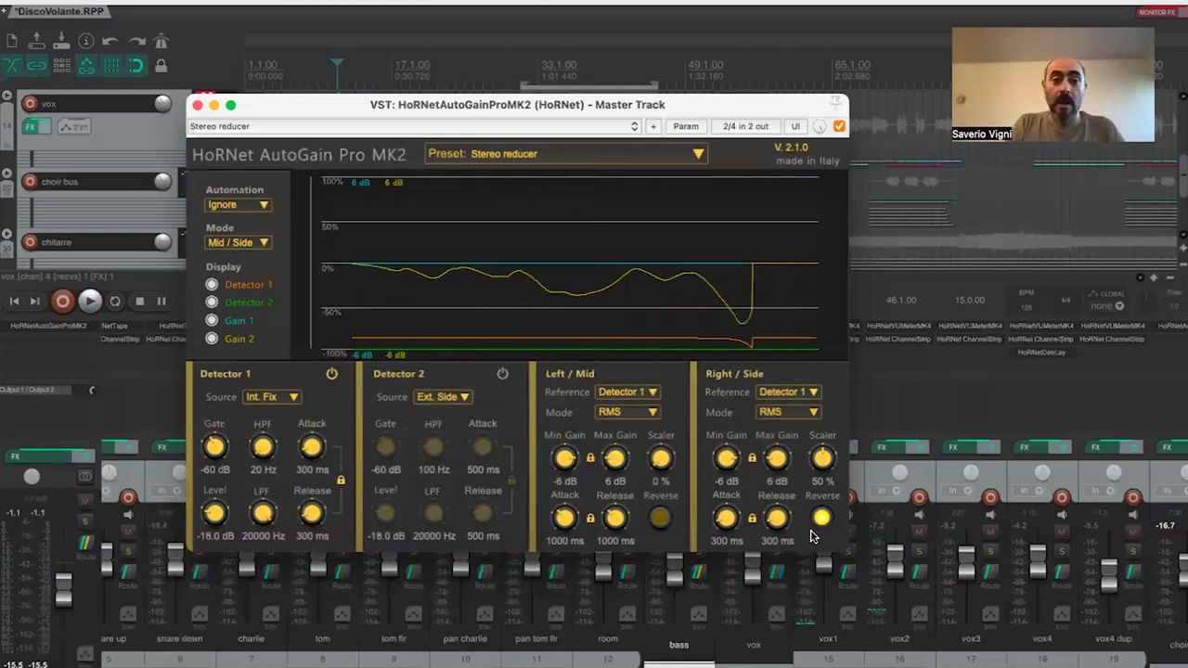
- Load the Peak enhancer preset and compare the playing master with the plugin bypassed and active
click(547, 158)
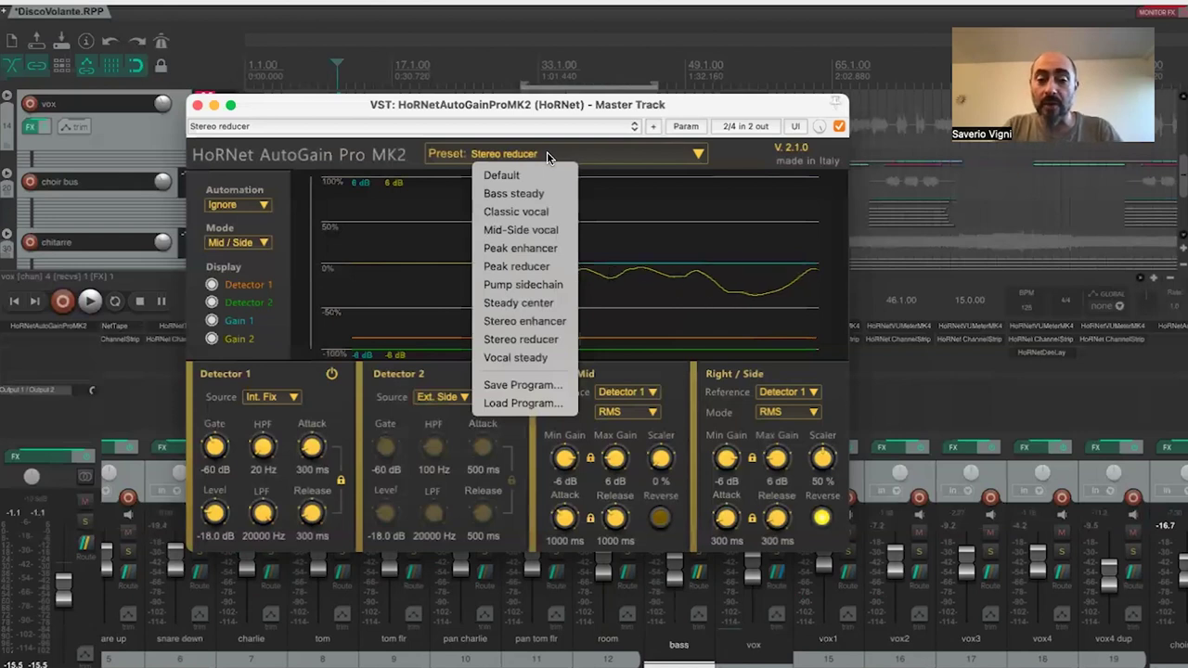
click(505, 249)
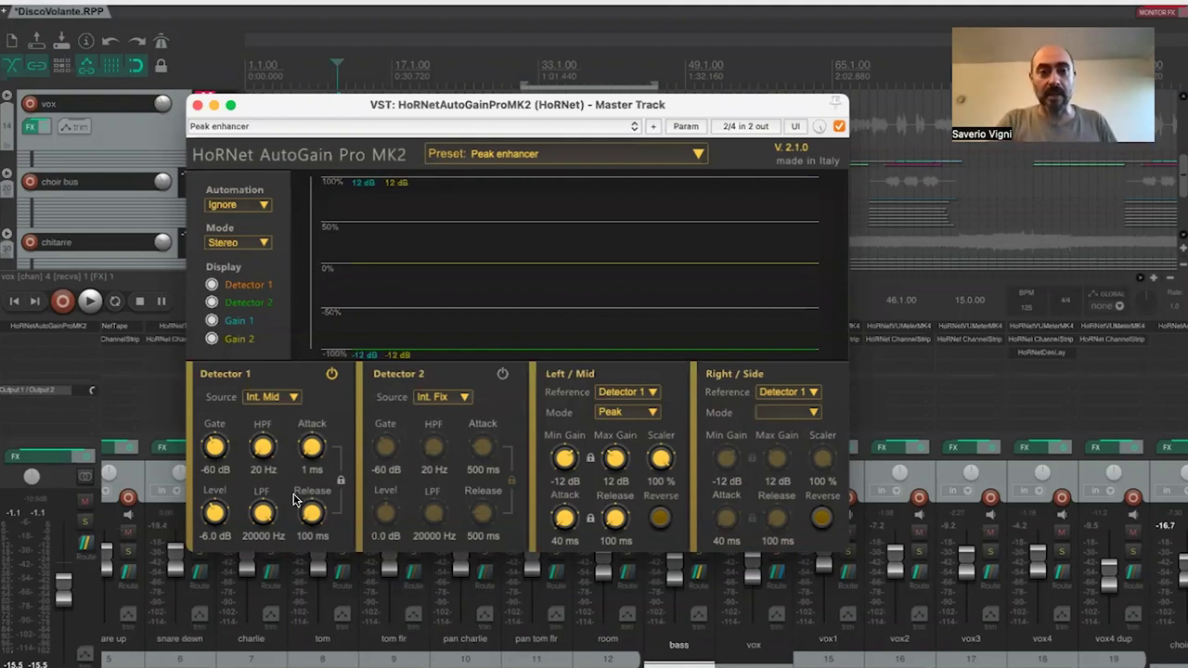
key(space)
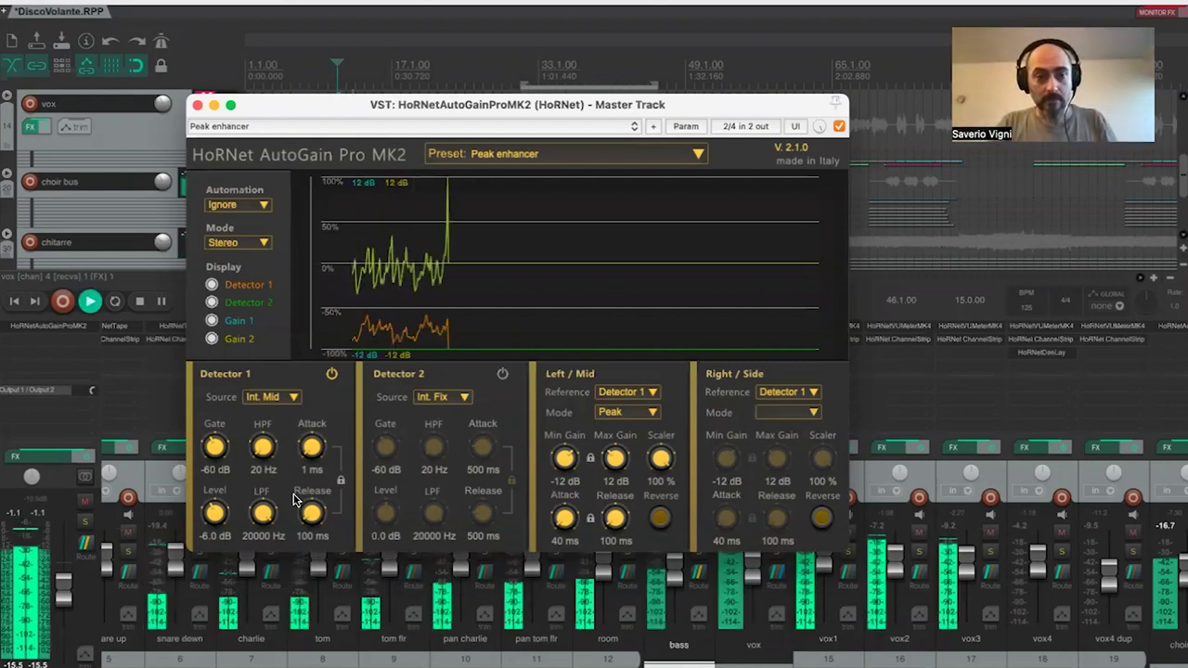
click(839, 127)
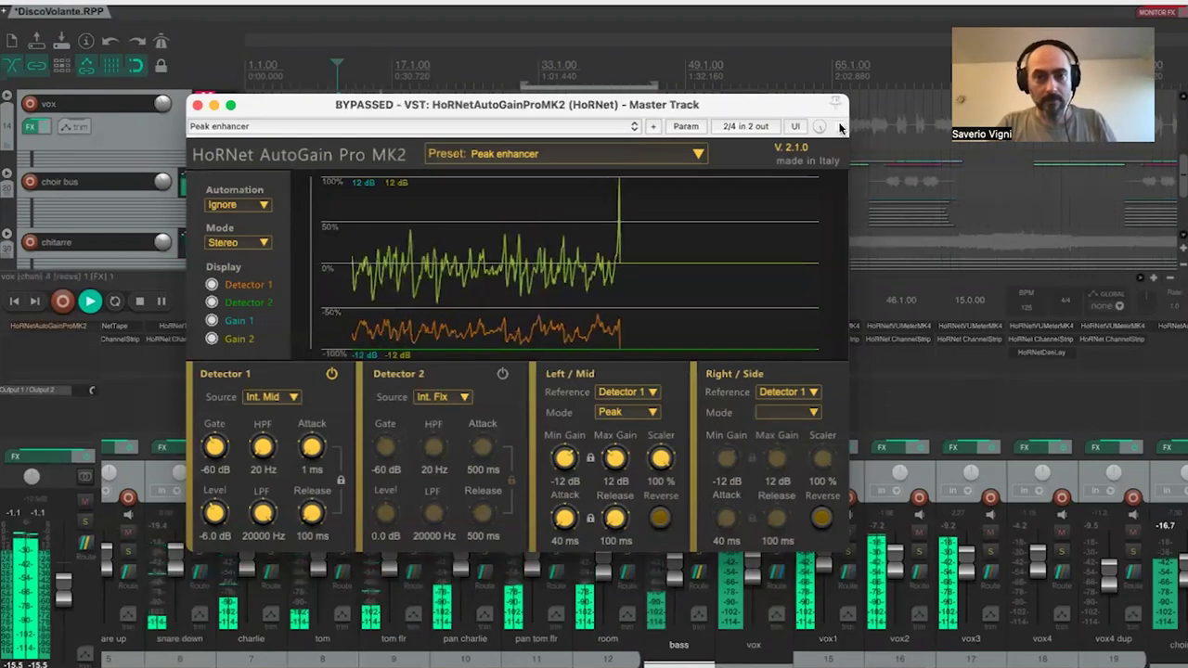
click(840, 126)
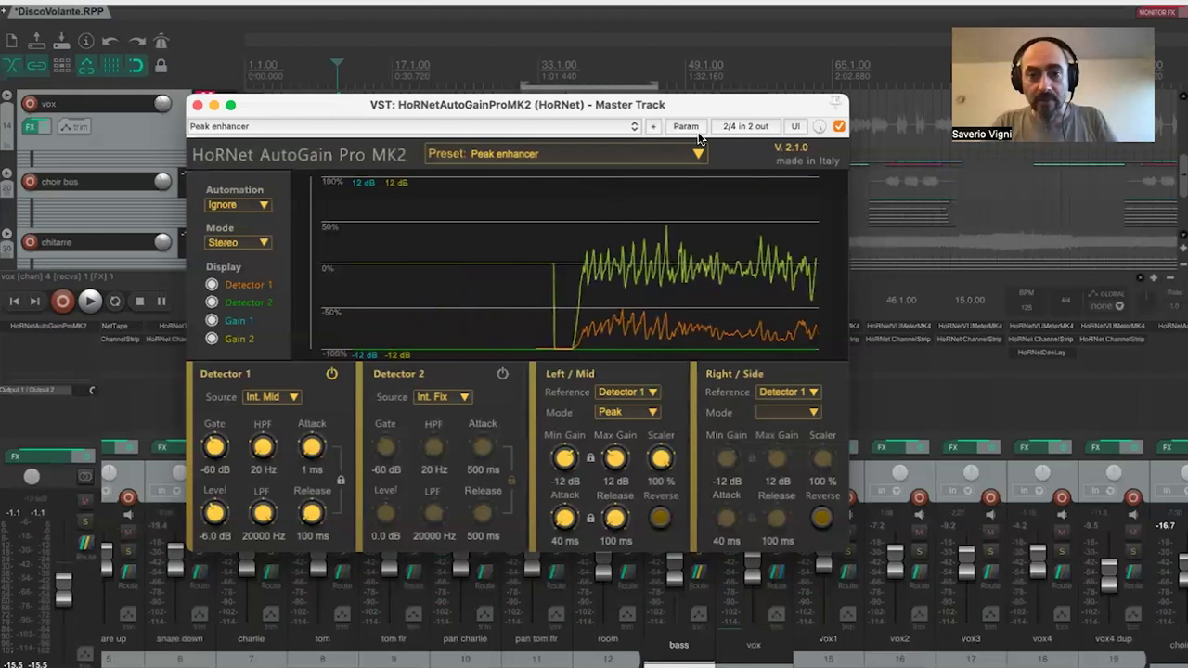
- Play the project with the Peak enhancer preset and raise Detector 1's attack to 115 ms
key(space)
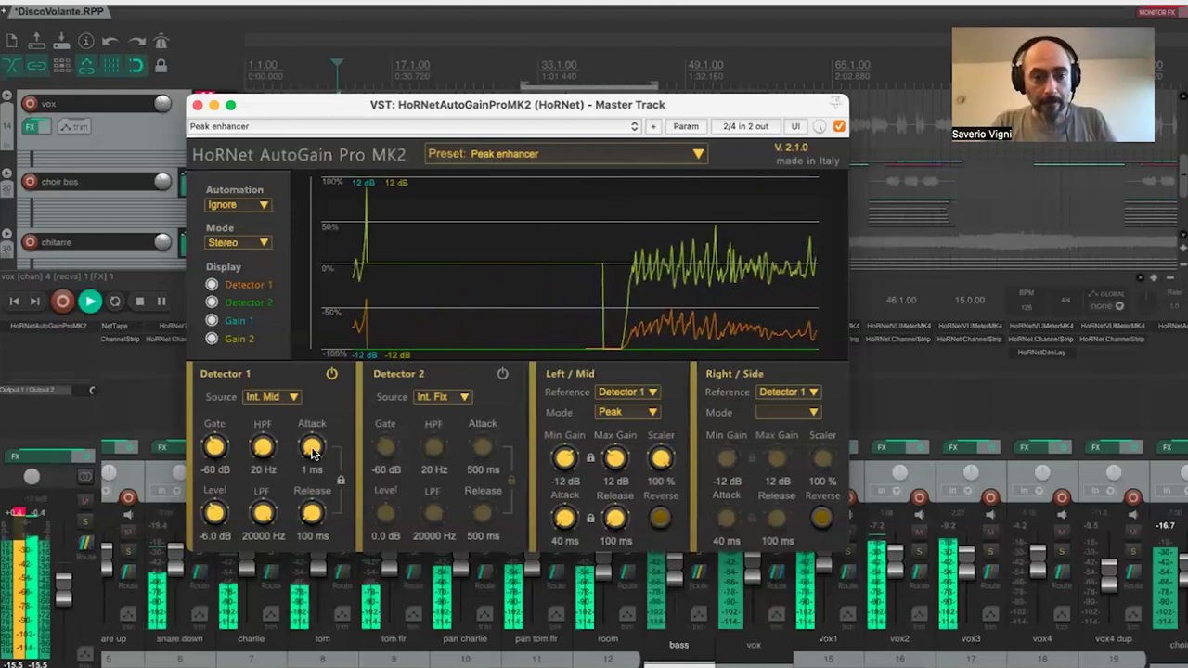
scroll(313, 451, up, 5)
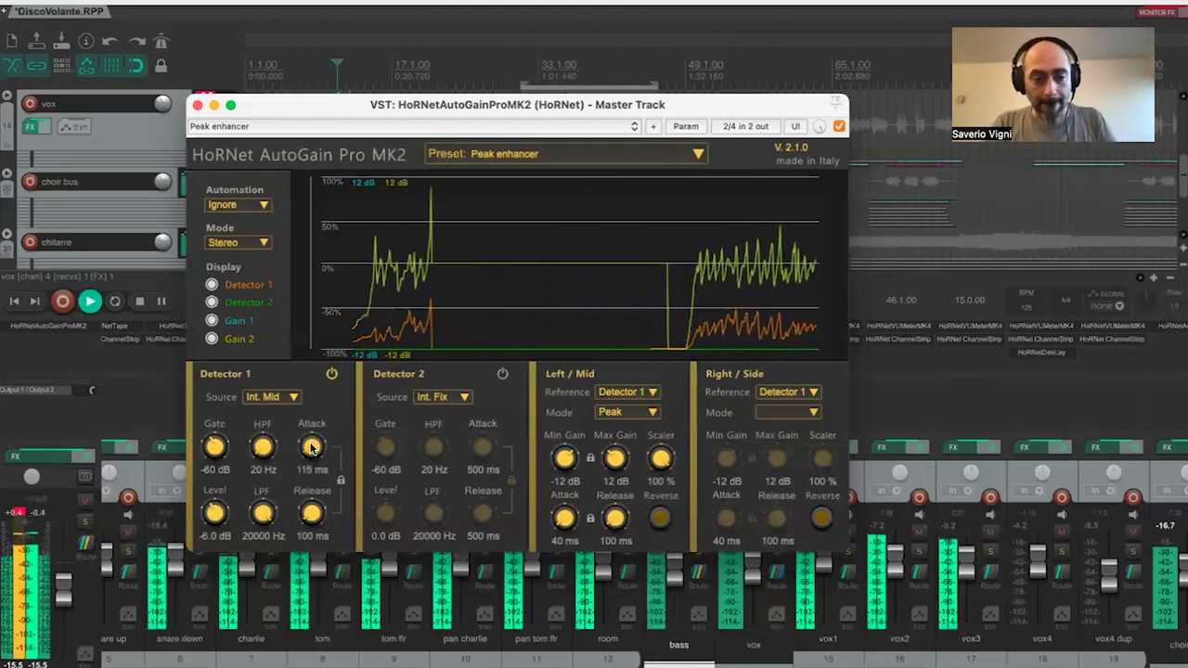
- Set Detector 1's attack to 10 ms and compare the playing master with the plugin bypassed and active
scroll(313, 449, down, 2)
scroll(313, 450, down, 1)
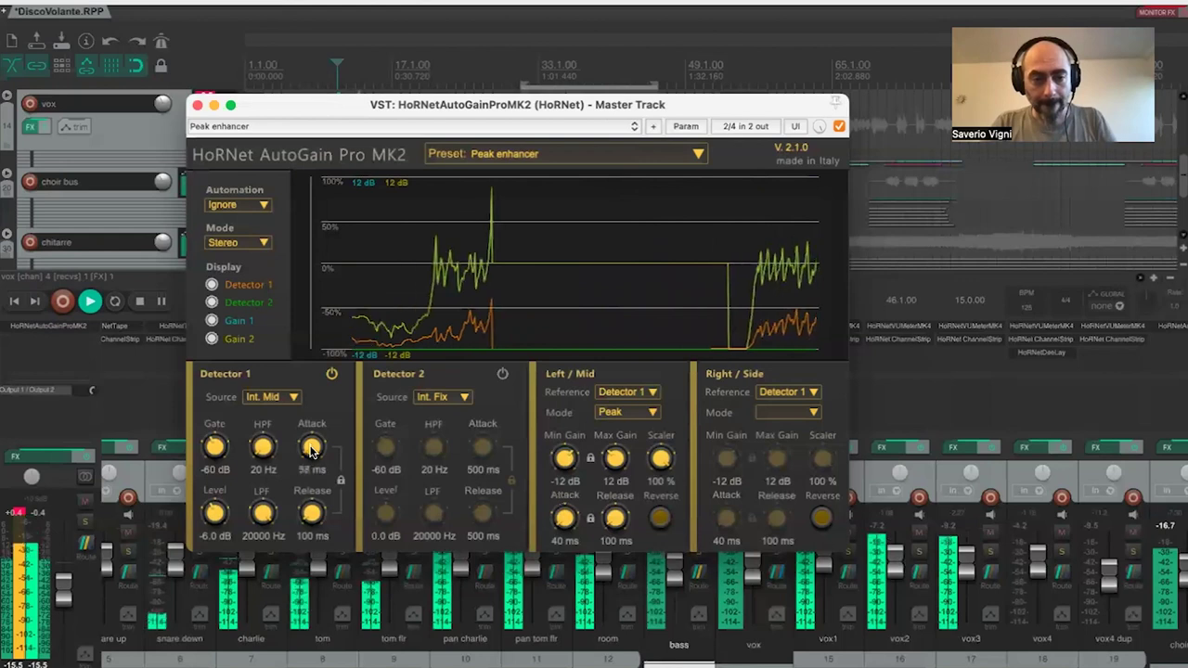
scroll(313, 450, down, 2)
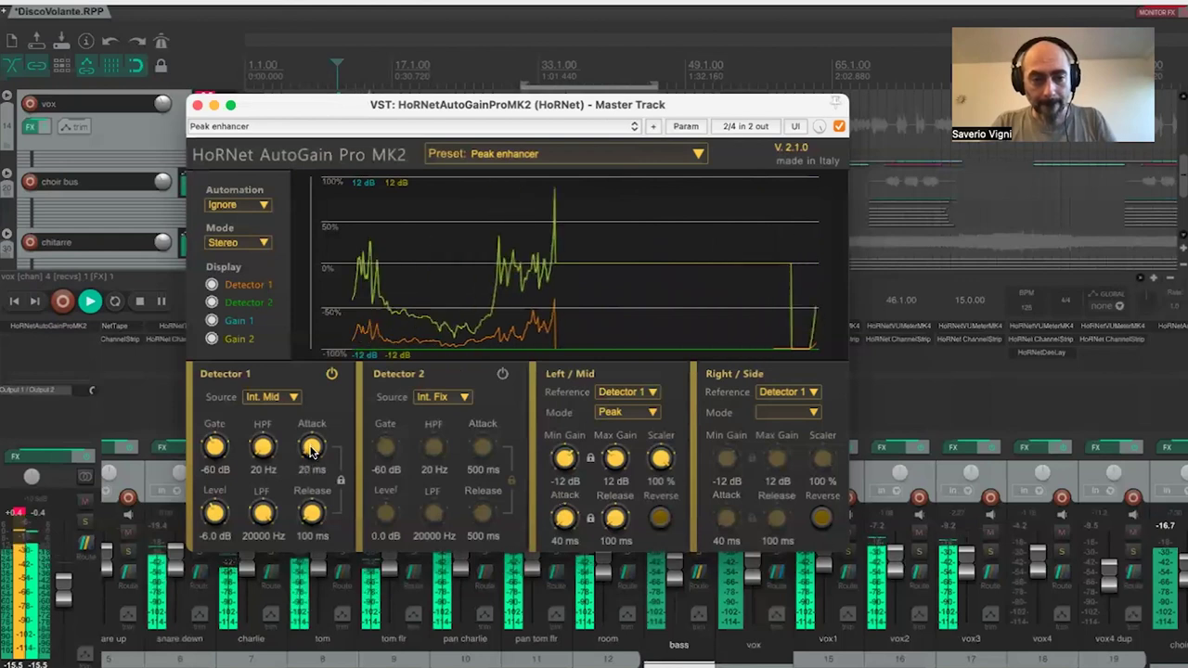
double_click(316, 475)
text(10)
key(Return)
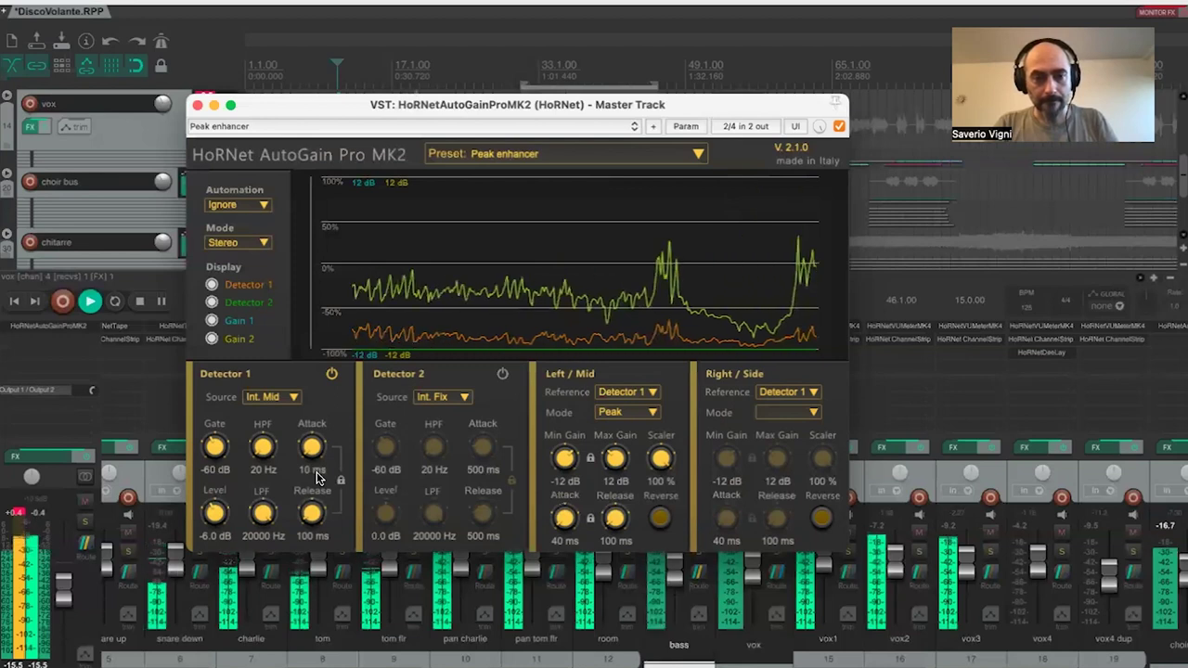
click(840, 126)
click(840, 127)
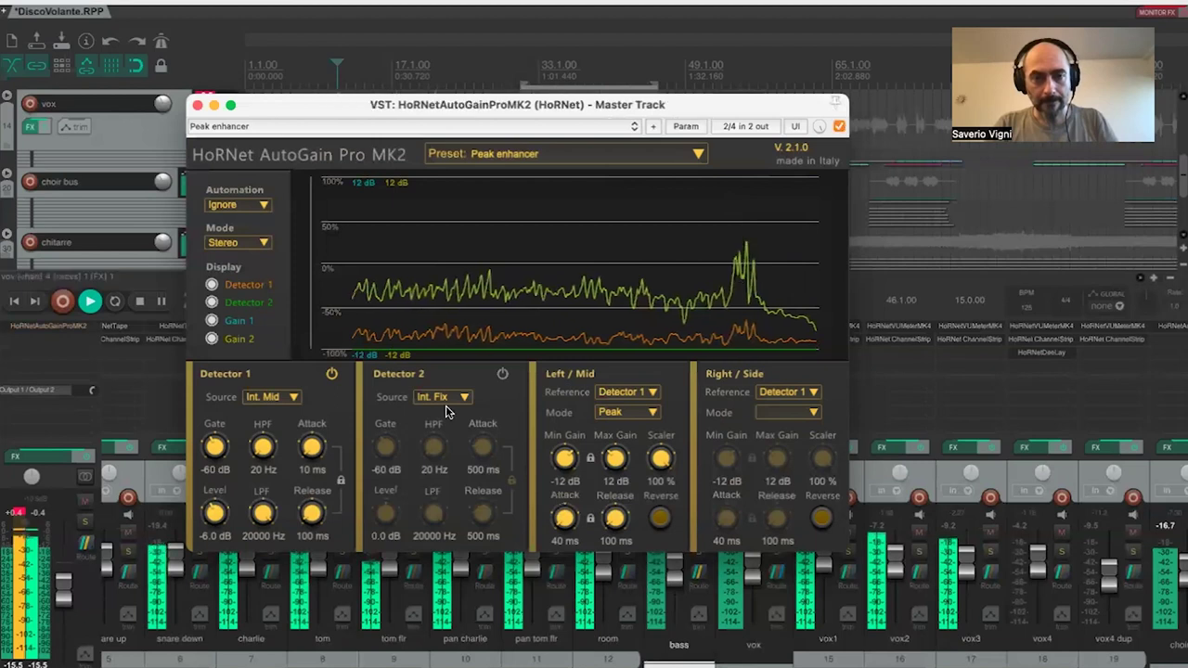
- Raise Detector 1's level to -2.3 dB and compare the bypassed and active sound before stopping playback
drag(214, 516, 213, 509)
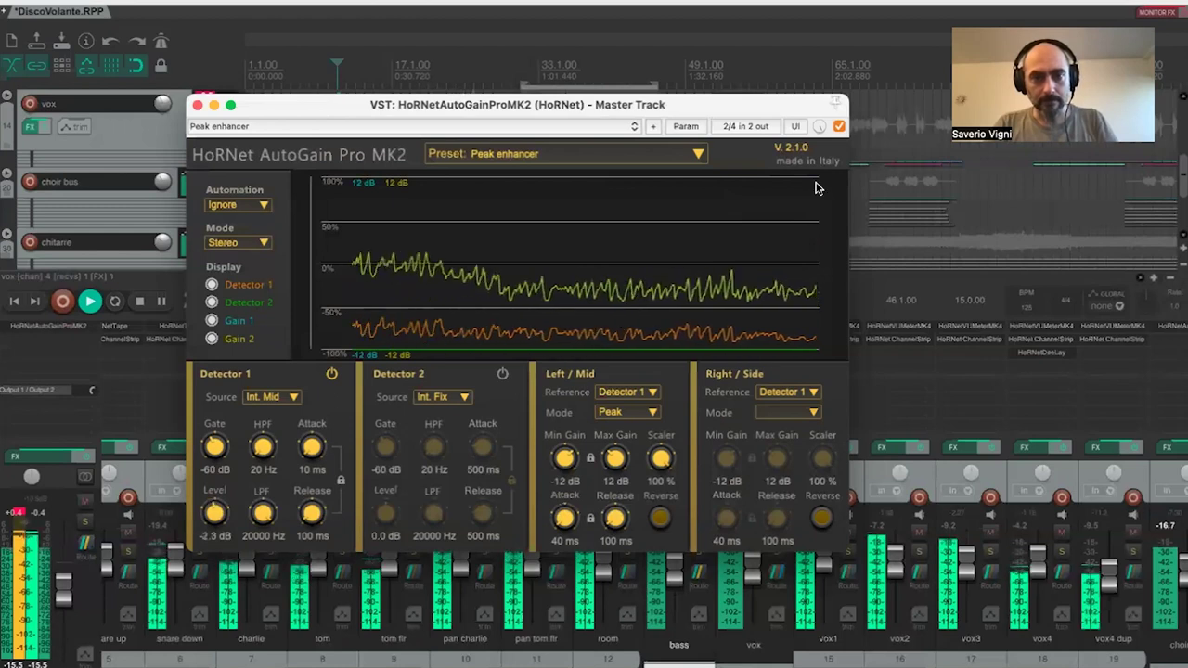
click(840, 126)
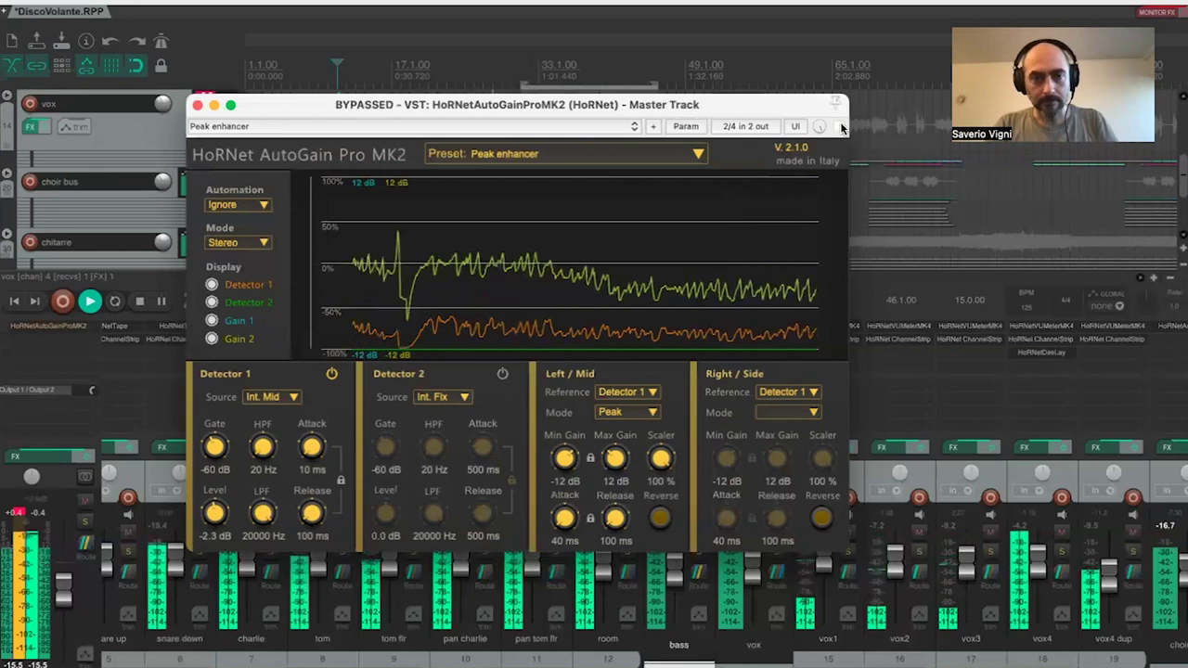
click(840, 127)
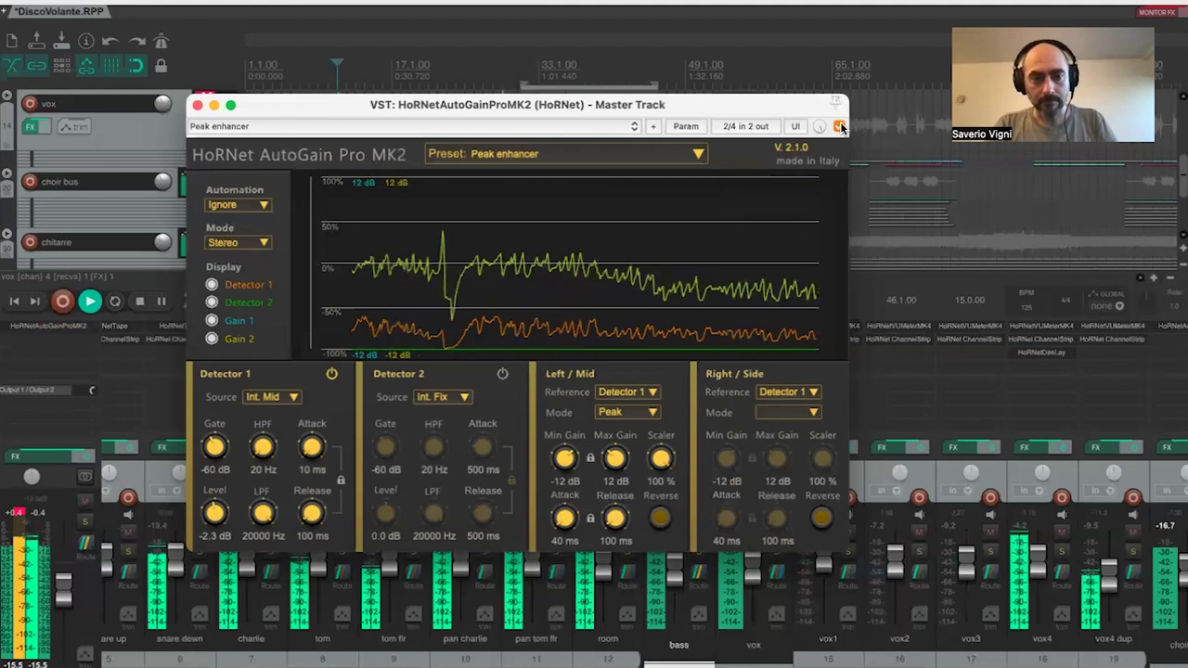
key(space)
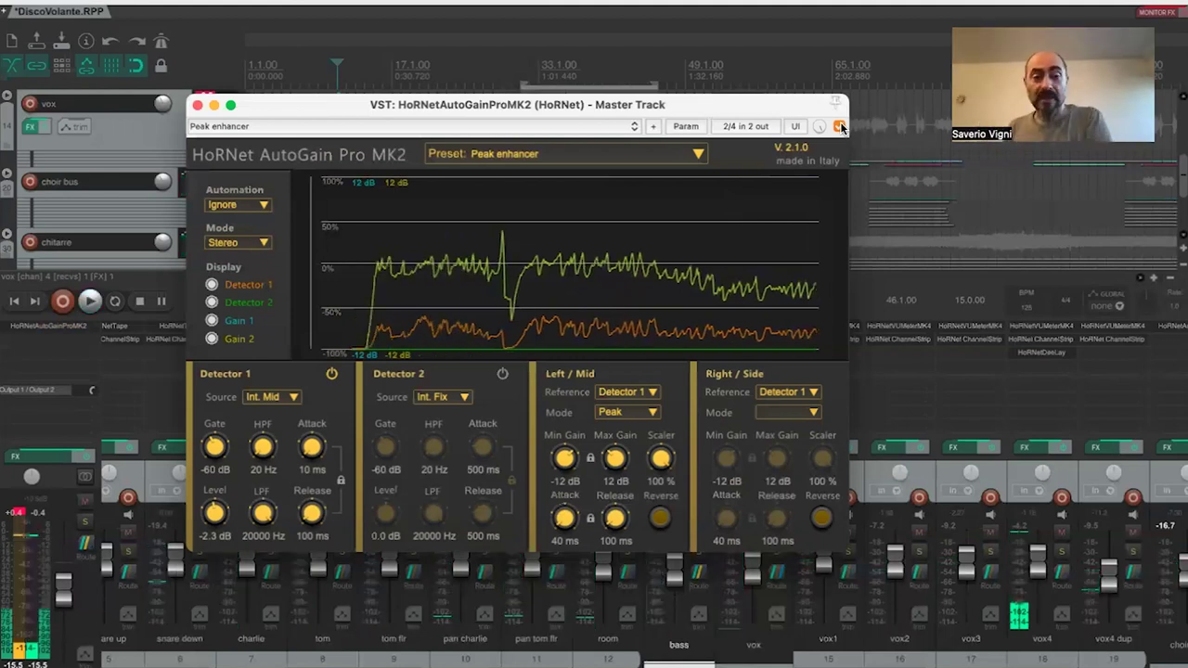
- Load the Peak reducer preset and start playback to hear its effect on the master
click(562, 158)
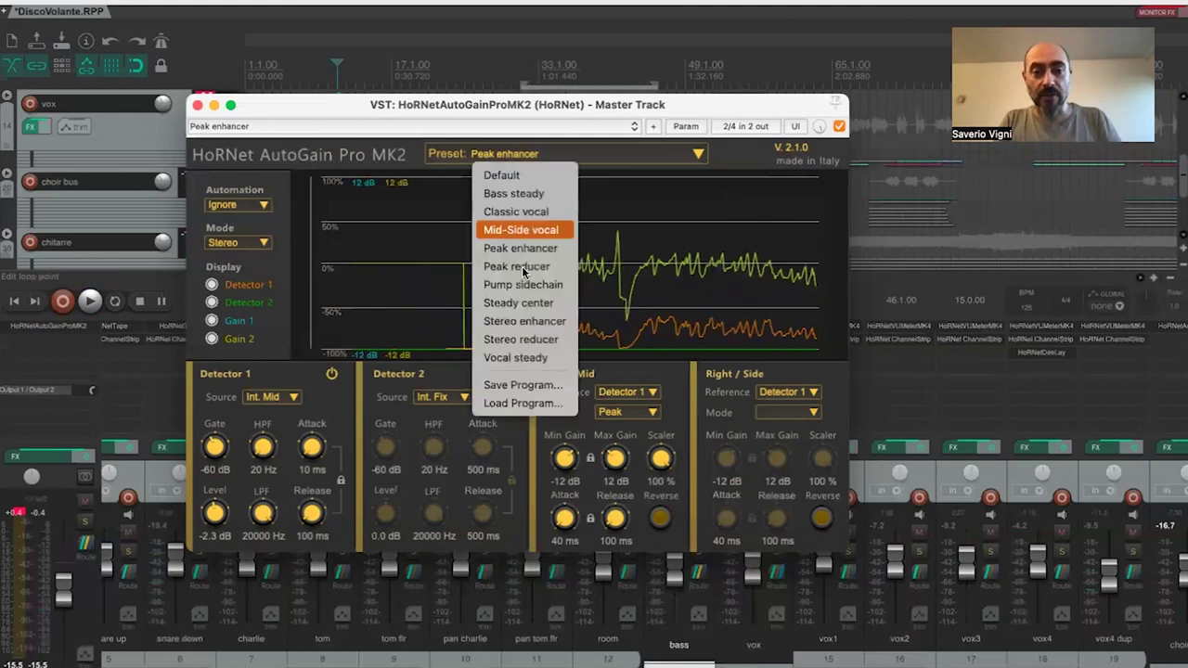
click(513, 268)
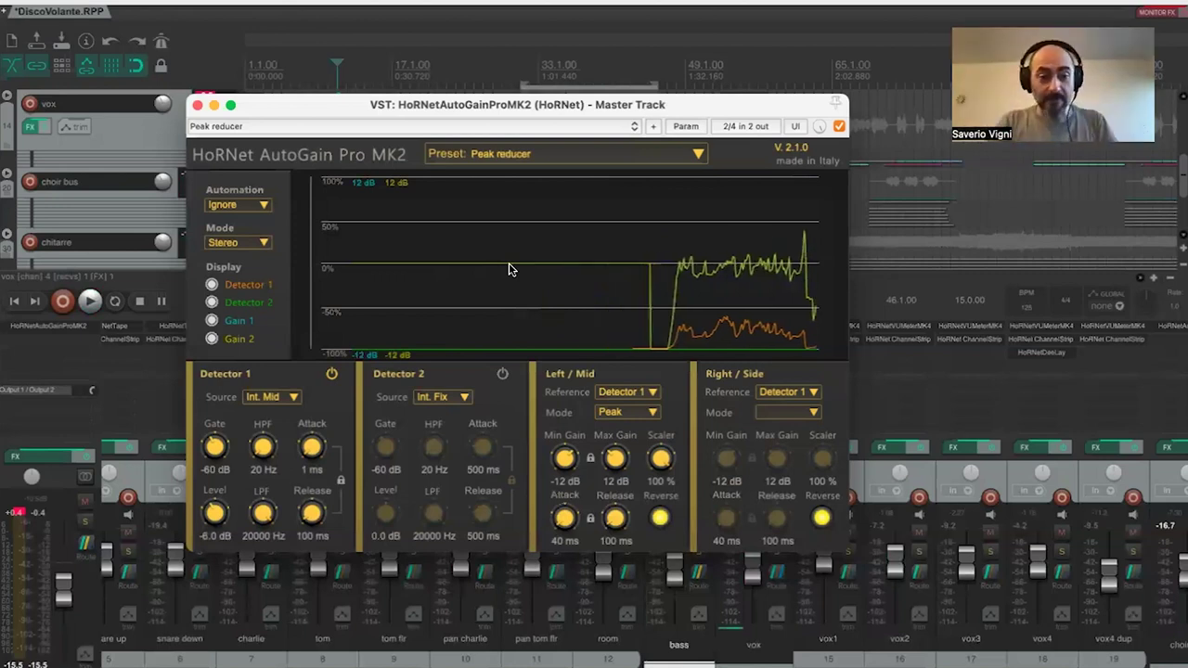
key(space)
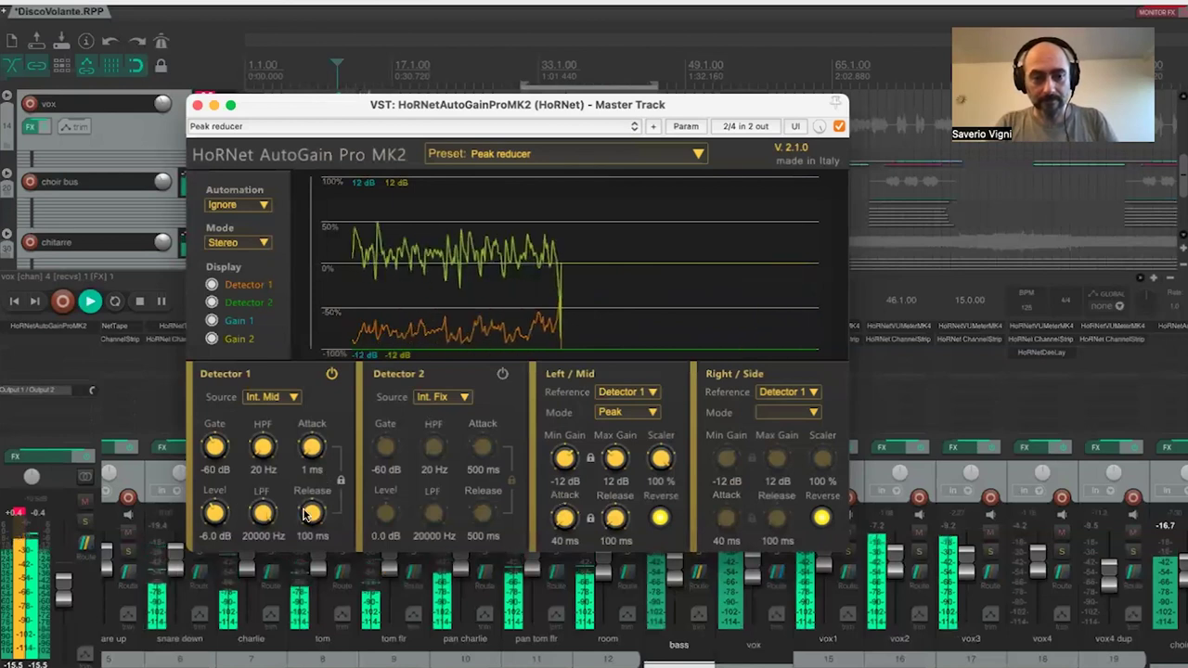
- Set Detector 1's release to 270 ms and the Left/Mid release to 287 ms while listening, and stop playback
drag(314, 513, 314, 510)
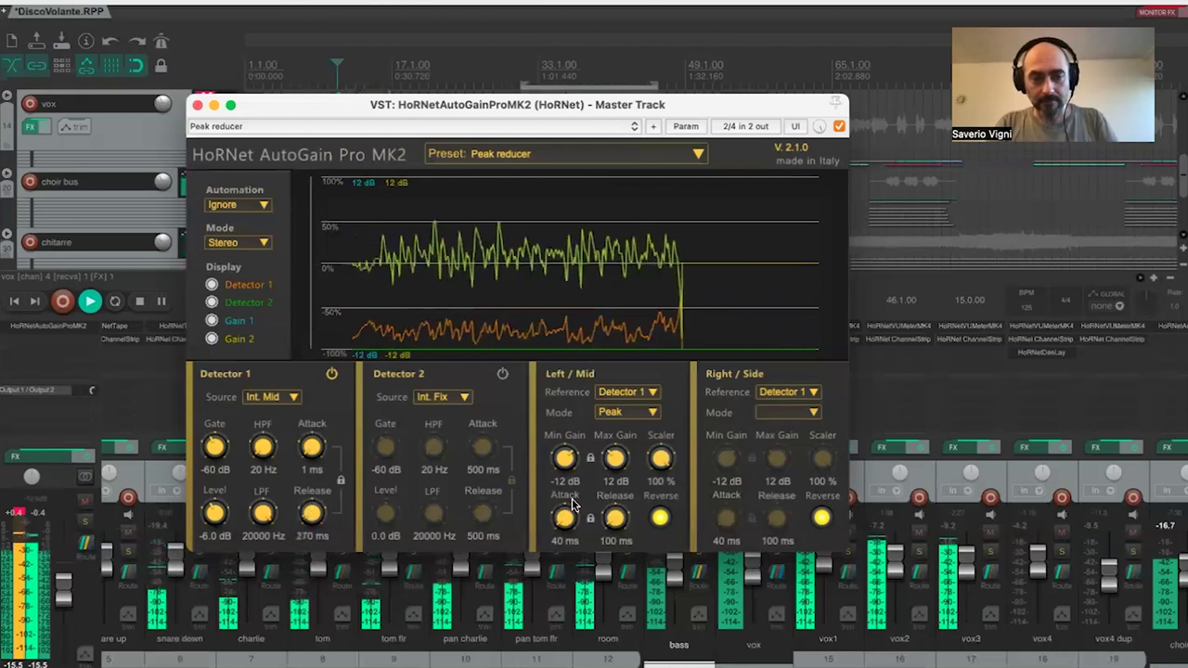
drag(623, 506, 624, 510)
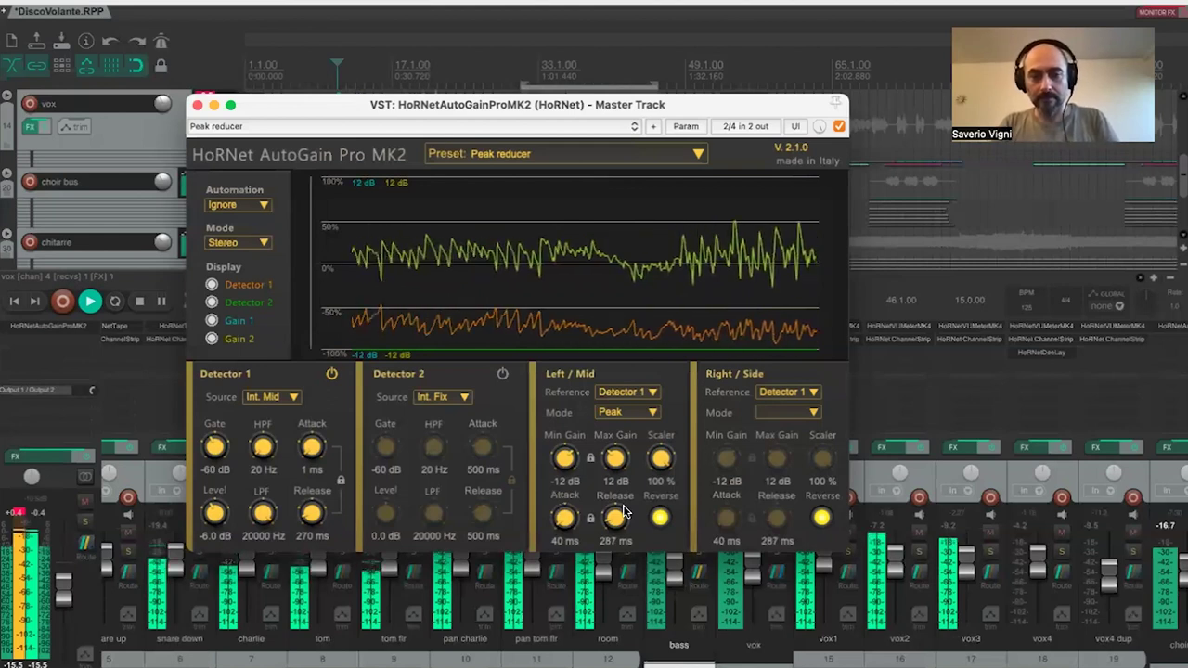
key(space)
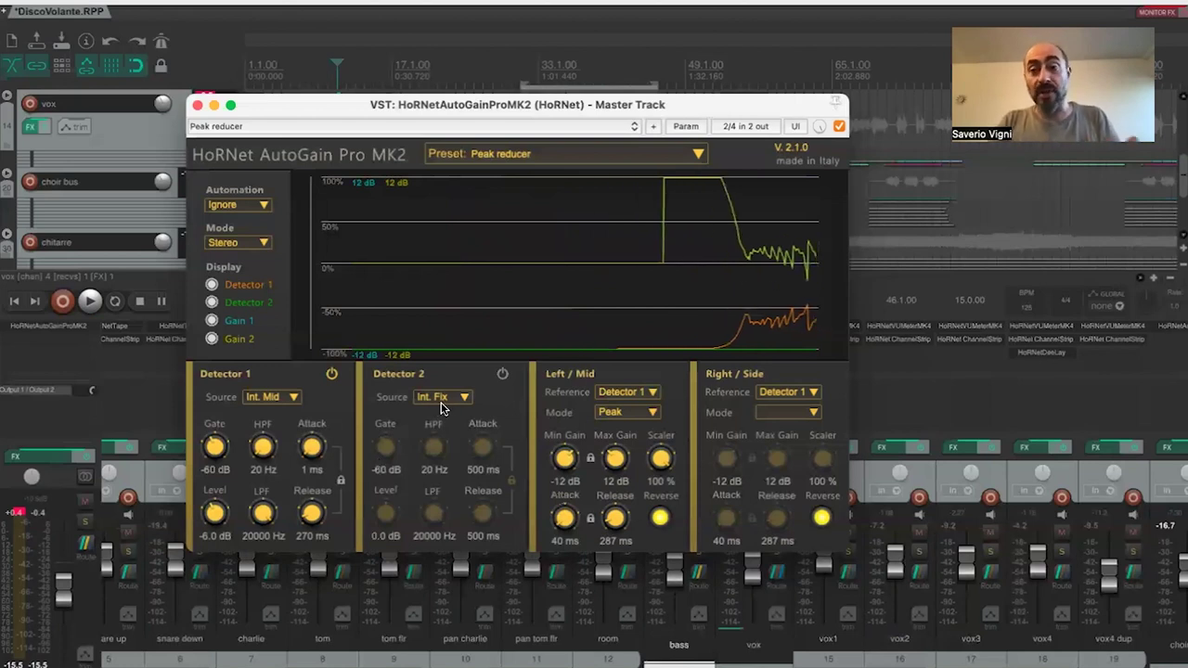
- Load the Vocal steady preset followed by the Mid-Side vocal preset to show their settings
click(551, 154)
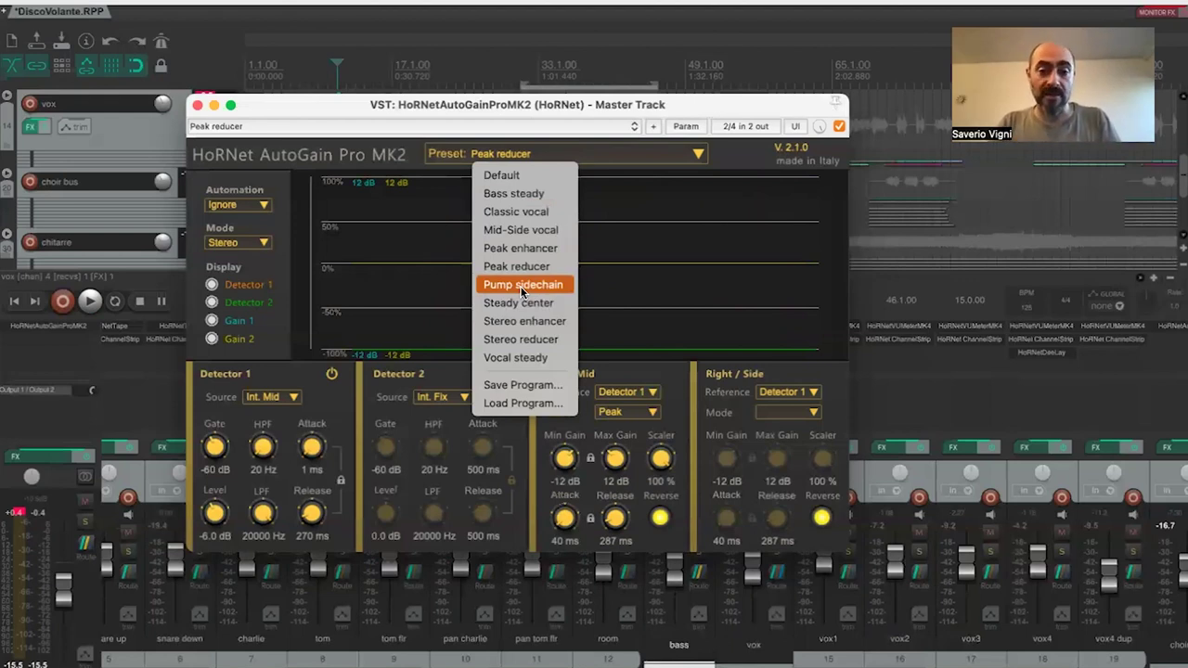
click(517, 359)
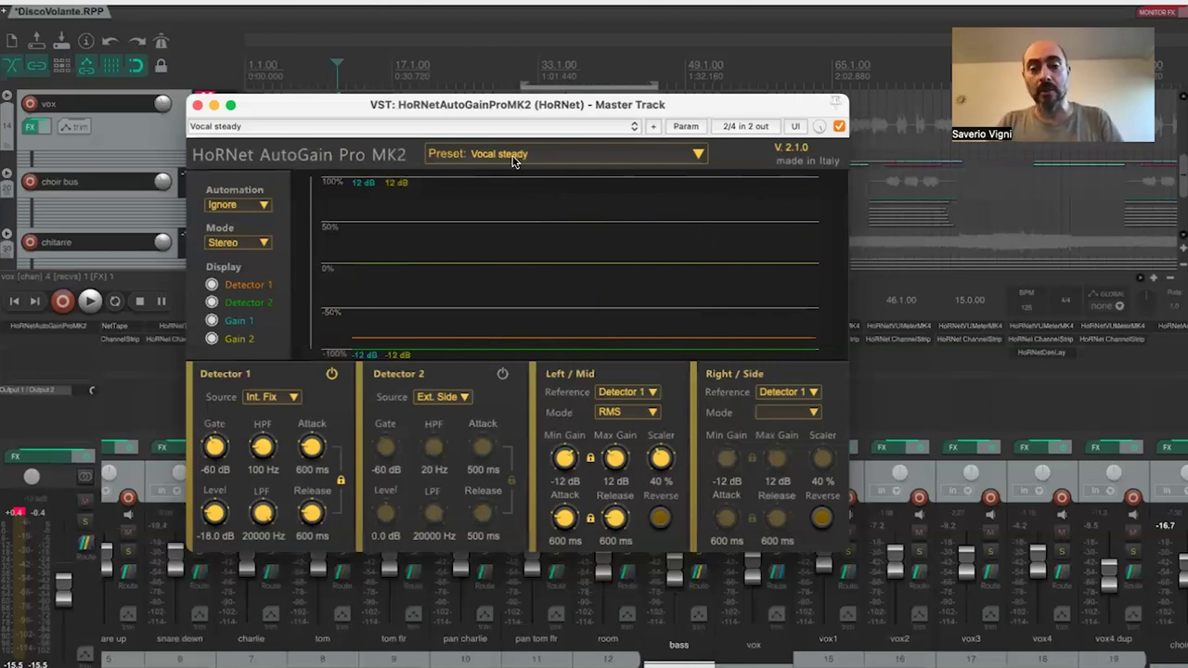
click(514, 161)
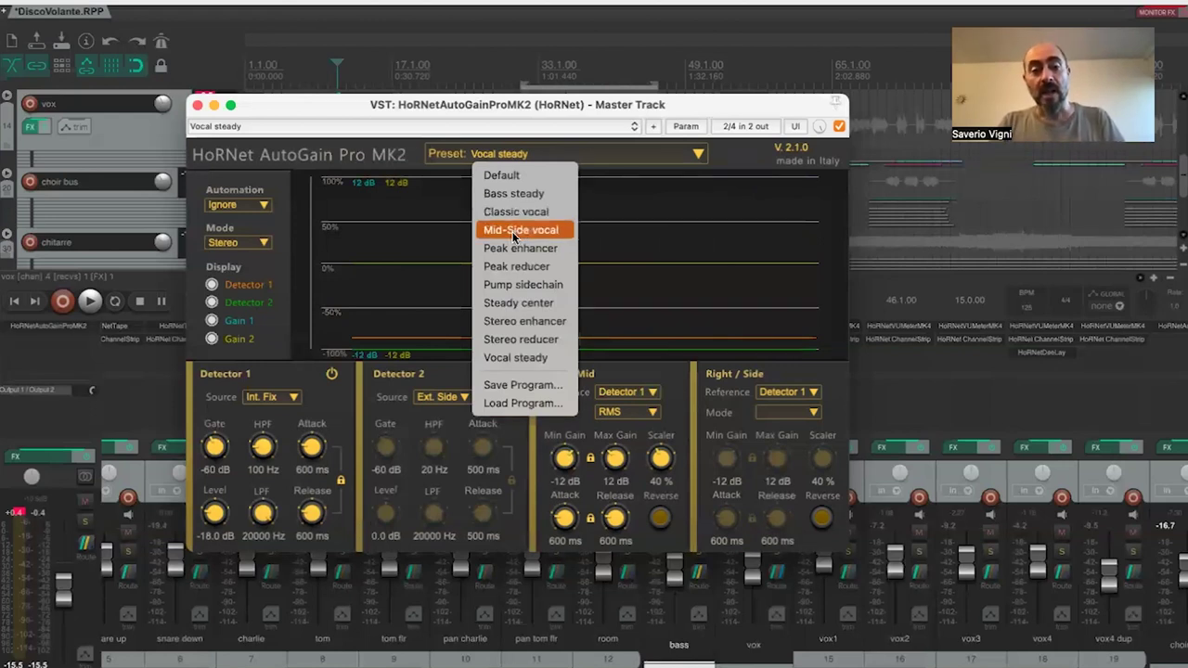
key(Escape)
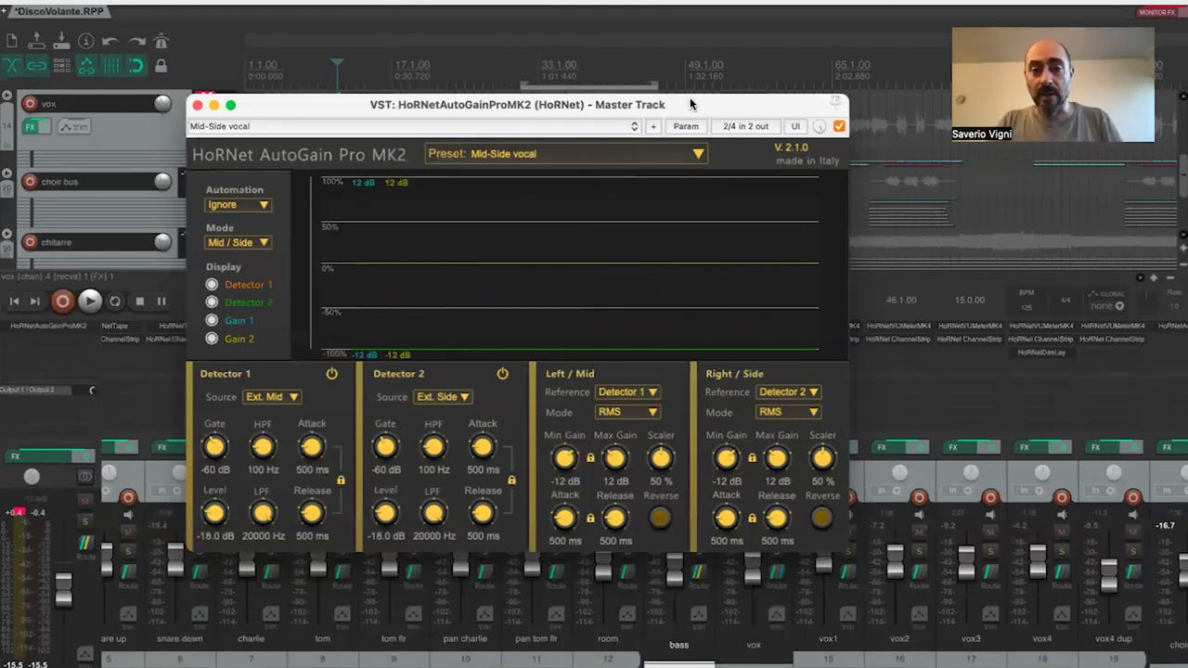
drag(691, 104, 691, 103)
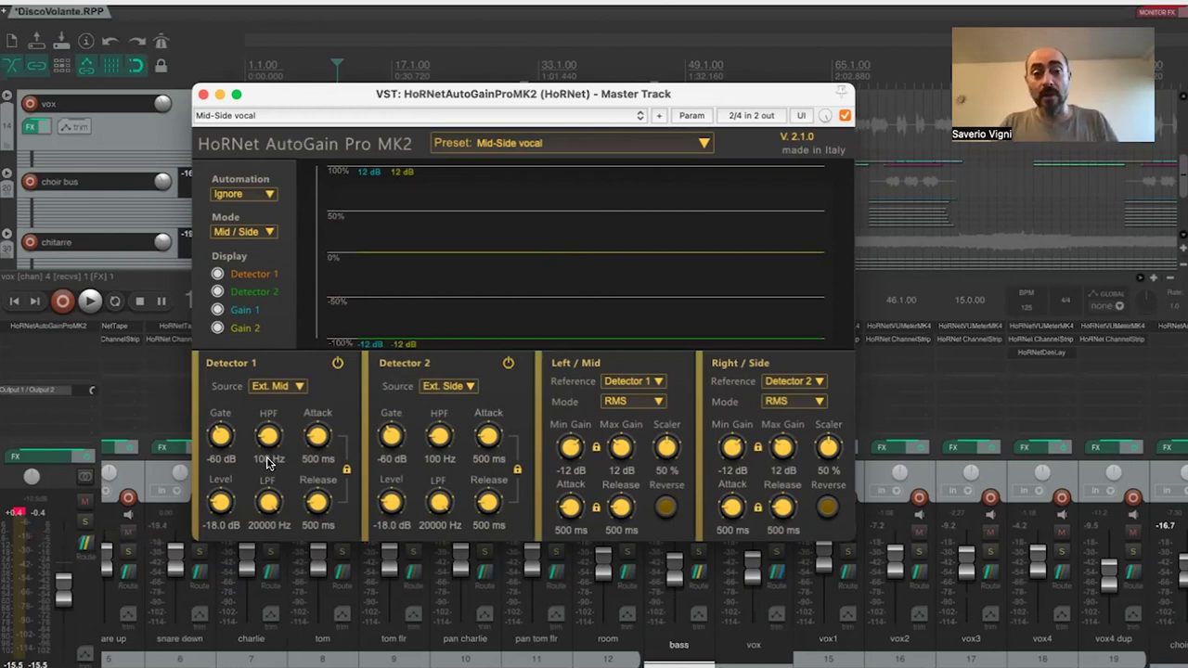
- Load the Stereo enhancer preset and shift the plugin window slightly
click(502, 150)
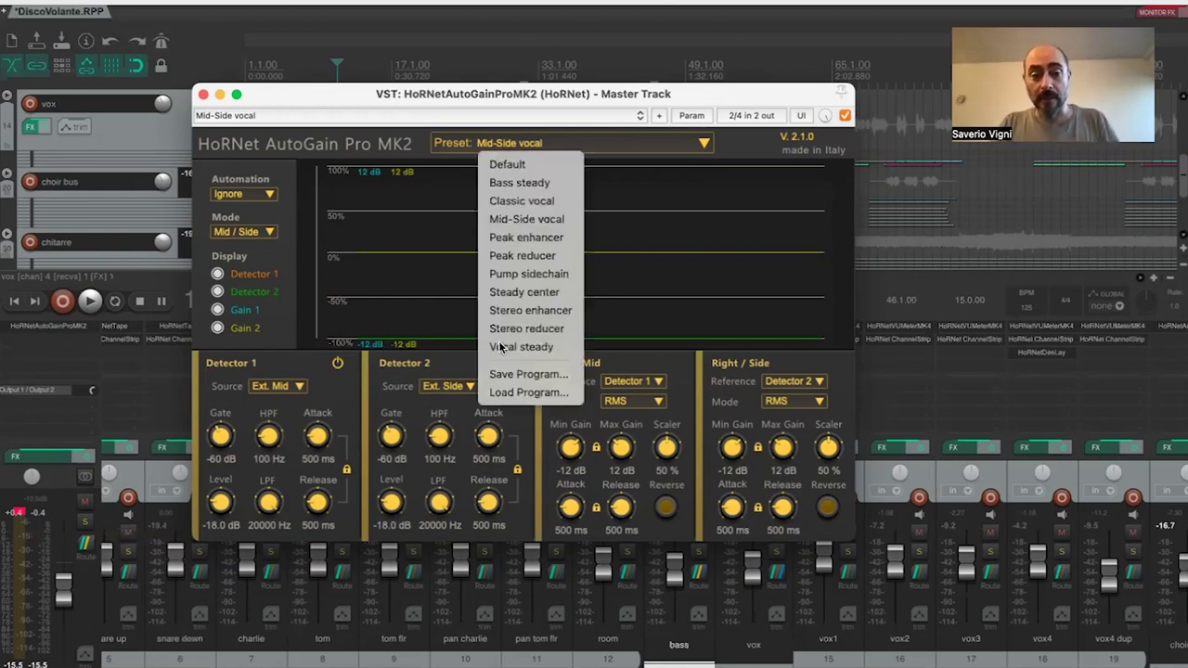
click(537, 312)
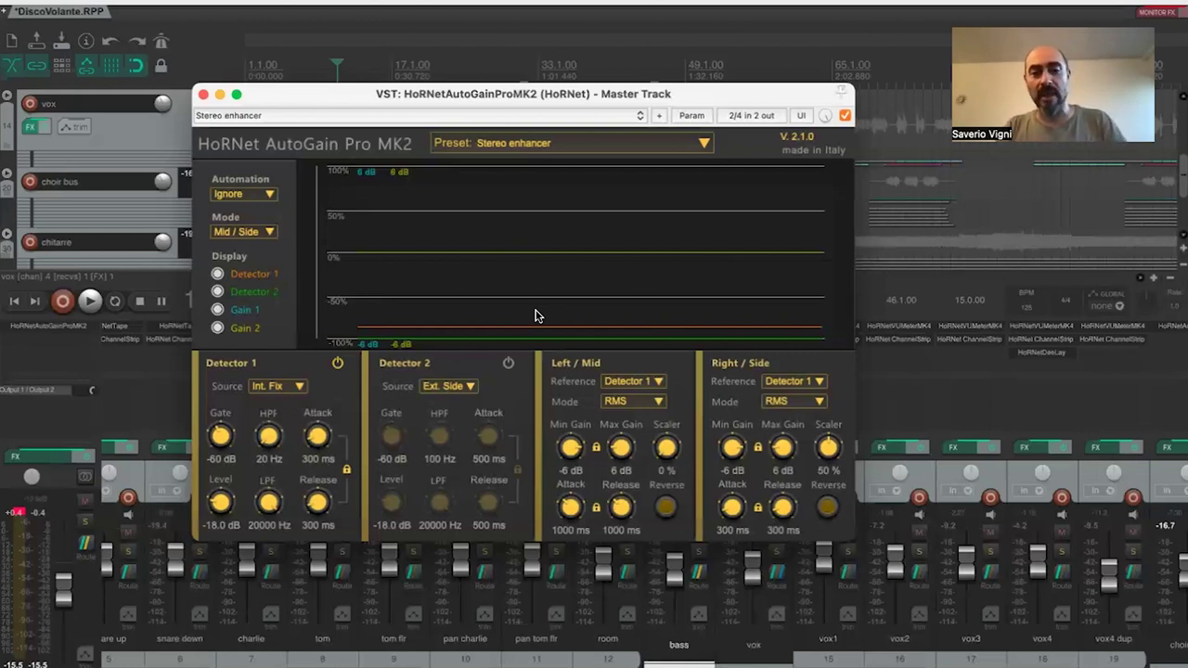
drag(361, 97, 365, 93)
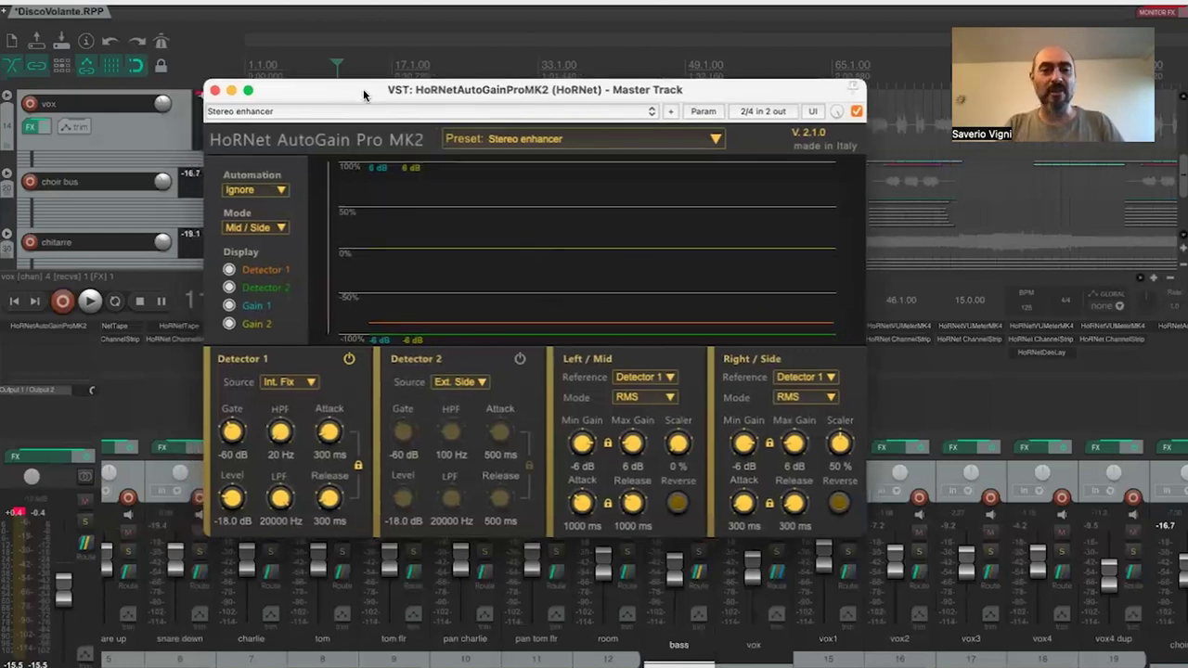